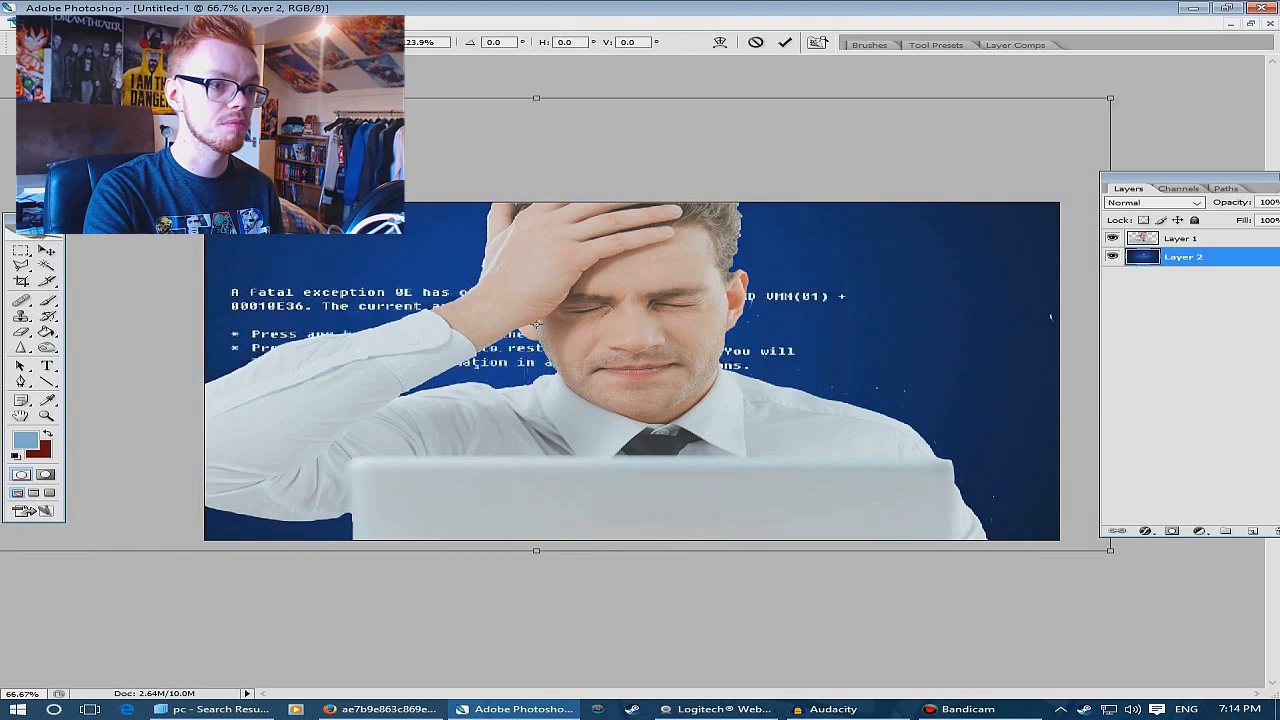
Apply the enlargement of the blue error-screen background and move it down and to the right behind the man
{"action": "key", "text": "Return"}
{"action": "left_click_drag", "start_coordinate": [150, 140], "coordinate": [231, 166]}
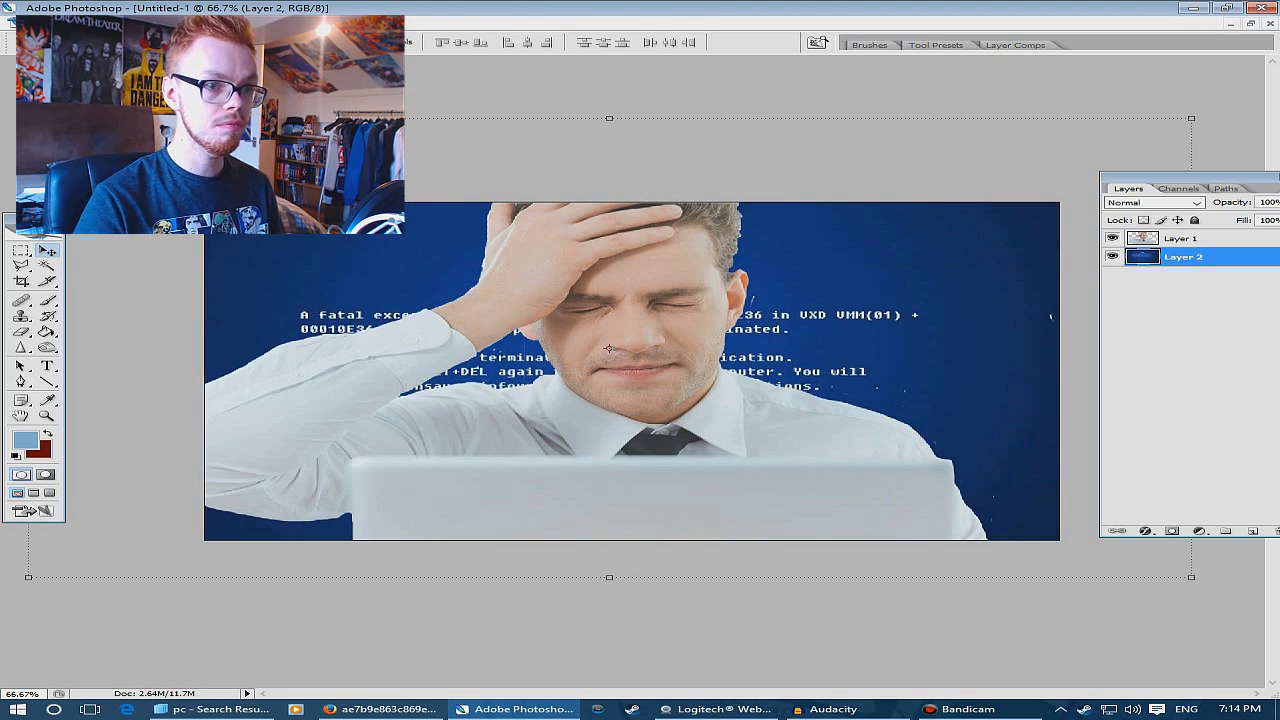
{"action": "key", "text": "ctrl+shift+n"}
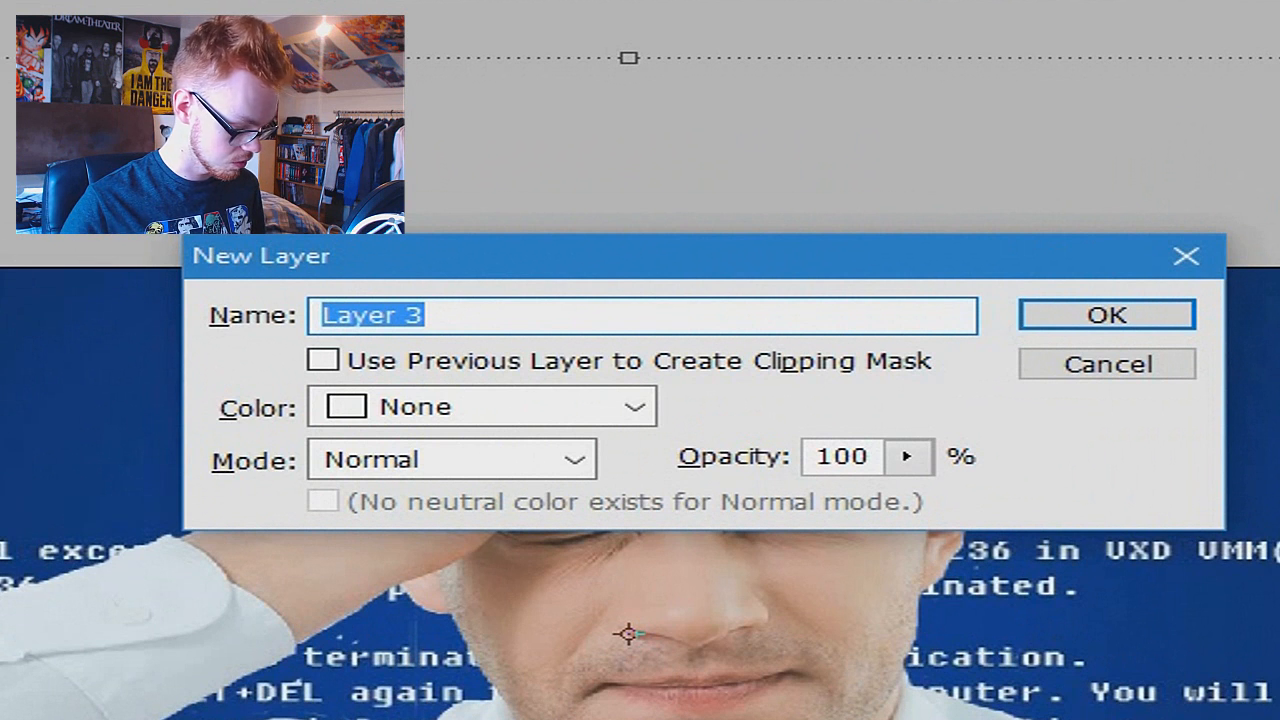
{"action": "key", "text": "Return"}
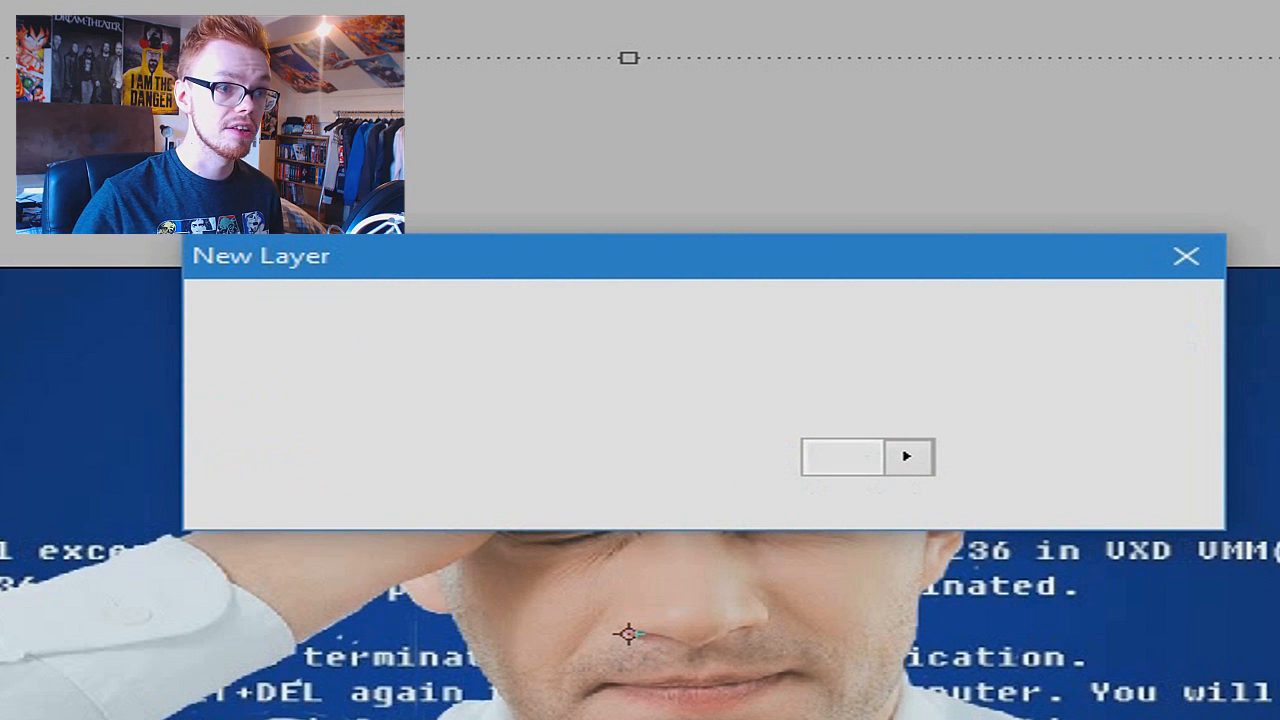
{"action": "key", "text": "ctrl+bracketleft"}
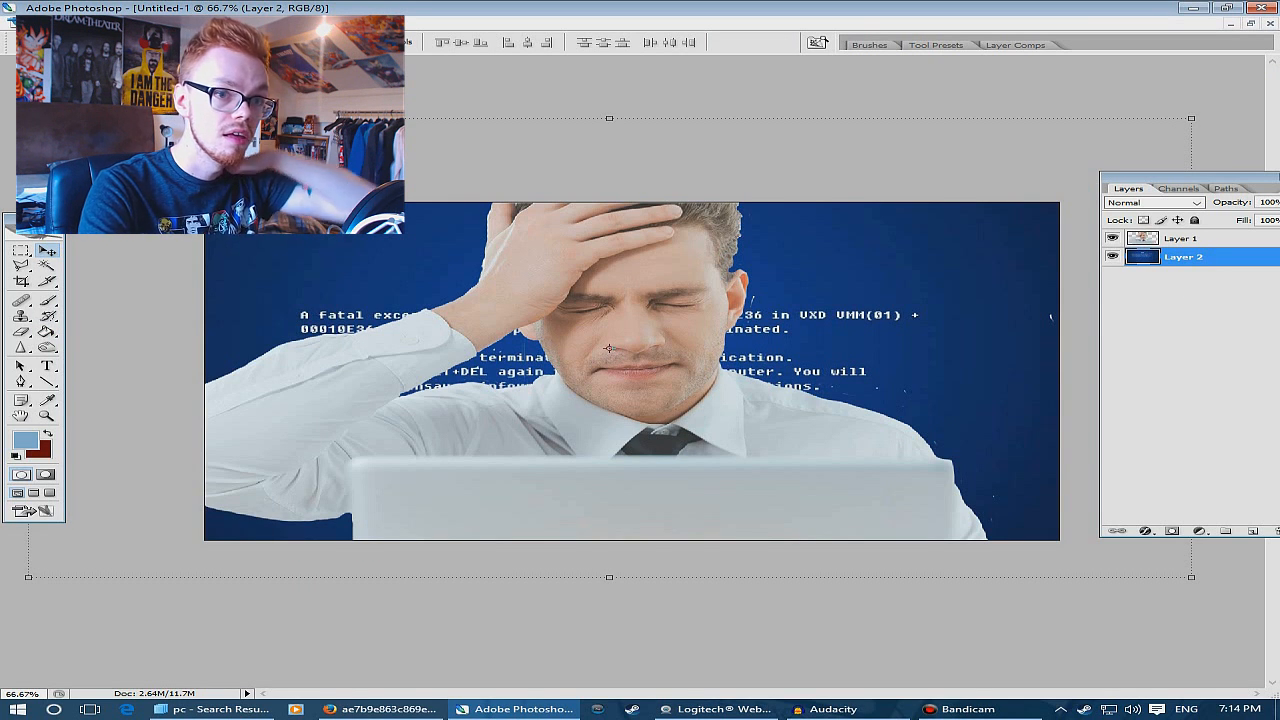
Switch to the Debut folder in File Explorer, preview the Me HUH photo and open me huh cut out.png in Photoshop
{"action": "left_click", "coordinate": [212, 709]}
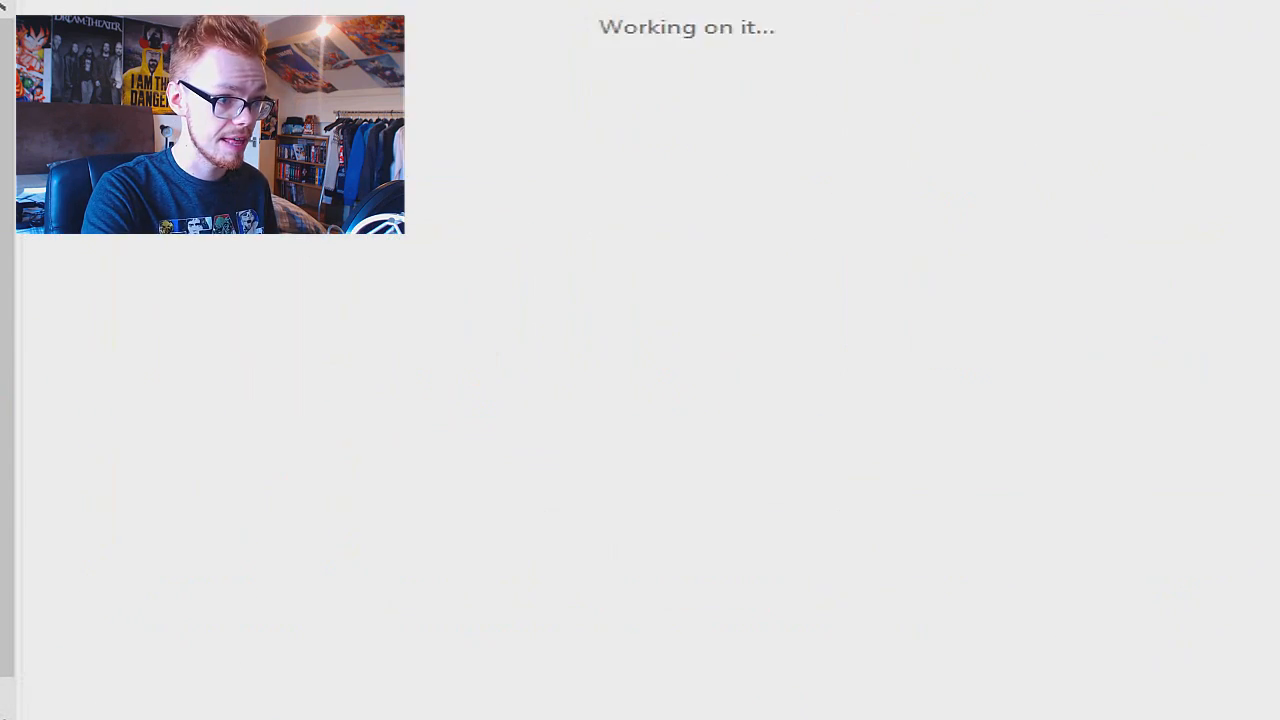
{"action": "scroll", "coordinate": [420, 206], "scroll_direction": "down", "scroll_amount": 2}
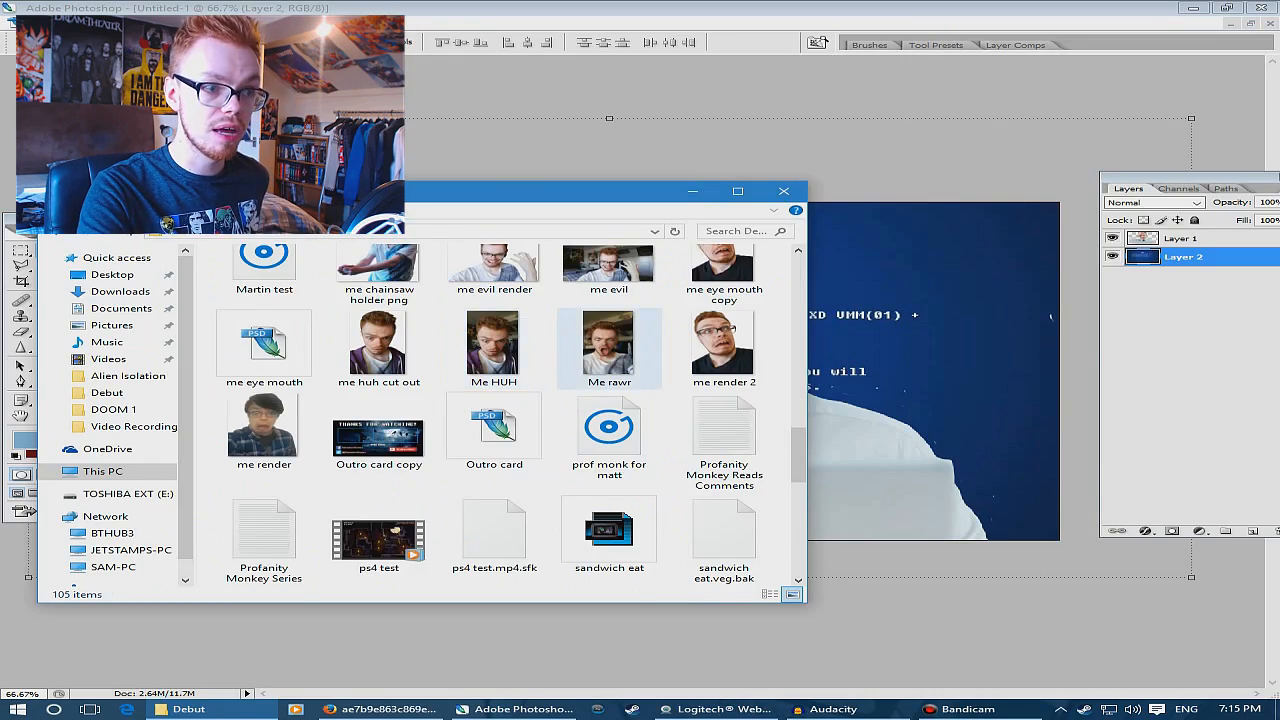
{"action": "scroll", "coordinate": [606, 360], "scroll_direction": "up", "scroll_amount": 1}
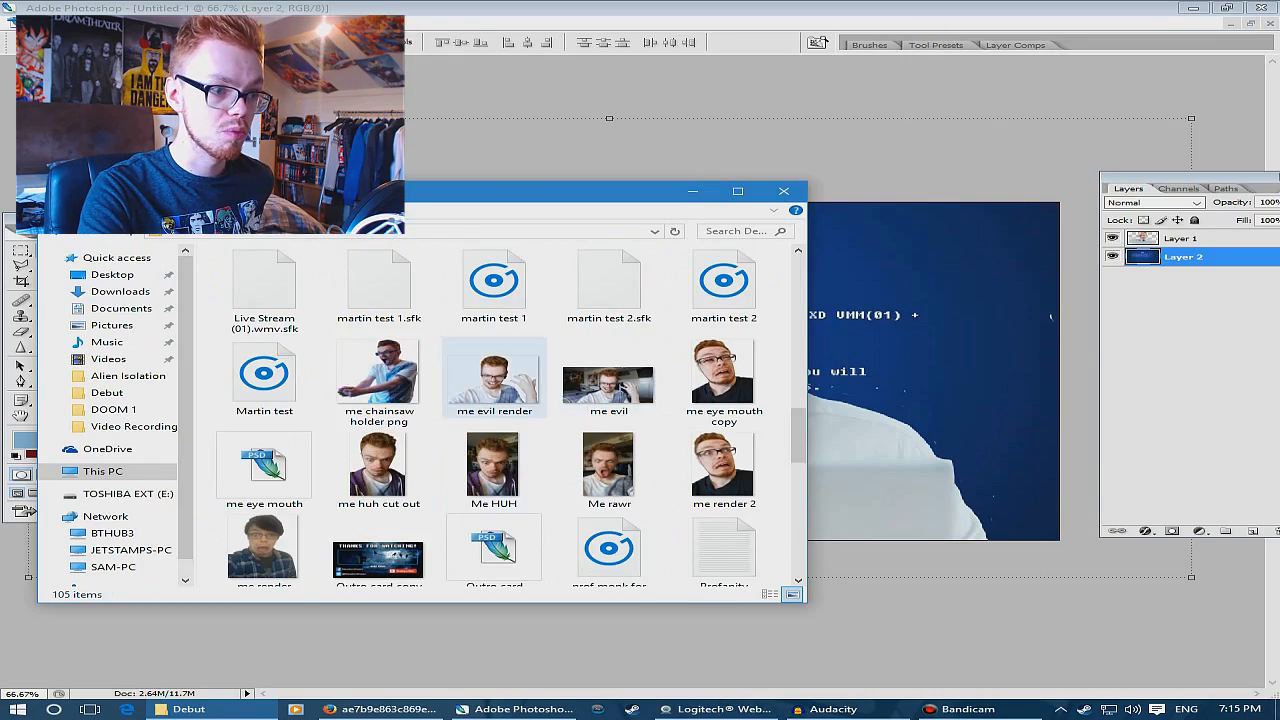
{"action": "double_click", "coordinate": [493, 465]}
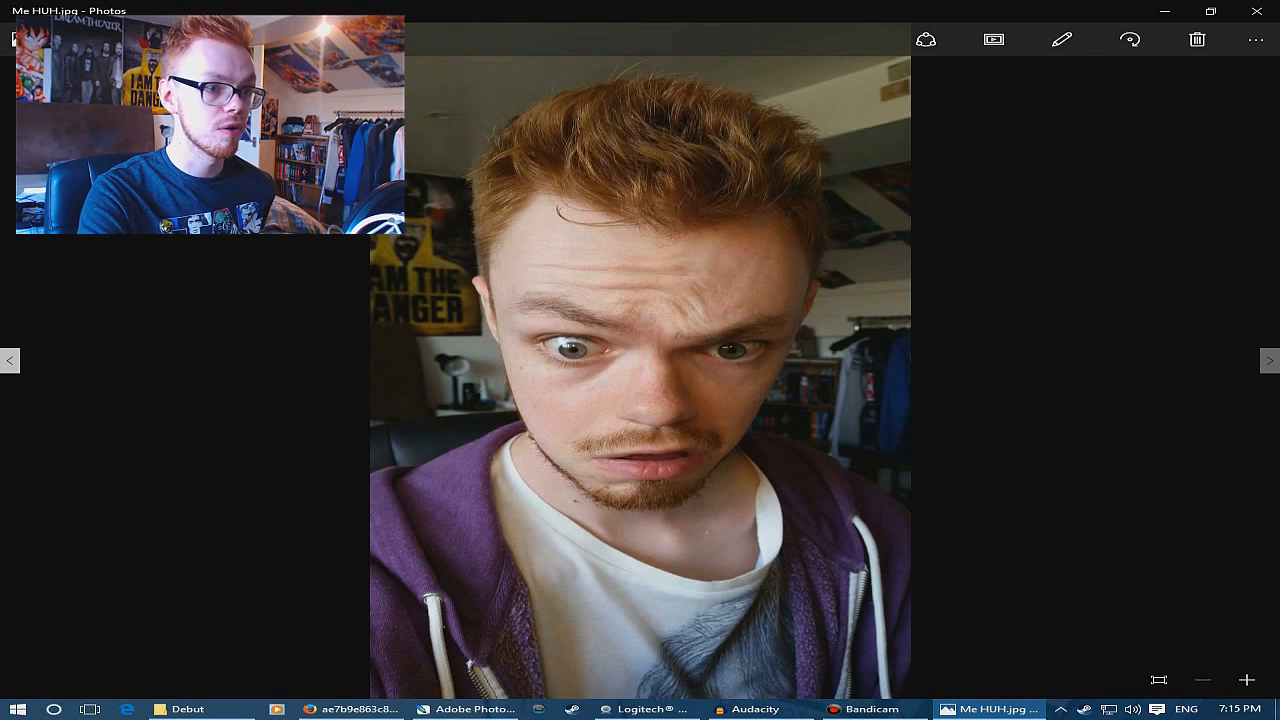
{"action": "left_click", "coordinate": [10, 361]}
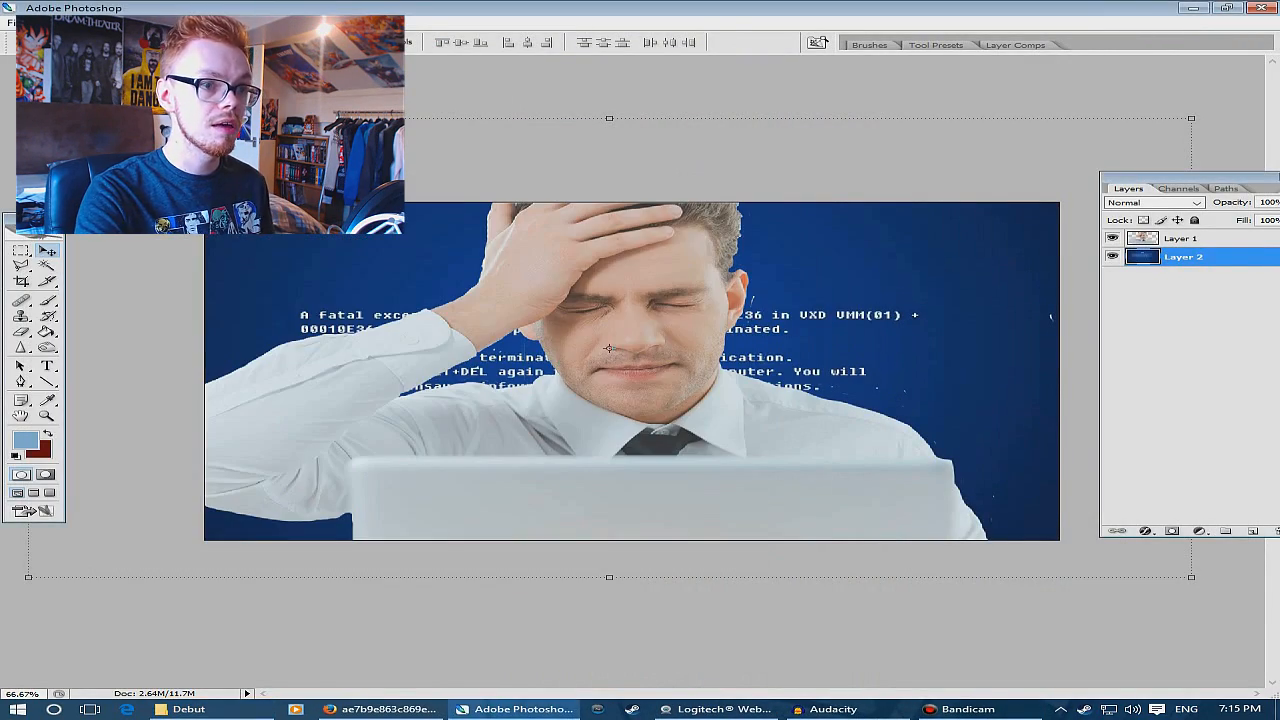
Cut the entire portrait from me huh cut out.png, close that file and paste it into the error-screen composition
{"action": "key", "text": "ctrl+a"}
{"action": "key", "text": "ctrl+x"}
{"action": "key", "text": "ctrl+w"}
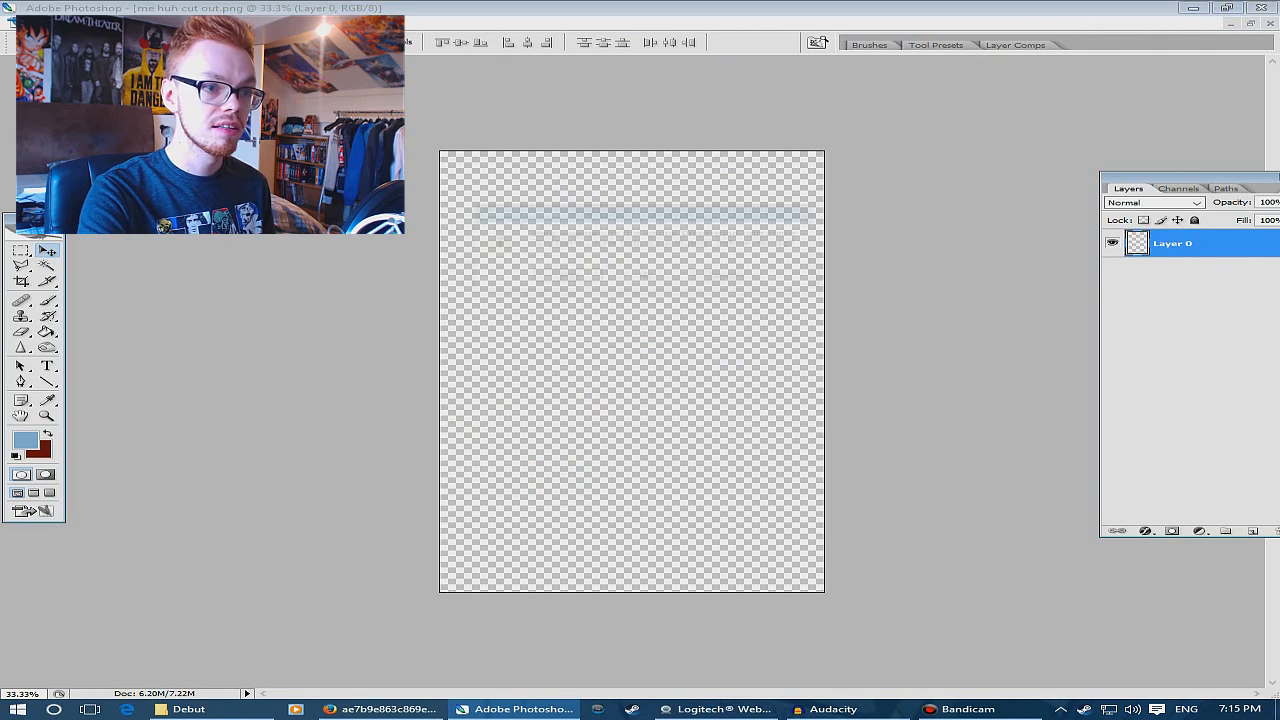
{"action": "key", "text": "n"}
{"action": "key", "text": "ctrl+v"}
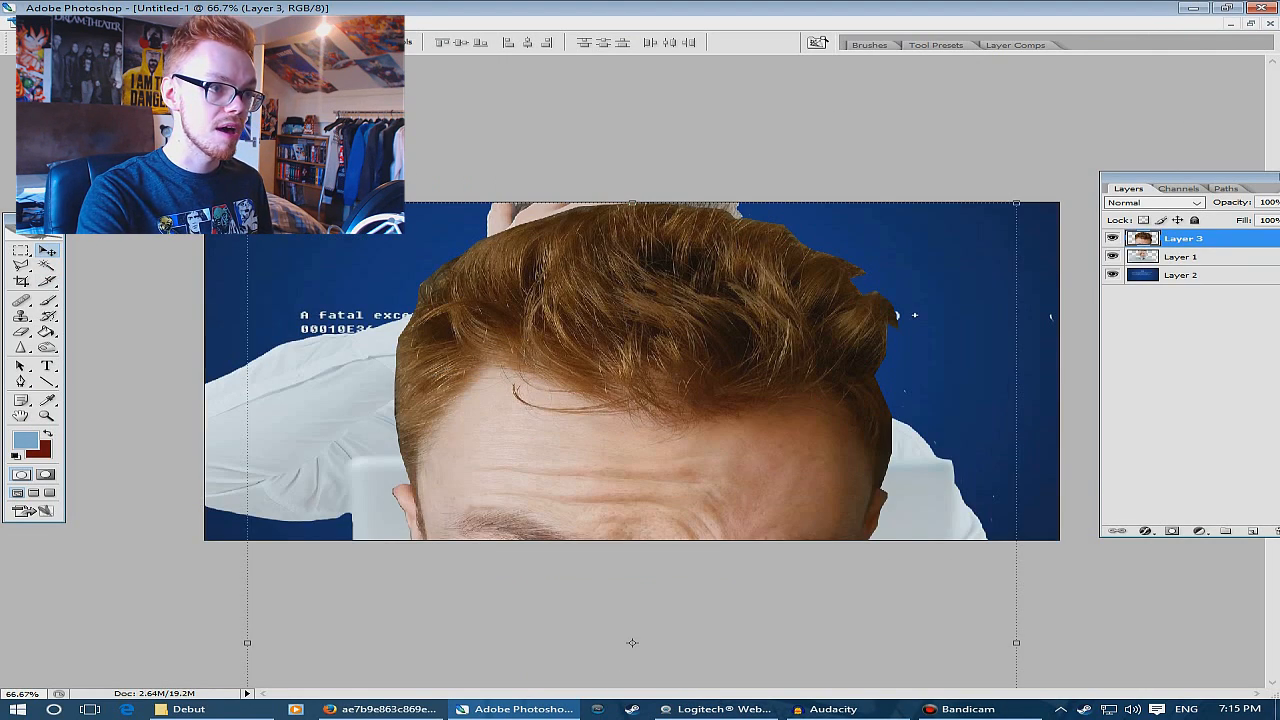
Scale down the pasted portrait and set its layer opacity to 50%
{"action": "left_click_drag", "start_coordinate": [247, 203], "coordinate": [397, 376]}
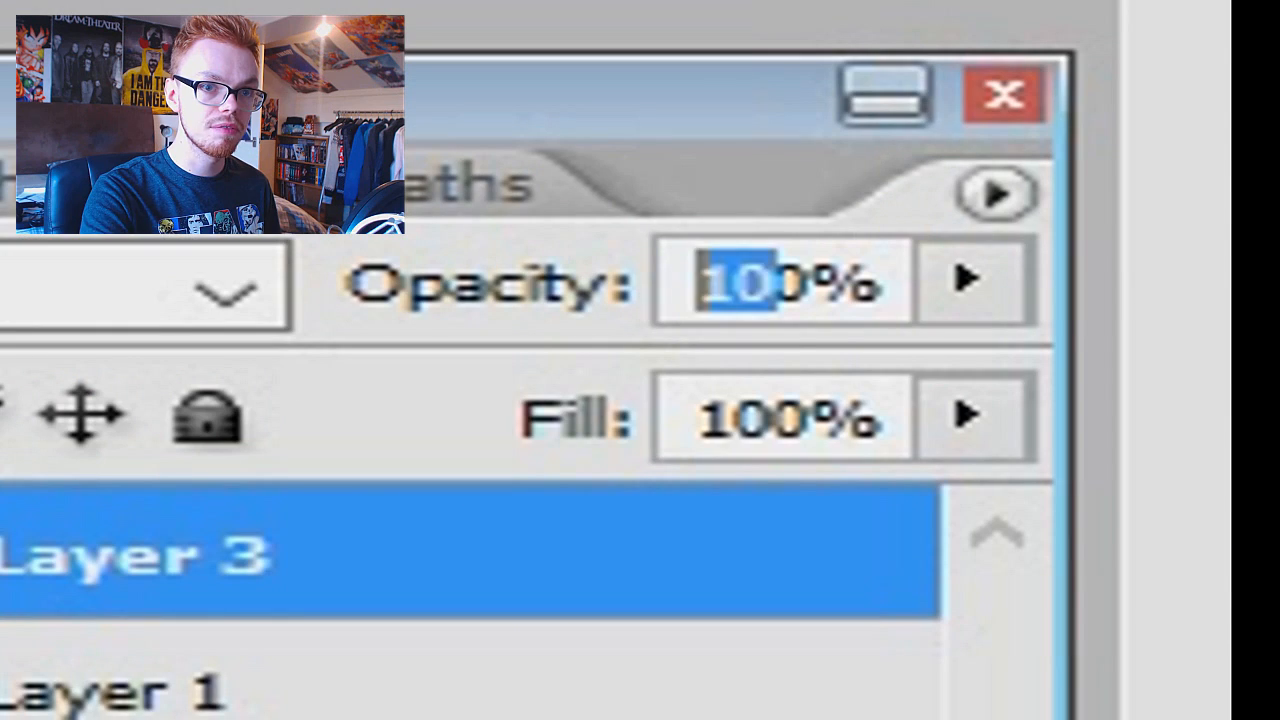
{"action": "type", "text": "5"}
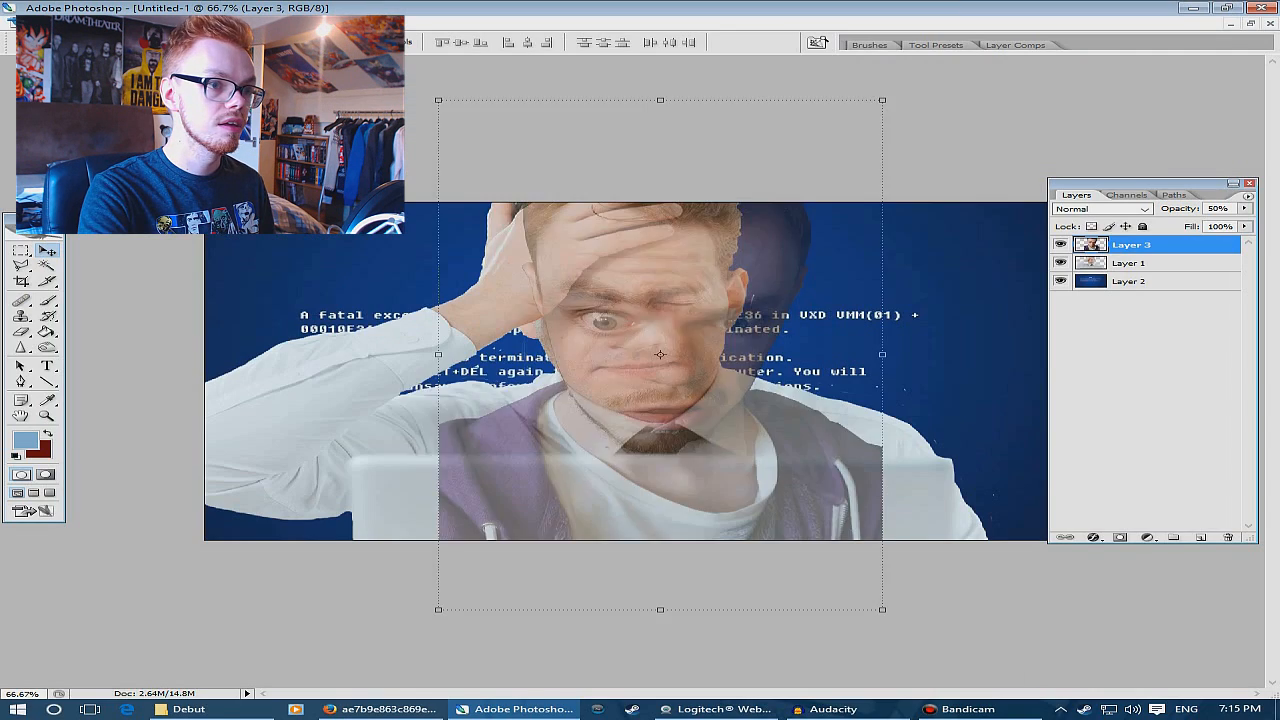
Scale and position the semi-transparent portrait until its eyes, mouth and chin line up with the stock man's face
{"action": "left_click_drag", "start_coordinate": [660, 400], "coordinate": [638, 367]}
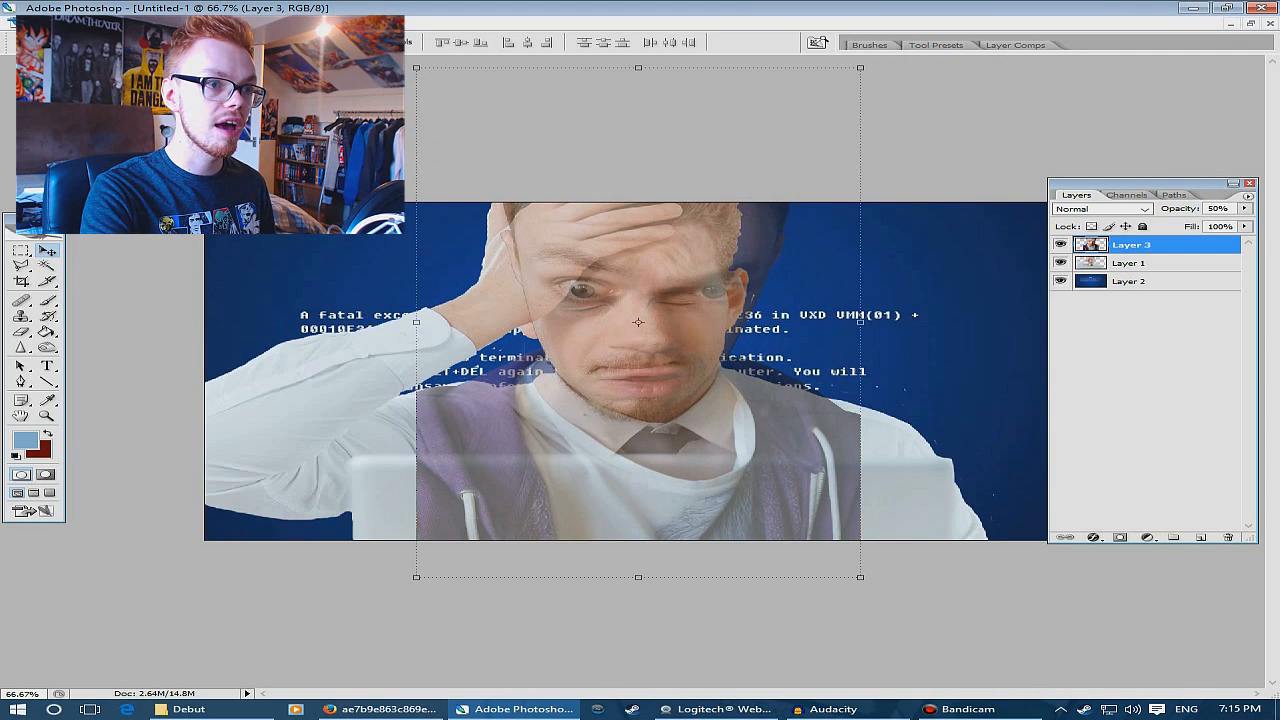
{"action": "left_click_drag", "start_coordinate": [416, 68], "coordinate": [532, 200]}
{"action": "left_click_drag", "start_coordinate": [680, 400], "coordinate": [637, 363]}
{"action": "left_click_drag", "start_coordinate": [473, 175], "coordinate": [499, 205]}
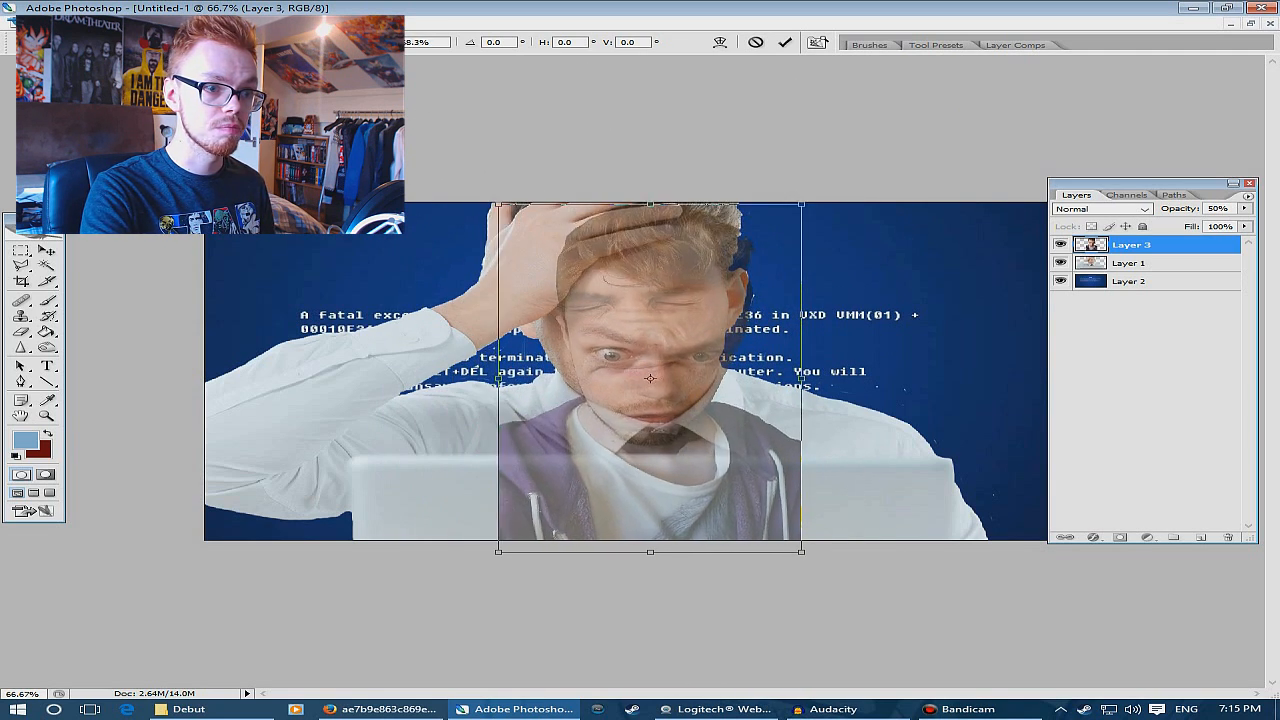
{"action": "left_click_drag", "start_coordinate": [640, 350], "coordinate": [618, 294]}
{"action": "left_click_drag", "start_coordinate": [780, 496], "coordinate": [817, 540]}
{"action": "left_click_drag", "start_coordinate": [660, 370], "coordinate": [643, 370]}
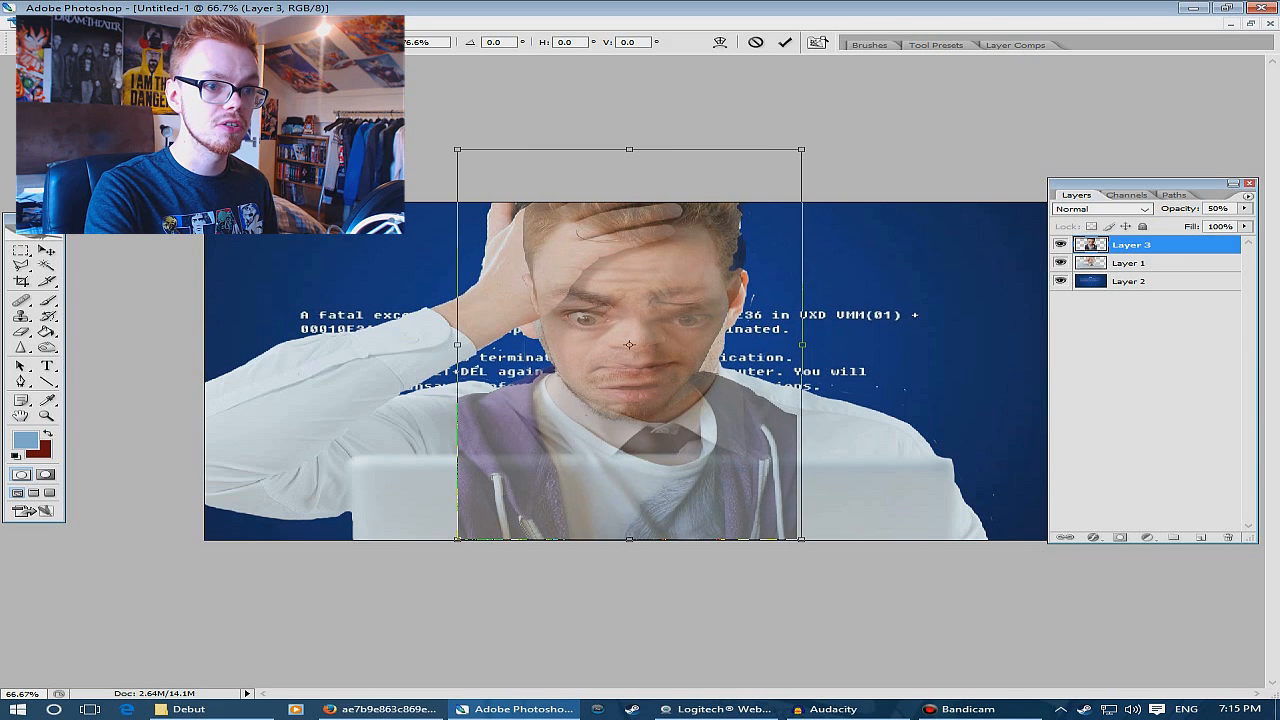
{"action": "left_click_drag", "start_coordinate": [801, 345], "coordinate": [817, 345]}
{"action": "key", "text": "Return"}
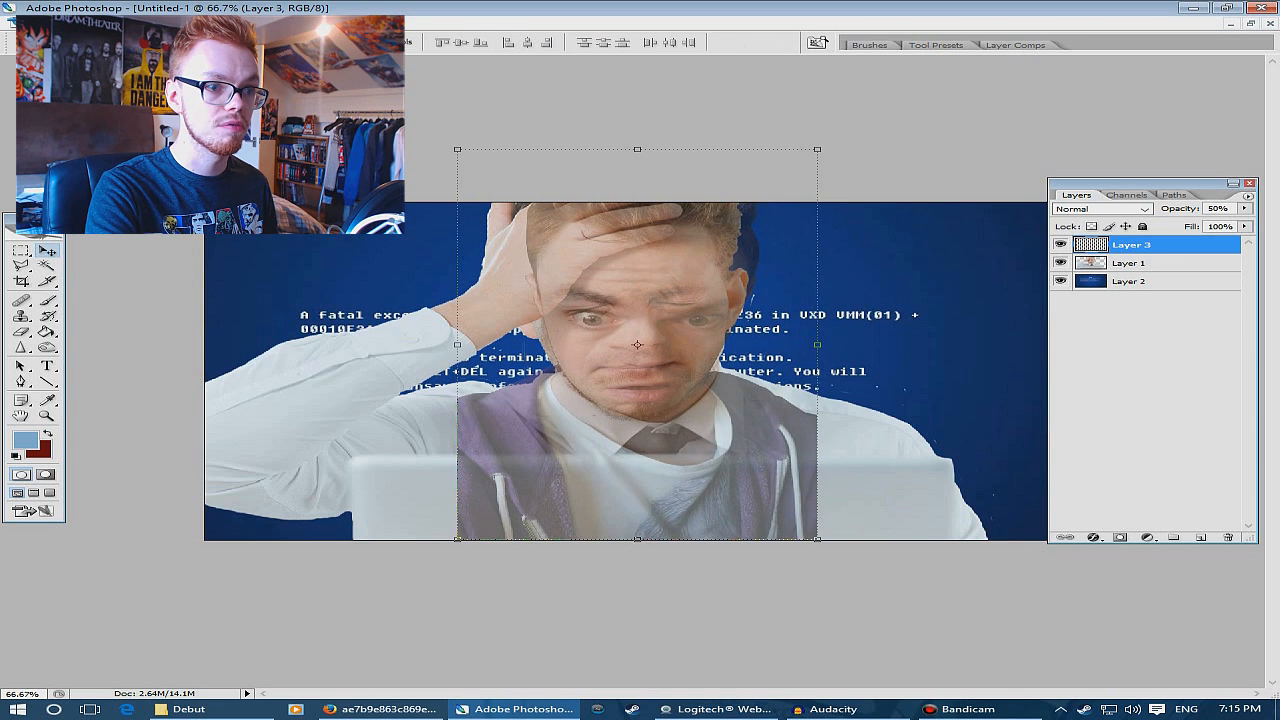
Set the portrait layer's opacity back to 100% and enlarge it slightly to cover the man's head
{"action": "type", "text": "100"}
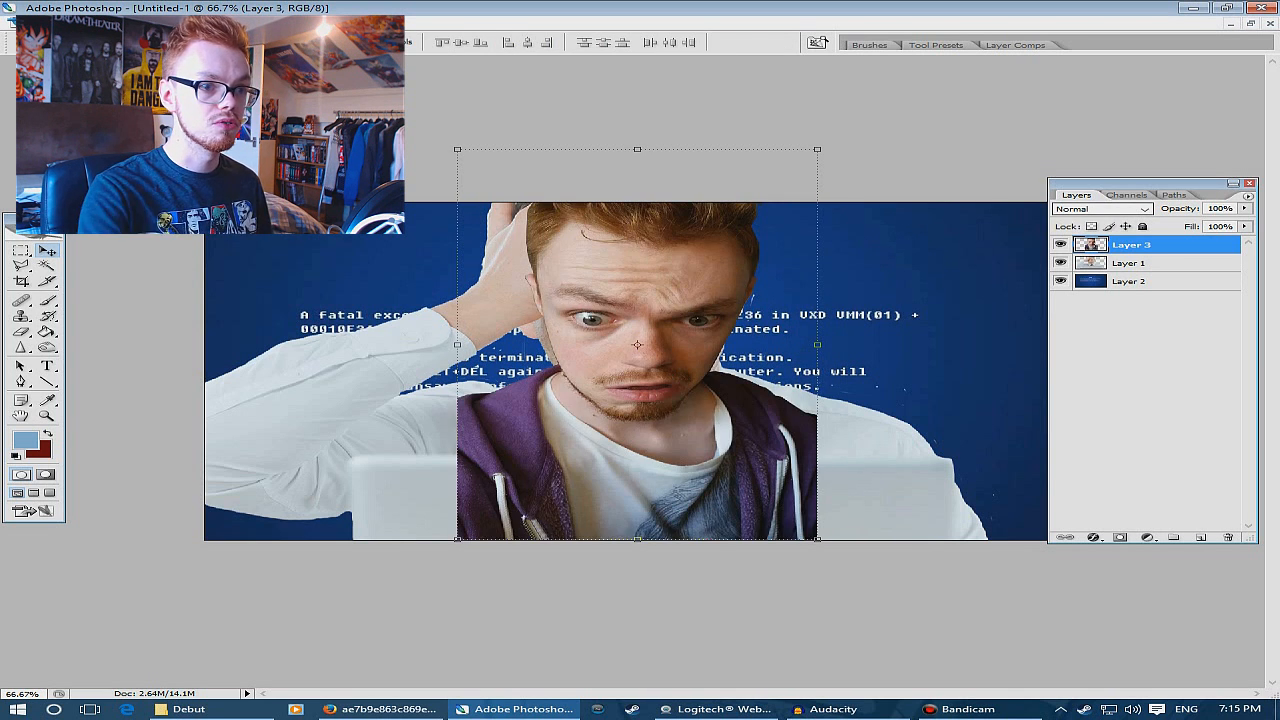
{"action": "left_click_drag", "start_coordinate": [457, 345], "coordinate": [443, 345]}
{"action": "left_click_drag", "start_coordinate": [817, 345], "coordinate": [829, 345]}
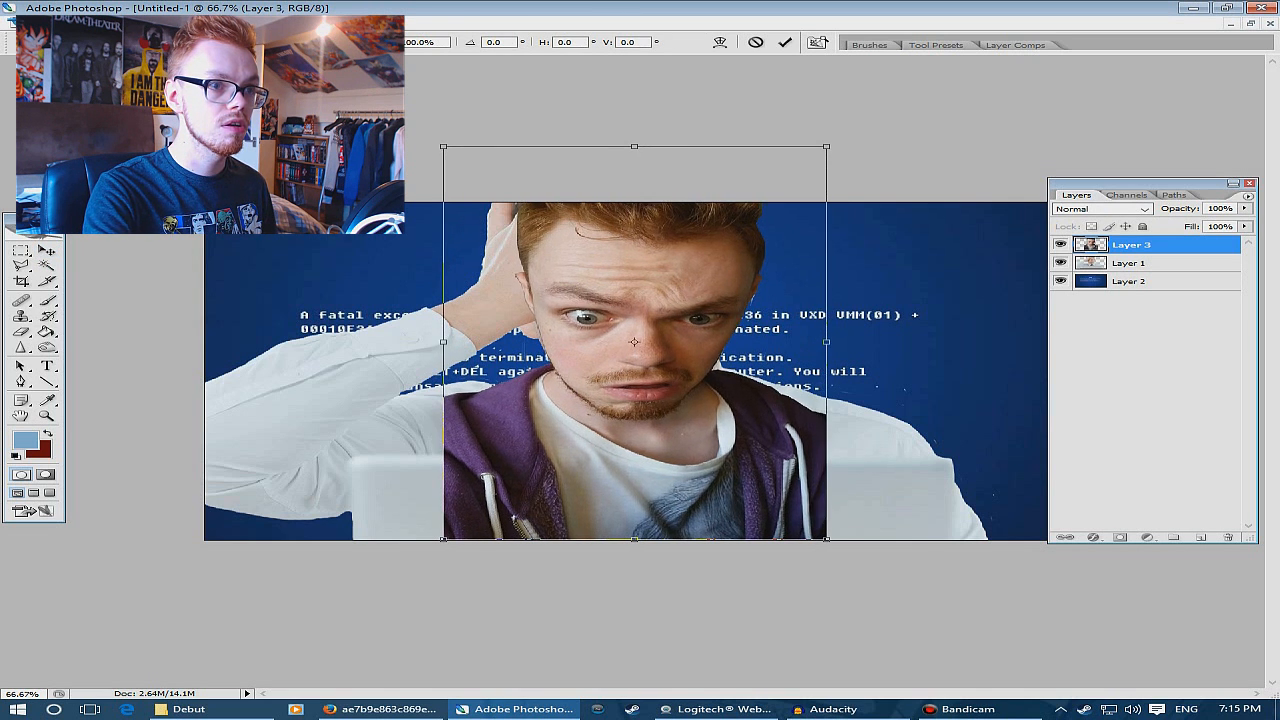
Erase the purple hoodie, T-shirt and neck from the portrait, leaving only the head above the man's shirt collar
{"action": "scroll", "coordinate": [780, 590], "scroll_direction": "down", "scroll_amount": 3}
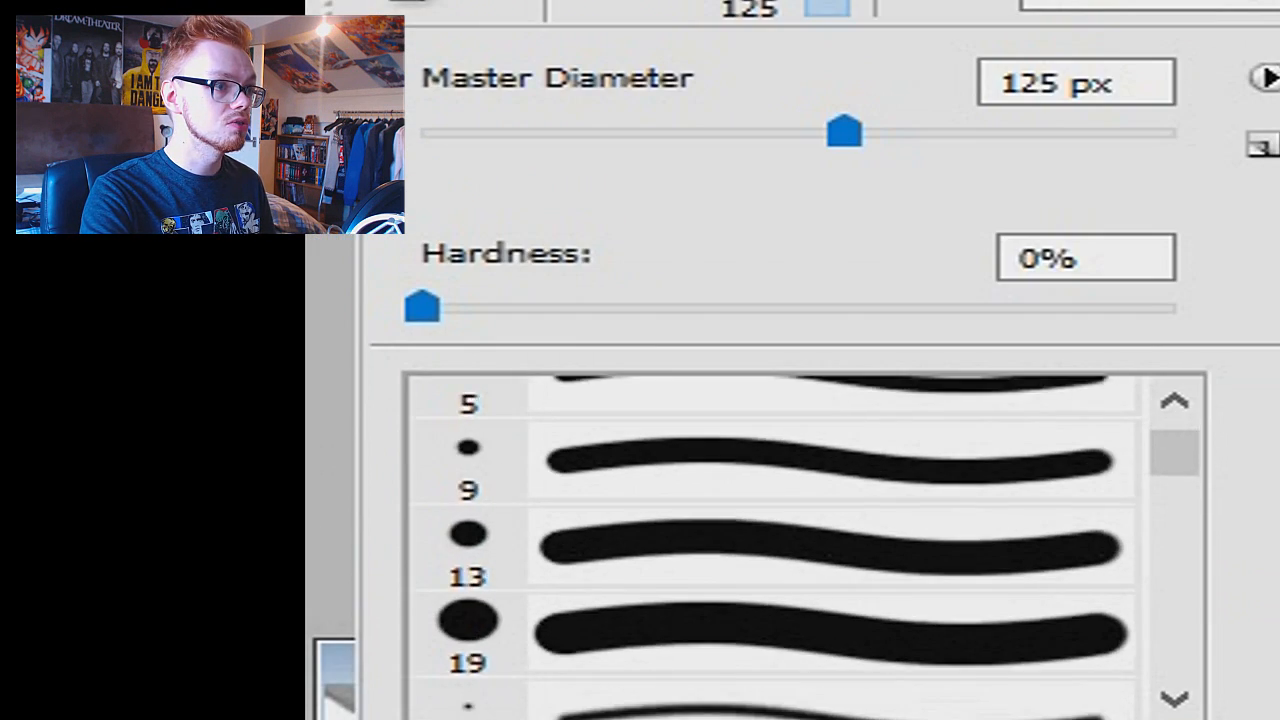
{"action": "left_click", "coordinate": [780, 590]}
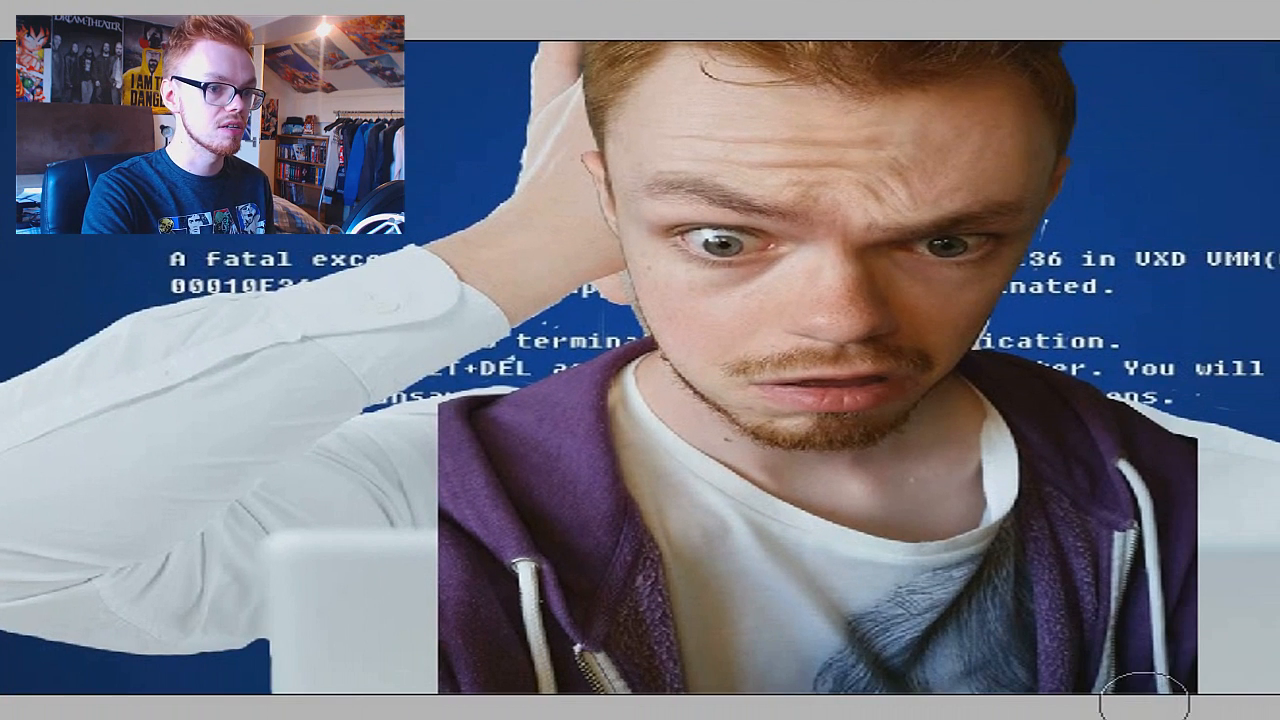
{"action": "mouse_move", "coordinate": [1144, 705]}
{"action": "left_mouse_down"}
{"action": "mouse_move", "coordinate": [1195, 707]}
{"action": "mouse_move", "coordinate": [1198, 505]}
{"action": "mouse_move", "coordinate": [1125, 516]}
{"action": "mouse_move", "coordinate": [1060, 465]}
{"action": "mouse_move", "coordinate": [821, 719]}
{"action": "mouse_move", "coordinate": [984, 702]}
{"action": "mouse_move", "coordinate": [881, 616]}
{"action": "mouse_move", "coordinate": [619, 641]}
{"action": "mouse_move", "coordinate": [380, 583]}
{"action": "left_mouse_up"}
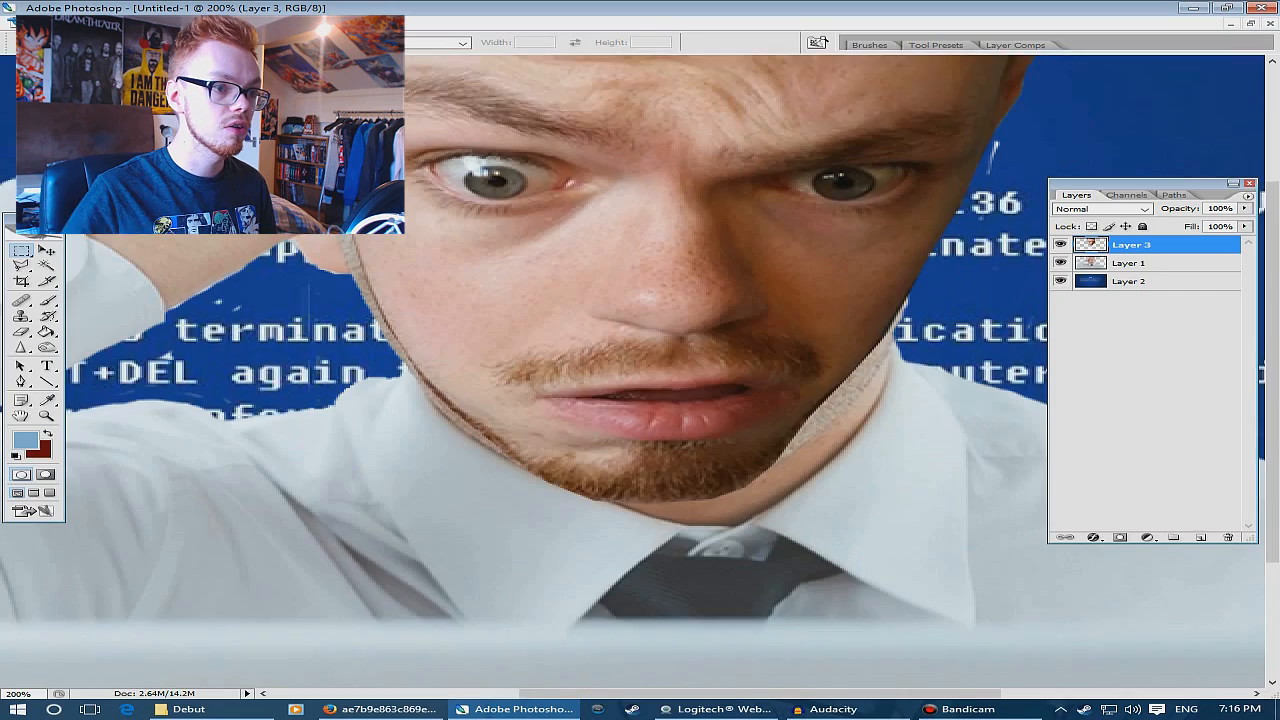
{"action": "key", "text": "ctrl+minus"}
{"action": "key", "text": "ctrl+minus"}
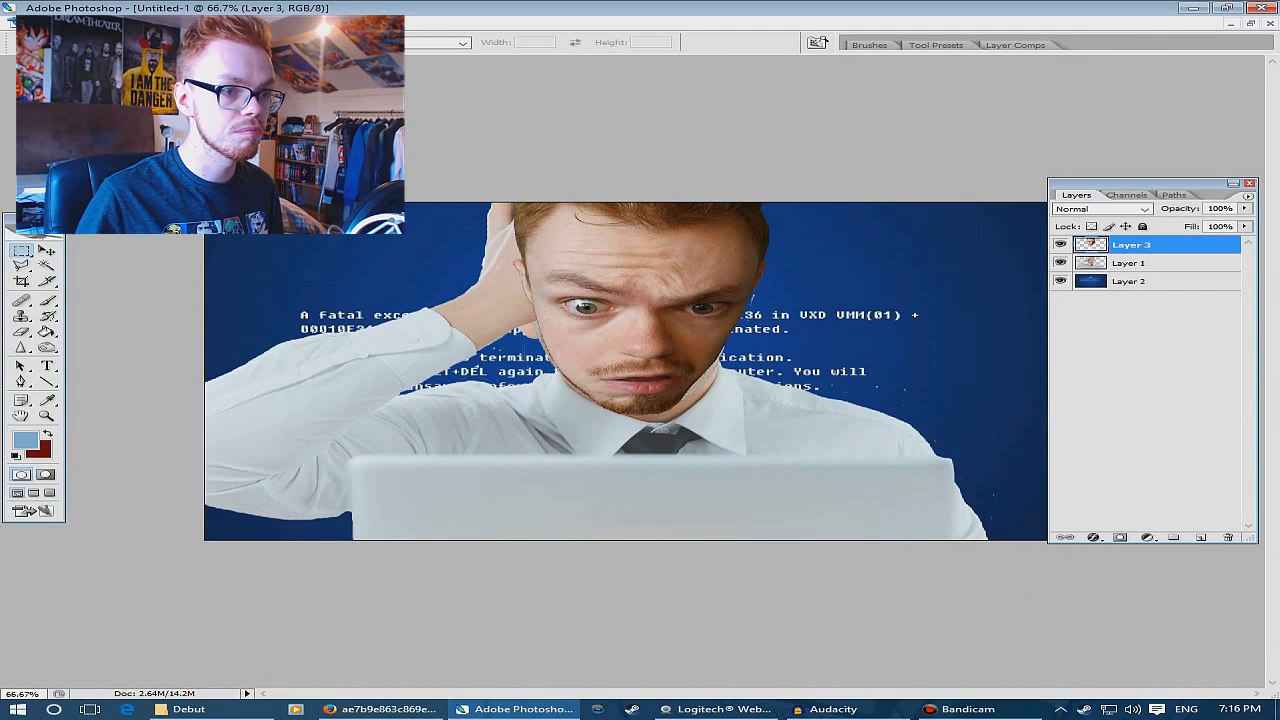
{"action": "key", "text": "ctrl+plus"}
Flip Layer 1, the stock man behind the laptop, horizontally
{"action": "key", "text": "v"}
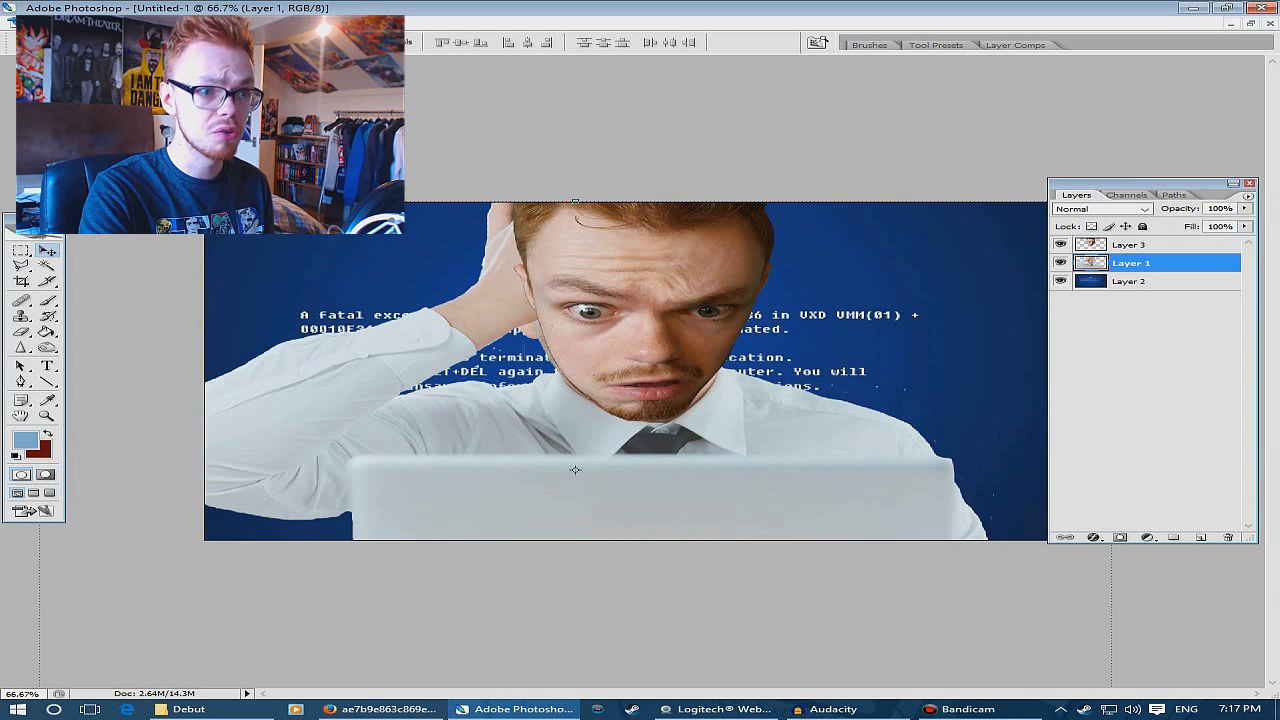
{"action": "left_click", "coordinate": [69, 23]}
{"action": "mouse_move", "coordinate": [104, 259]}
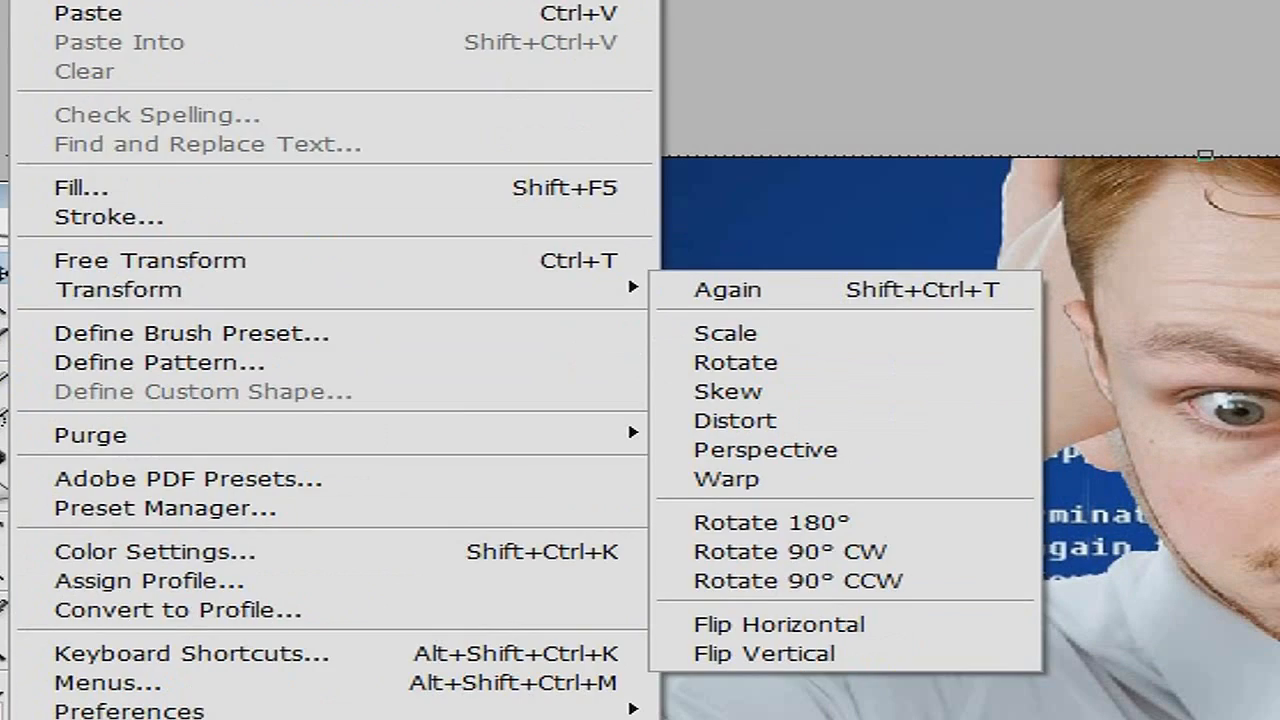
{"action": "left_click", "coordinate": [390, 405]}
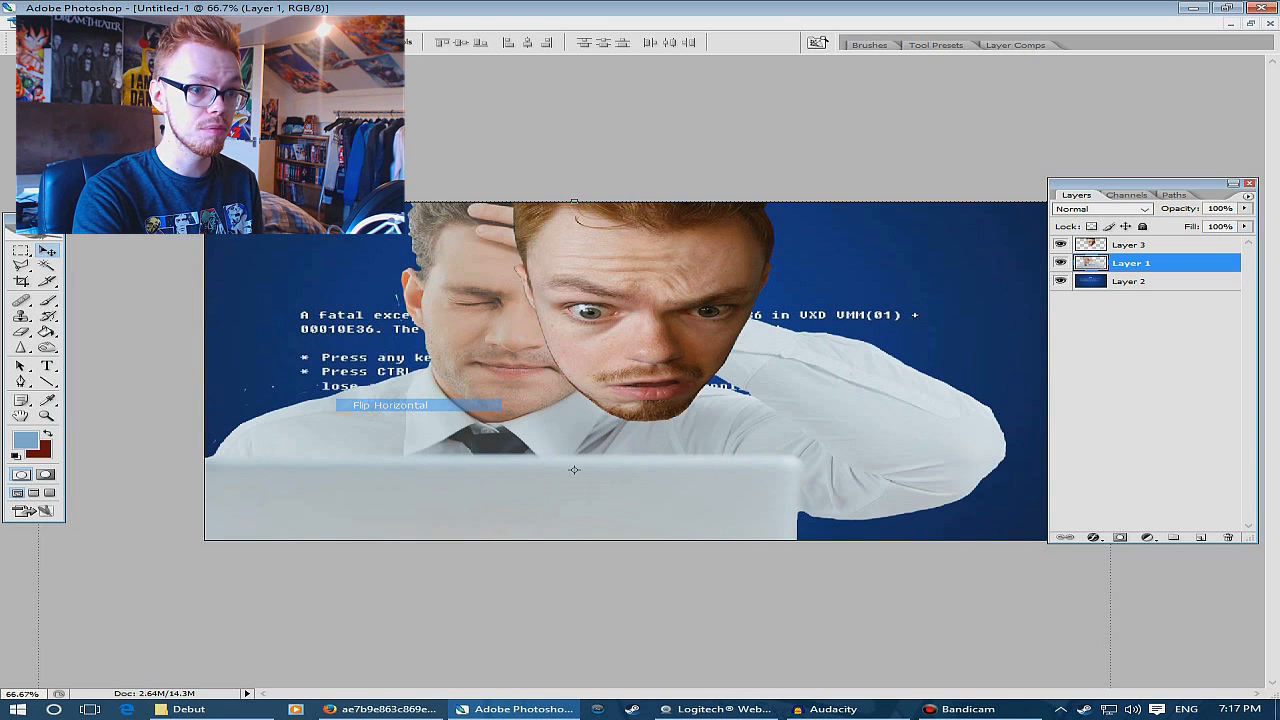
Move the flipped man to the right beneath the pasted head and nudge him slightly left to align the neck
{"action": "left_click_drag", "start_coordinate": [500, 380], "coordinate": [631, 382]}
{"action": "key", "text": "ctrl+t"}
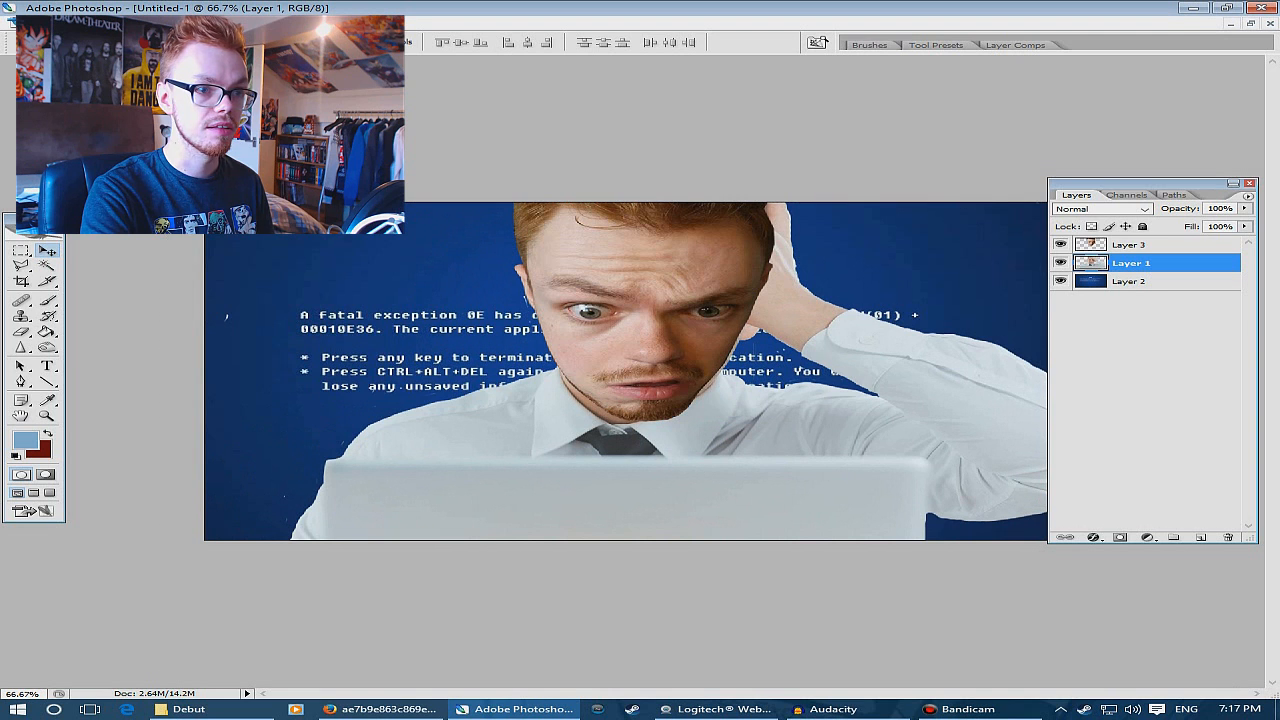
{"action": "key", "text": "Left"}
{"action": "key", "text": "Left"}
{"action": "key", "text": "Left"}
{"action": "key", "text": "Left"}
{"action": "key", "text": "Left"}
{"action": "key", "text": "Left"}
{"action": "key", "text": "Left"}
{"action": "key", "text": "Left"}
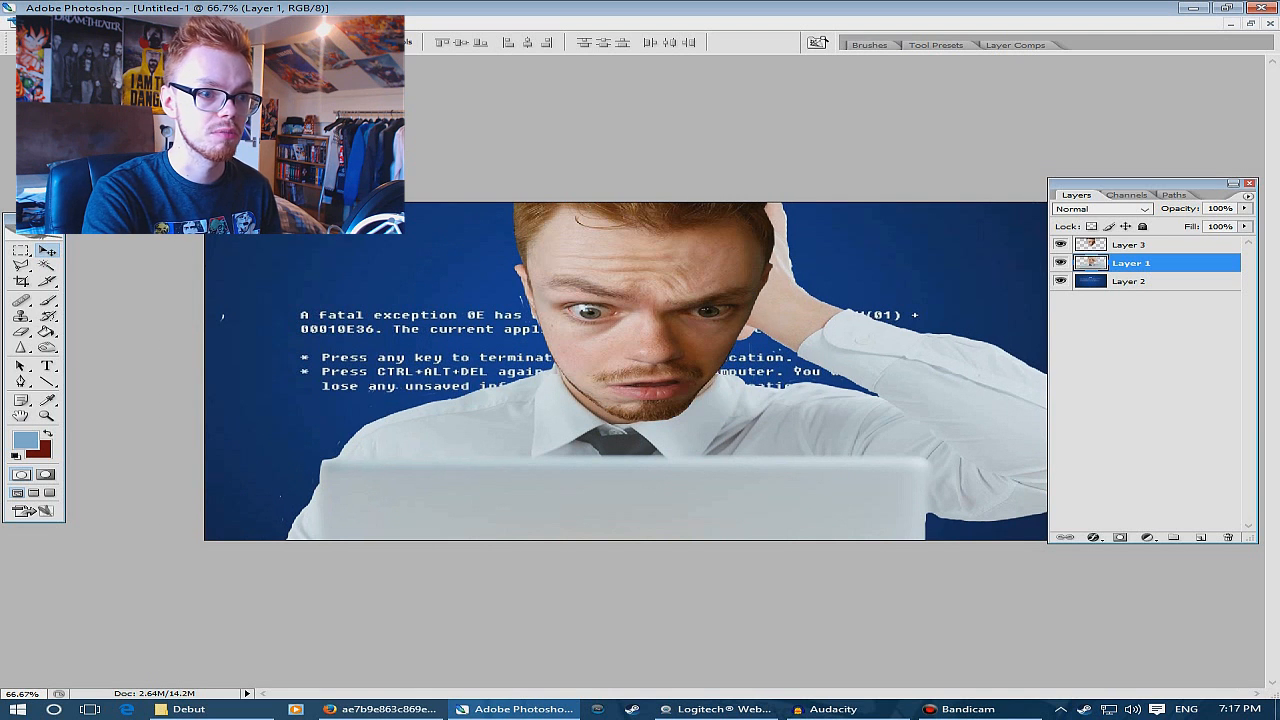
Set Layer 3's opacity to 30% and erase the pasted head where it covers the back of the man's hand and wrist
{"action": "left_click", "coordinate": [1060, 245]}
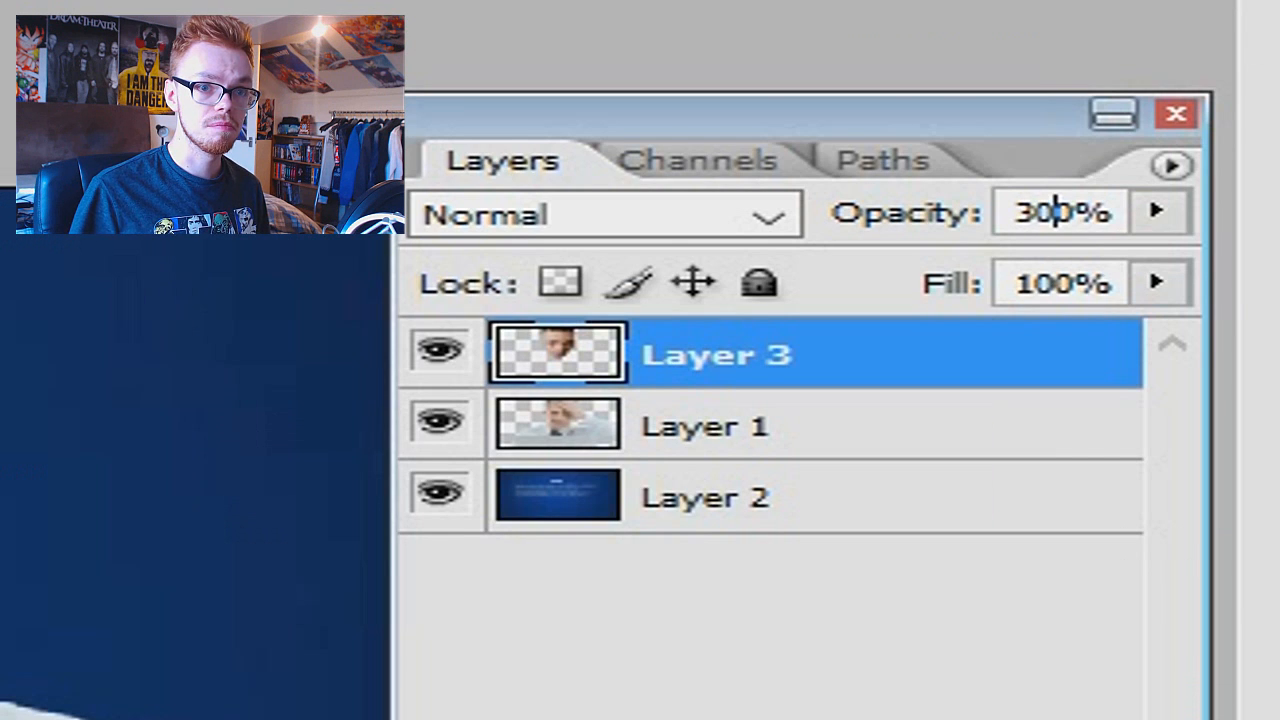
{"action": "key", "text": "BackSpace"}
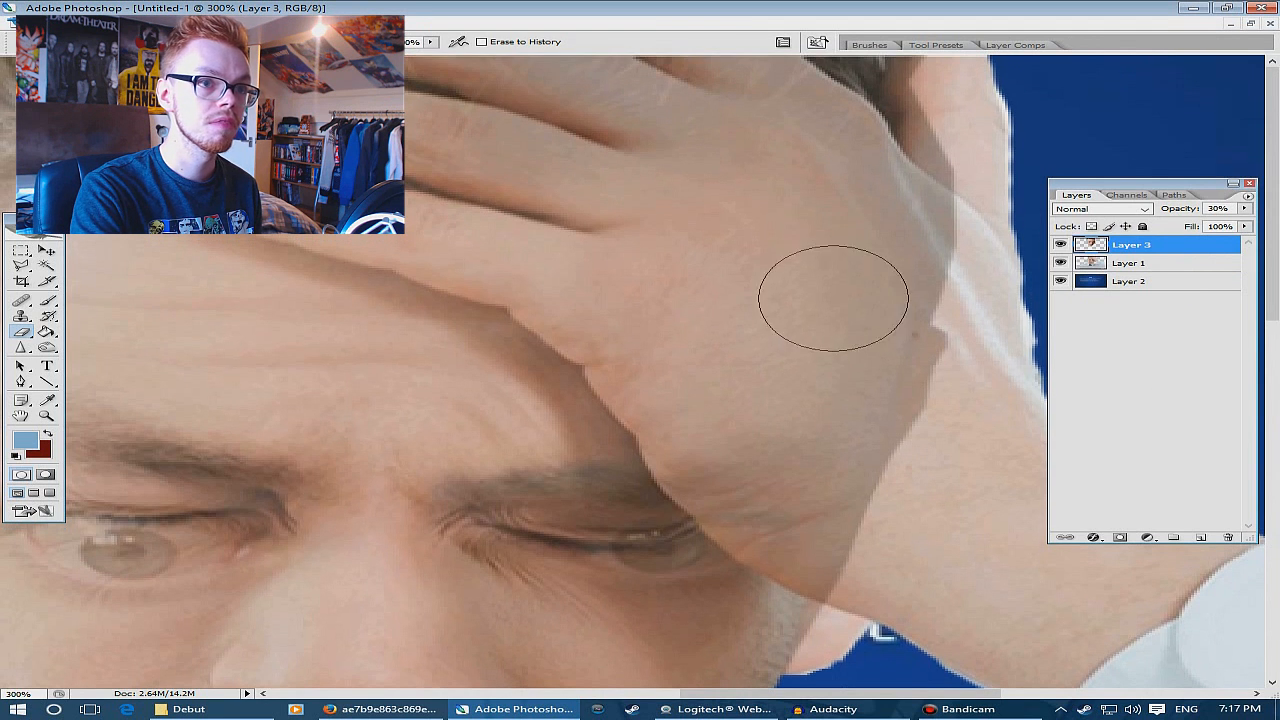
{"action": "mouse_move", "coordinate": [773, 245]}
{"action": "left_mouse_down"}
{"action": "mouse_move", "coordinate": [807, 350]}
{"action": "mouse_move", "coordinate": [879, 444]}
{"action": "mouse_move", "coordinate": [893, 307]}
{"action": "mouse_move", "coordinate": [930, 328]}
{"action": "mouse_move", "coordinate": [943, 227]}
{"action": "mouse_move", "coordinate": [892, 234]}
{"action": "mouse_move", "coordinate": [928, 189]}
{"action": "mouse_move", "coordinate": [921, 115]}
{"action": "mouse_move", "coordinate": [838, 72]}
{"action": "mouse_move", "coordinate": [789, 70]}
{"action": "left_mouse_up"}
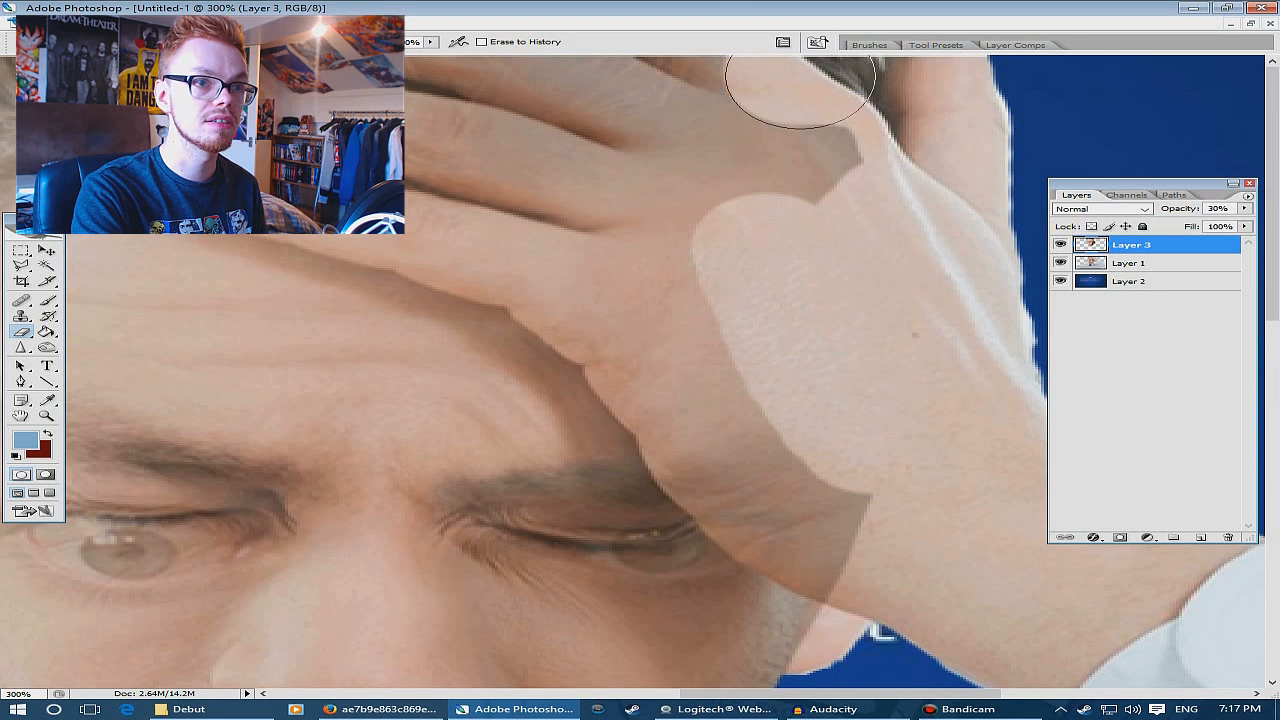
{"action": "key", "text": "ctrl+z"}
{"action": "mouse_move", "coordinate": [934, 107]}
{"action": "left_mouse_down"}
{"action": "mouse_move", "coordinate": [961, 82]}
{"action": "mouse_move", "coordinate": [961, 196]}
{"action": "mouse_move", "coordinate": [870, 188]}
{"action": "mouse_move", "coordinate": [745, 93]}
{"action": "mouse_move", "coordinate": [504, 74]}
{"action": "mouse_move", "coordinate": [626, 115]}
{"action": "mouse_move", "coordinate": [677, 207]}
{"action": "mouse_move", "coordinate": [700, 143]}
{"action": "mouse_move", "coordinate": [805, 227]}
{"action": "mouse_move", "coordinate": [904, 247]}
{"action": "mouse_move", "coordinate": [934, 282]}
{"action": "mouse_move", "coordinate": [829, 543]}
{"action": "left_mouse_up"}
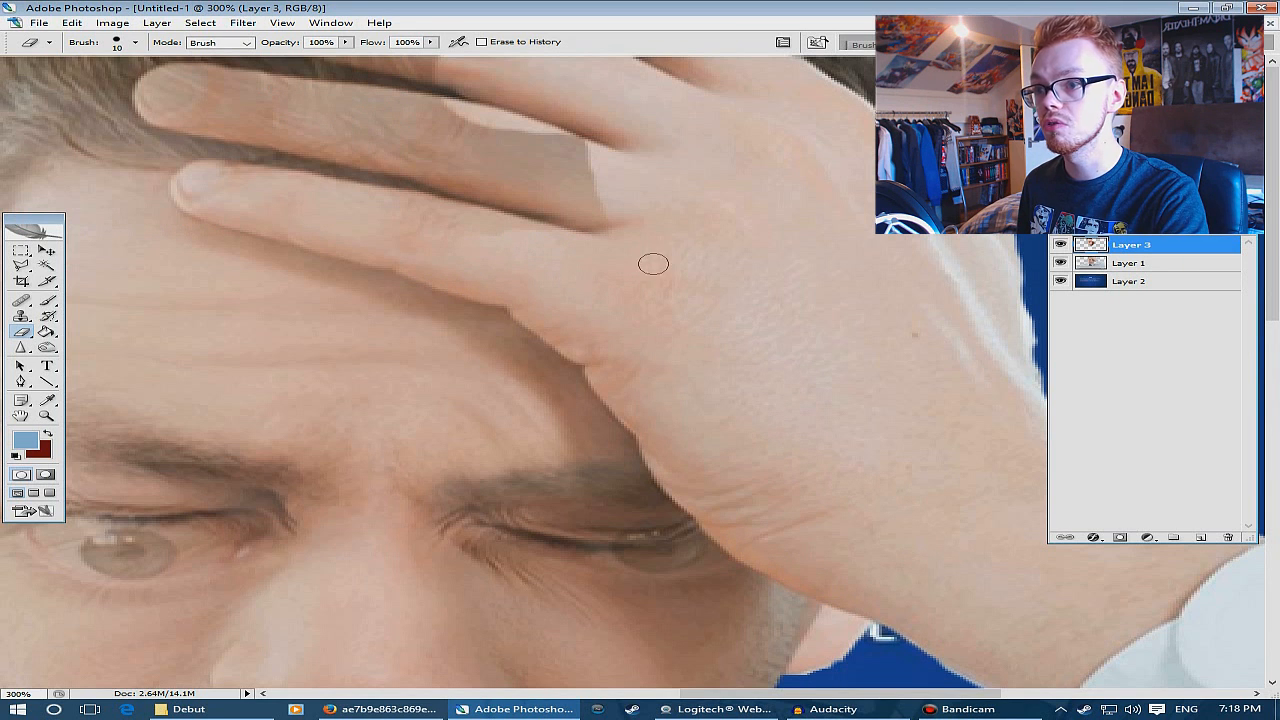
Erase the pasted head on Layer 3 where it covers the man's fingers, following each finger out to its tip
{"action": "mouse_move", "coordinate": [393, 138]}
{"action": "left_mouse_down"}
{"action": "mouse_move", "coordinate": [673, 262]}
{"action": "mouse_move", "coordinate": [318, 104]}
{"action": "mouse_move", "coordinate": [210, 92]}
{"action": "mouse_move", "coordinate": [238, 103]}
{"action": "left_mouse_up"}
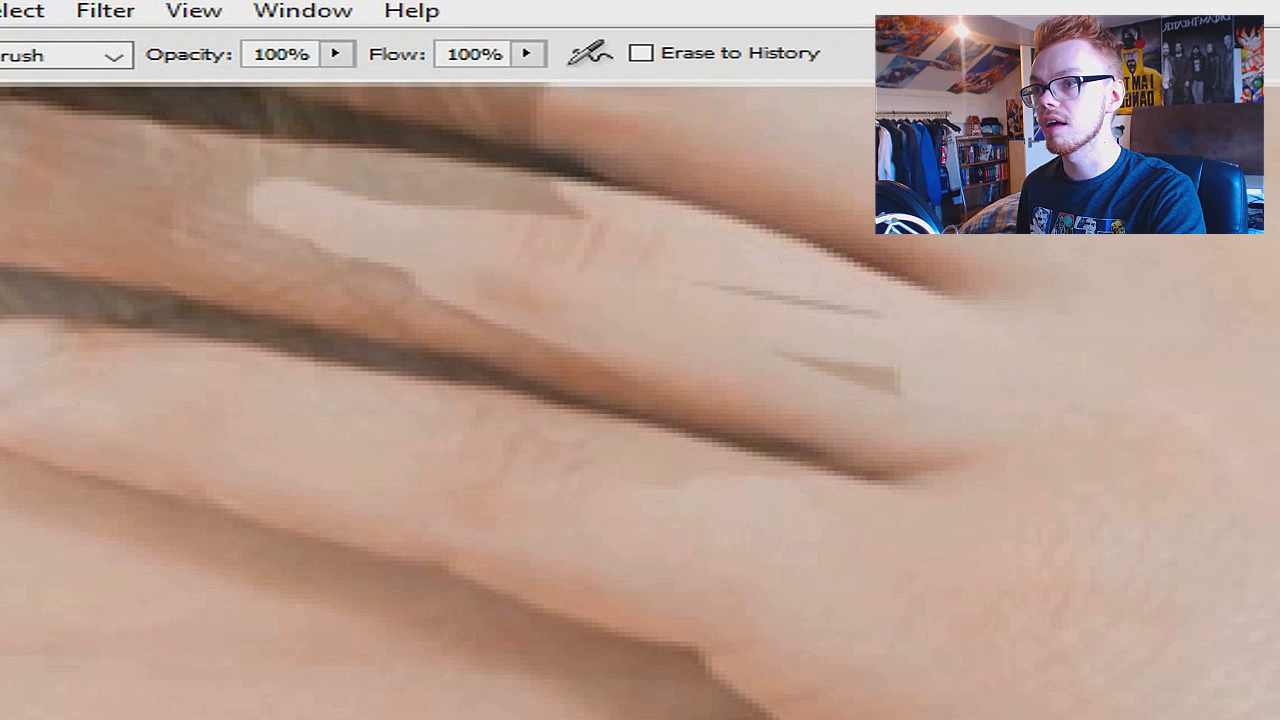
{"action": "left_click_drag", "start_coordinate": [60, 205], "coordinate": [390, 265]}
{"action": "left_click_drag", "start_coordinate": [735, 295], "coordinate": [870, 312]}
{"action": "left_click_drag", "start_coordinate": [880, 378], "coordinate": [805, 362]}
{"action": "left_click_drag", "start_coordinate": [540, 355], "coordinate": [60, 285]}
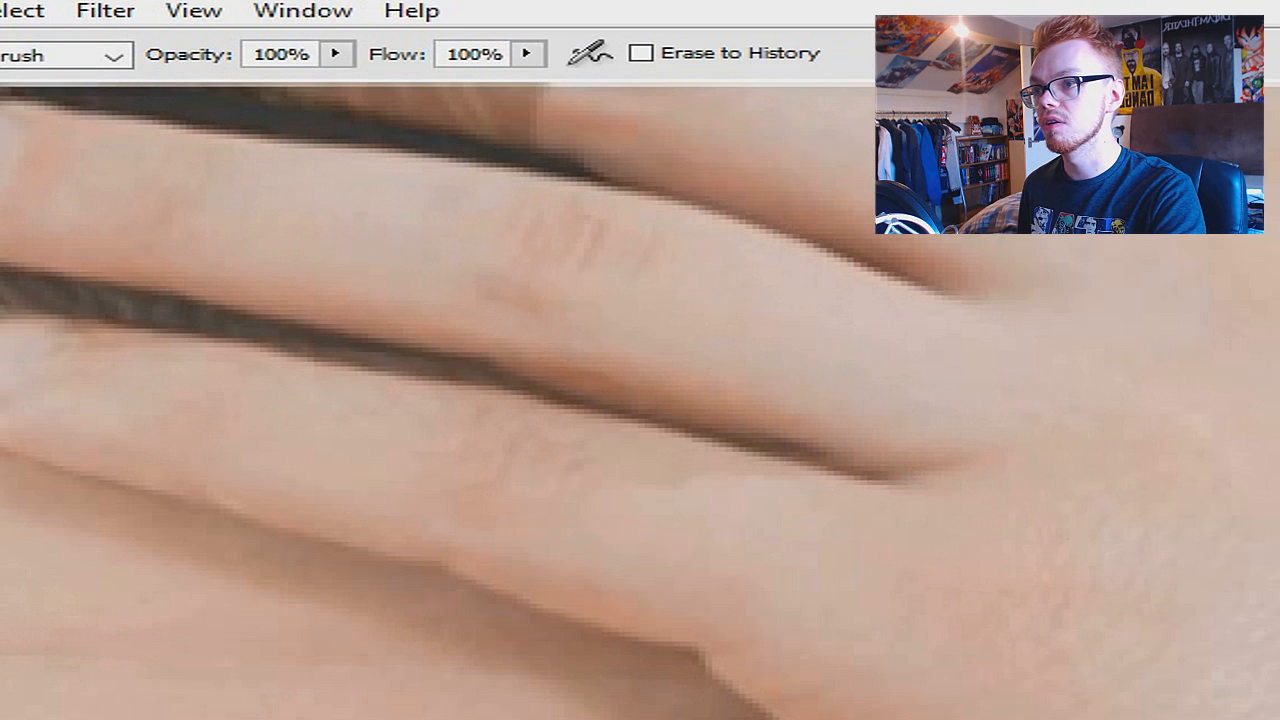
{"action": "left_click_drag", "start_coordinate": [770, 445], "coordinate": [427, 420]}
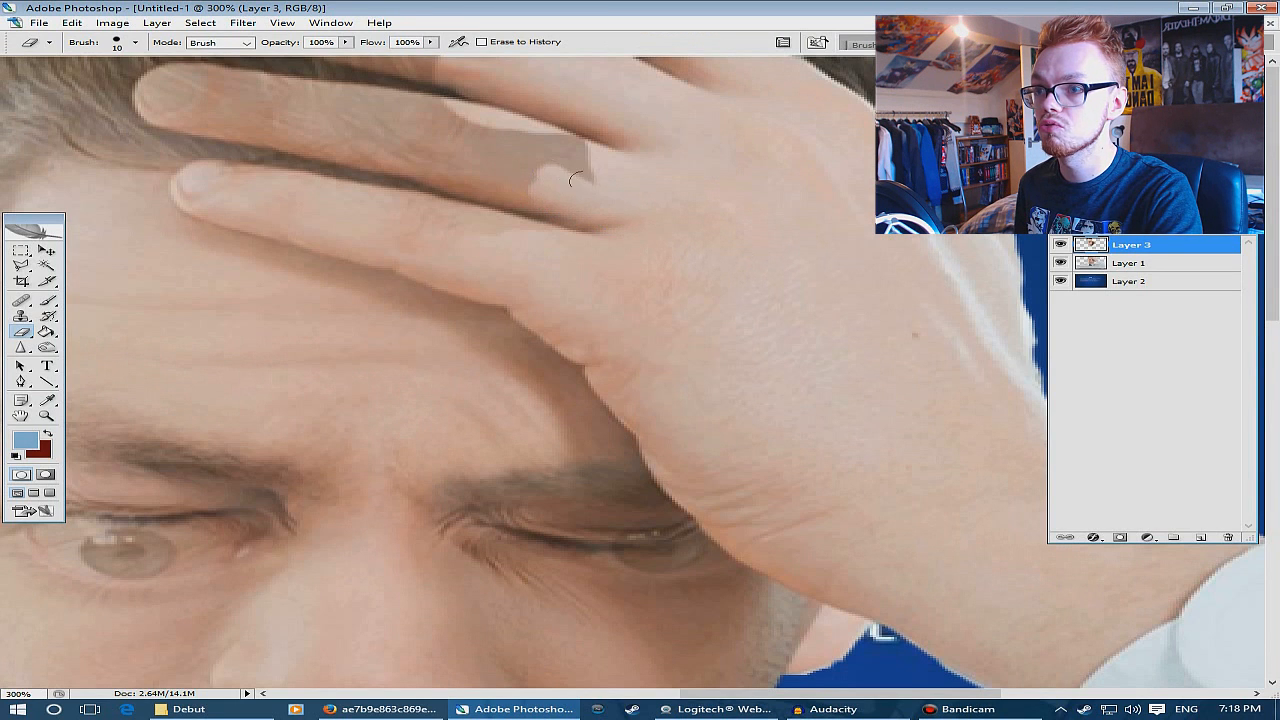
{"action": "left_click_drag", "start_coordinate": [565, 147], "coordinate": [505, 145]}
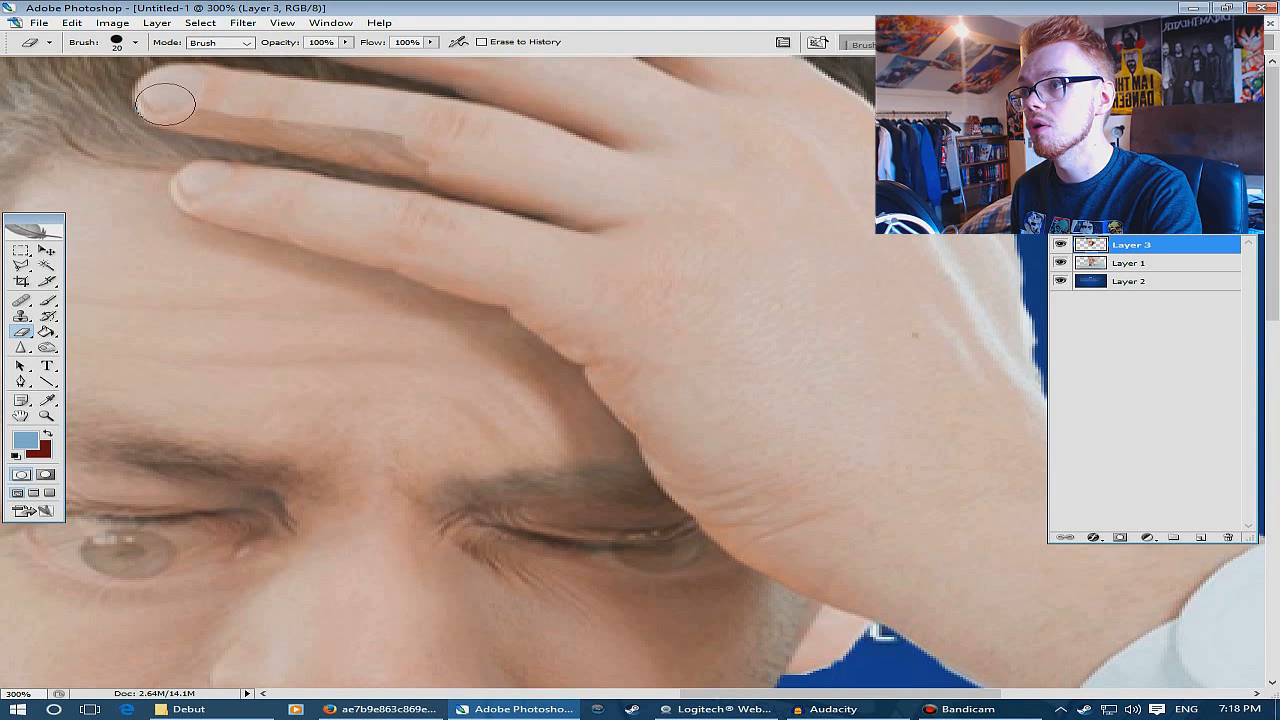
{"action": "left_click_drag", "start_coordinate": [165, 103], "coordinate": [444, 157]}
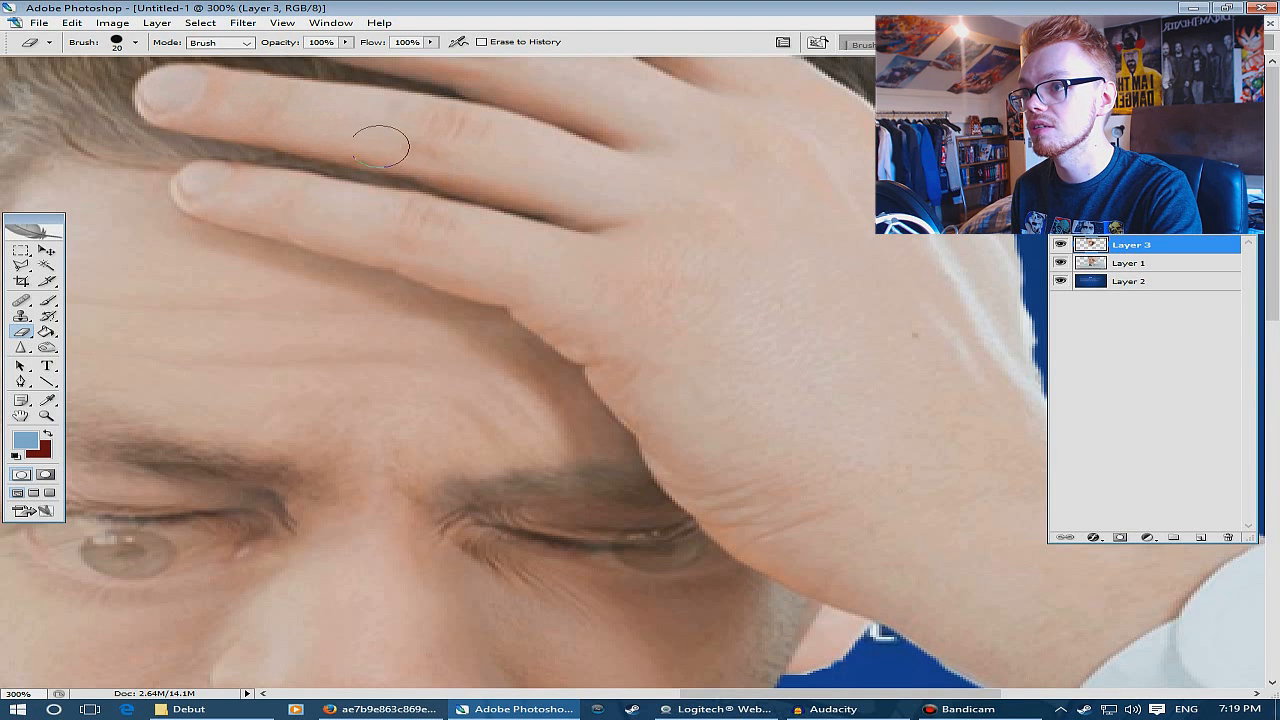
Set Layer 3's opacity to 100%
{"action": "key", "text": "ctrl+minus"}
{"action": "key", "text": "ctrl+minus"}
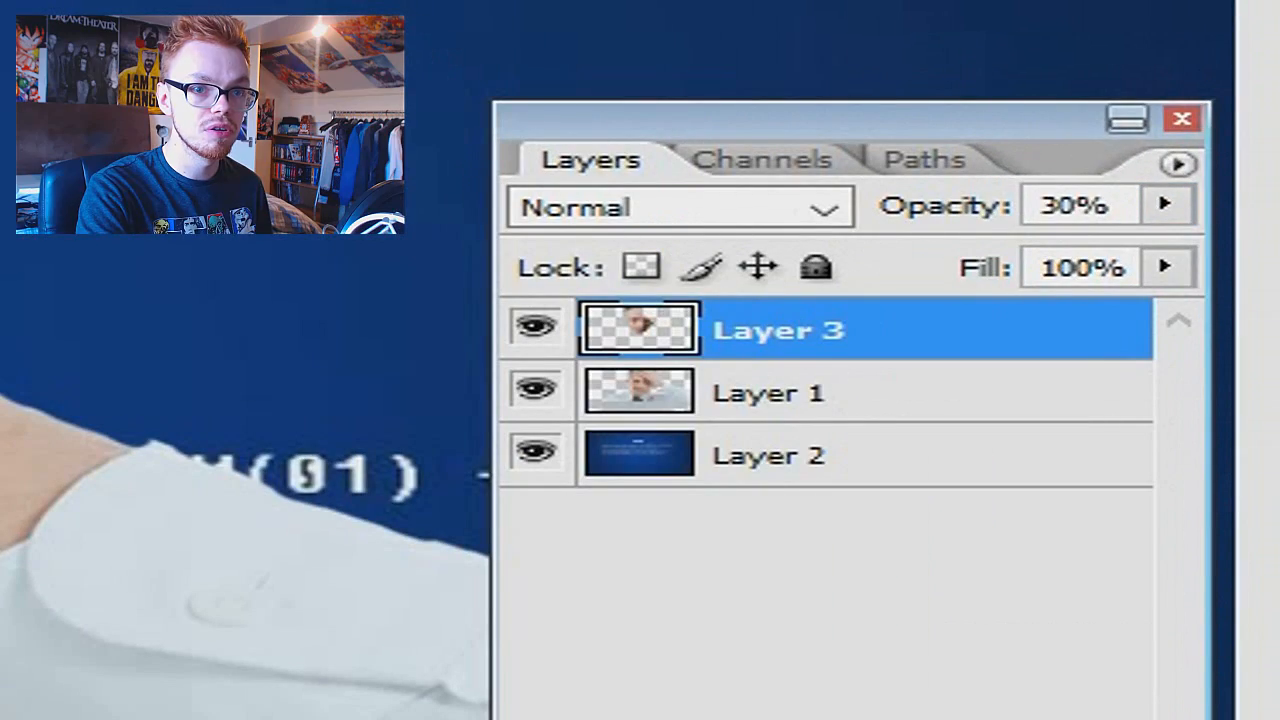
{"action": "left_click", "coordinate": [1060, 205]}
{"action": "key", "text": "BackSpace"}
{"action": "type", "text": "100"}
{"action": "key", "text": "Delete"}
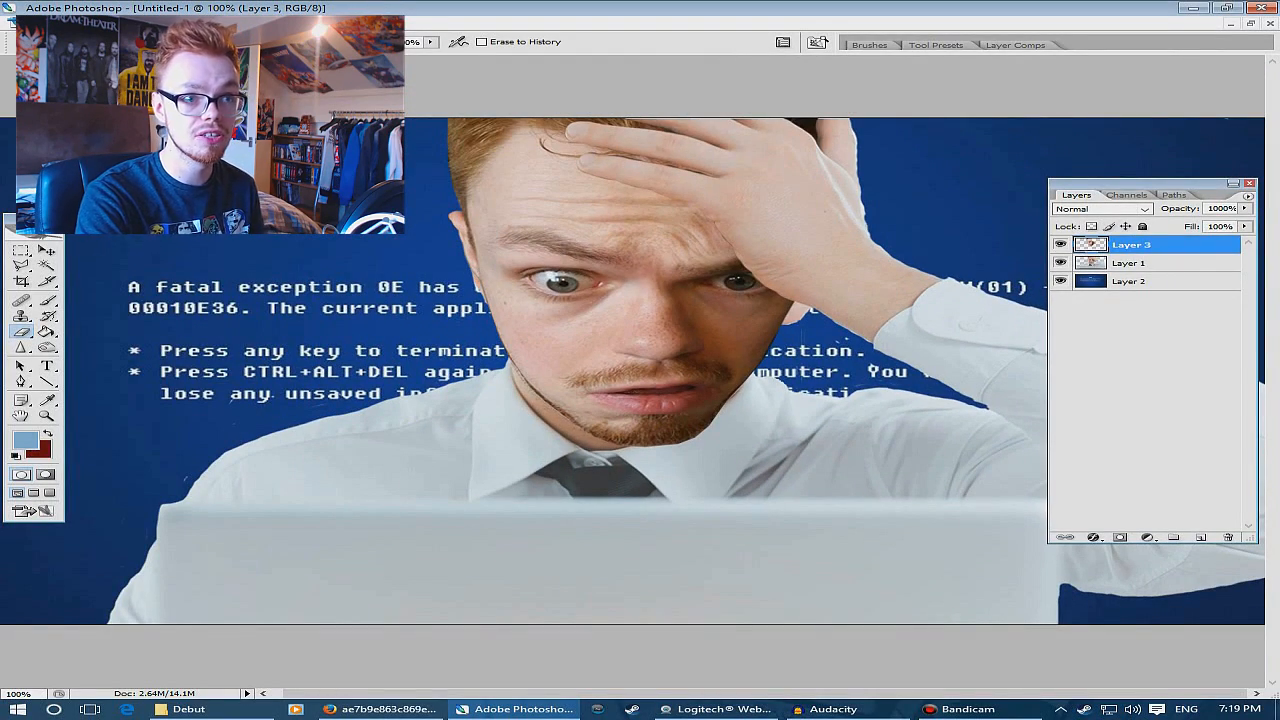
Erase the leftover piece of the stock man's ear on Layer 1, between the pasted cheek and the wrist
{"action": "left_click", "coordinate": [1133, 263]}
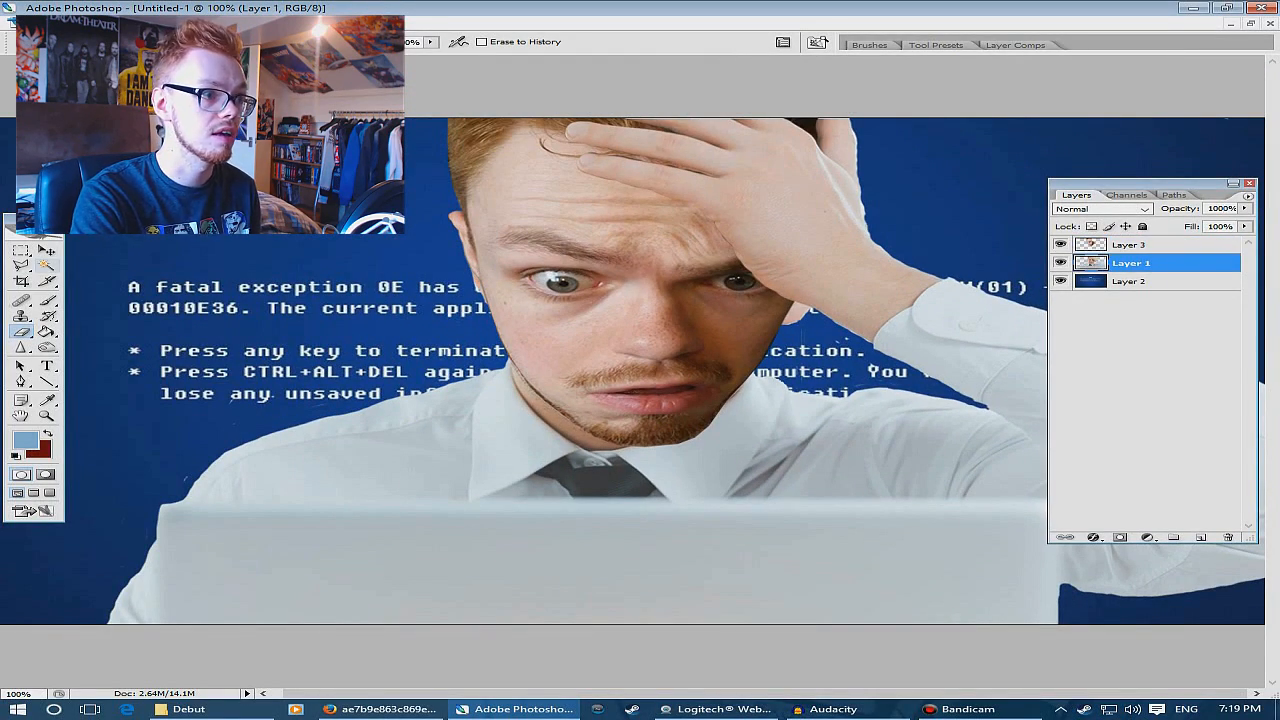
{"action": "left_click", "coordinate": [47, 251]}
{"action": "key", "text": "Return"}
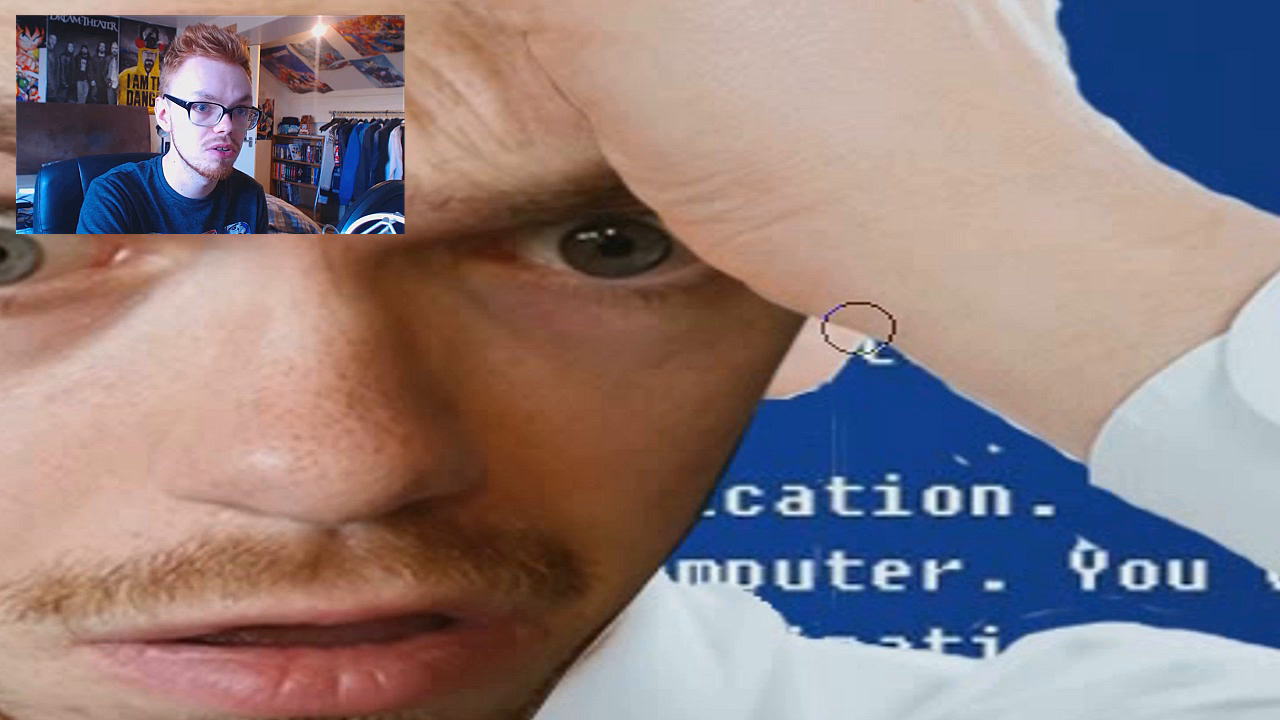
{"action": "mouse_move", "coordinate": [814, 386]}
{"action": "left_mouse_down"}
{"action": "mouse_move", "coordinate": [766, 380]}
{"action": "mouse_move", "coordinate": [829, 363]}
{"action": "mouse_move", "coordinate": [811, 345]}
{"action": "left_mouse_up"}
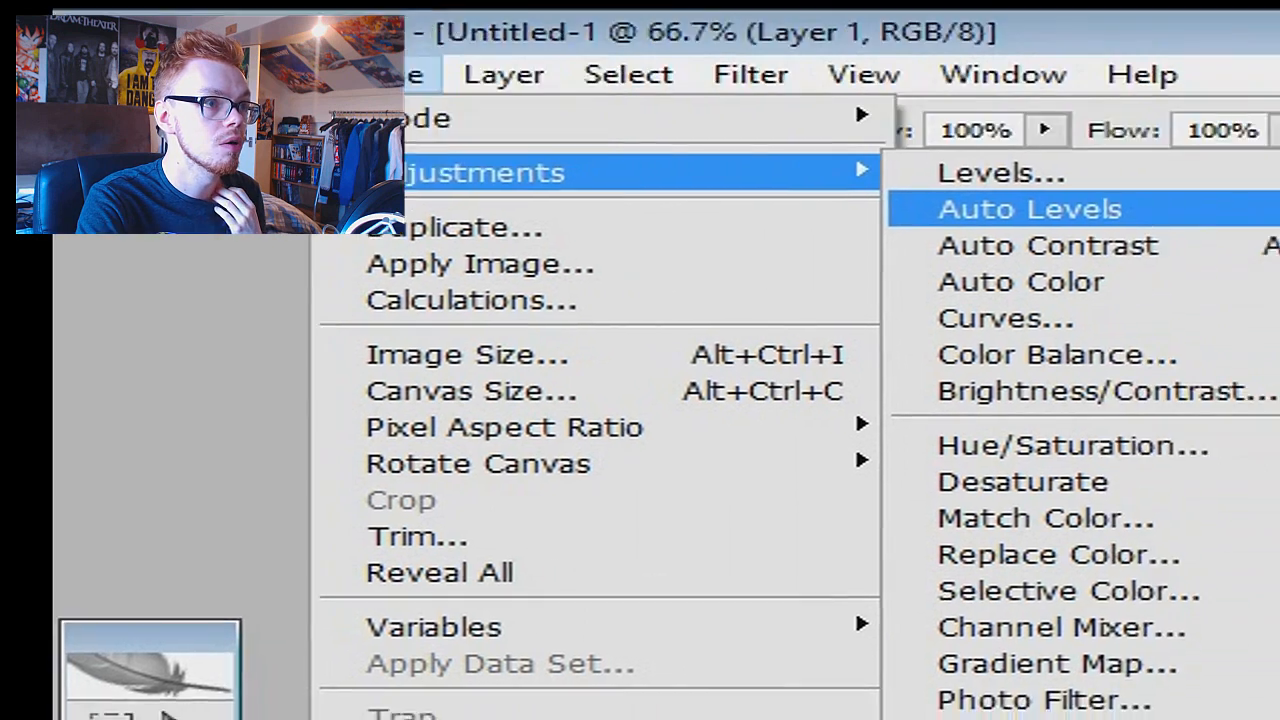
Apply Brightness/Contrast to Layer 1 with brightness -15 and contrast +50, comparing the preview on and off
{"action": "left_click", "coordinate": [1106, 391]}
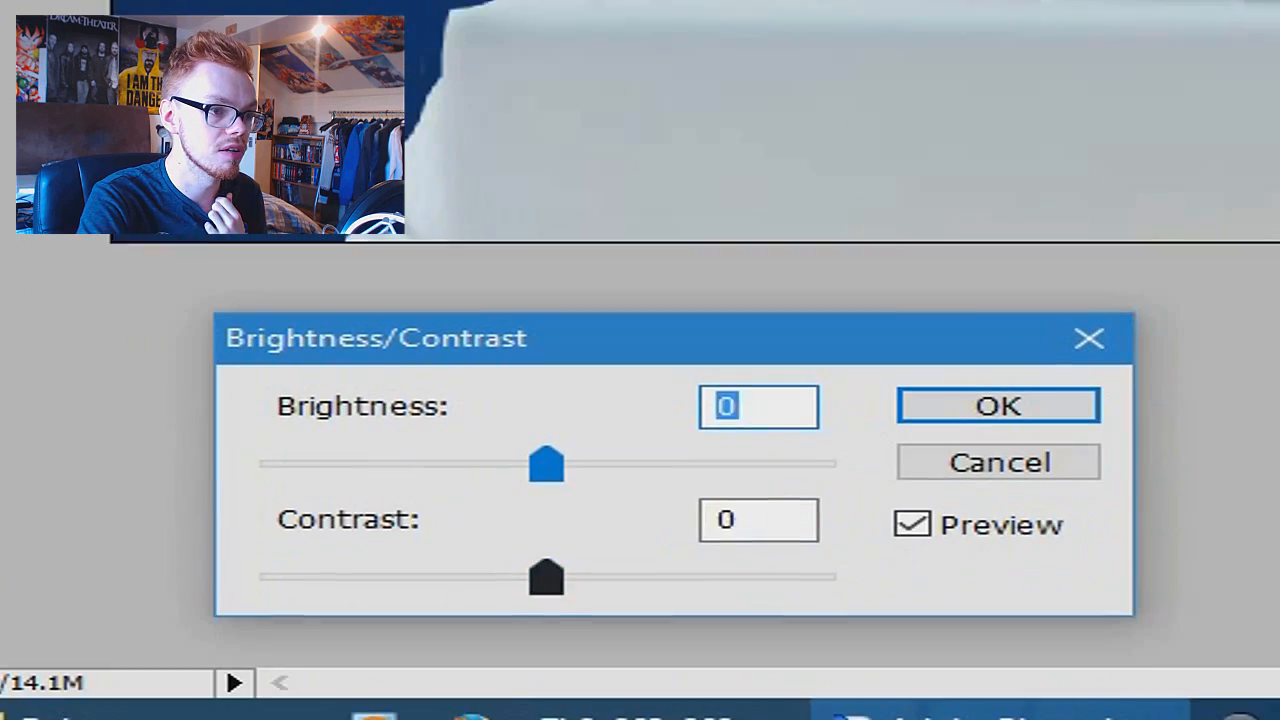
{"action": "left_click_drag", "start_coordinate": [546, 577], "coordinate": [712, 560]}
{"action": "left_click_drag", "start_coordinate": [543, 448], "coordinate": [563, 448]}
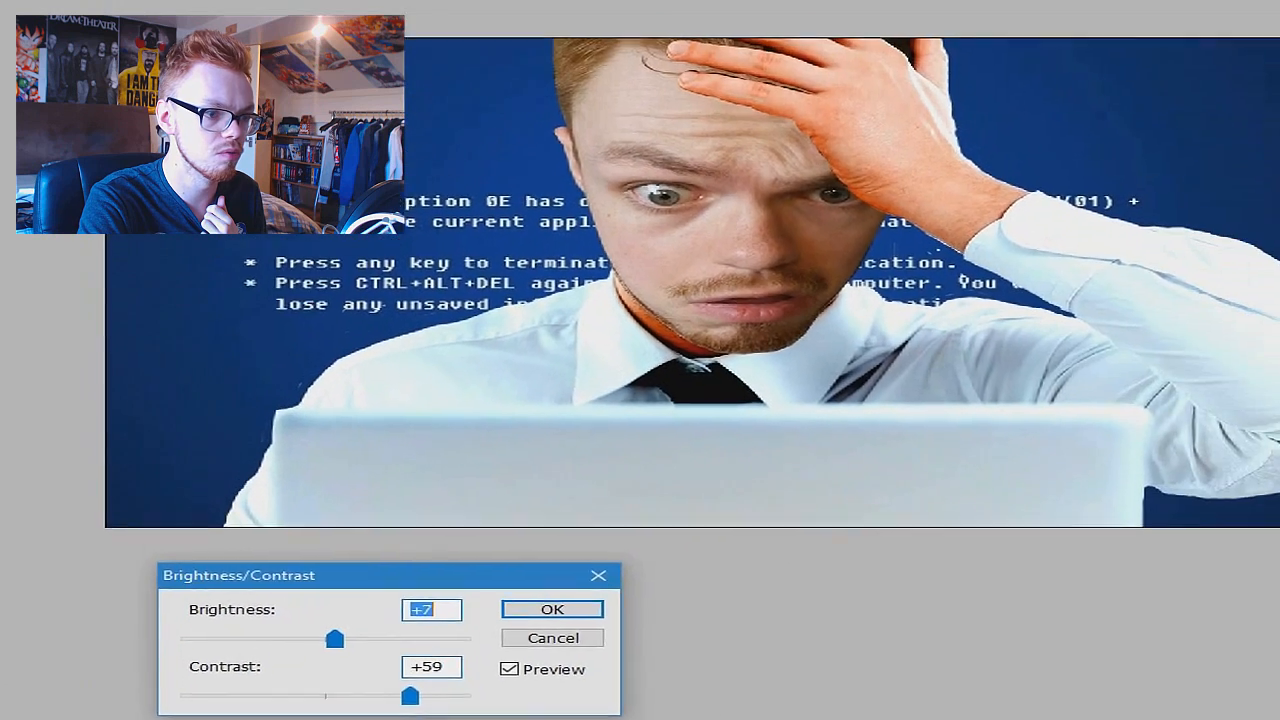
{"action": "left_click_drag", "start_coordinate": [712, 560], "coordinate": [667, 560]}
{"action": "left_click_drag", "start_coordinate": [323, 648], "coordinate": [294, 648]}
{"action": "left_click_drag", "start_coordinate": [374, 703], "coordinate": [382, 703]}
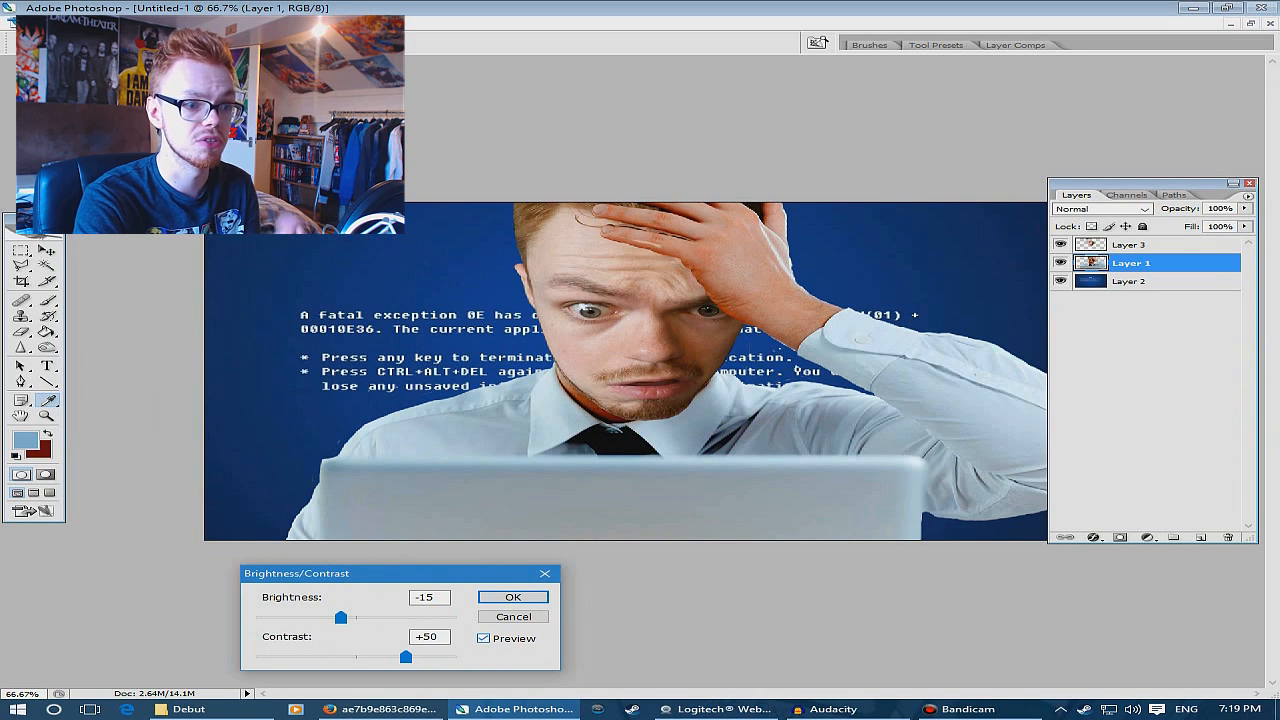
{"action": "left_click", "coordinate": [484, 638]}
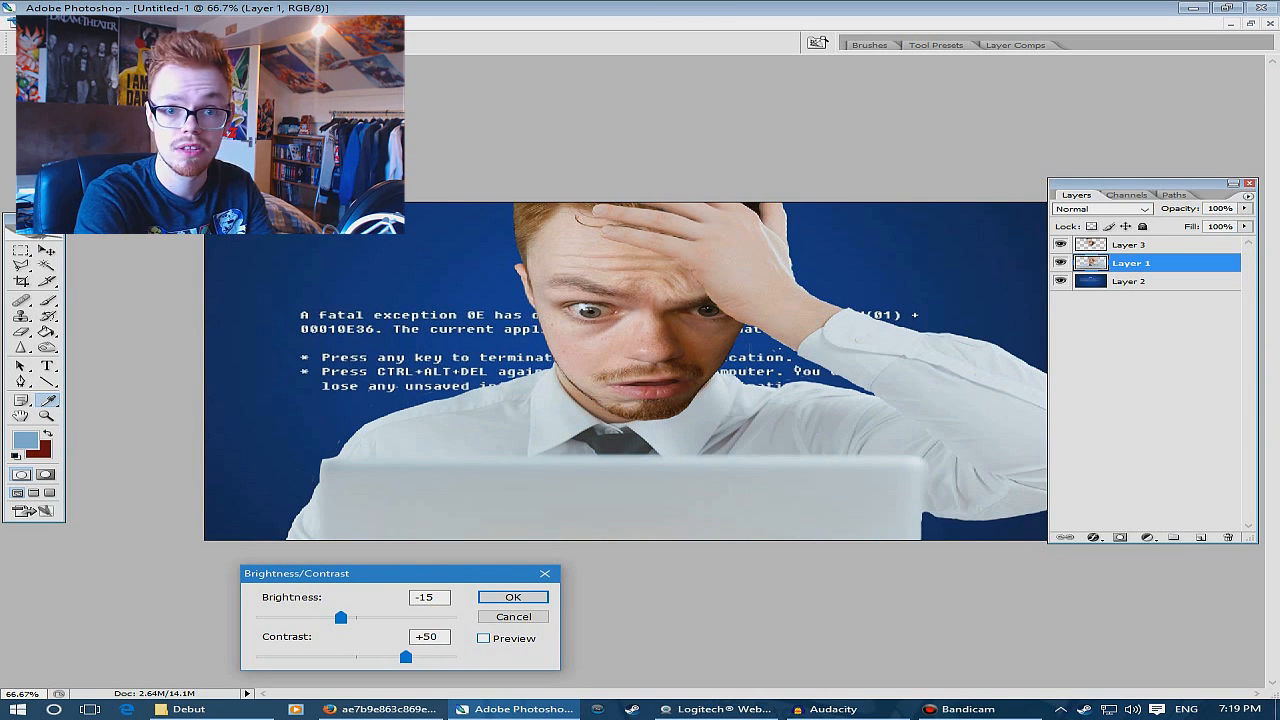
{"action": "left_click", "coordinate": [484, 638]}
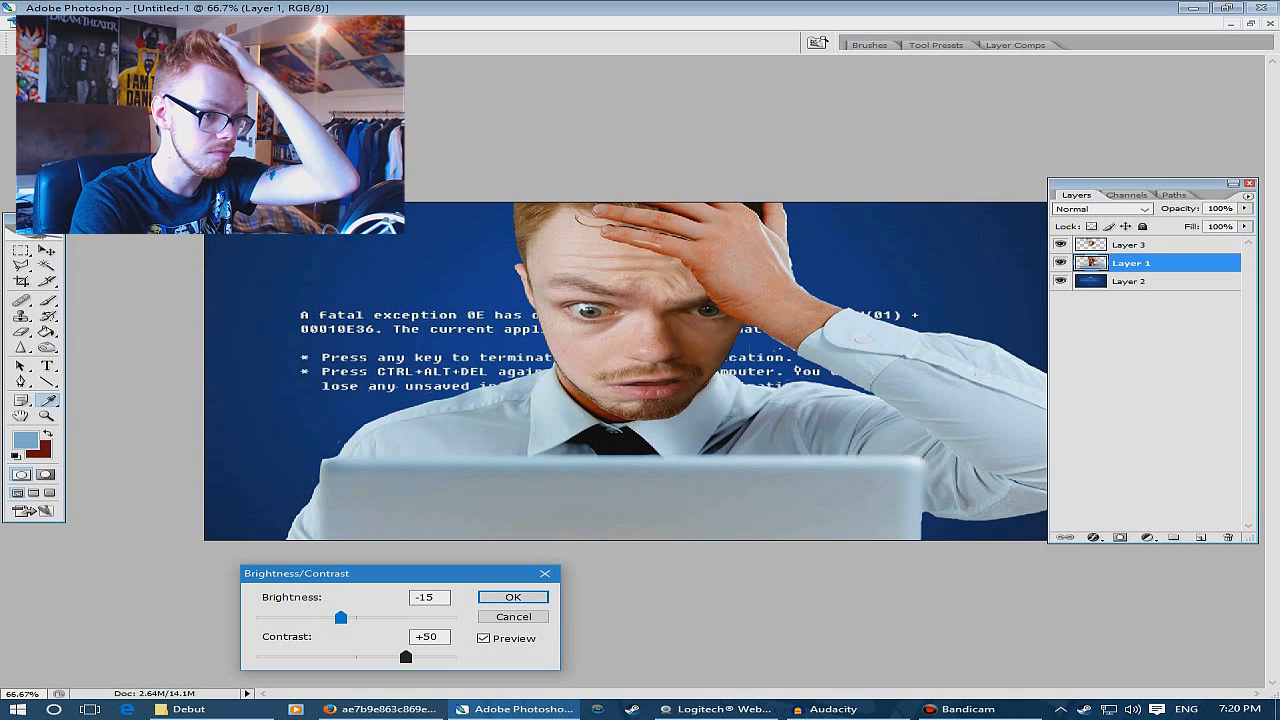
{"action": "left_click", "coordinate": [513, 597]}
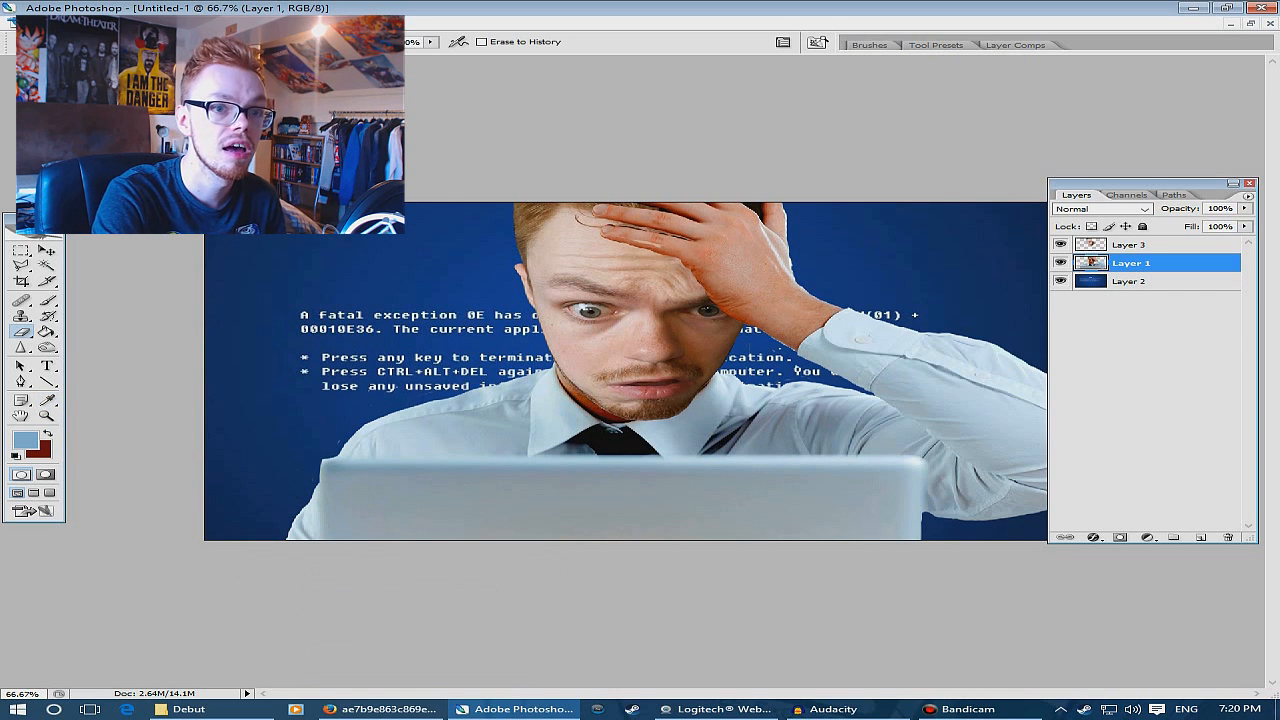
Apply Brightness/Contrast to Layer 3, the pasted head, with brightness -31 and contrast +34
{"action": "left_click", "coordinate": [1131, 245]}
{"action": "key", "text": "ctrl+alt+0"}
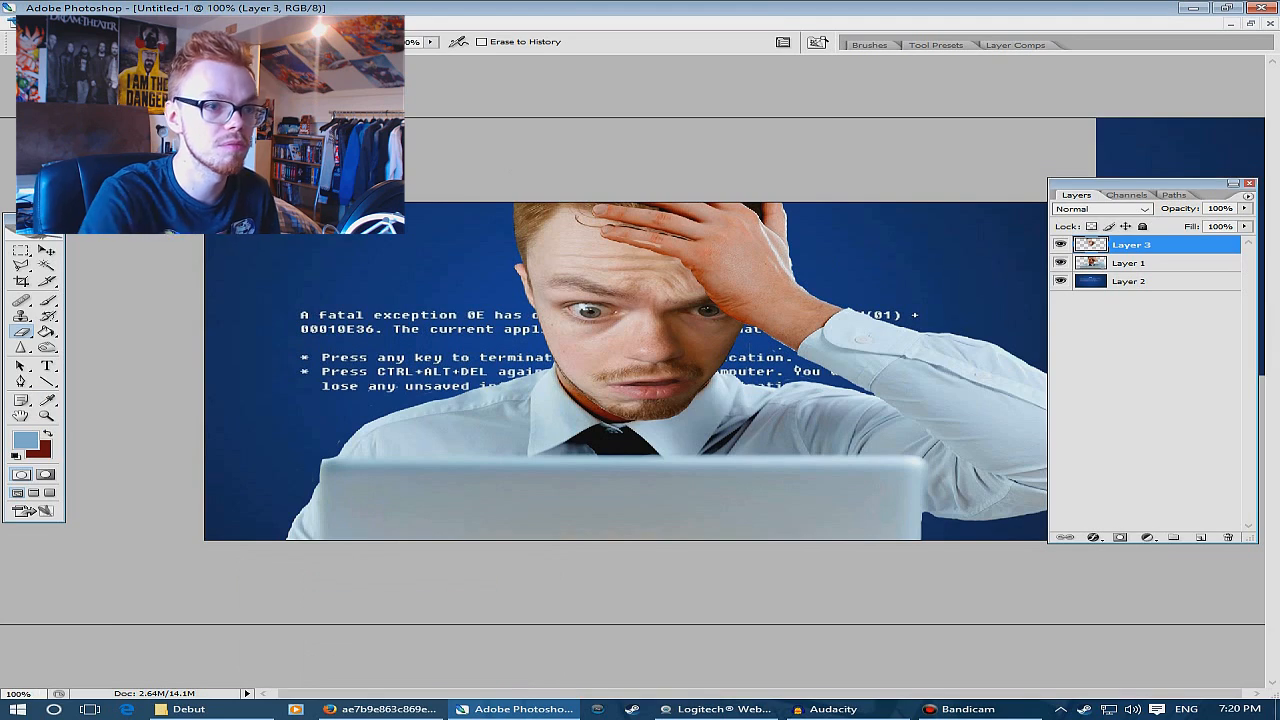
{"action": "key", "text": "ctrl+plus"}
{"action": "scroll", "coordinate": [633, 172], "scroll_direction": "up", "scroll_amount": 4}
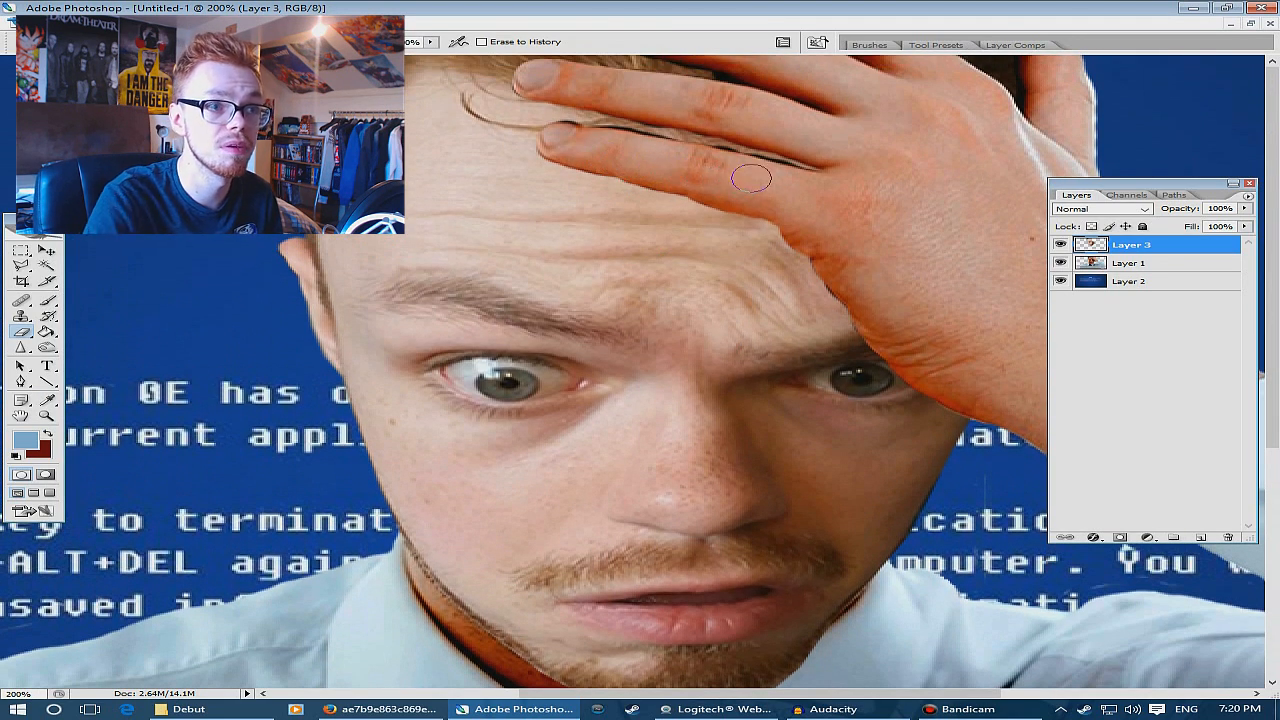
{"action": "key", "text": "ctrl+0"}
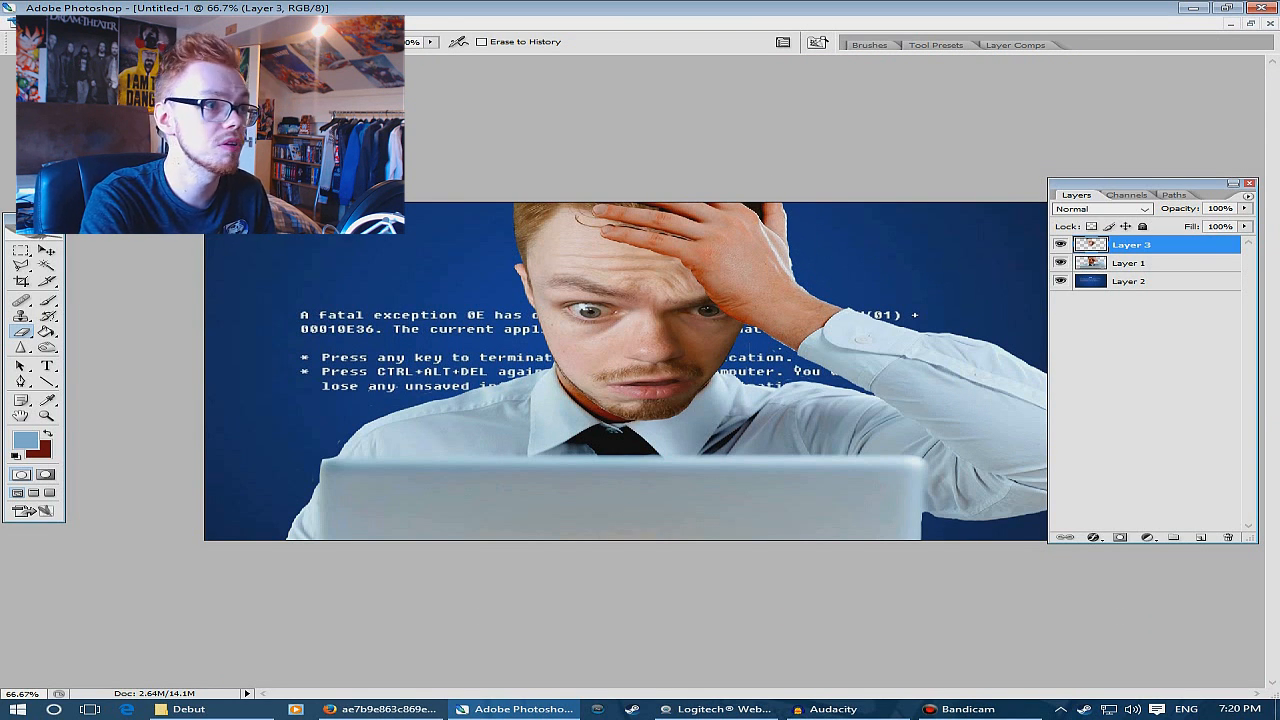
{"action": "mouse_move", "coordinate": [135, 57]}
{"action": "left_click", "coordinate": [360, 133]}
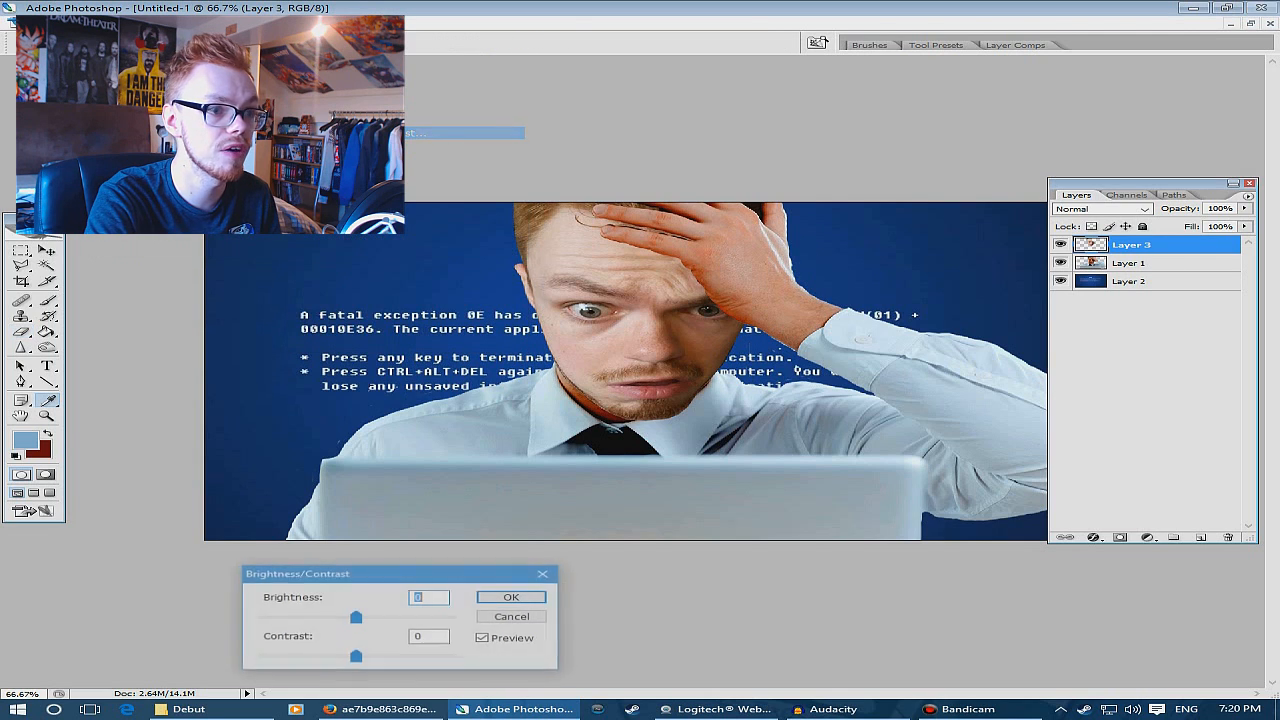
{"action": "left_click_drag", "start_coordinate": [356, 657], "coordinate": [391, 657]}
{"action": "left_click_drag", "start_coordinate": [356, 618], "coordinate": [324, 618]}
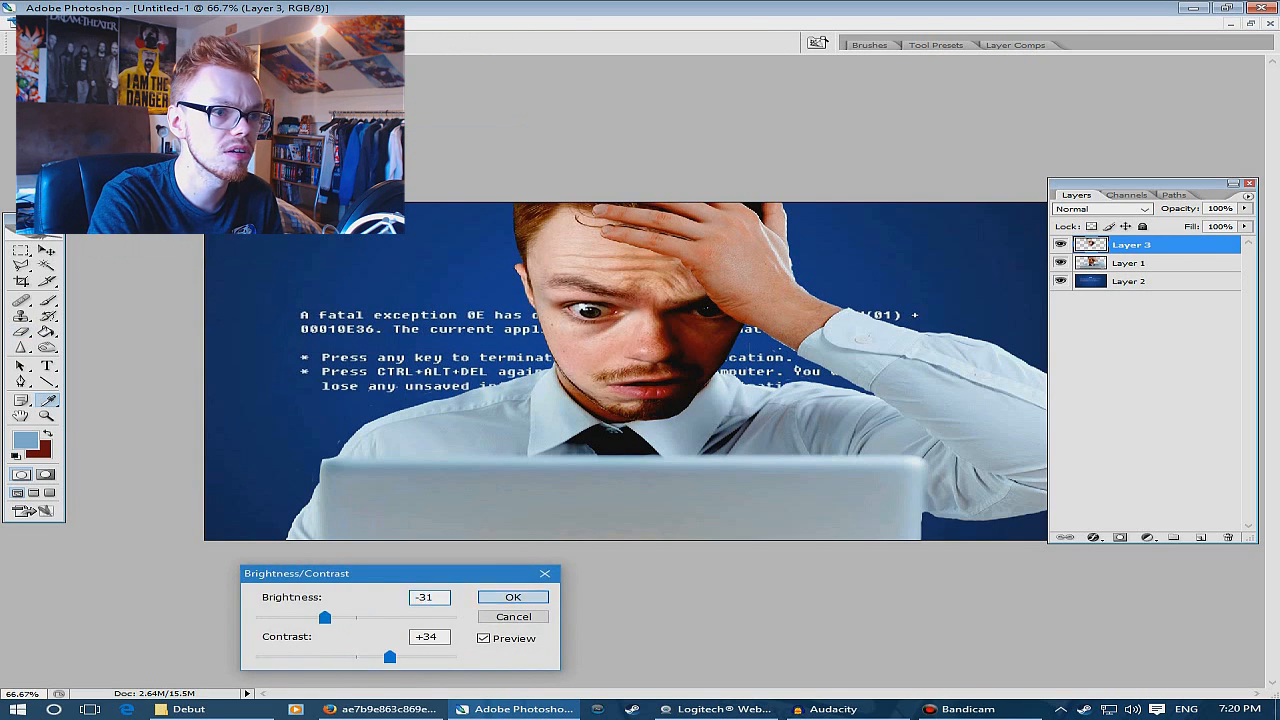
{"action": "left_click", "coordinate": [513, 597]}
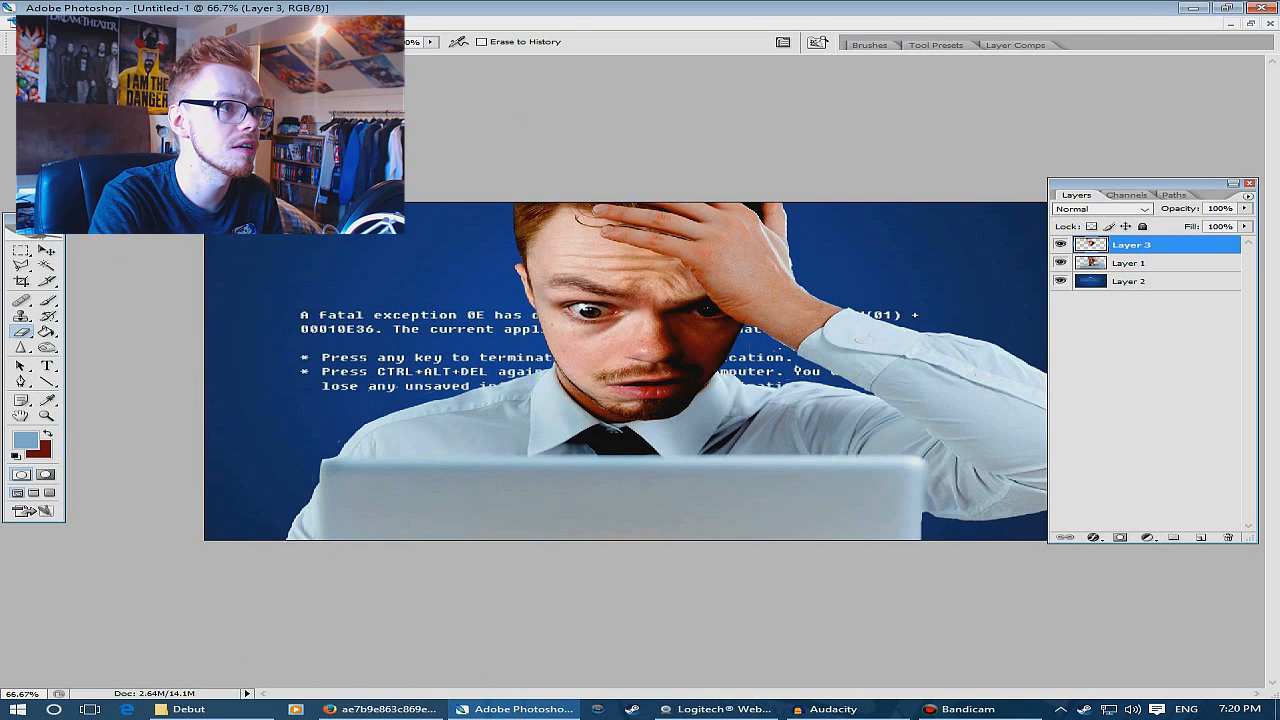
Apply Hue/Saturation to the pasted head on Layer 3 with saturation +5 and lightness -5
{"action": "mouse_move", "coordinate": [145, 55]}
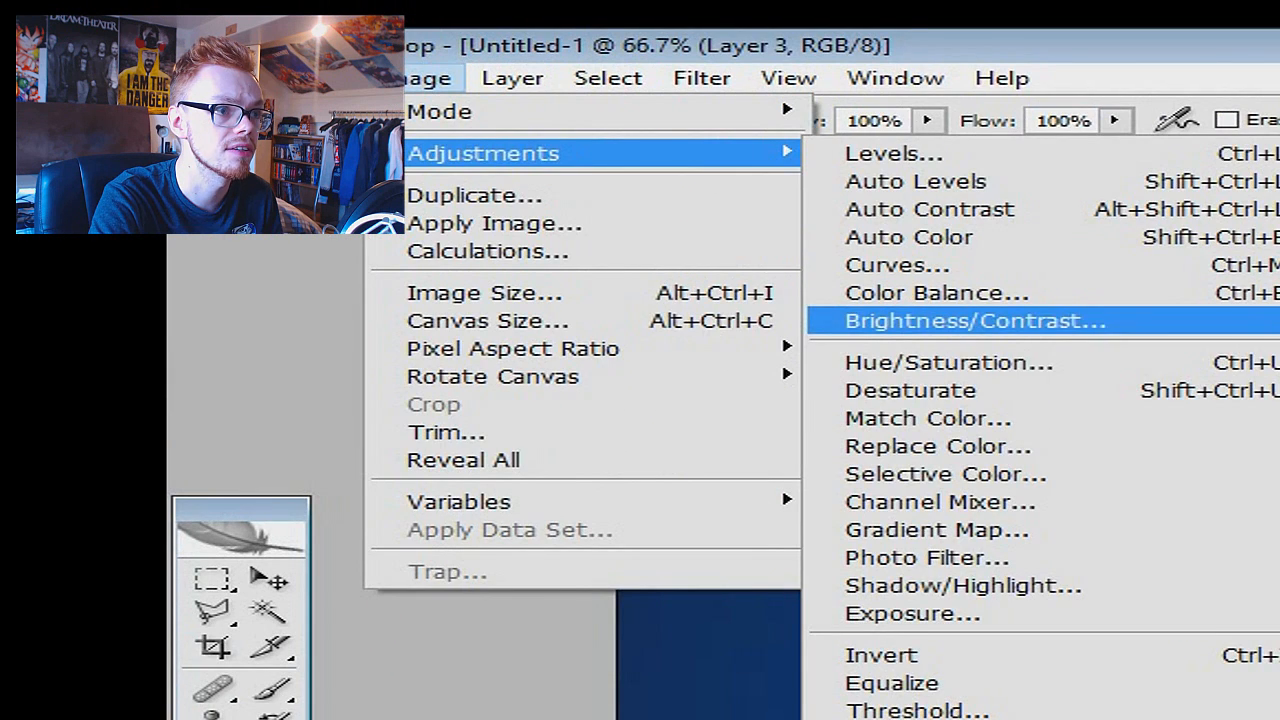
{"action": "left_click", "coordinate": [379, 151]}
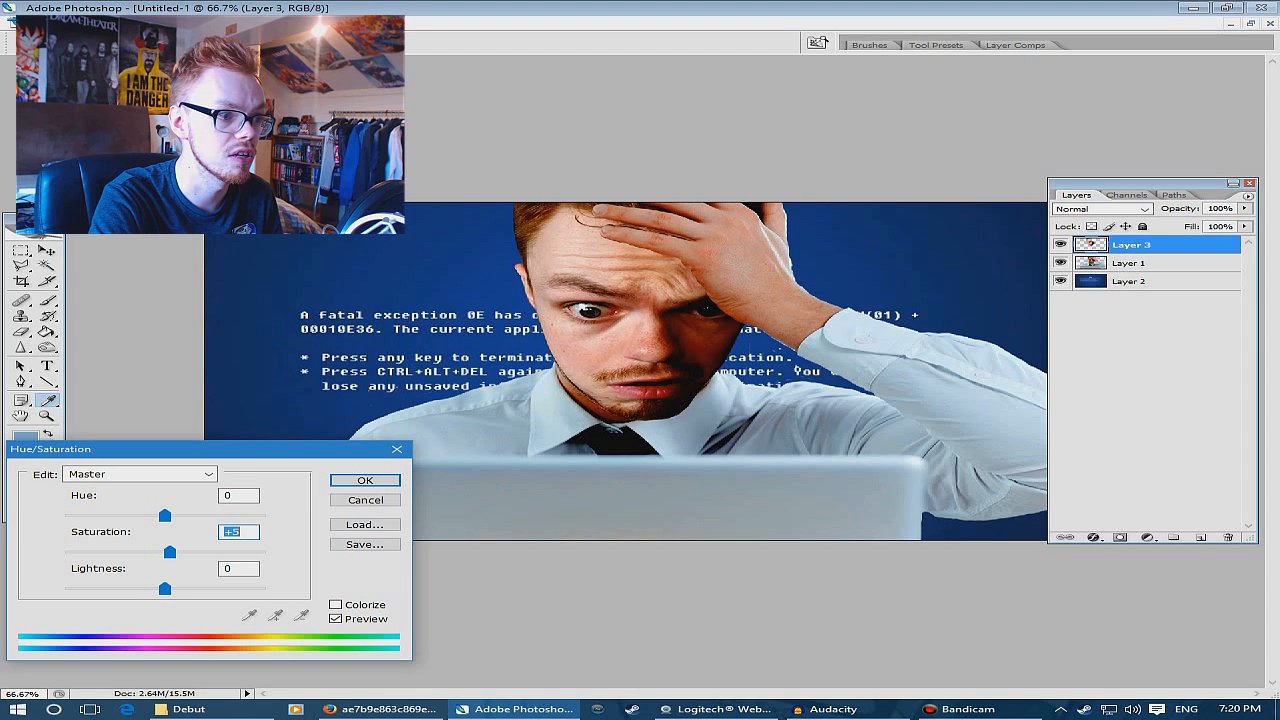
{"action": "left_click_drag", "start_coordinate": [165, 589], "coordinate": [160, 589]}
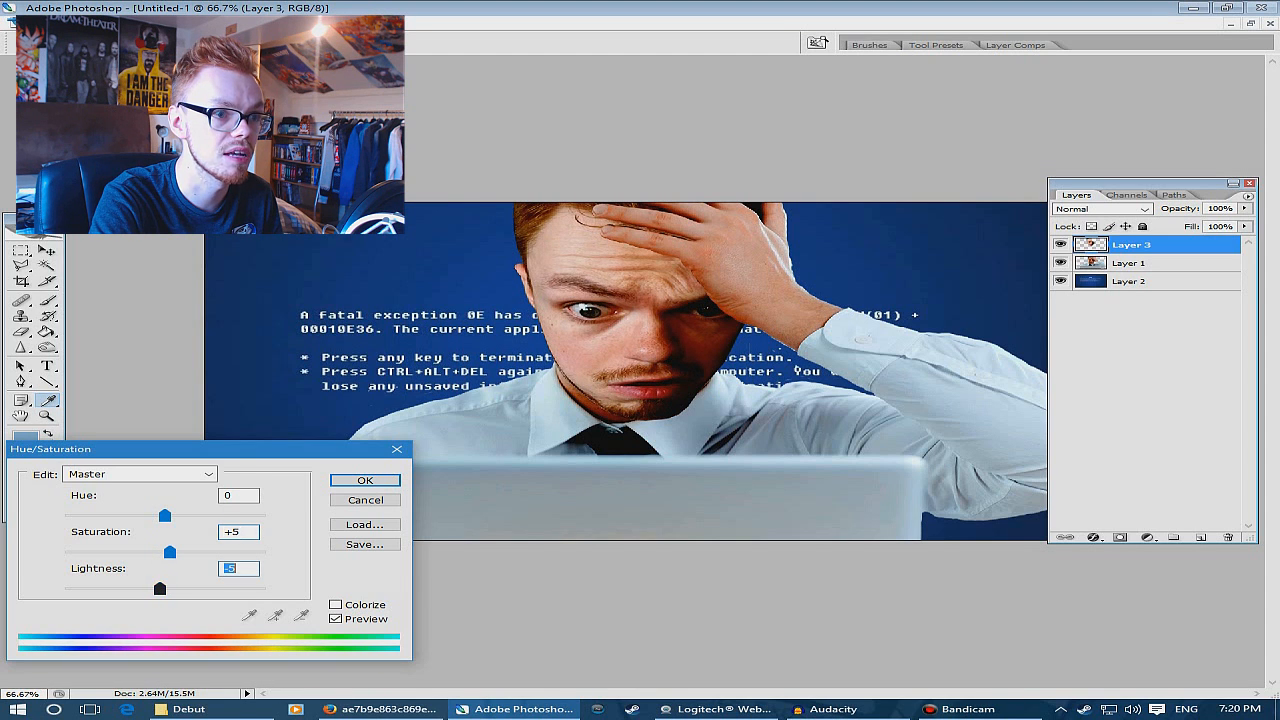
{"action": "key", "text": "Return"}
{"action": "key", "text": "e"}
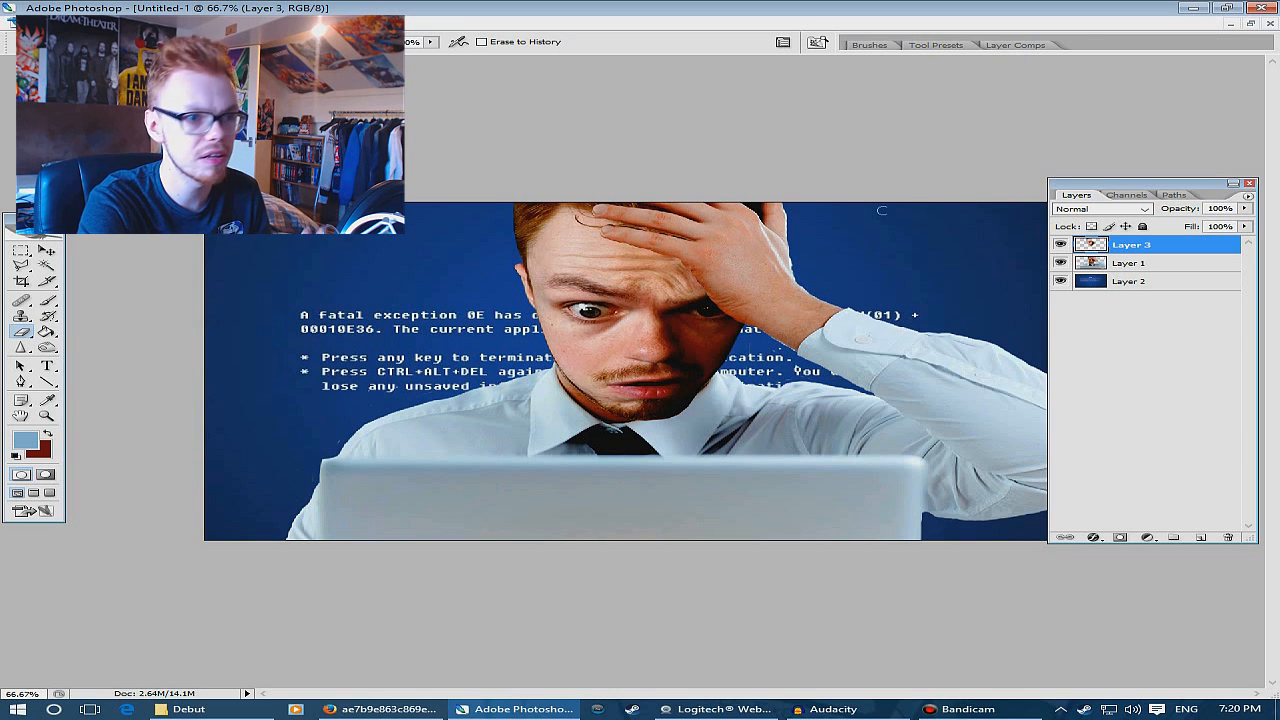
Soften the pasted head's cut-out edge using a Magic Wand selection of the empty area around it, feathered by 3, and deselect
{"action": "left_click", "coordinate": [46, 265]}
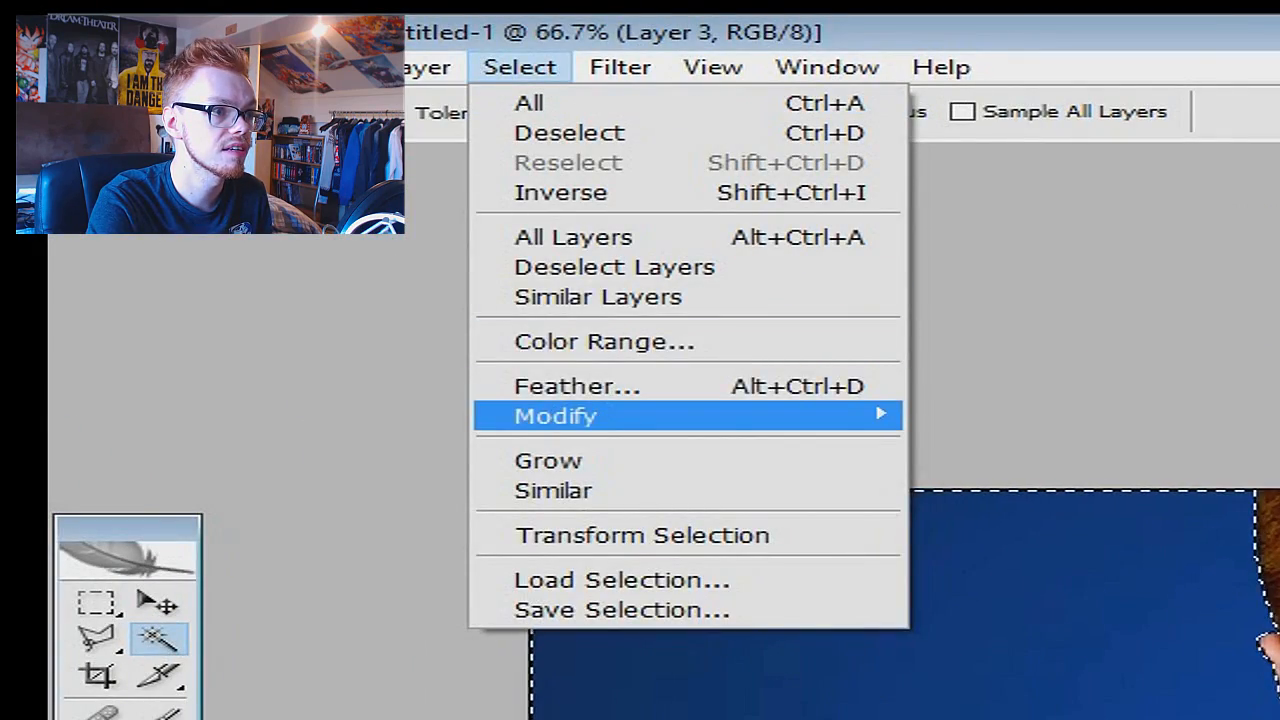
{"action": "left_click", "coordinate": [577, 386]}
{"action": "type", "text": "3"}
{"action": "key", "text": "Return"}
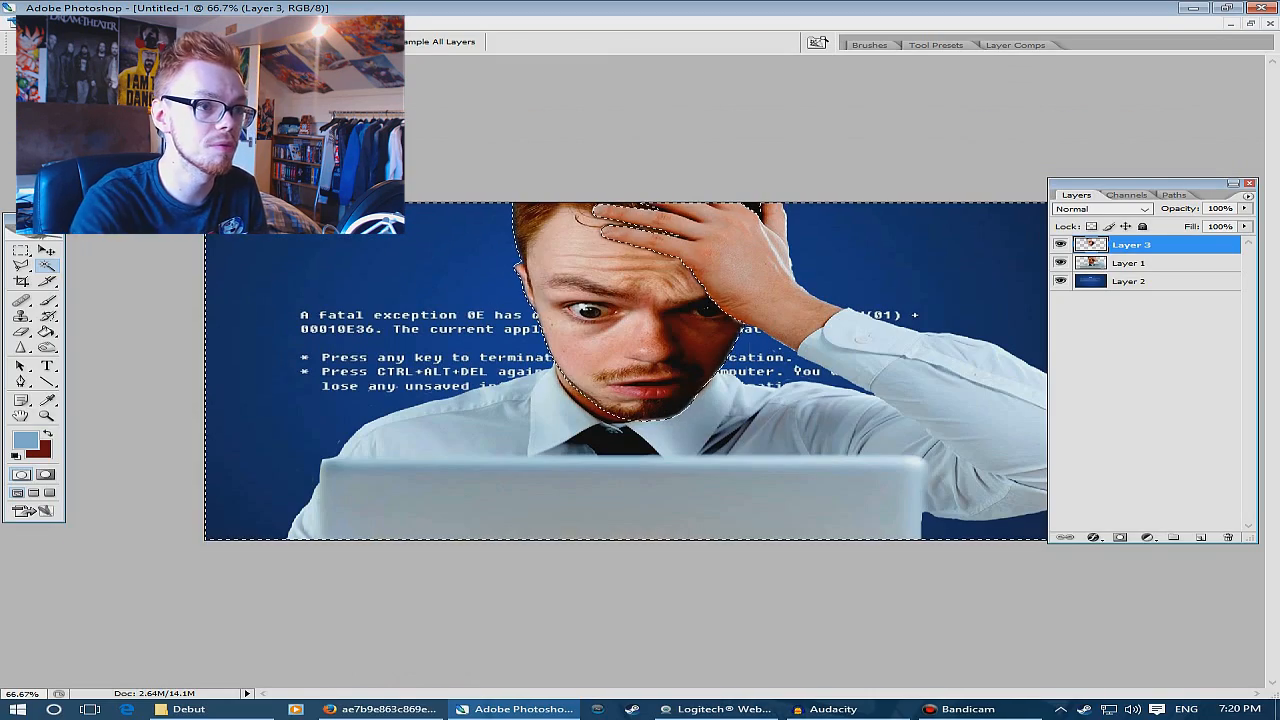
{"action": "key", "text": "ctrl+d"}
{"action": "key", "text": "m"}
{"action": "key", "text": "ctrl+plus"}
{"action": "key", "text": "ctrl+plus"}
{"action": "key", "text": "ctrl+plus"}
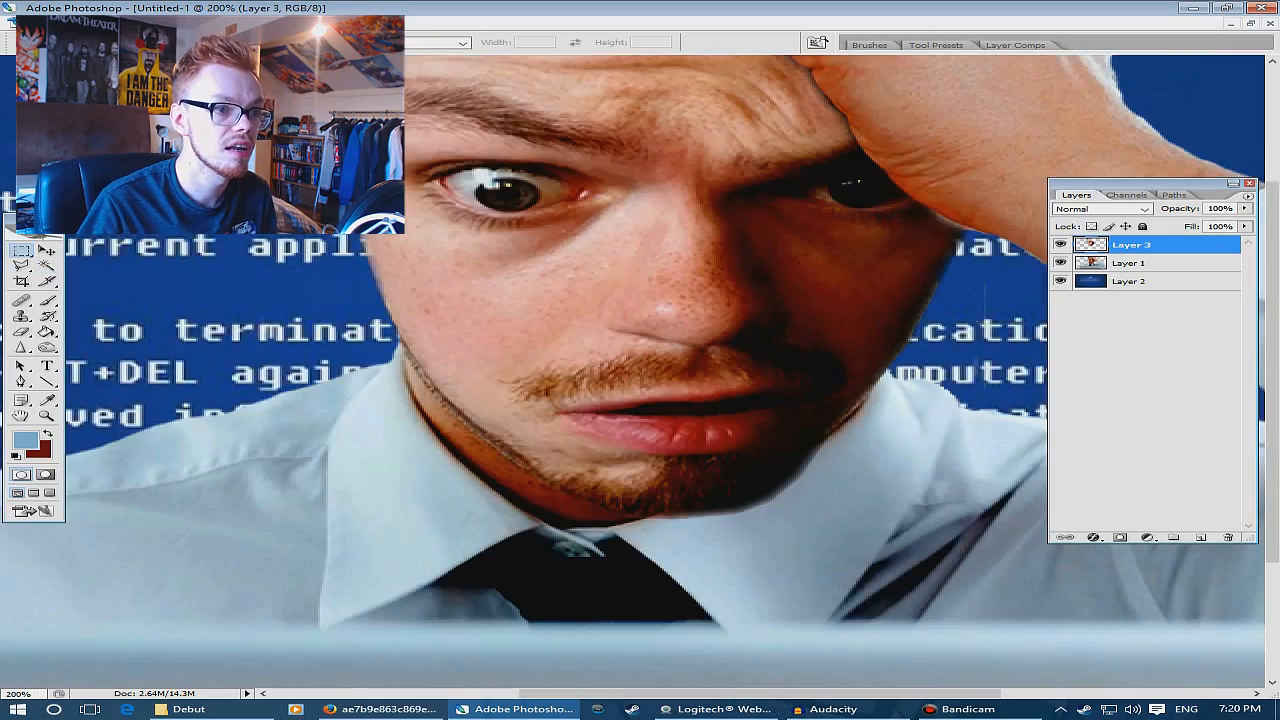
{"action": "scroll", "coordinate": [640, 372], "scroll_direction": "up", "scroll_amount": 5}
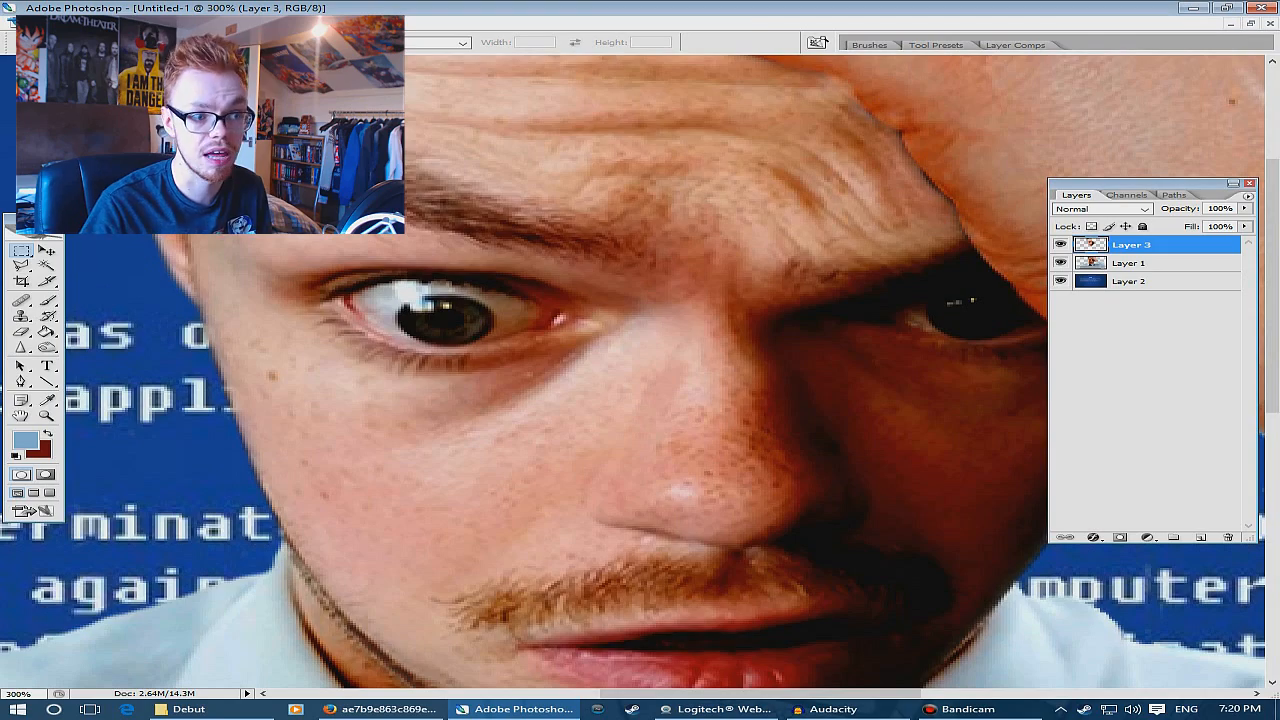
Add a Gradient Map adjustment layer above Layer 3
{"action": "key", "text": "ctrl+minus"}
{"action": "key", "text": "ctrl+minus"}
{"action": "key", "text": "ctrl+minus"}
{"action": "left_click", "coordinate": [157, 23]}
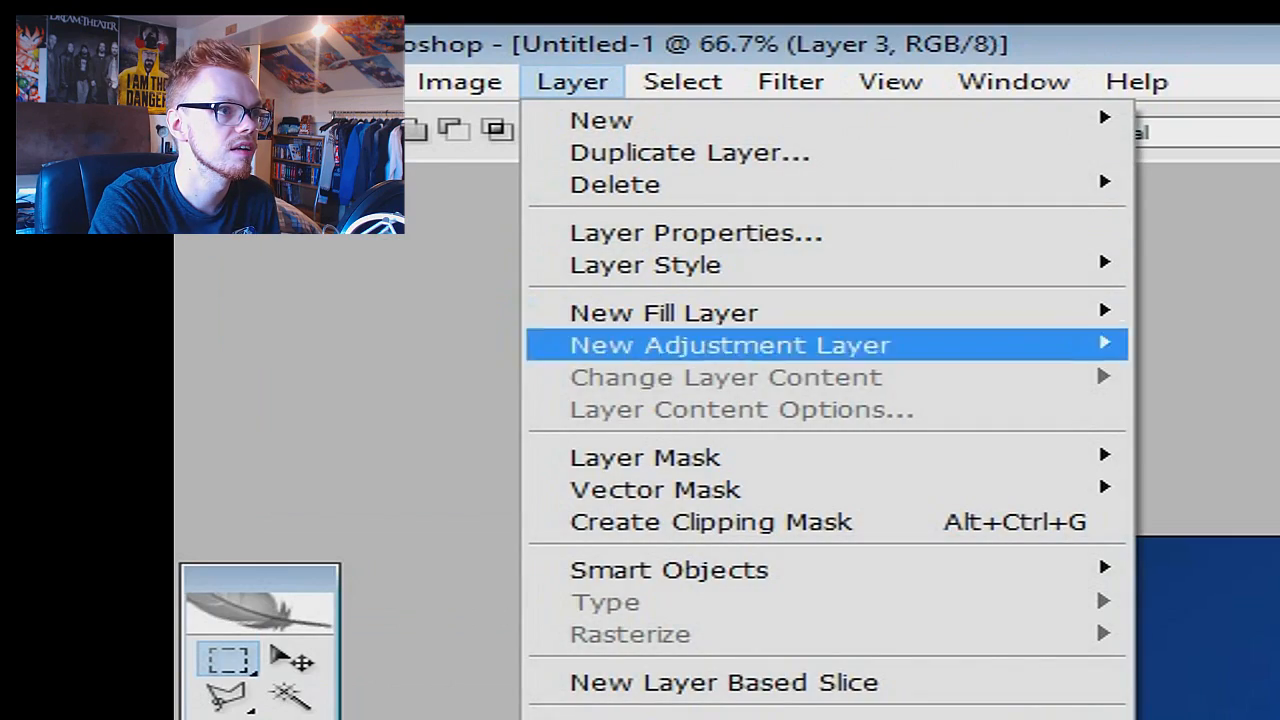
{"action": "mouse_move", "coordinate": [730, 345]}
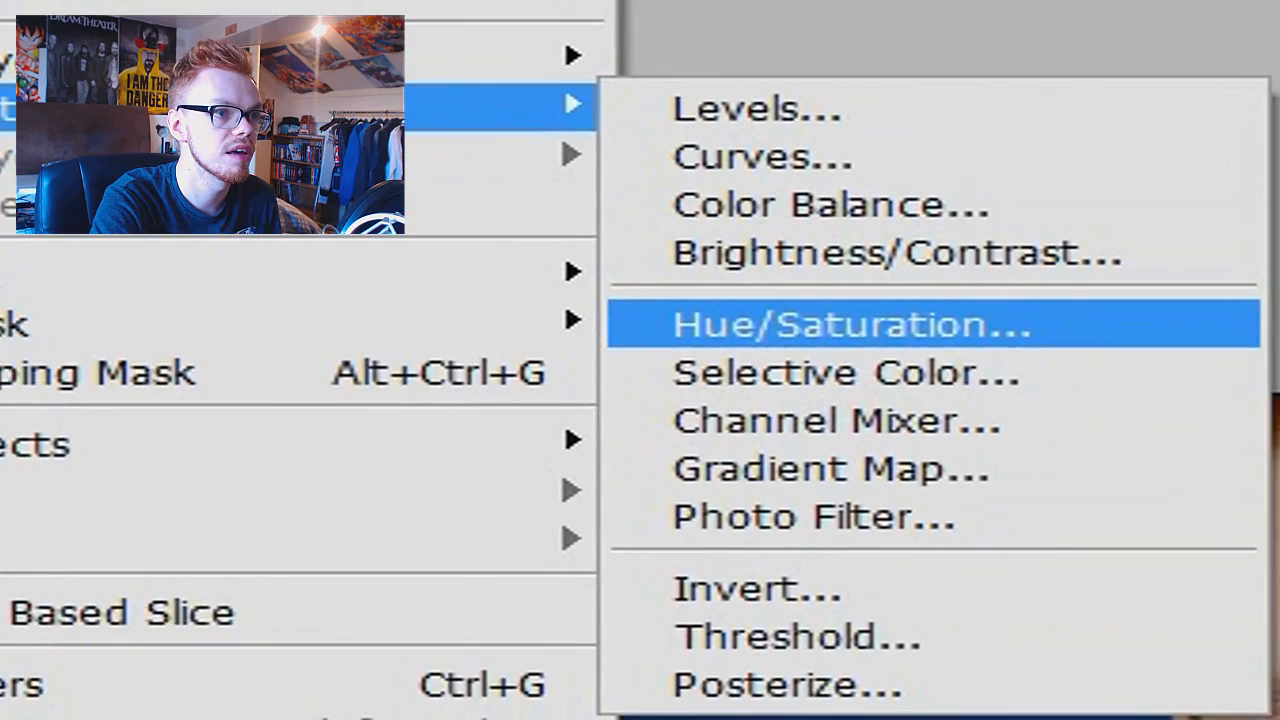
{"action": "left_click", "coordinate": [1229, 586]}
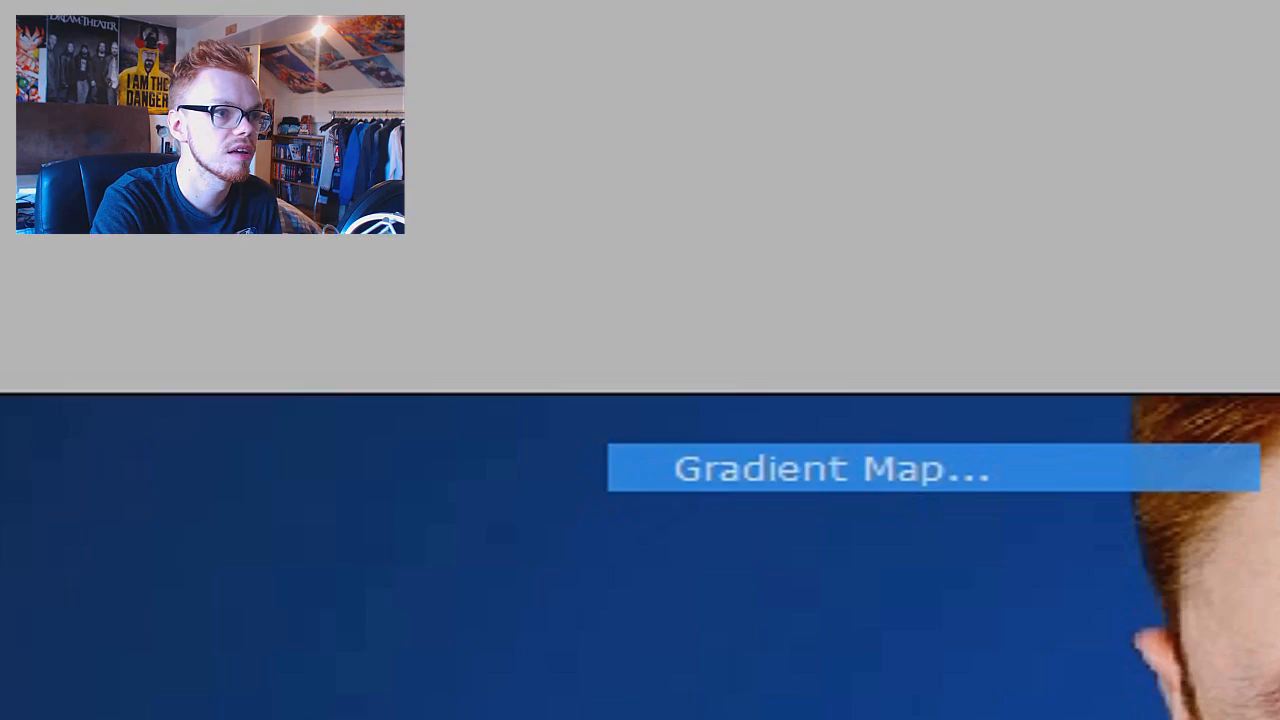
{"action": "key", "text": "Return"}
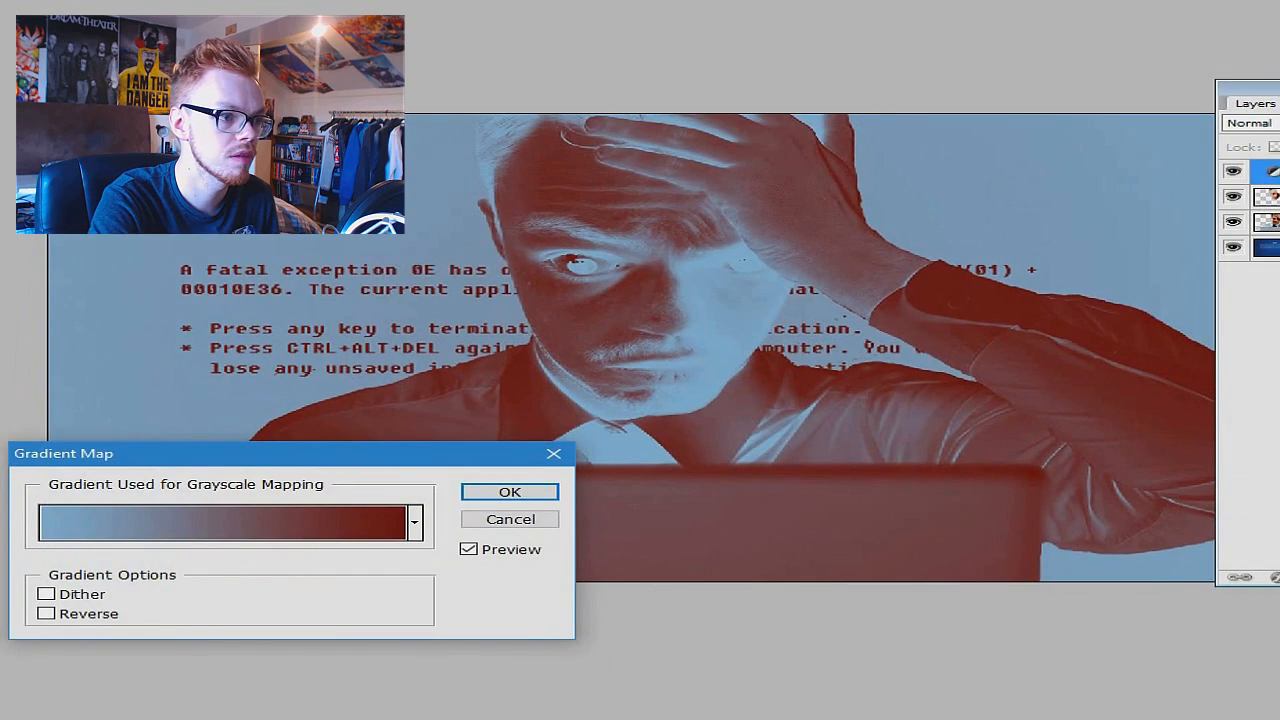
Edit the gradient map's gradient and change its start color stop to a dark green
{"action": "left_click", "coordinate": [223, 523]}
{"action": "double_click", "coordinate": [650, 557]}
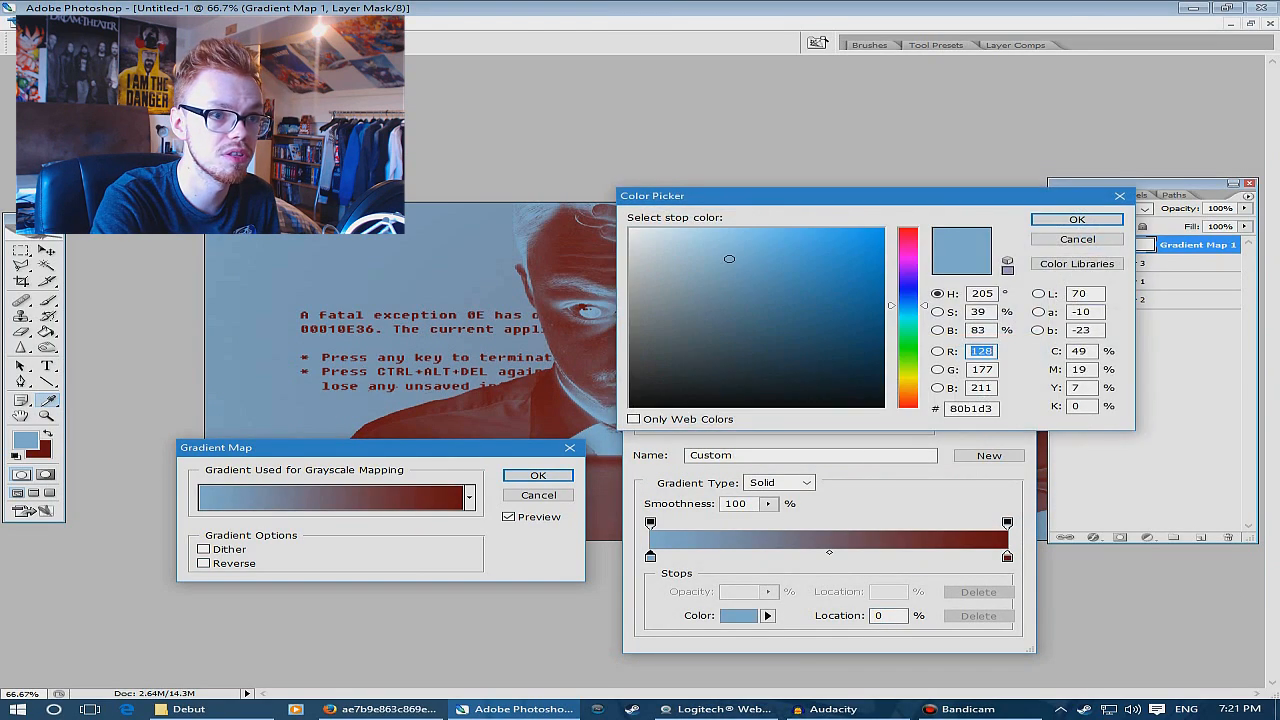
{"action": "left_click_drag", "start_coordinate": [725, 197], "coordinate": [826, 361]}
{"action": "left_click", "coordinate": [1009, 514]}
{"action": "left_click", "coordinate": [891, 451]}
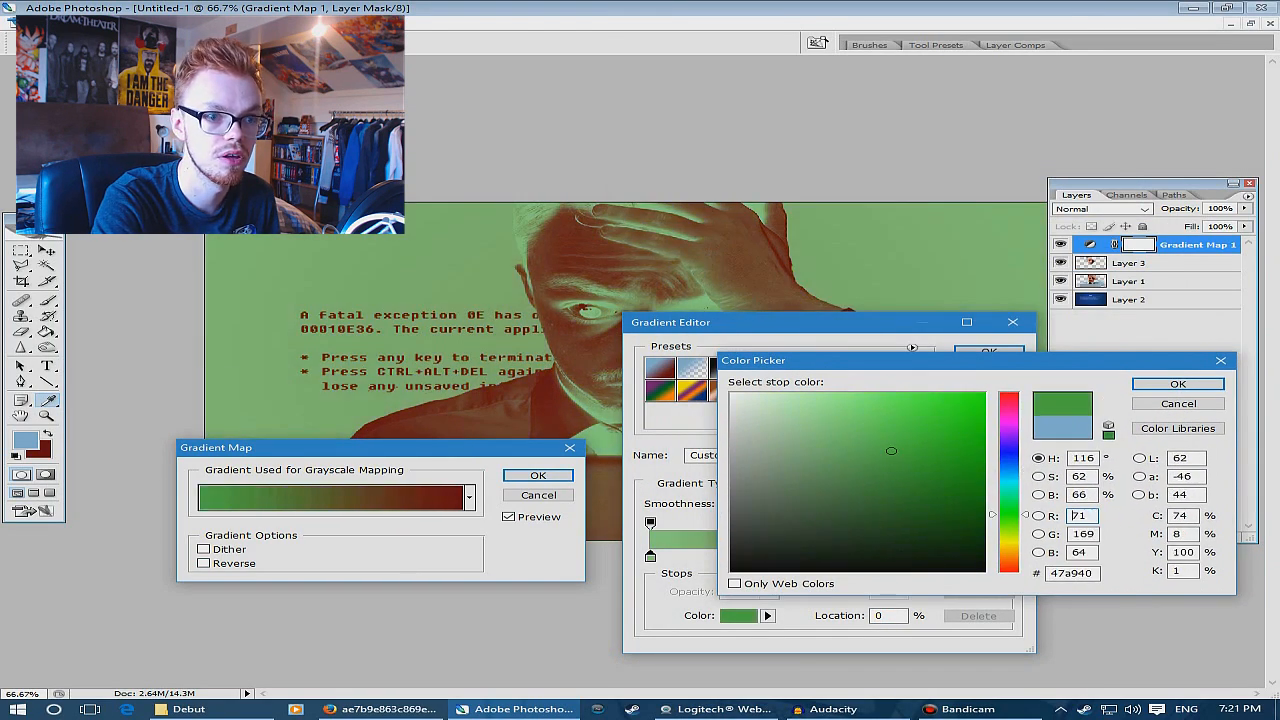
{"action": "mouse_move", "coordinate": [975, 426]}
{"action": "left_mouse_down"}
{"action": "mouse_move", "coordinate": [986, 392]}
{"action": "mouse_move", "coordinate": [894, 450]}
{"action": "mouse_move", "coordinate": [983, 466]}
{"action": "left_mouse_up"}
{"action": "key", "text": "Return"}
Change the gradient's end color stop to light blue, RGB 168, 217, 255, and apply the gradient map
{"action": "double_click", "coordinate": [1007, 557]}
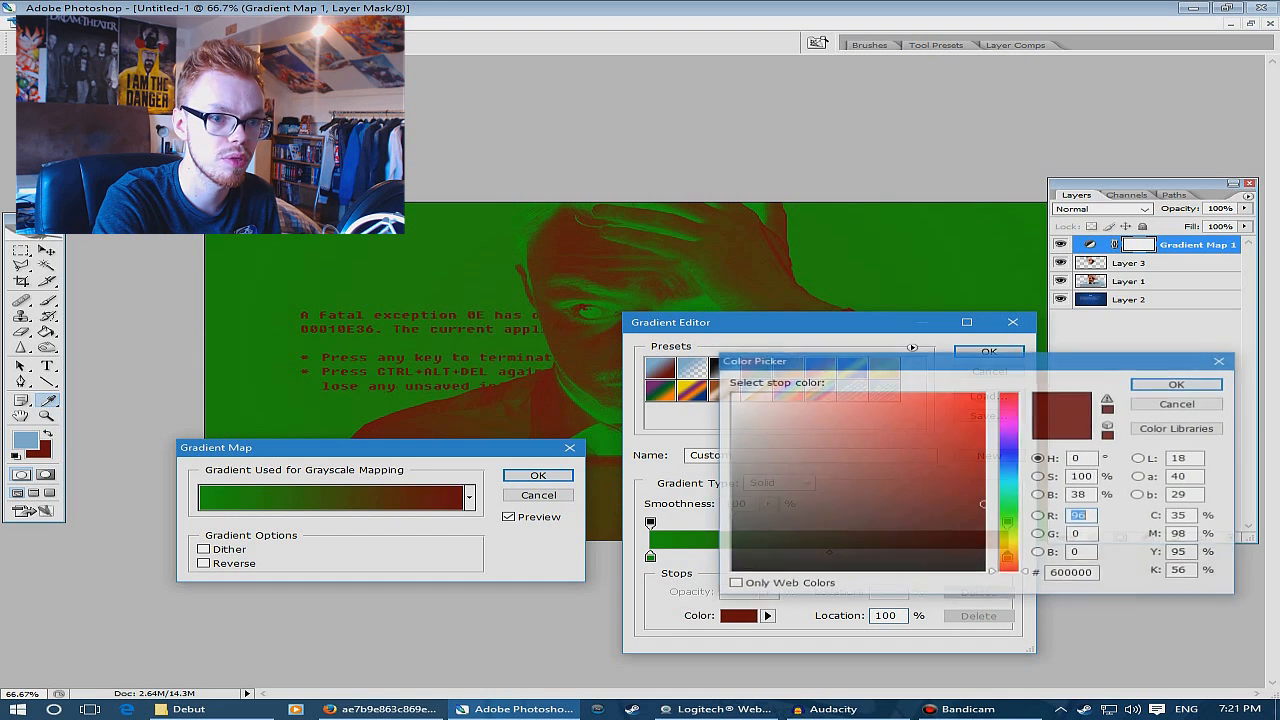
{"action": "left_click", "coordinate": [1009, 491]}
{"action": "left_click", "coordinate": [822, 393]}
{"action": "left_click_drag", "start_coordinate": [822, 393], "coordinate": [817, 393]}
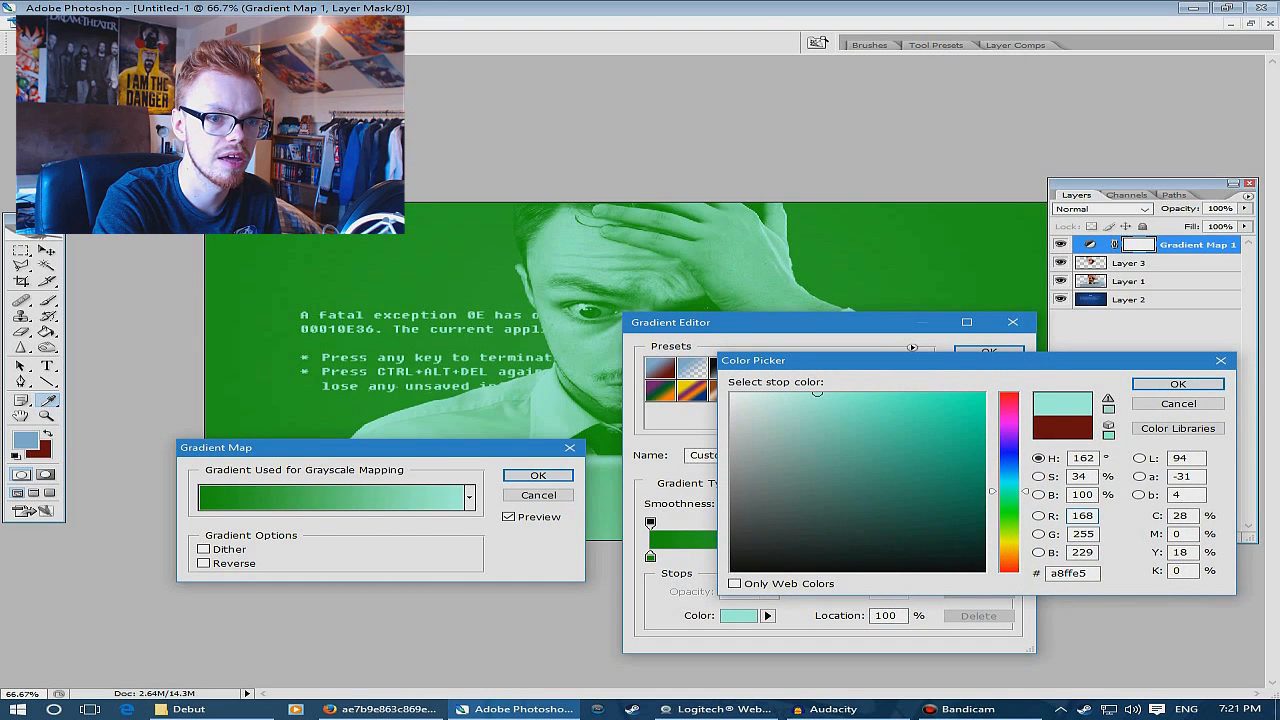
{"action": "left_click", "coordinate": [1009, 473]}
{"action": "left_click", "coordinate": [1009, 469]}
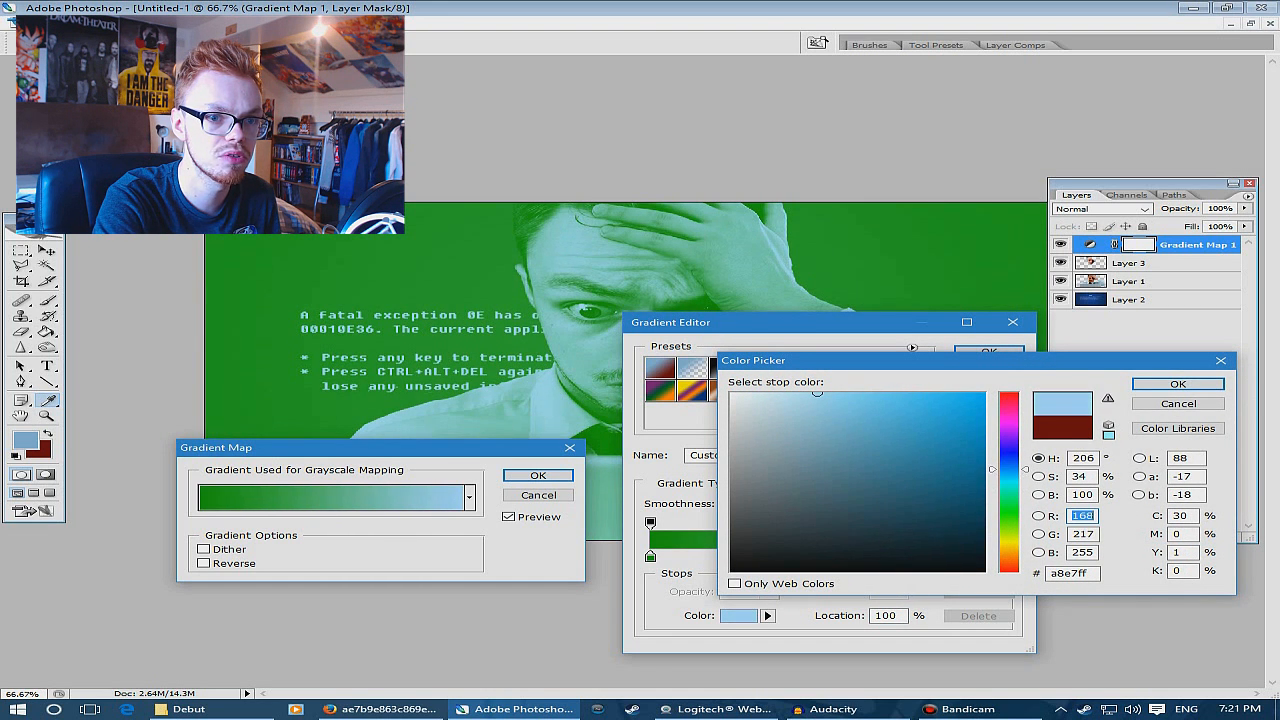
{"action": "left_click", "coordinate": [1178, 385]}
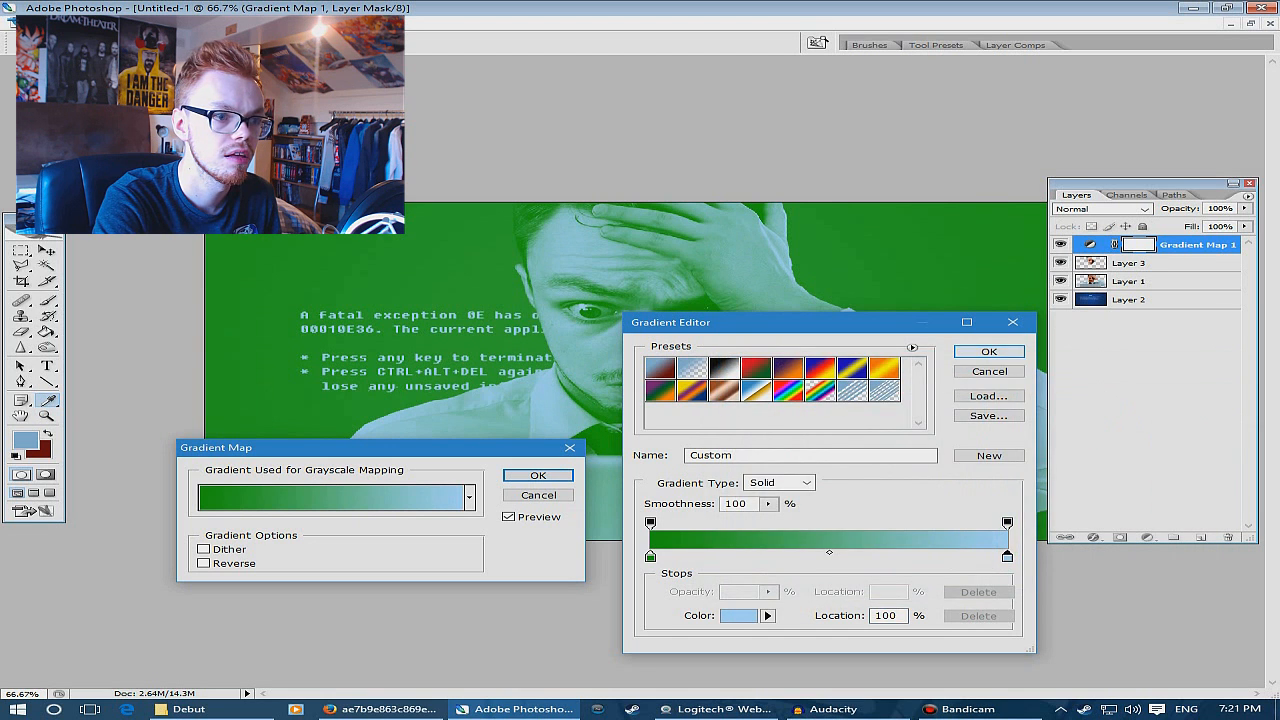
{"action": "left_click", "coordinate": [989, 351]}
{"action": "left_click", "coordinate": [538, 475]}
Try the Overlay, Hard Light and Soft Light blend modes on the Gradient Map layer, comparing the image with the layer hidden and shown
{"action": "left_click", "coordinate": [1100, 208]}
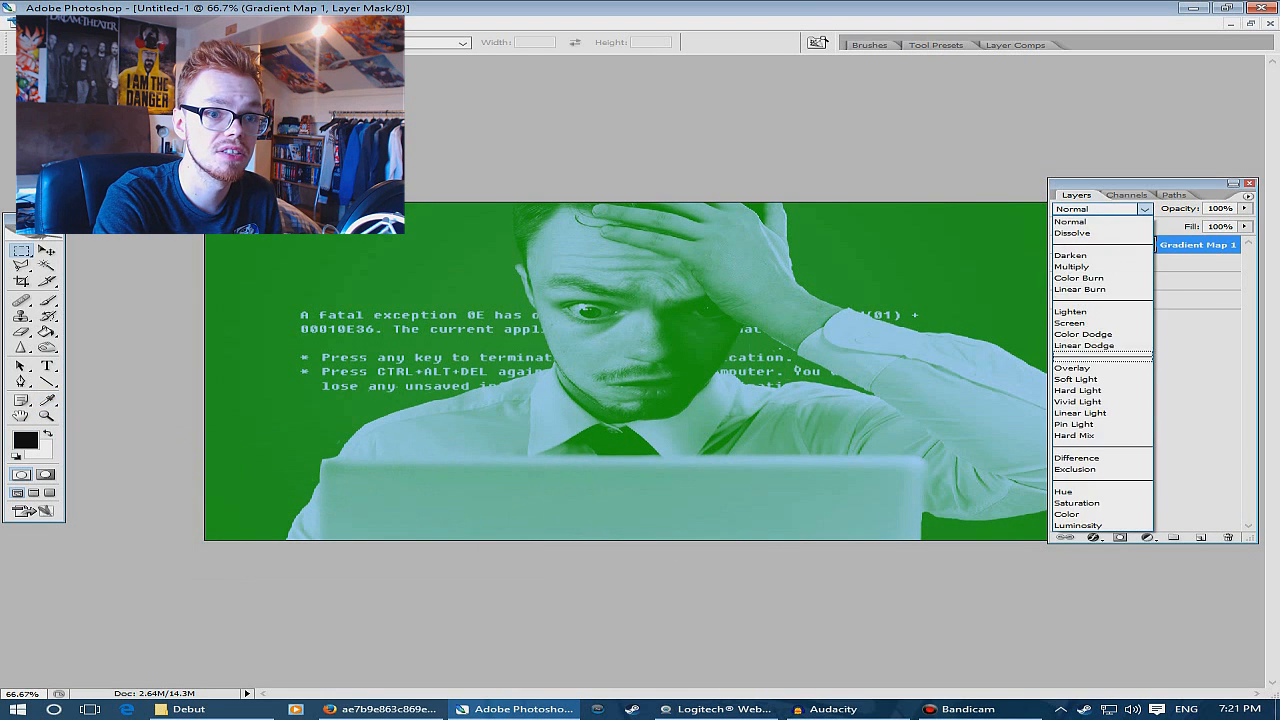
{"action": "left_click", "coordinate": [1072, 368]}
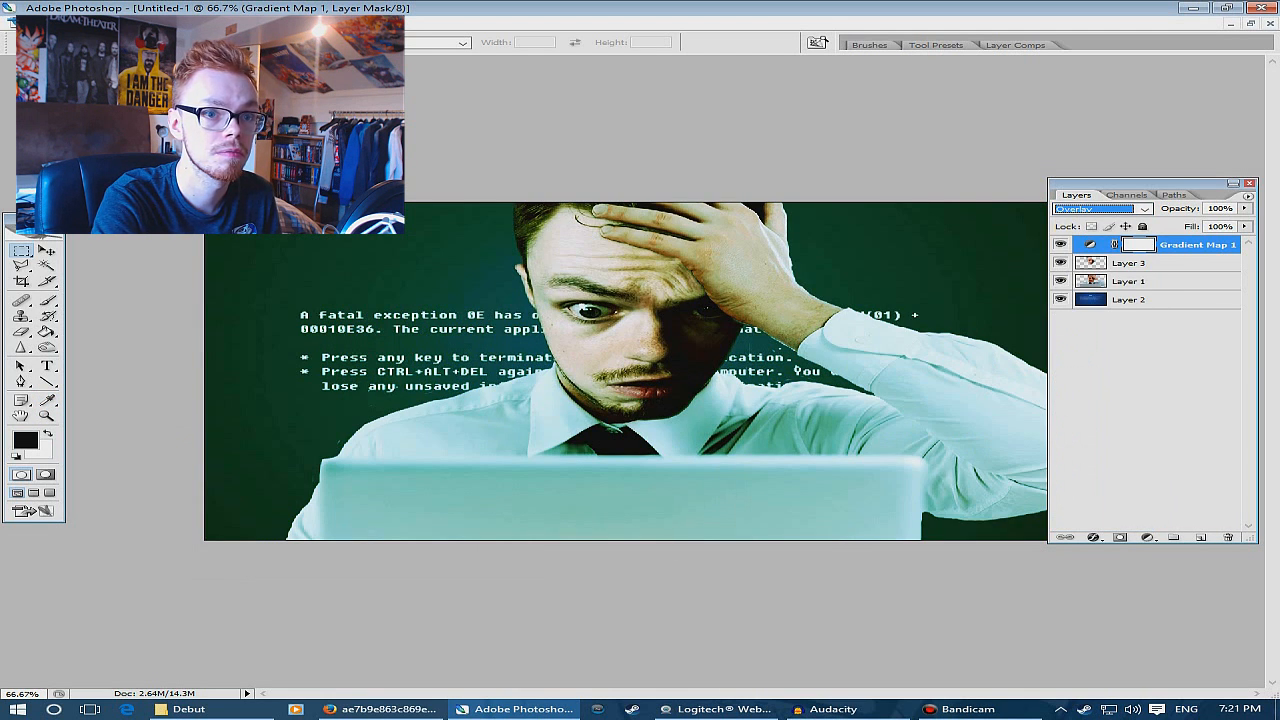
{"action": "key", "text": "Down"}
{"action": "key", "text": "Down"}
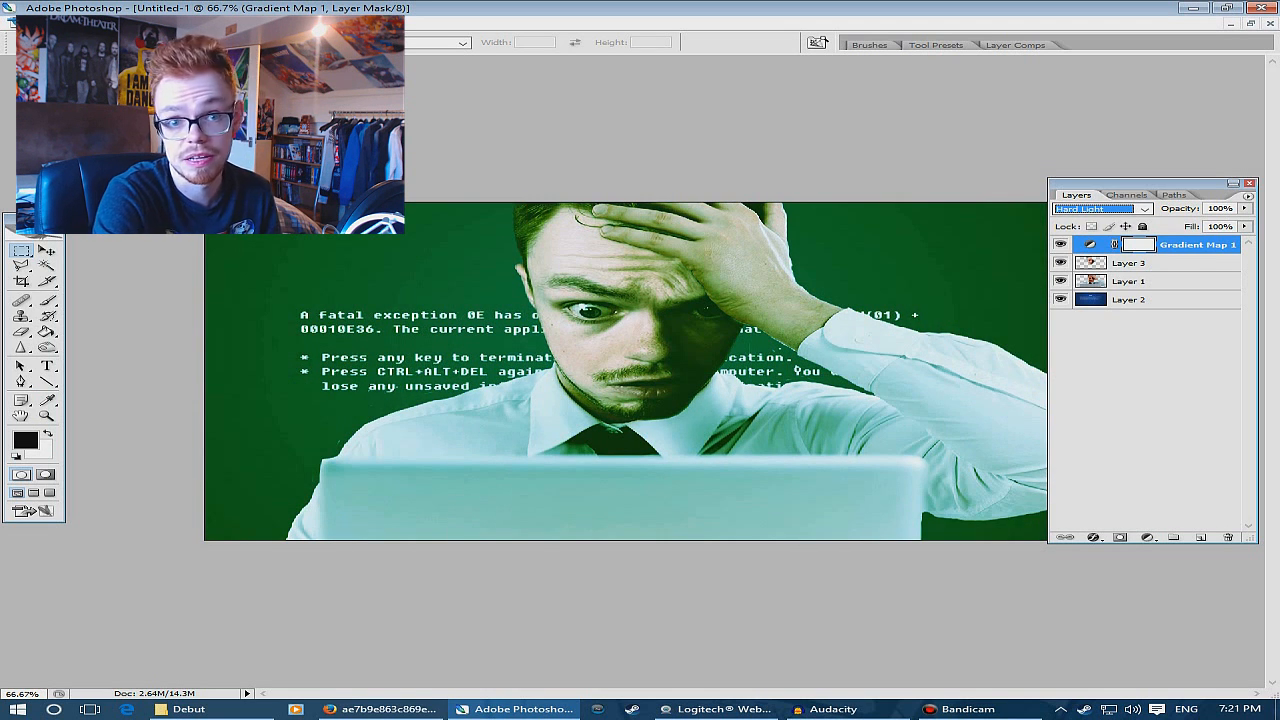
{"action": "key", "text": "Up"}
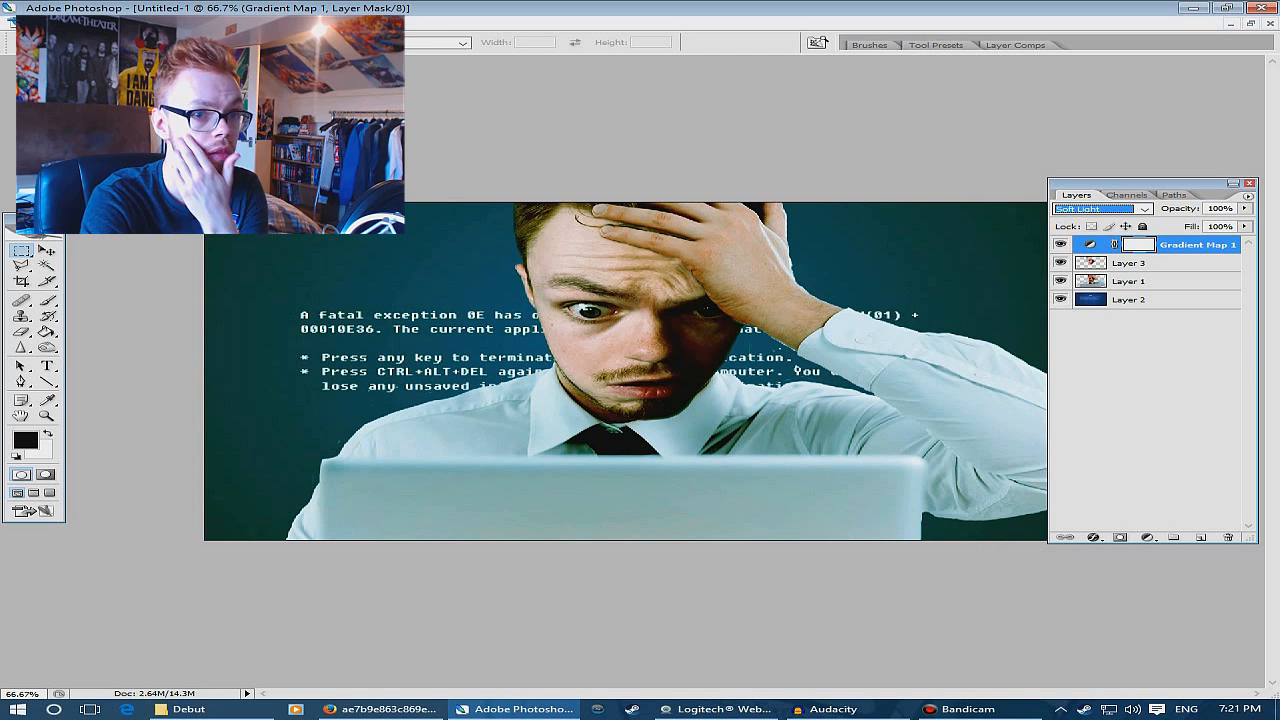
{"action": "left_click", "coordinate": [1061, 244]}
{"action": "left_click", "coordinate": [1061, 244]}
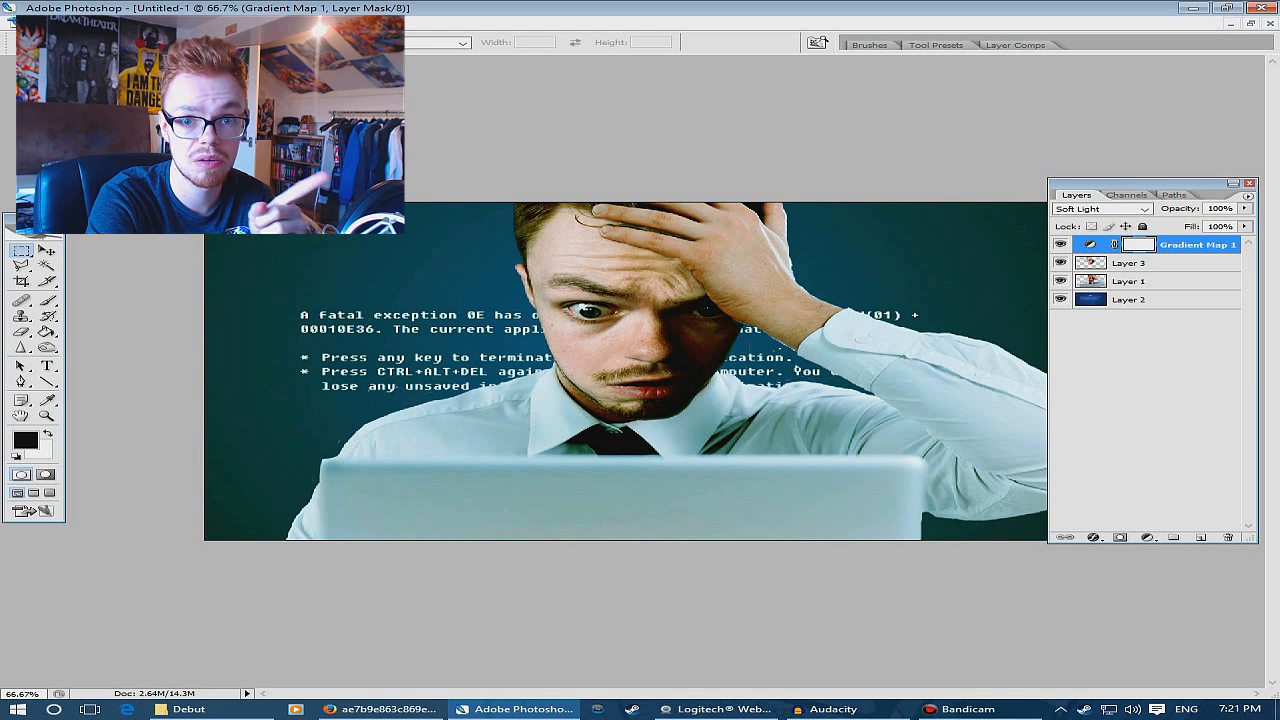
{"action": "left_click", "coordinate": [1061, 244]}
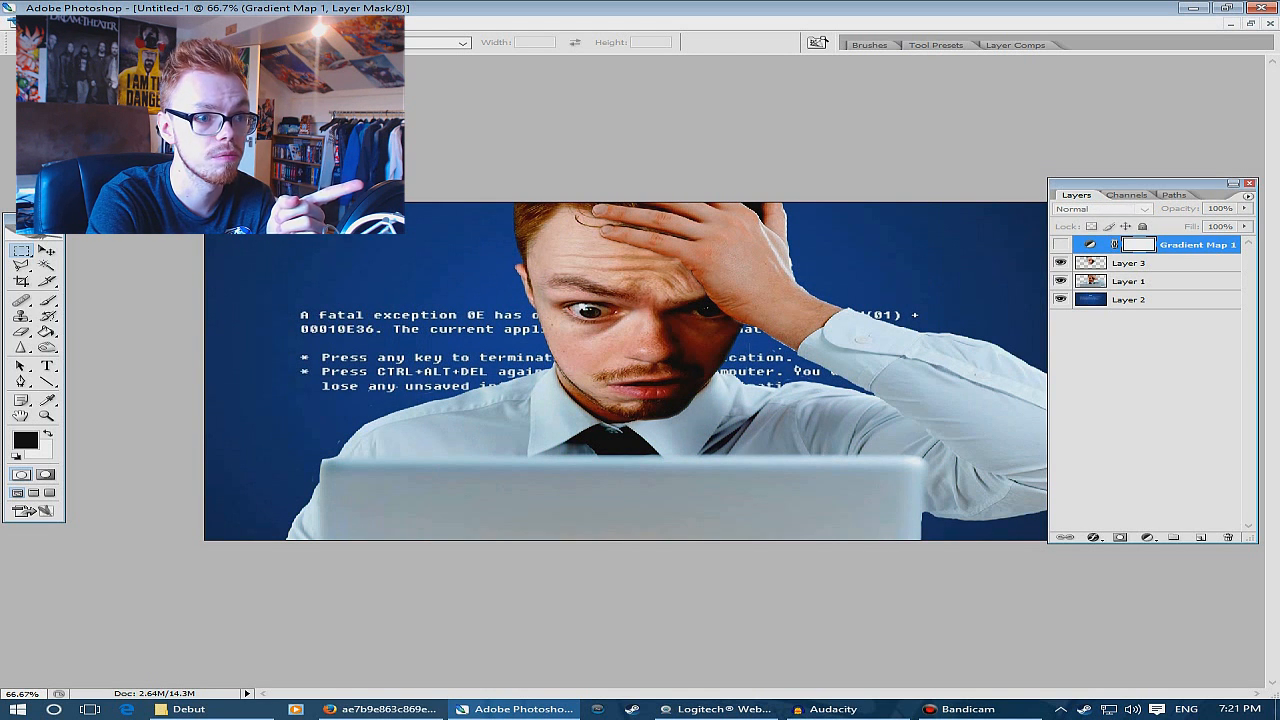
{"action": "left_click", "coordinate": [1061, 244]}
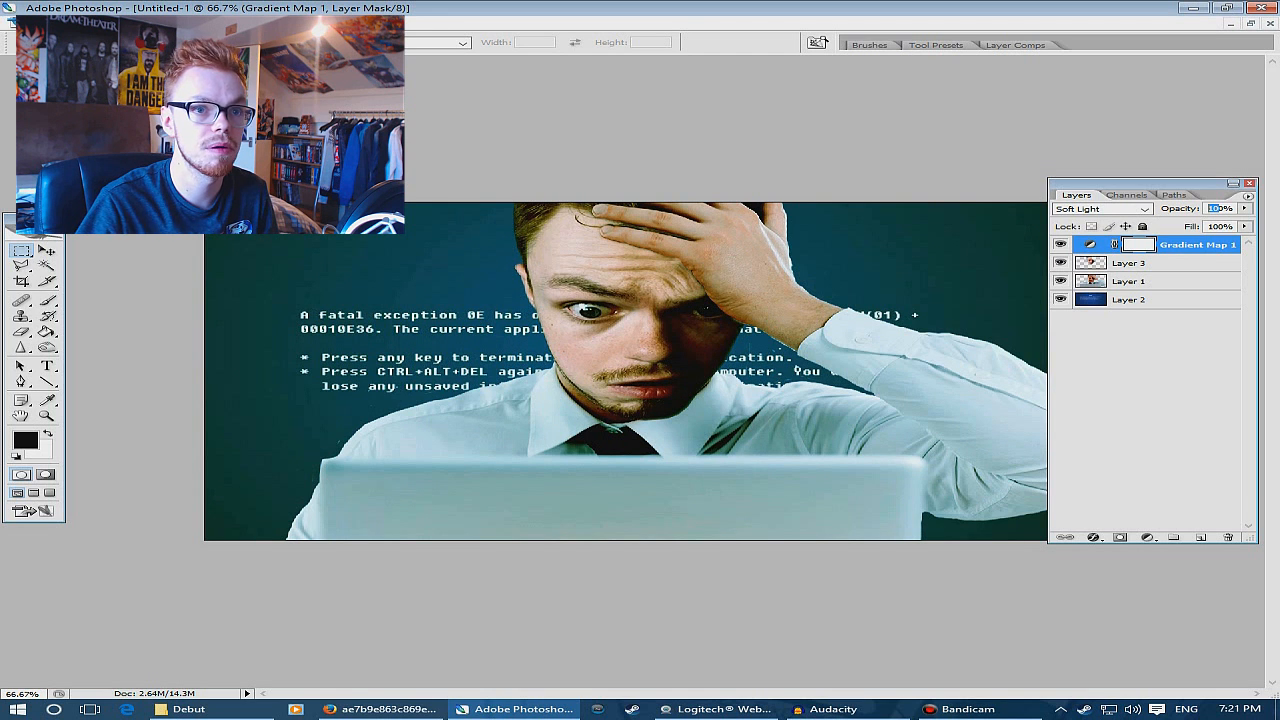
Set the Gradient Map layer to Overlay blending at 50% opacity, comparing the image with and without it
{"action": "left_click", "coordinate": [1145, 209]}
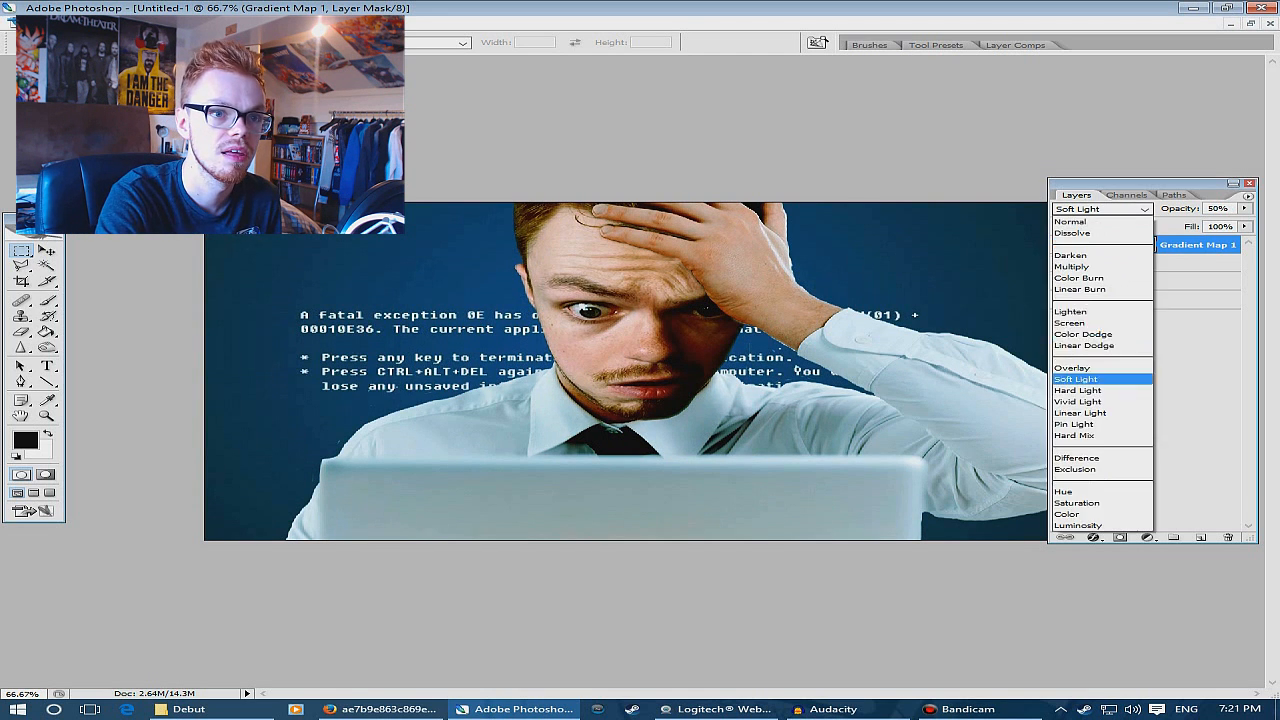
{"action": "left_click", "coordinate": [1076, 367]}
{"action": "left_click", "coordinate": [1061, 244]}
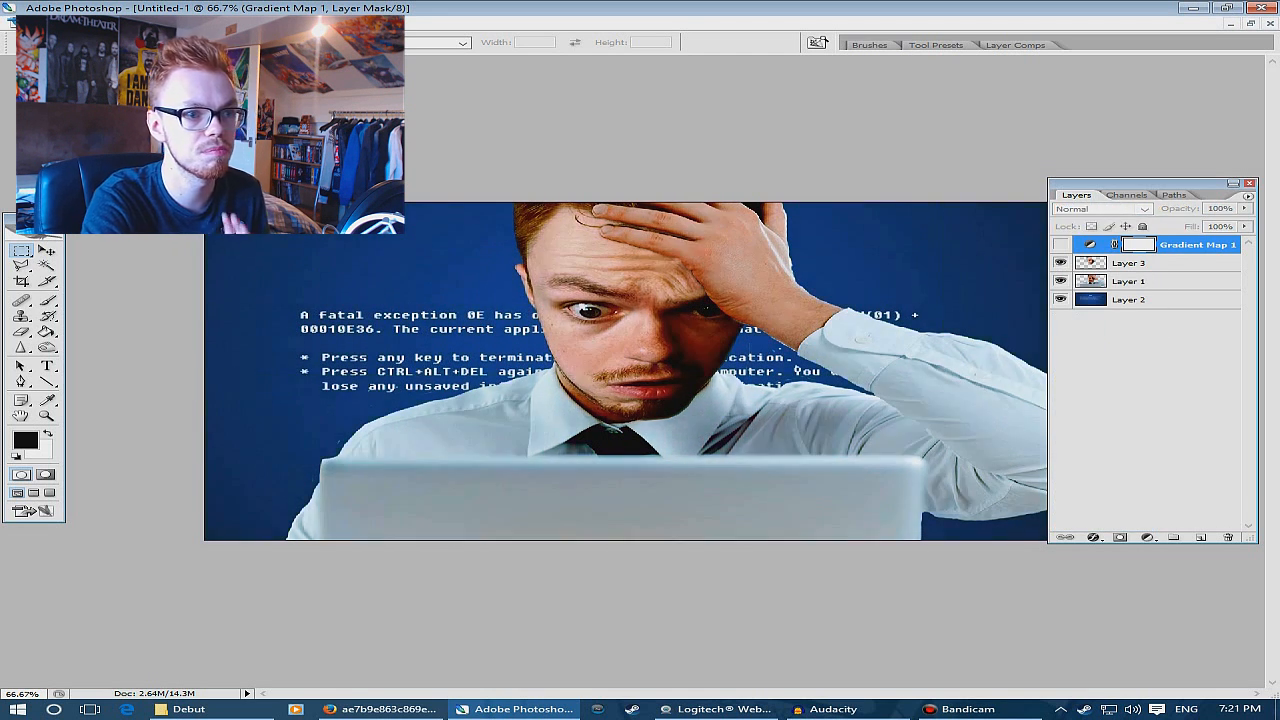
{"action": "left_click", "coordinate": [1061, 244]}
{"action": "left_click", "coordinate": [1061, 244]}
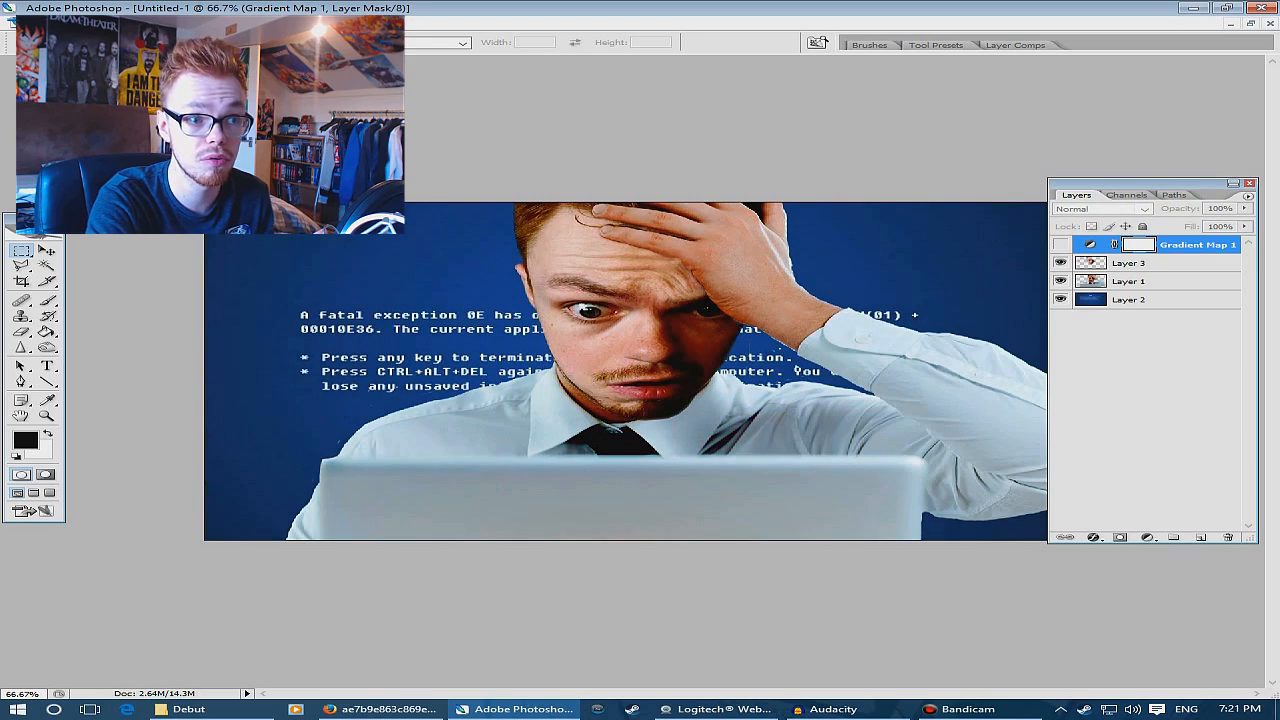
{"action": "left_click", "coordinate": [1061, 244]}
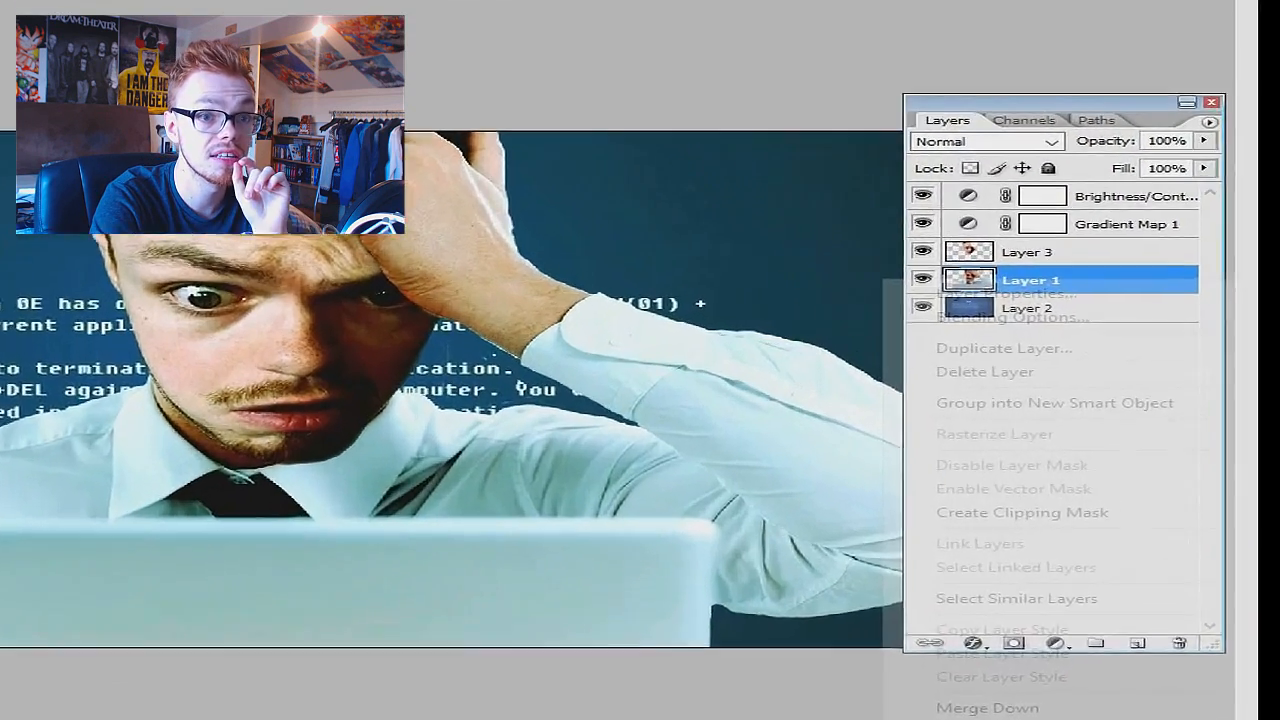
Add a white (ffffff) Outer Glow in Screen mode at 75% opacity to Layer 1, with a larger spread and size
{"action": "left_click", "coordinate": [1121, 322]}
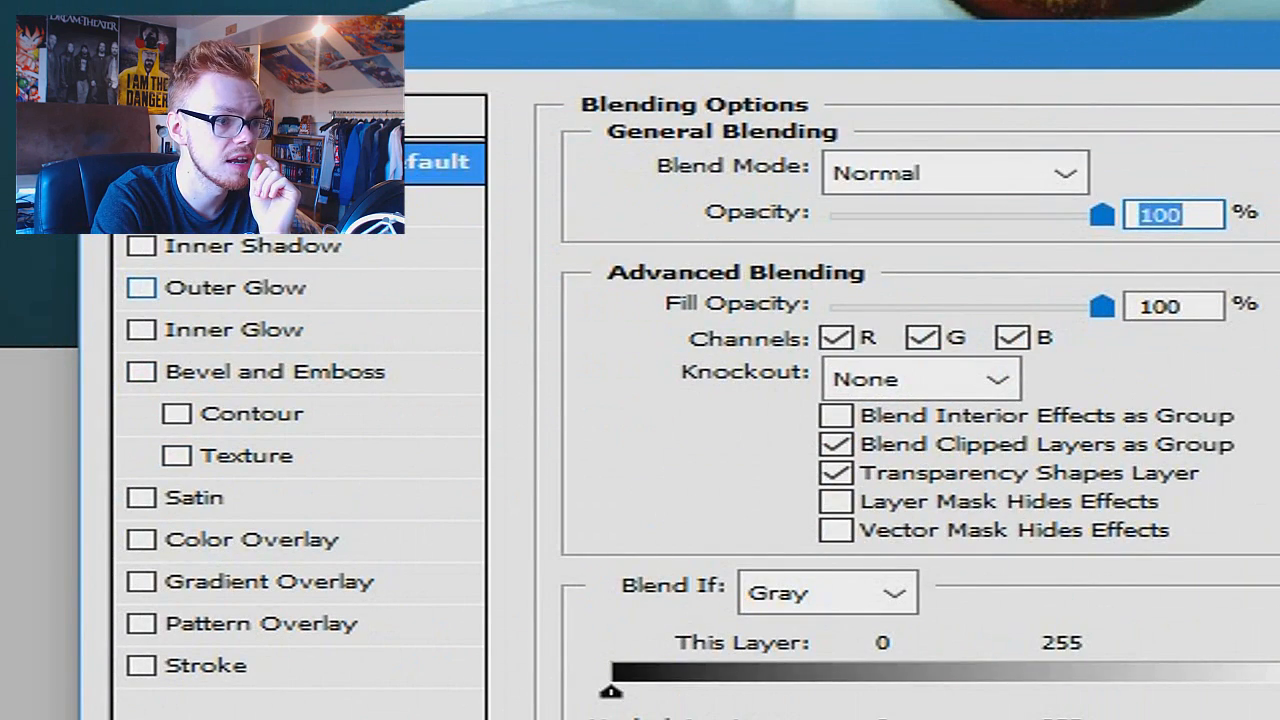
{"action": "left_click", "coordinate": [235, 288]}
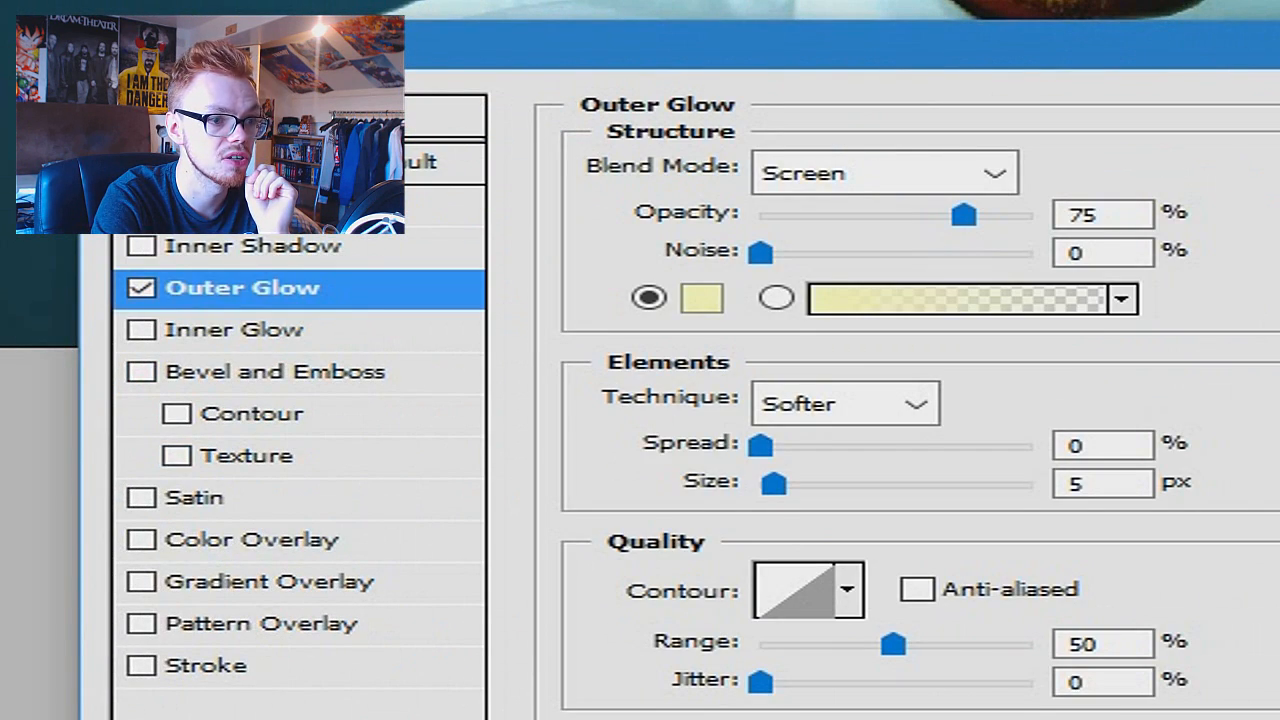
{"action": "double_click", "coordinate": [1084, 215]}
{"action": "left_click", "coordinate": [702, 298]}
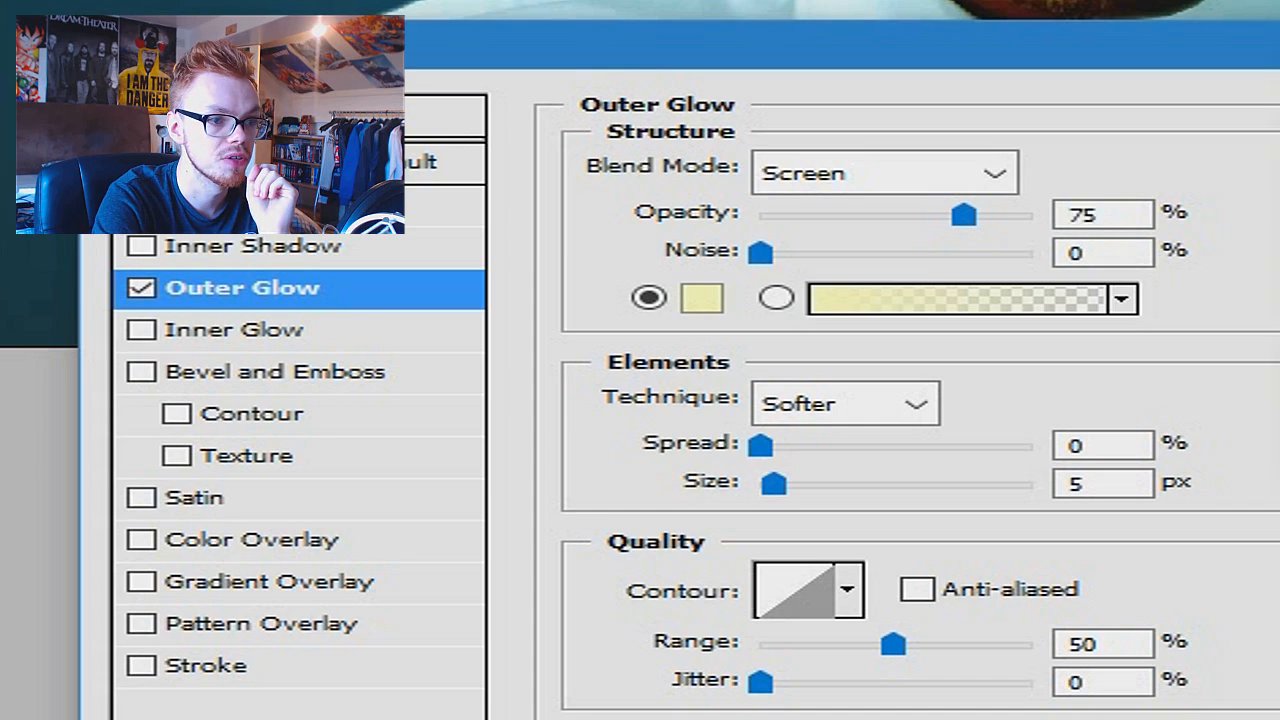
{"action": "left_click_drag", "start_coordinate": [236, 270], "coordinate": [91, 270]}
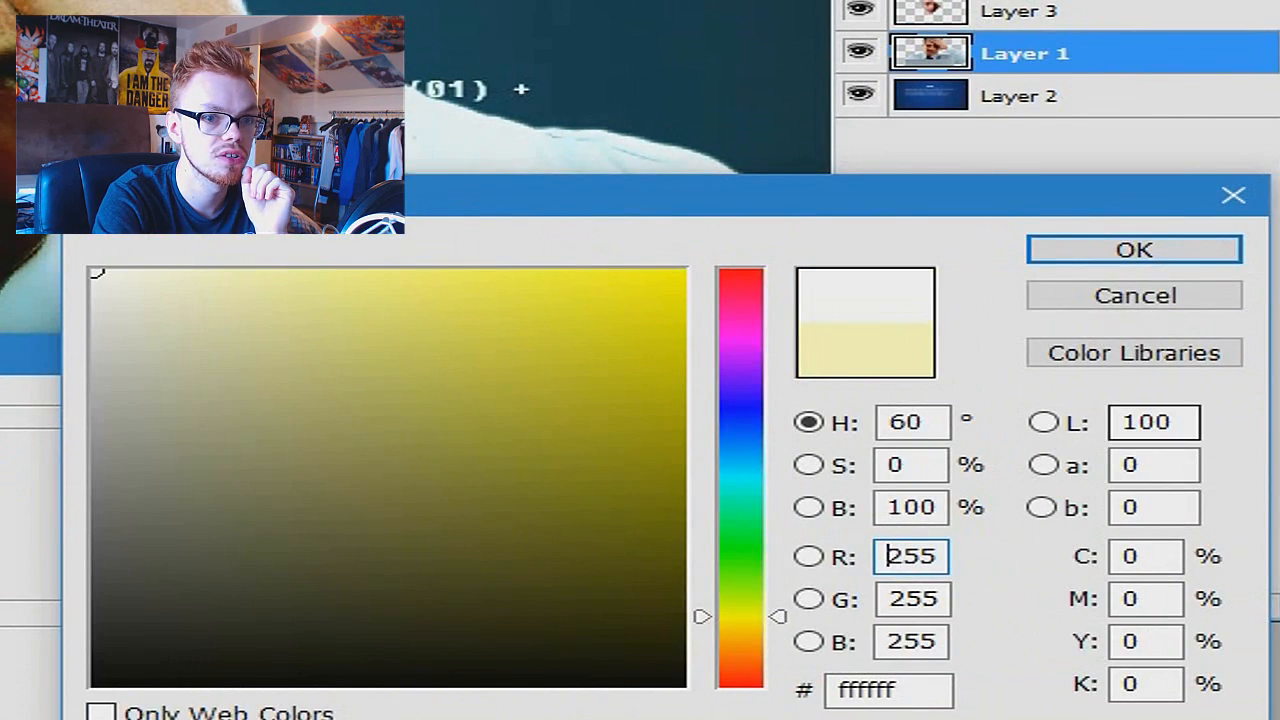
{"action": "key", "text": "Return"}
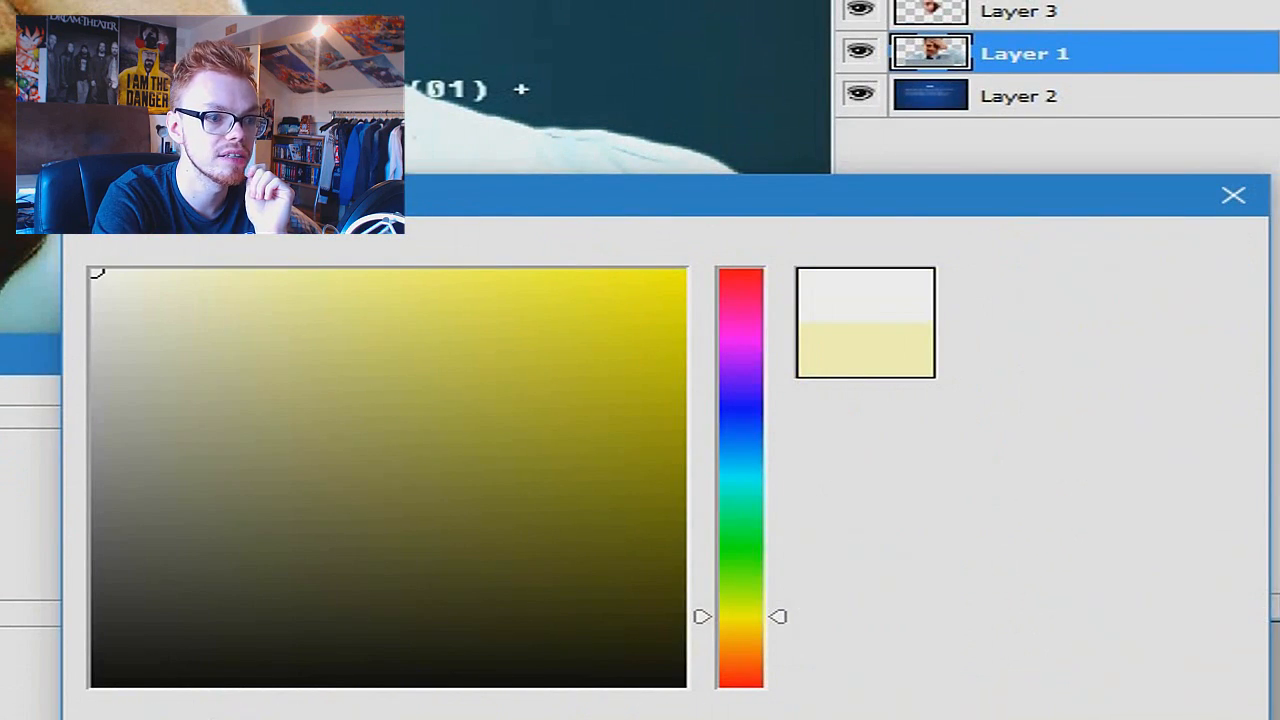
{"action": "left_click_drag", "start_coordinate": [707, 455], "coordinate": [730, 487]}
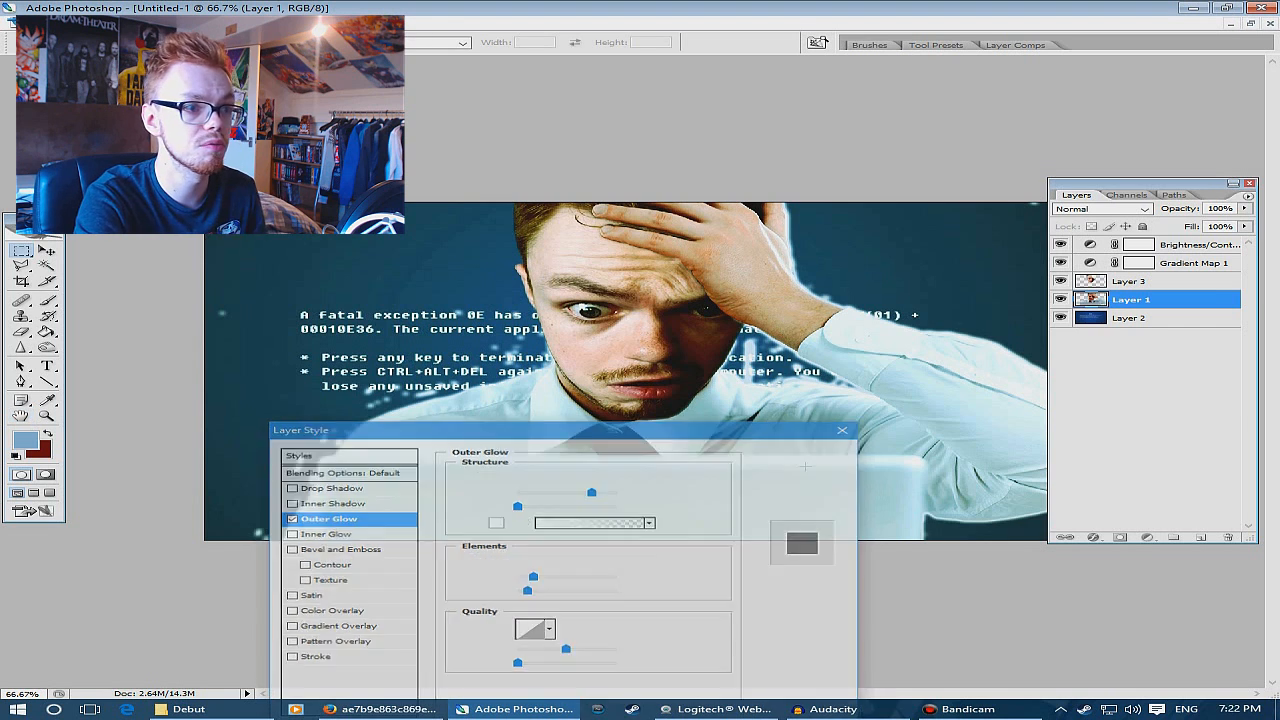
{"action": "left_click", "coordinate": [806, 453]}
Clean up stray specks around the man on Layer 1 with the Eraser and set the Outer Glow size to 35 px
{"action": "key", "text": "e"}
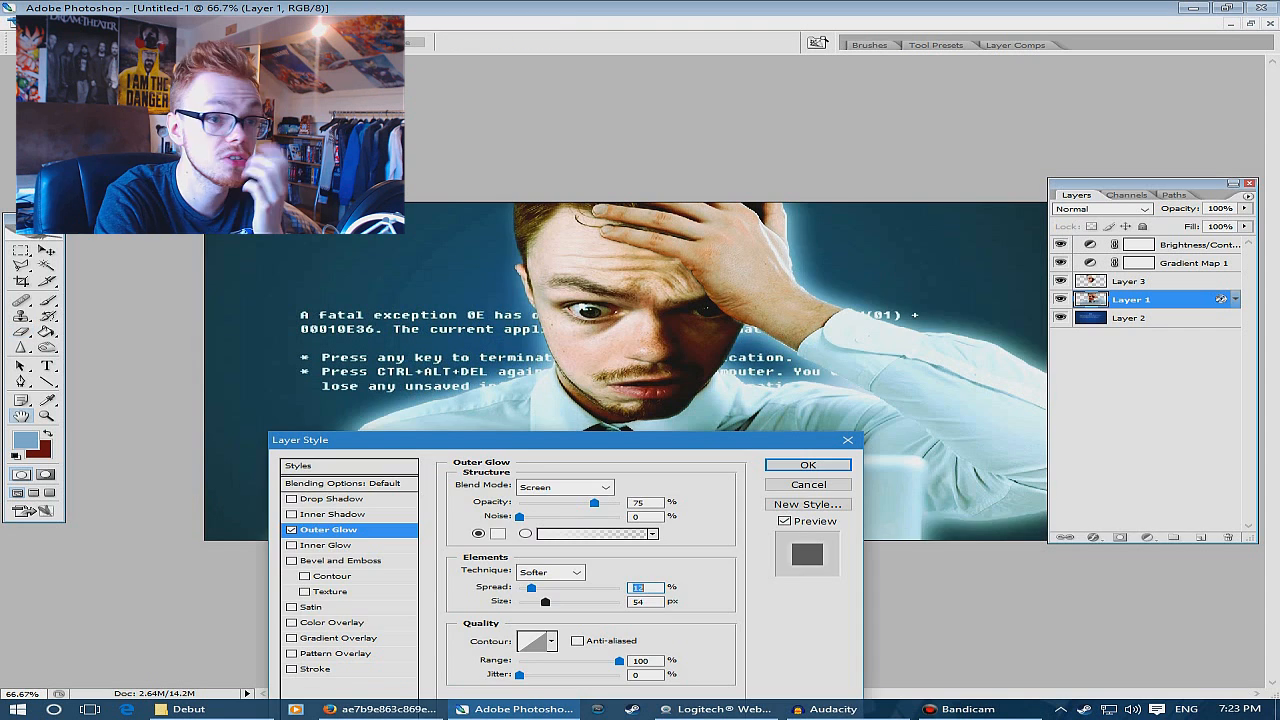
{"action": "left_click_drag", "start_coordinate": [545, 602], "coordinate": [538, 602]}
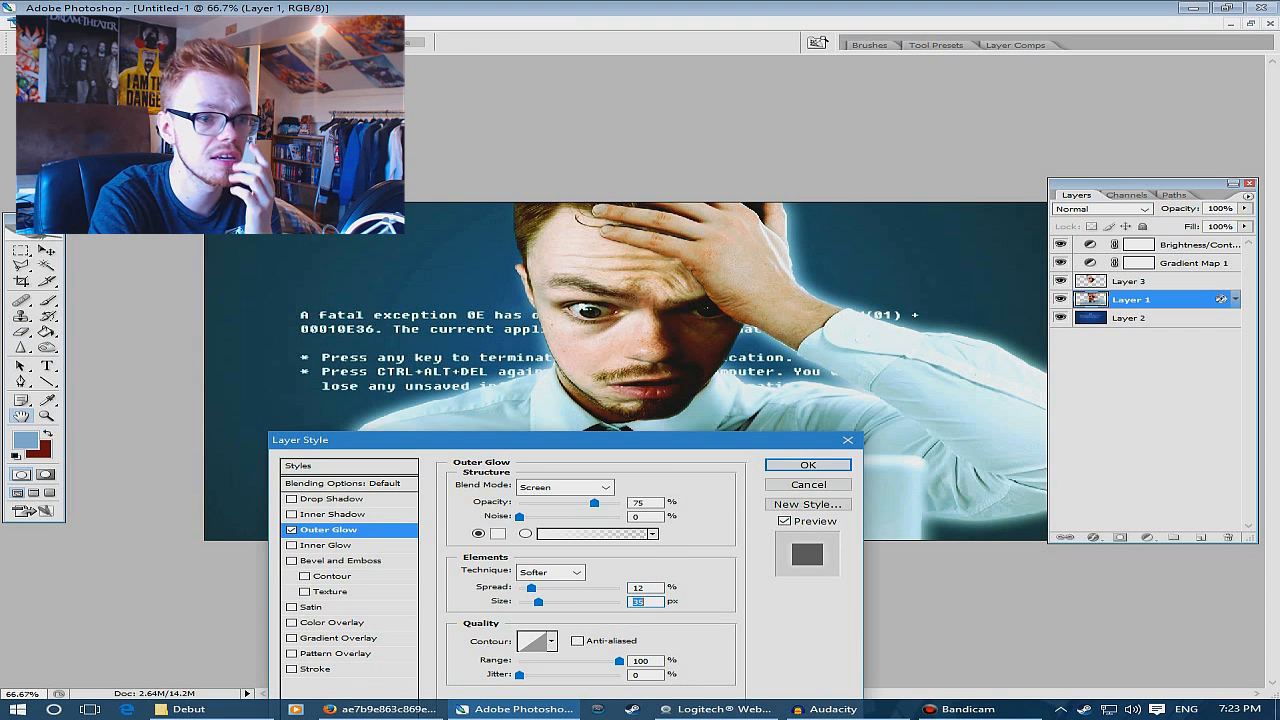
{"action": "left_click", "coordinate": [768, 466]}
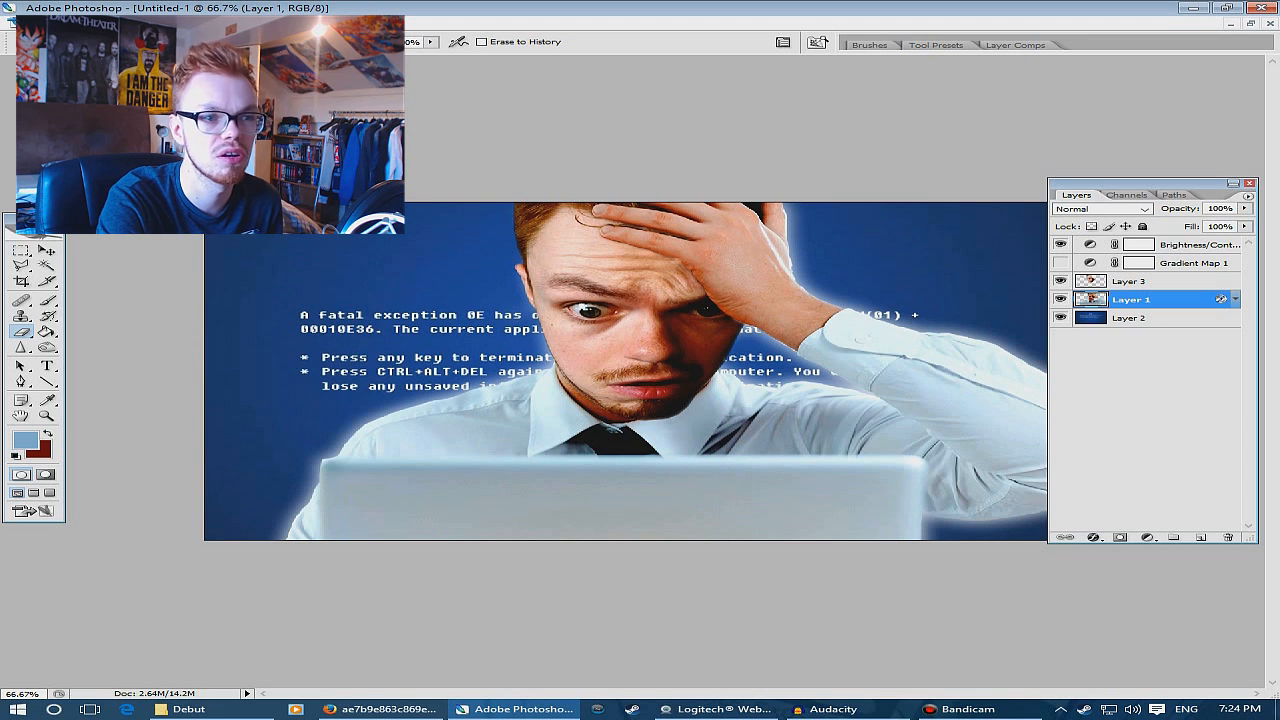
Show the Gradient Map layer again and compare the composite with the Thumbnail 7.png reference image in Photos
{"action": "left_click", "coordinate": [1061, 263]}
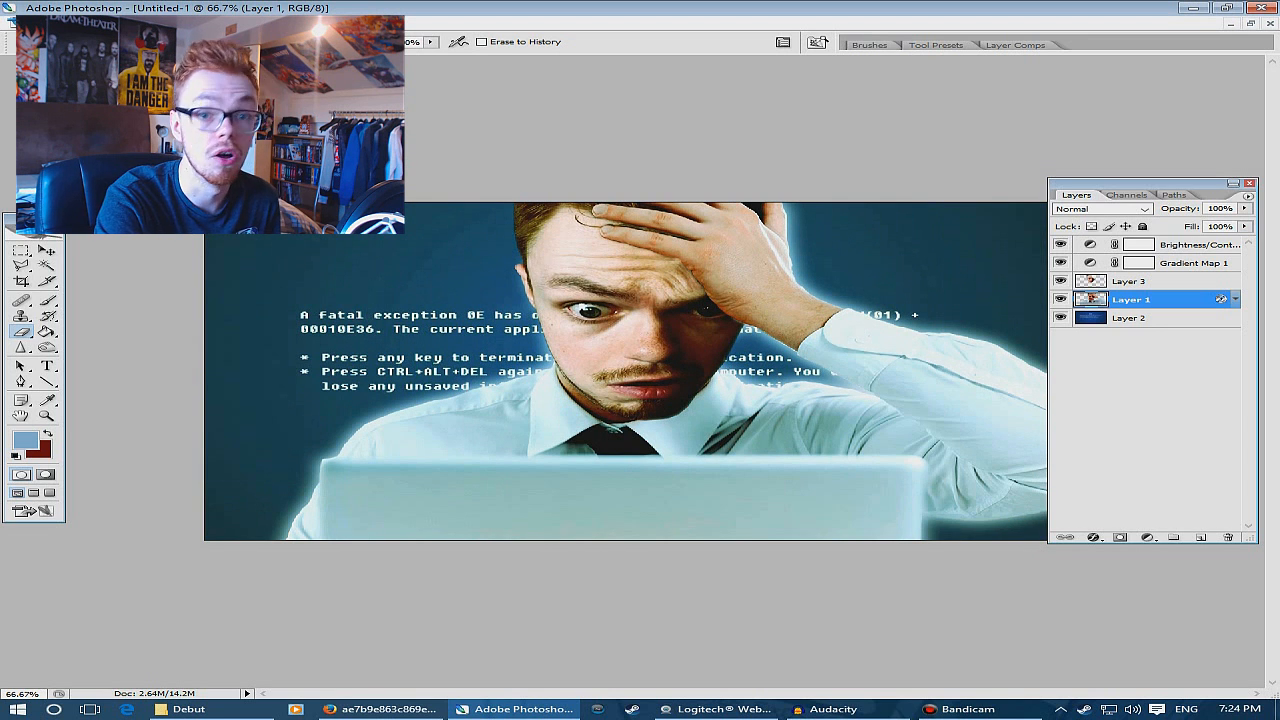
{"action": "mouse_move", "coordinate": [160, 57]}
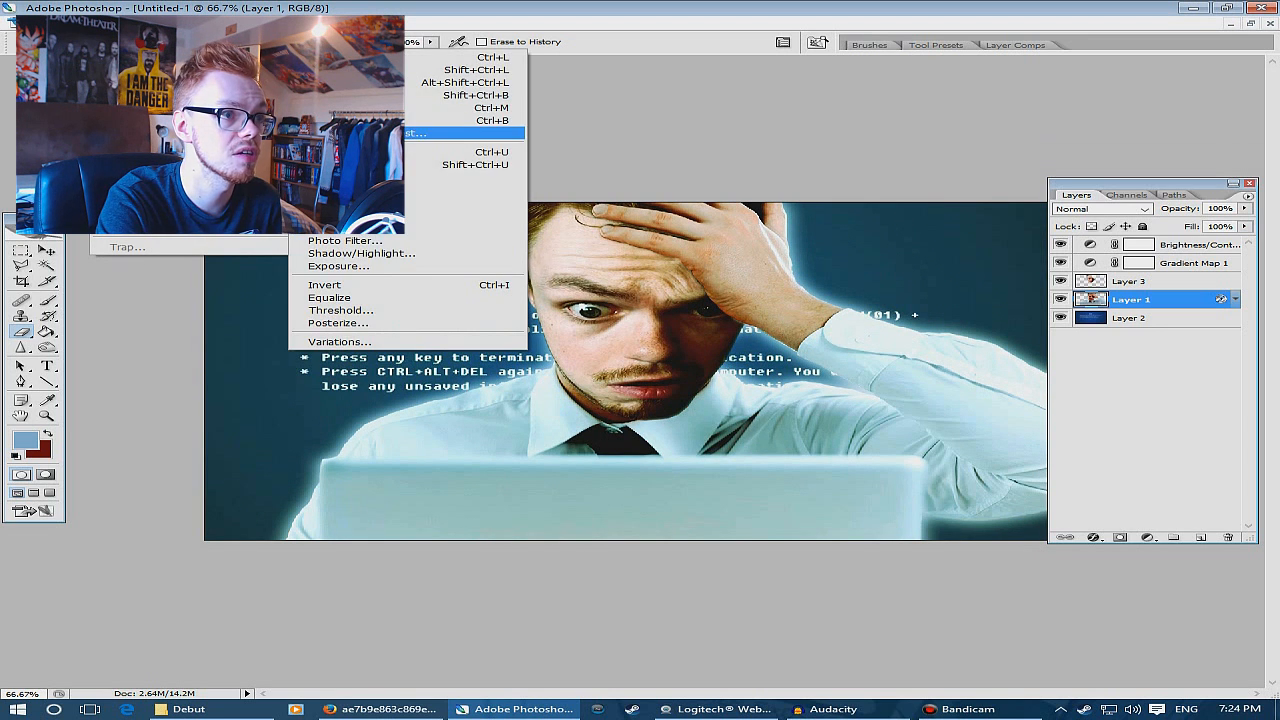
{"action": "left_click", "coordinate": [345, 241]}
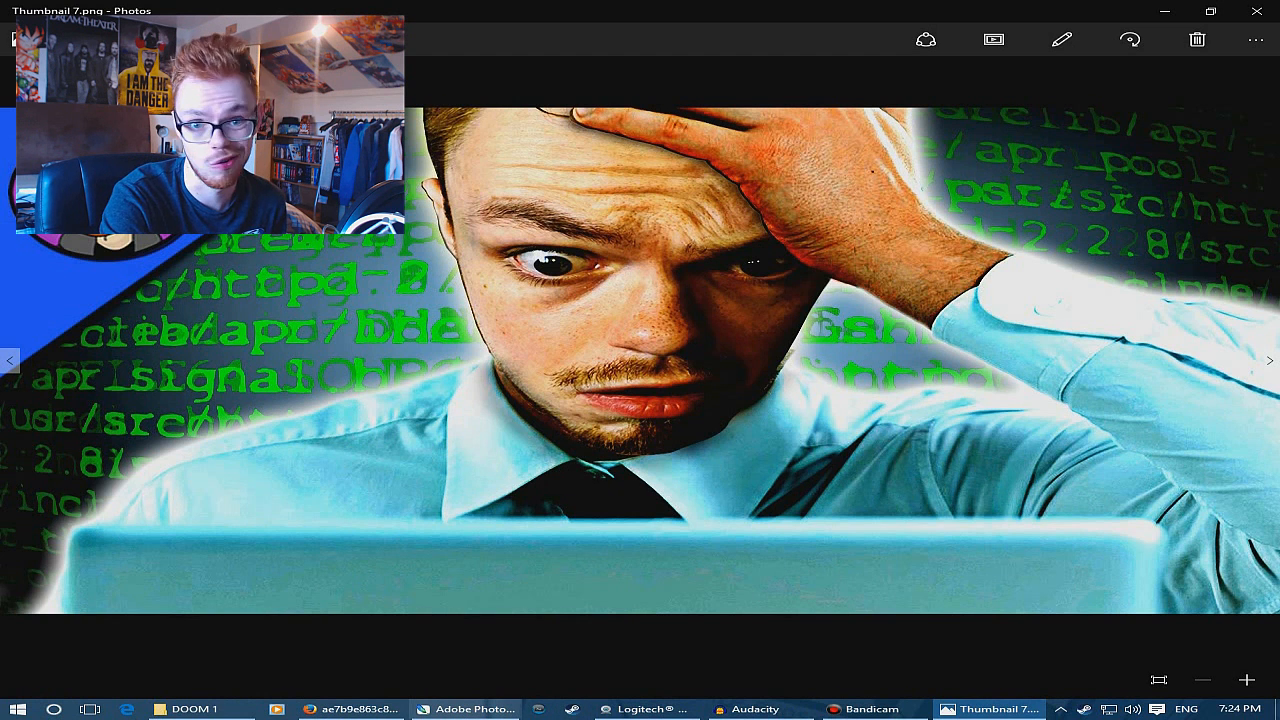
{"action": "left_click", "coordinate": [470, 709]}
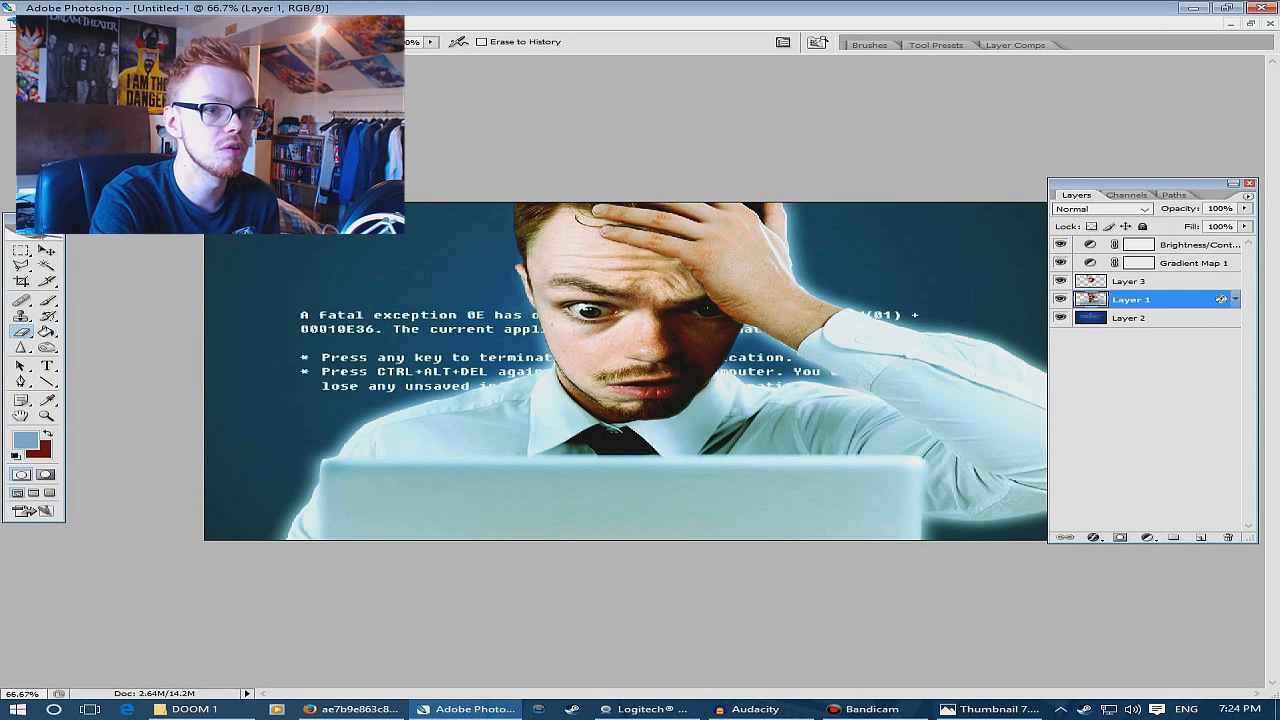
{"action": "key", "text": "ctrl+plus"}
{"action": "key", "text": "ctrl+plus"}
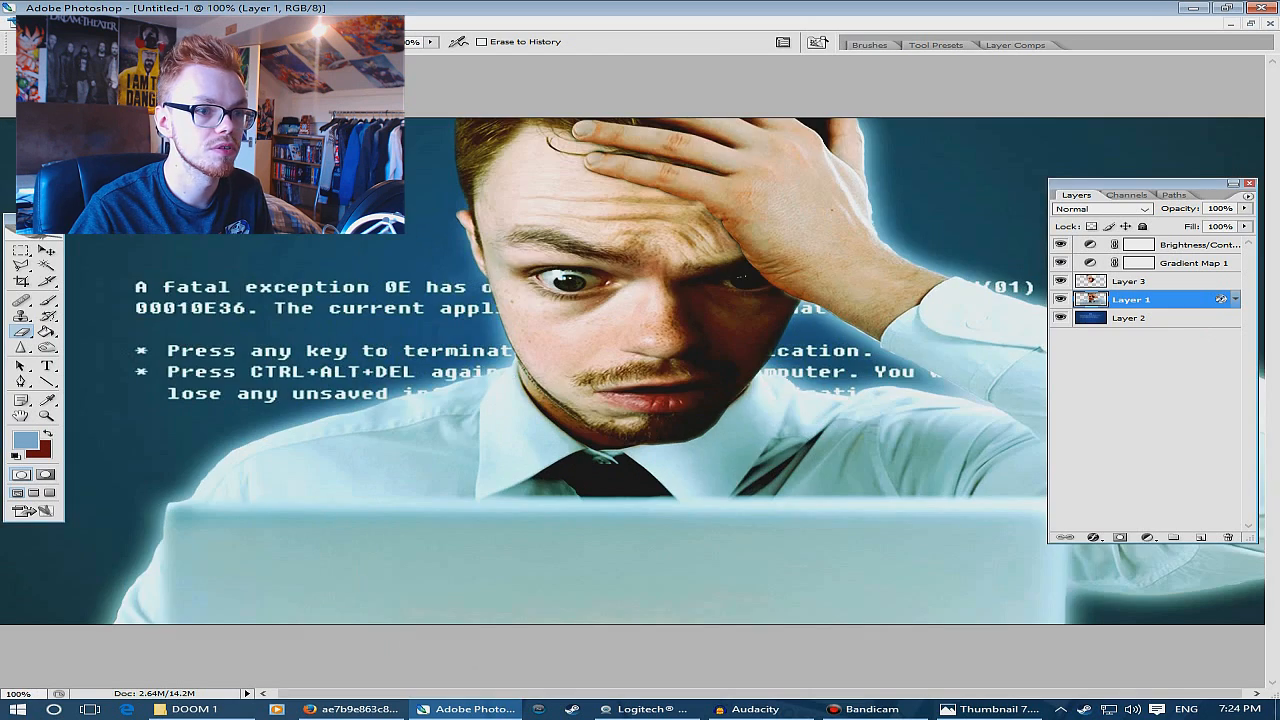
Choose the Burn tool and set its exposure to 16% with the Highlights range
{"action": "scroll", "coordinate": [505, 623], "scroll_direction": "up", "scroll_amount": 2}
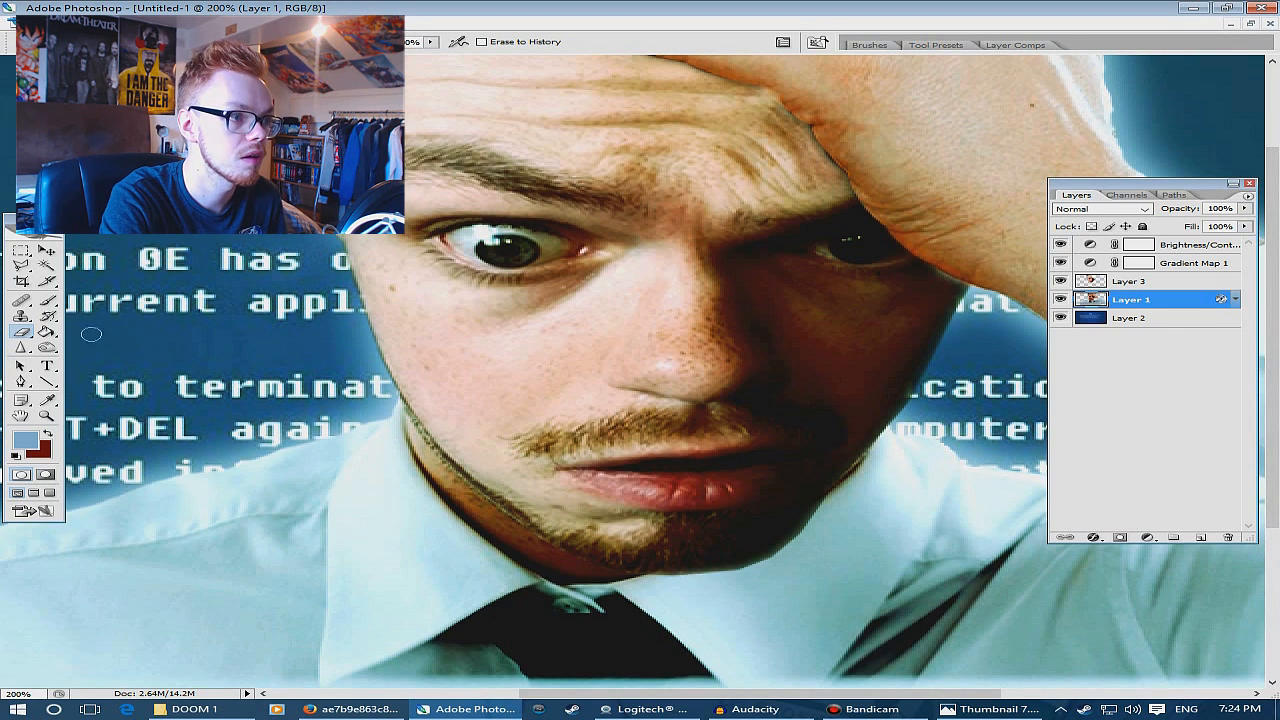
{"action": "left_click", "coordinate": [46, 347]}
{"action": "left_click", "coordinate": [134, 360]}
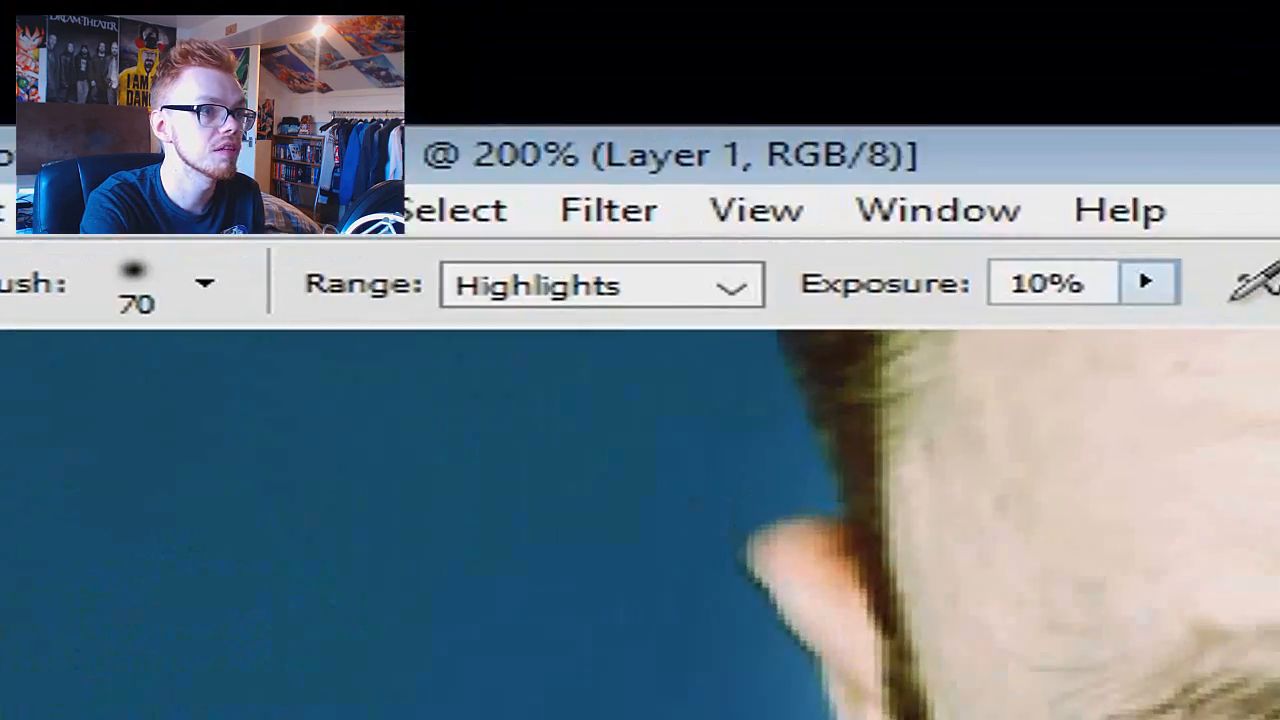
{"action": "left_click", "coordinate": [408, 49]}
{"action": "left_click_drag", "start_coordinate": [408, 67], "coordinate": [414, 67]}
{"action": "left_click_drag", "start_coordinate": [1165, 334], "coordinate": [1171, 334]}
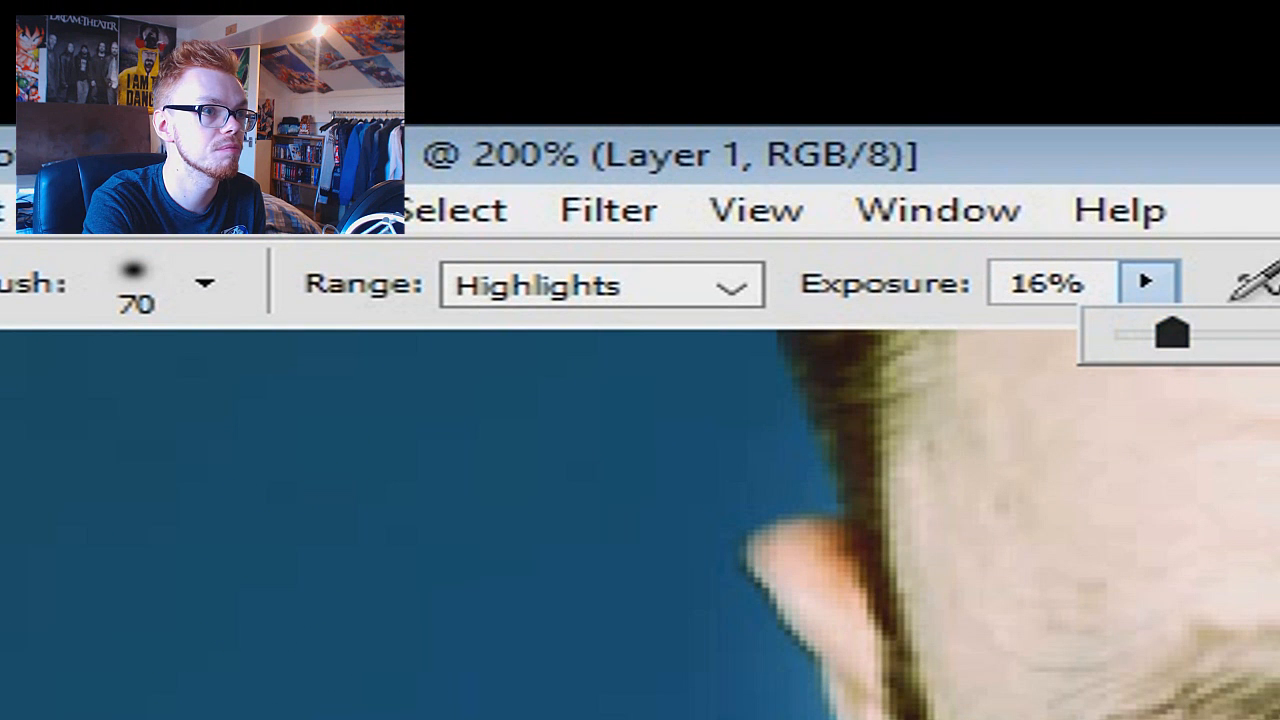
{"action": "left_click", "coordinate": [674, 534]}
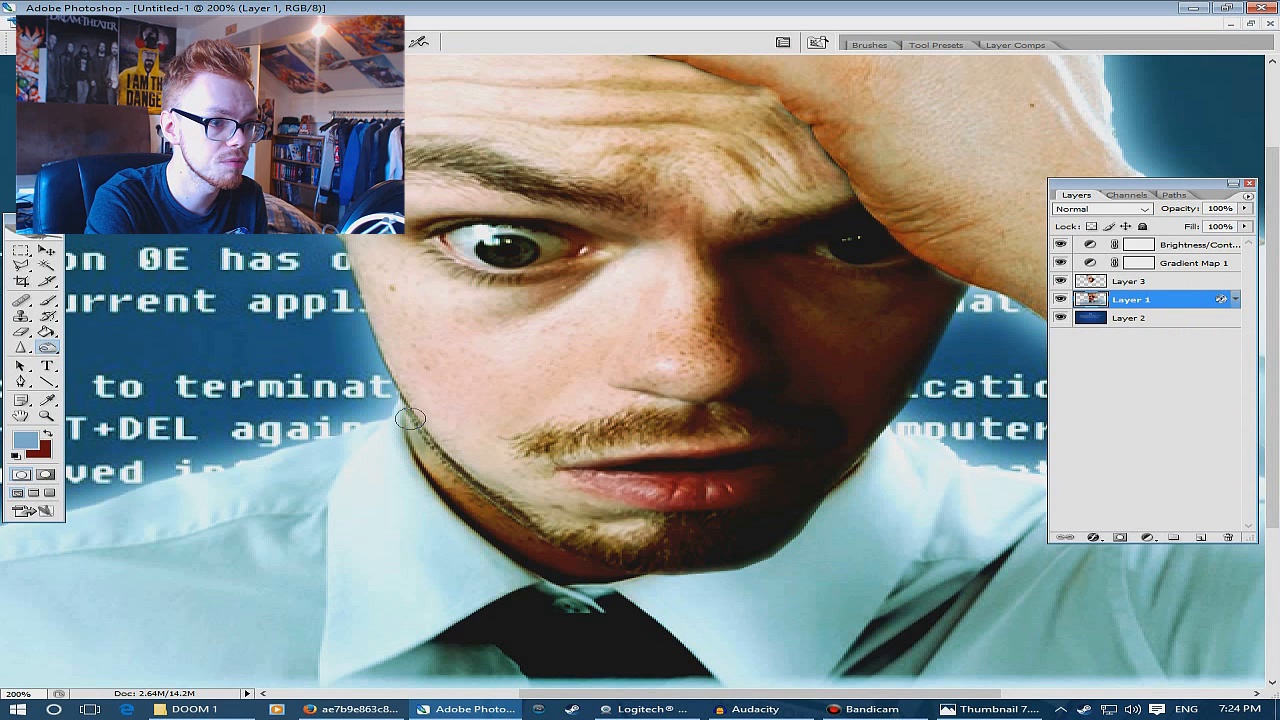
Burn a shadow onto the neck and shirt collar of Layer 1, following the face's jawline and chin
{"action": "mouse_move", "coordinate": [409, 418]}
{"action": "left_mouse_down"}
{"action": "mouse_move", "coordinate": [441, 460]}
{"action": "mouse_move", "coordinate": [455, 494]}
{"action": "mouse_move", "coordinate": [404, 429]}
{"action": "mouse_move", "coordinate": [435, 455]}
{"action": "mouse_move", "coordinate": [430, 416]}
{"action": "left_mouse_up"}
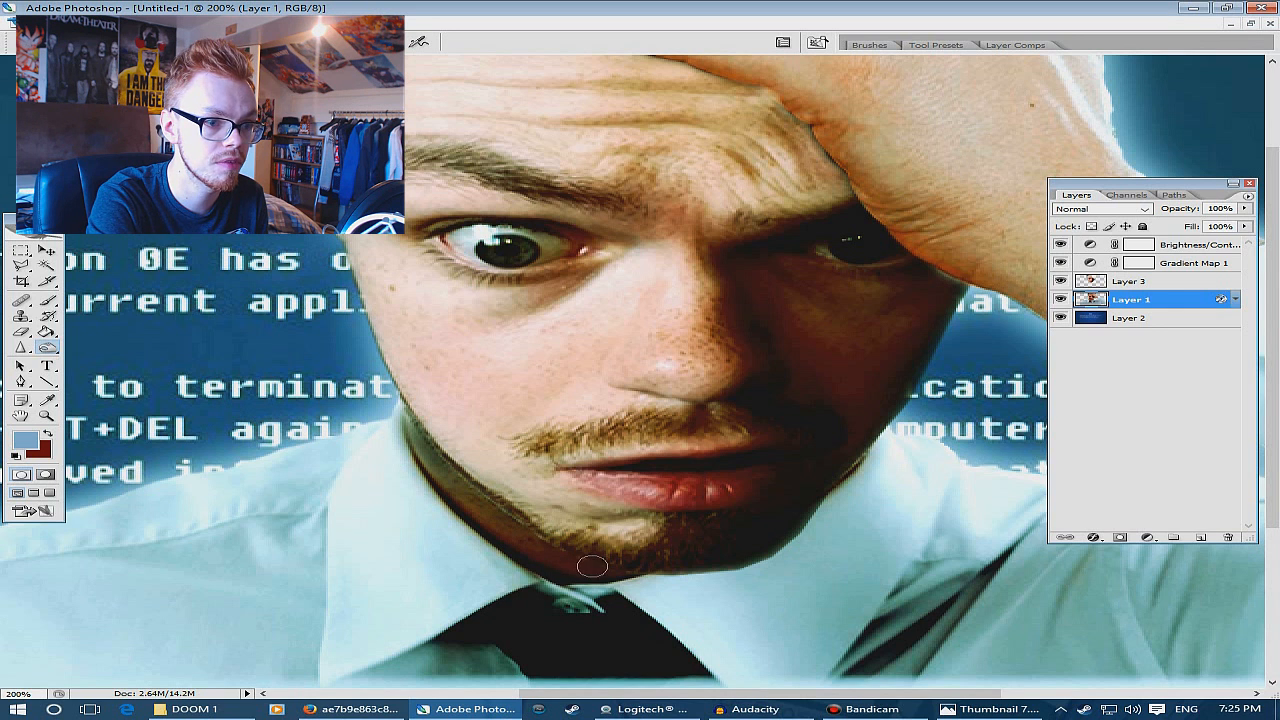
{"action": "mouse_move", "coordinate": [592, 566]}
{"action": "left_mouse_down"}
{"action": "mouse_move", "coordinate": [725, 573]}
{"action": "mouse_move", "coordinate": [751, 546]}
{"action": "mouse_move", "coordinate": [773, 556]}
{"action": "mouse_move", "coordinate": [840, 486]}
{"action": "left_mouse_up"}
{"action": "left_click_drag", "start_coordinate": [895, 437], "coordinate": [767, 556]}
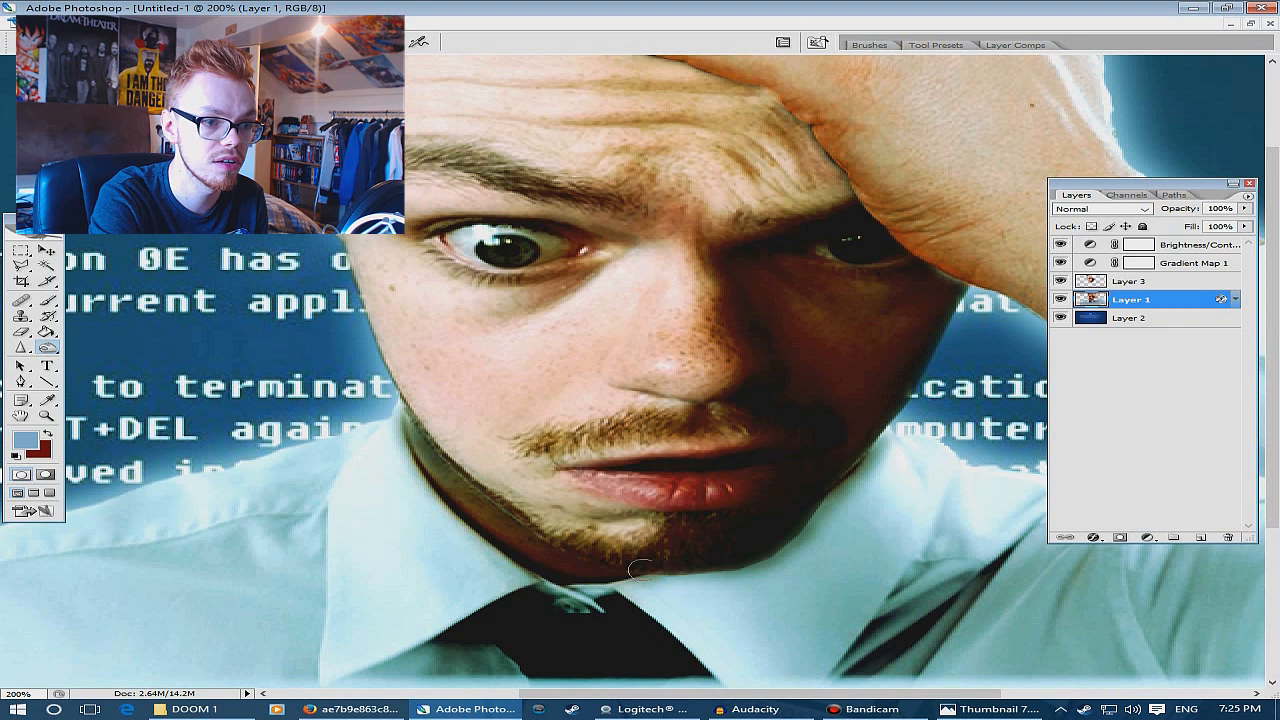
{"action": "left_click_drag", "start_coordinate": [640, 568], "coordinate": [545, 551]}
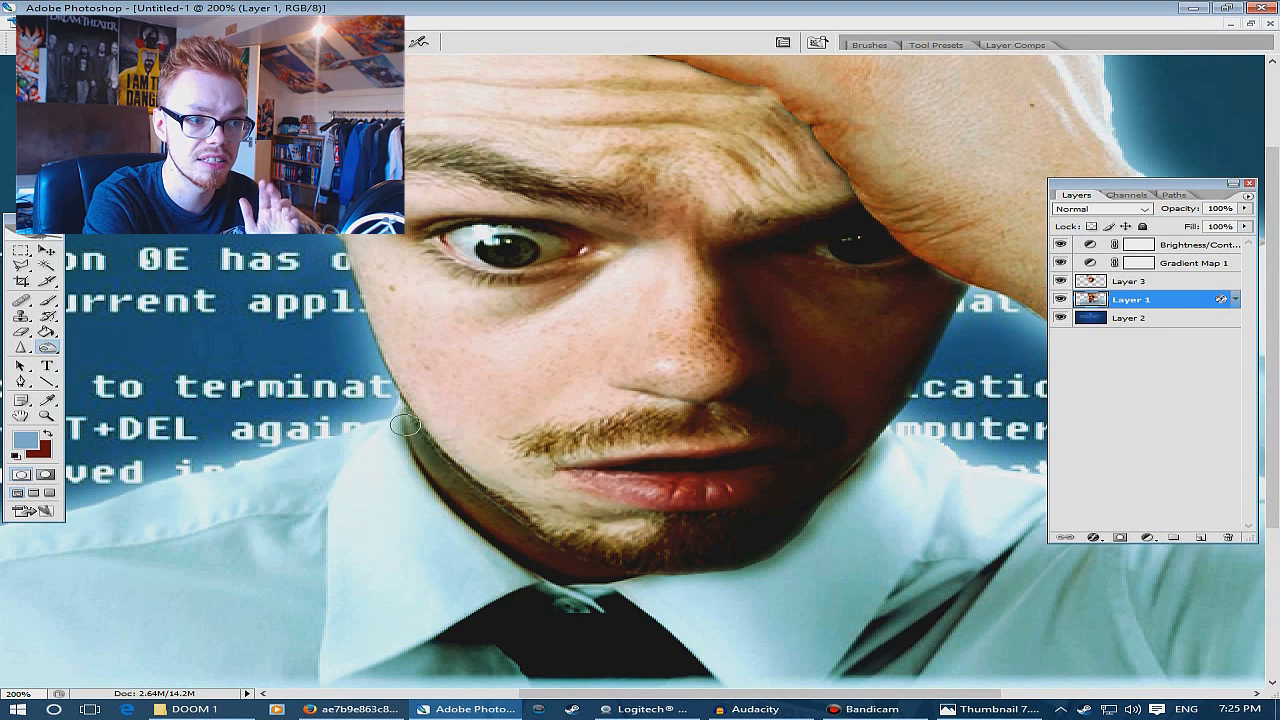
{"action": "mouse_move", "coordinate": [405, 425]}
{"action": "left_mouse_down"}
{"action": "mouse_move", "coordinate": [440, 508]}
{"action": "mouse_move", "coordinate": [480, 545]}
{"action": "left_mouse_up"}
{"action": "key", "text": "ctrl+minus"}
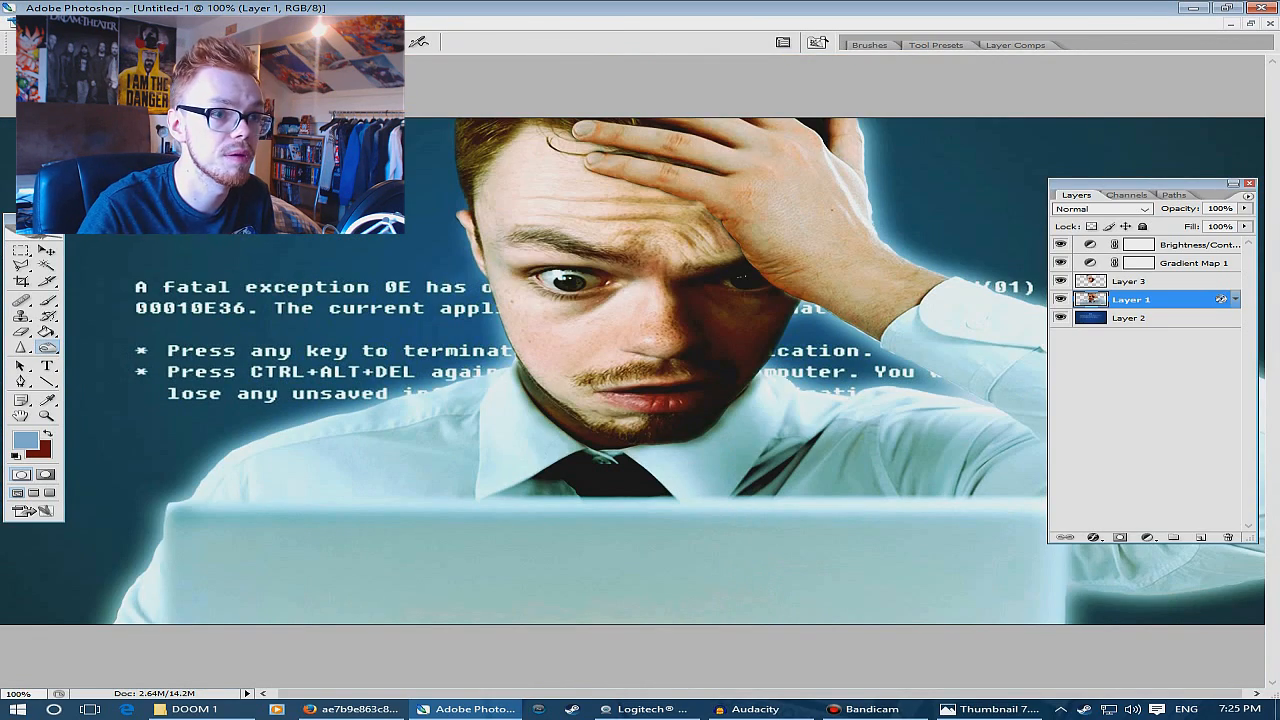
Burn a shadow onto the forehead of Layer 3 along the lower edge of the fingers and hand
{"action": "key", "text": "ctrl+plus"}
{"action": "key", "text": "ctrl+plus"}
{"action": "scroll", "coordinate": [523, 243], "scroll_direction": "up", "scroll_amount": 10}
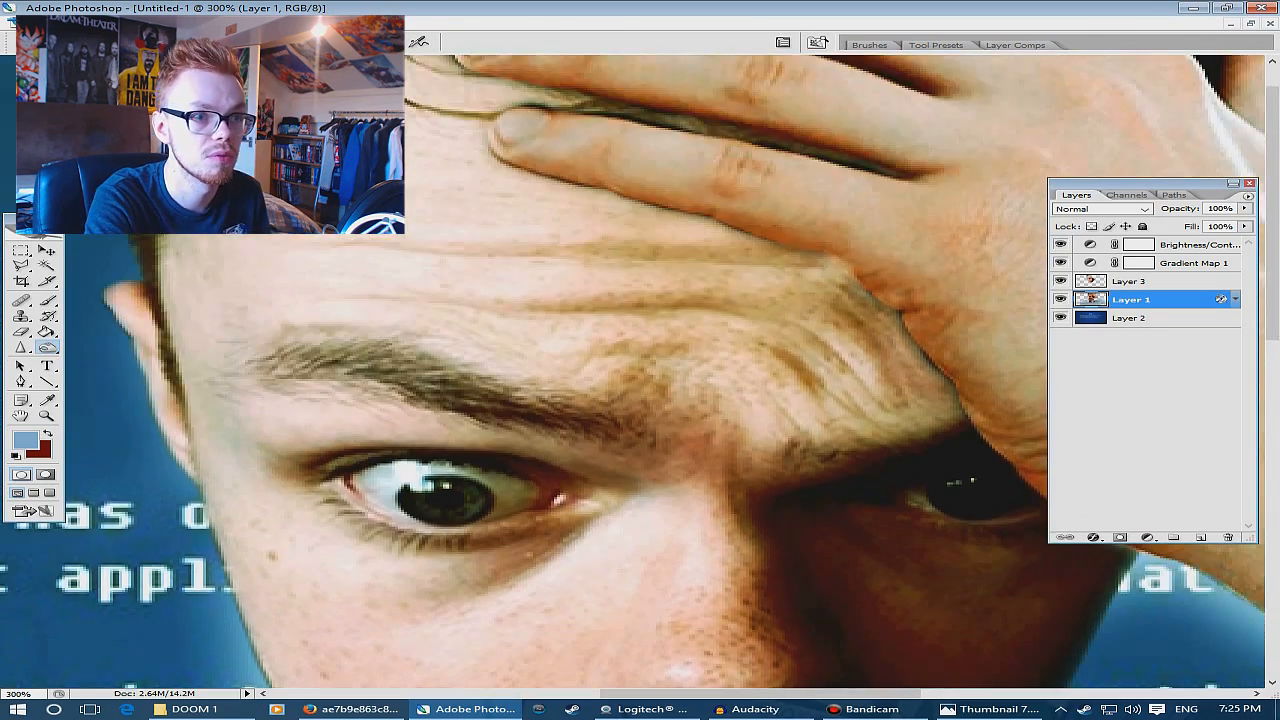
{"action": "left_click", "coordinate": [1190, 281]}
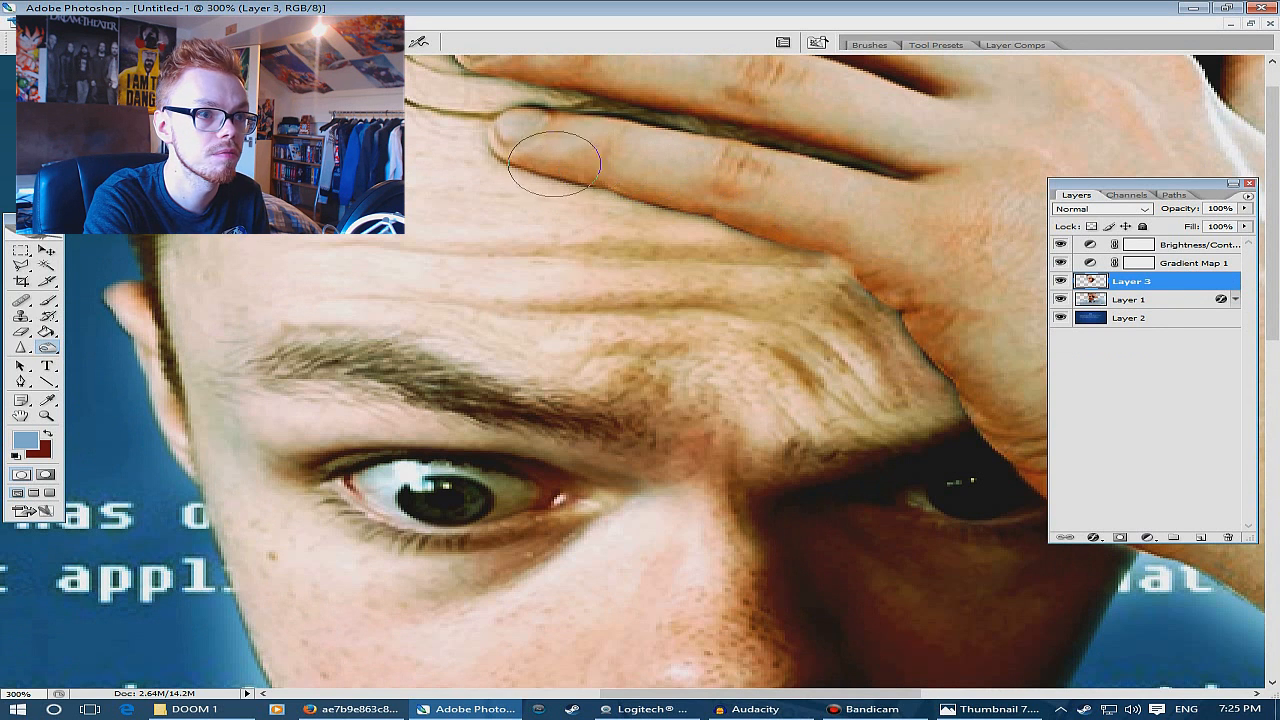
{"action": "mouse_move", "coordinate": [508, 157]}
{"action": "left_mouse_down"}
{"action": "mouse_move", "coordinate": [683, 203]}
{"action": "mouse_move", "coordinate": [838, 255]}
{"action": "mouse_move", "coordinate": [947, 368]}
{"action": "mouse_move", "coordinate": [975, 378]}
{"action": "mouse_move", "coordinate": [709, 186]}
{"action": "mouse_move", "coordinate": [521, 141]}
{"action": "mouse_move", "coordinate": [523, 153]}
{"action": "mouse_move", "coordinate": [698, 197]}
{"action": "mouse_move", "coordinate": [863, 270]}
{"action": "mouse_move", "coordinate": [968, 403]}
{"action": "left_mouse_up"}
{"action": "scroll", "coordinate": [1006, 415], "scroll_direction": "down", "scroll_amount": 1}
{"action": "key", "text": "ctrl+minus"}
{"action": "key", "text": "ctrl+minus"}
{"action": "key", "text": "ctrl+minus"}
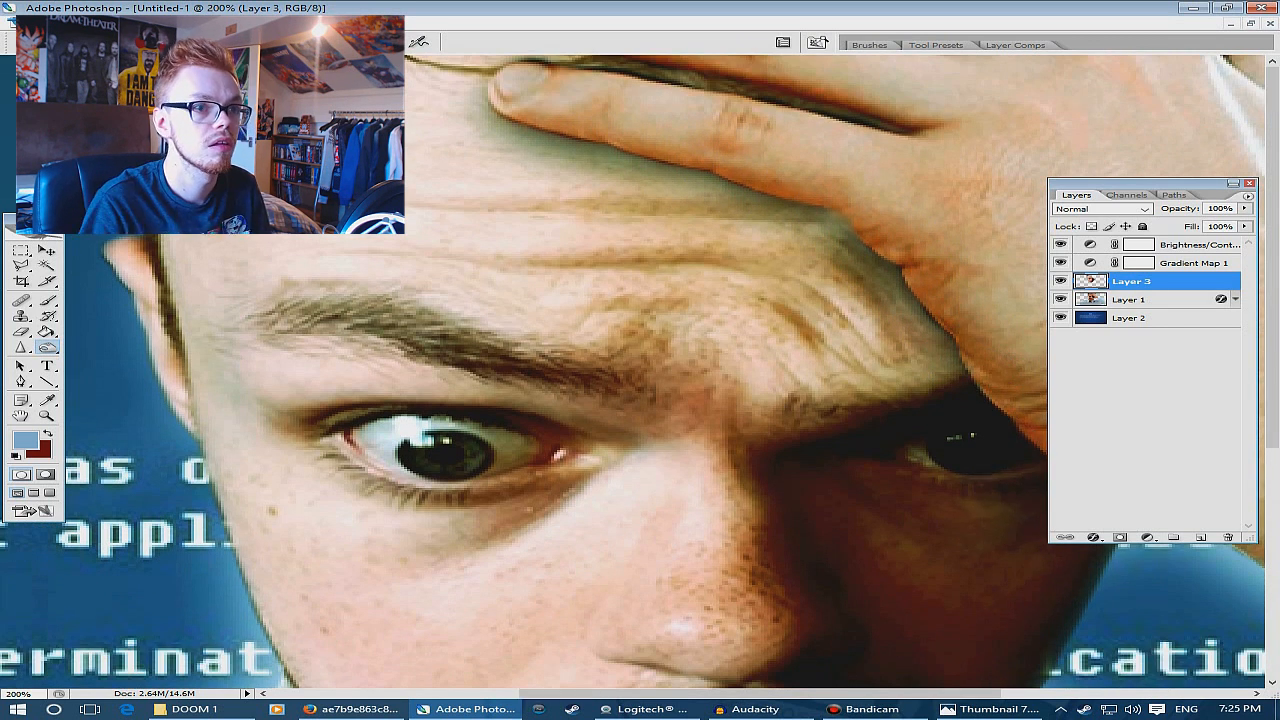
{"action": "key", "text": "ctrl+plus"}
{"action": "key", "text": "ctrl+plus"}
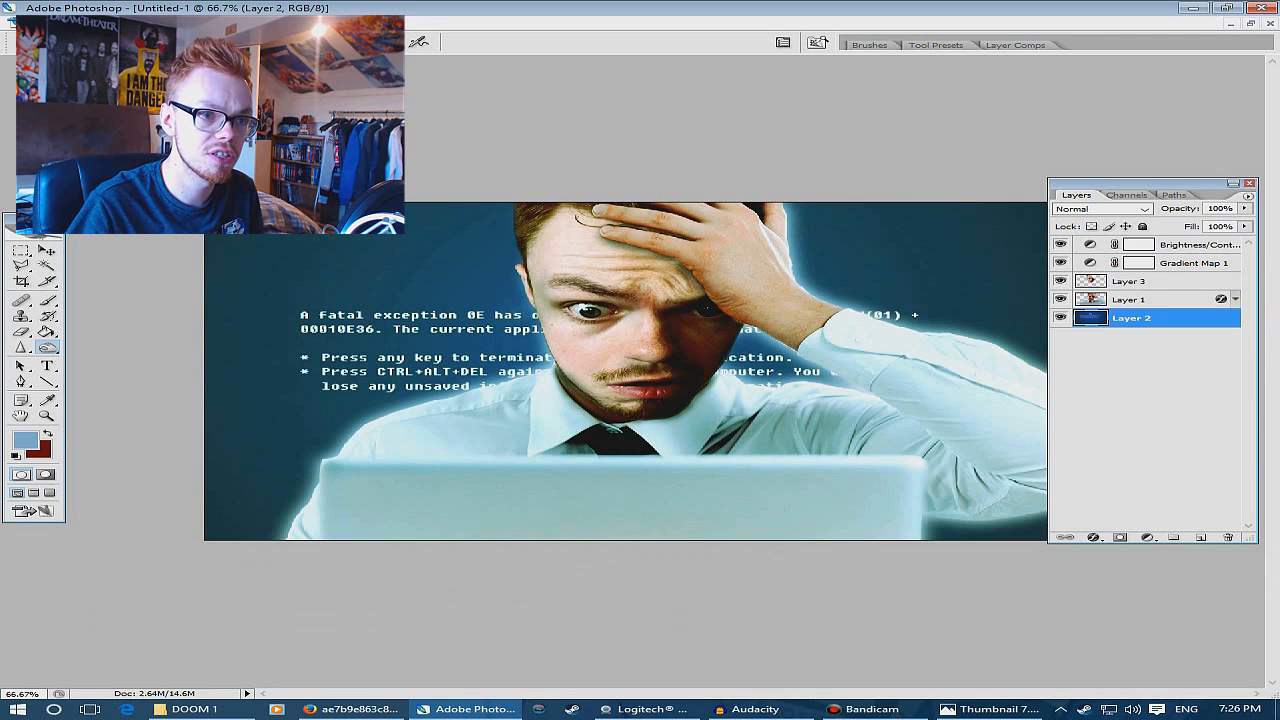
Add a new layer above Layer 2 and stroke the whole canvas with a 100 px black border located inside
{"action": "key", "text": "ctrl+shift+n"}
{"action": "key", "text": "Return"}
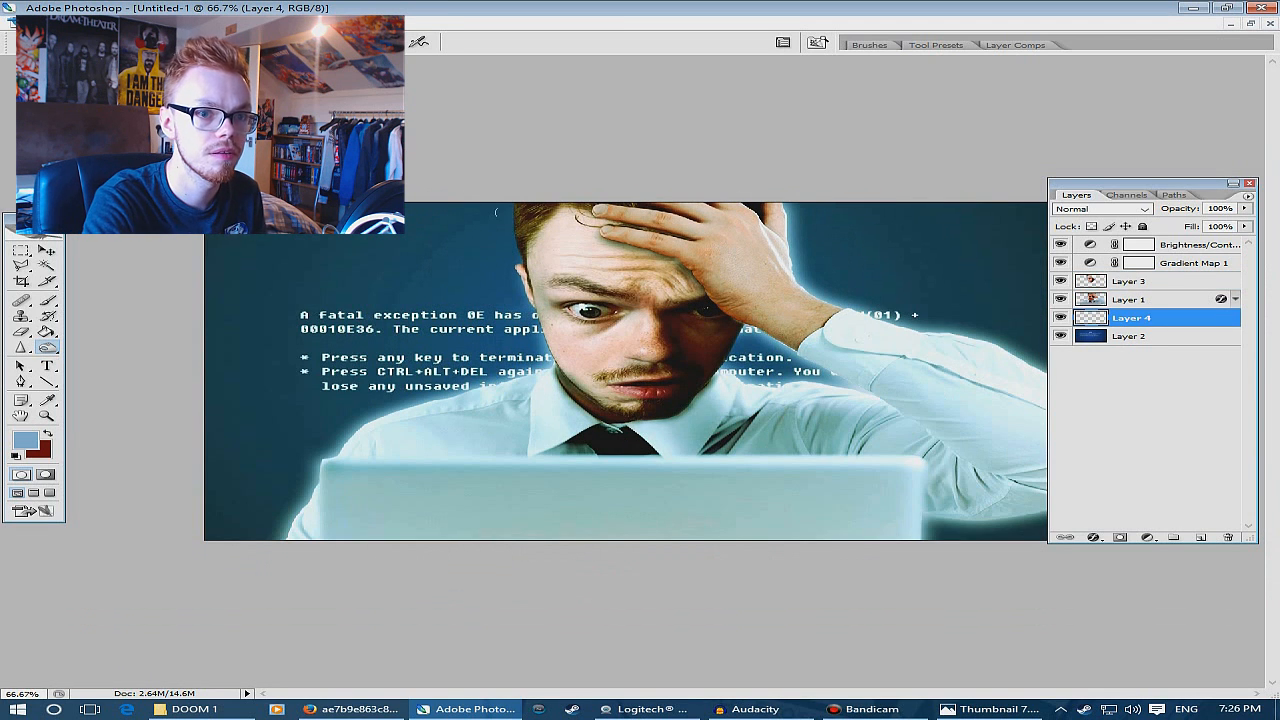
{"action": "key", "text": "ctrl+a"}
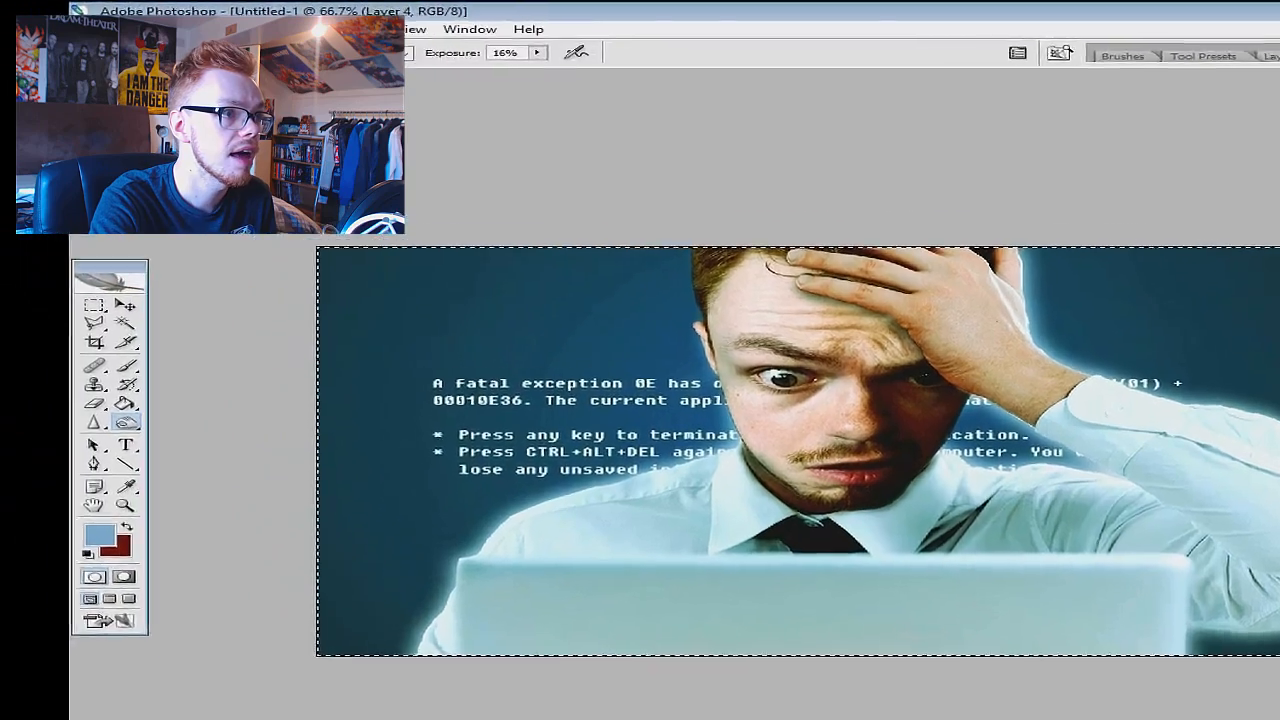
{"action": "left_click", "coordinate": [72, 23]}
{"action": "left_click", "coordinate": [568, 488]}
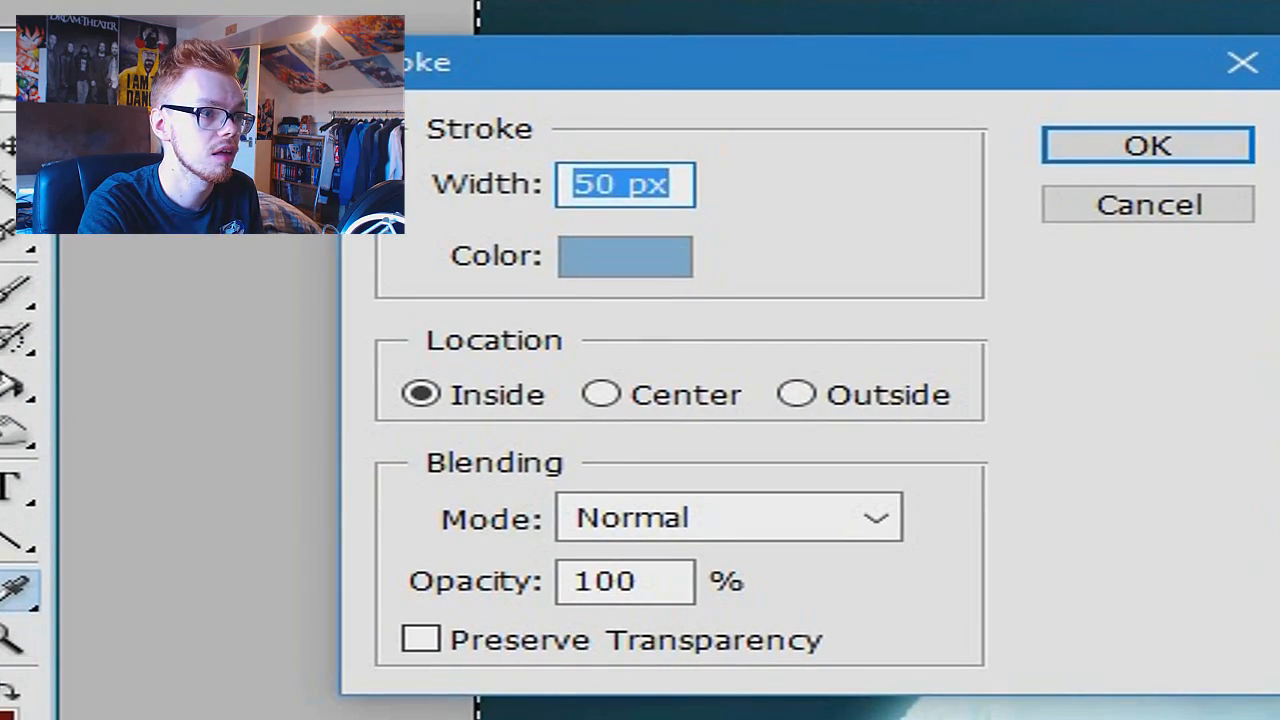
{"action": "left_click", "coordinate": [625, 256]}
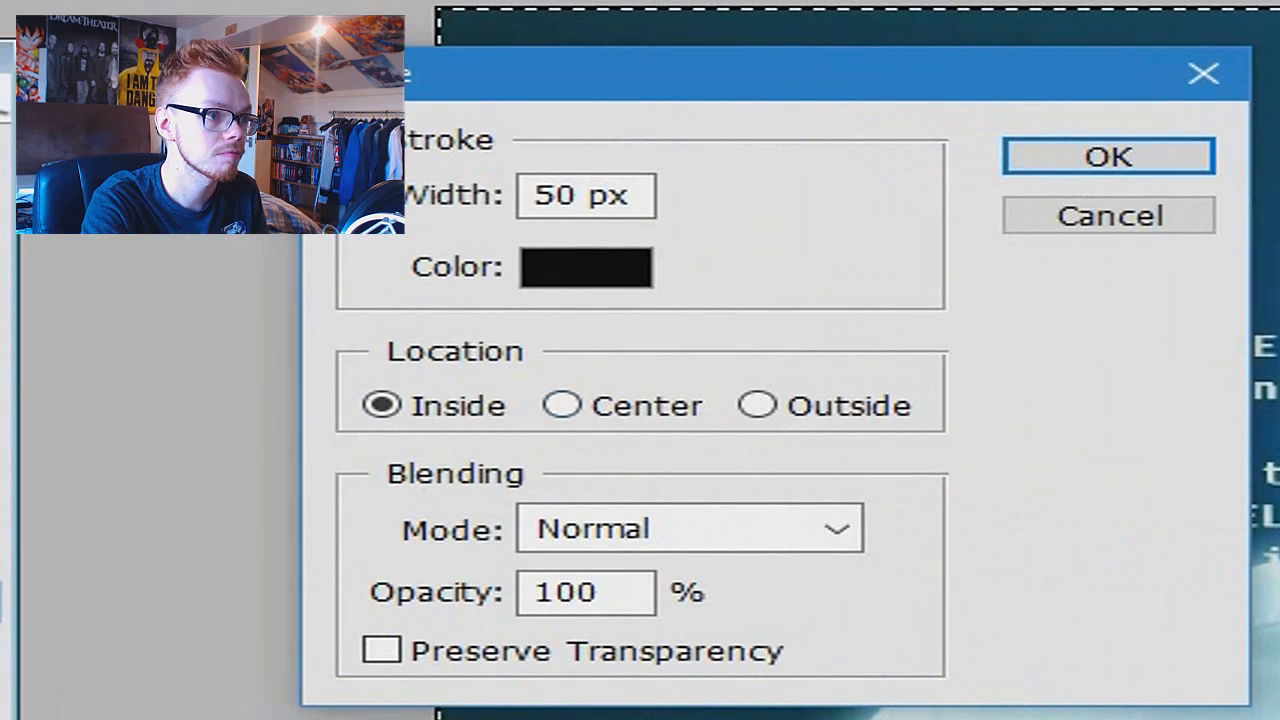
{"action": "left_click_drag", "start_coordinate": [579, 196], "coordinate": [534, 196]}
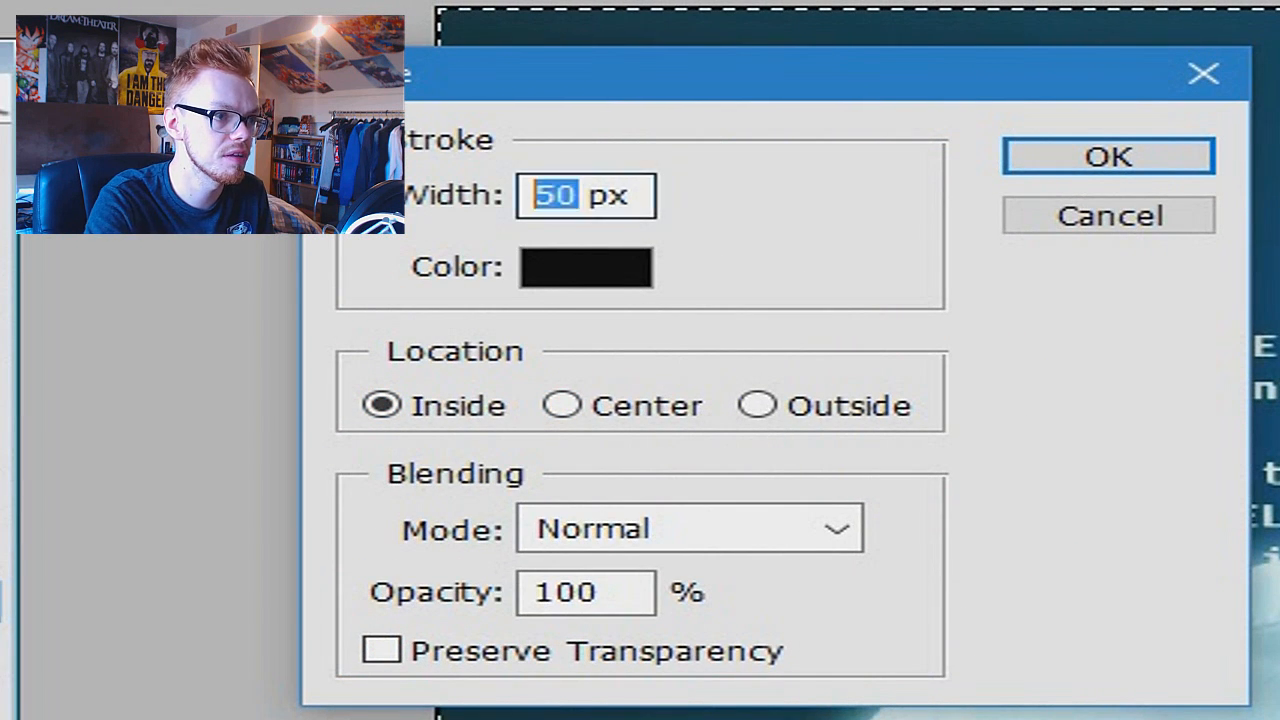
{"action": "type", "text": "100"}
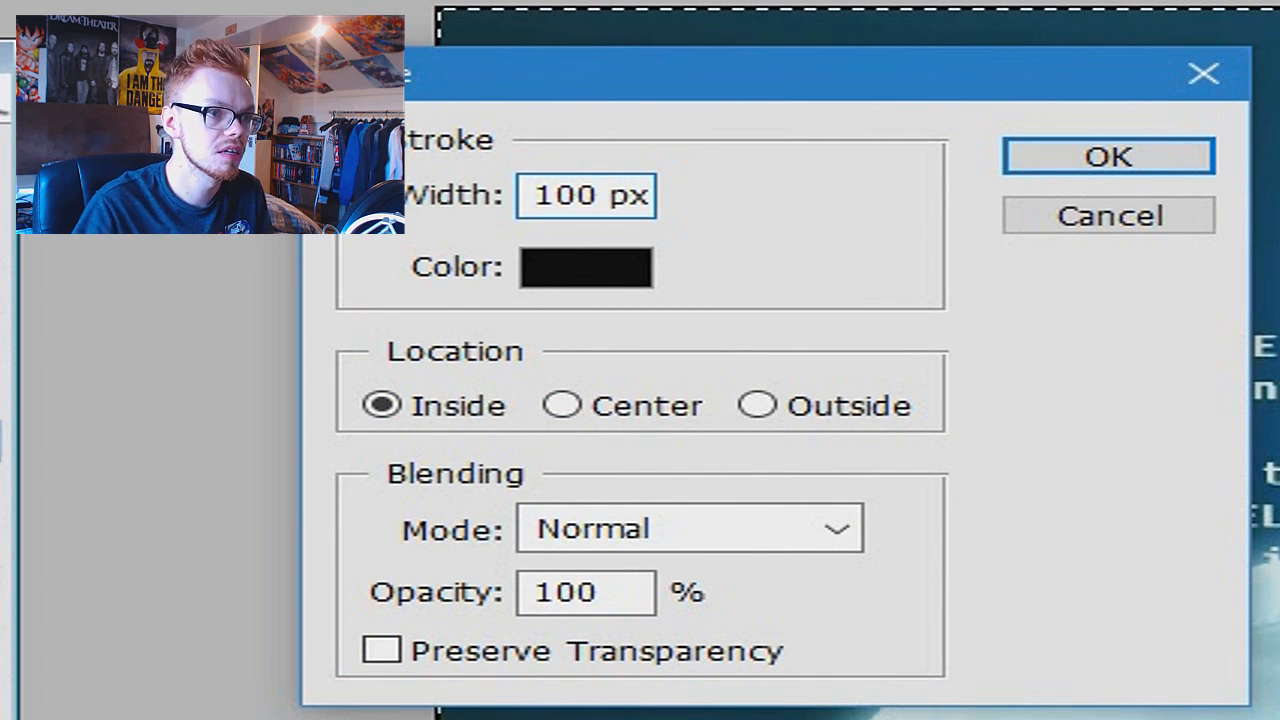
{"action": "key", "text": "Return"}
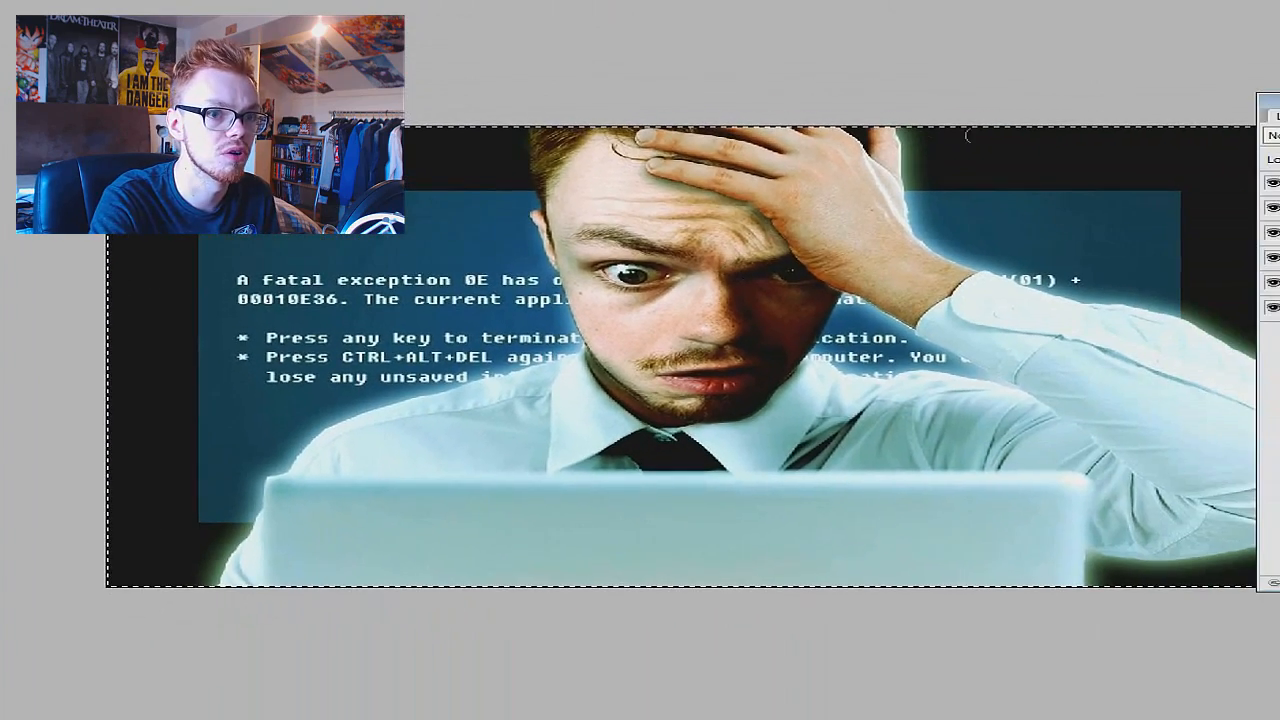
Blur the black border on Layer 4 with a Gaussian Blur of 100 pixels radius
{"action": "left_click", "coordinate": [148, 0]}
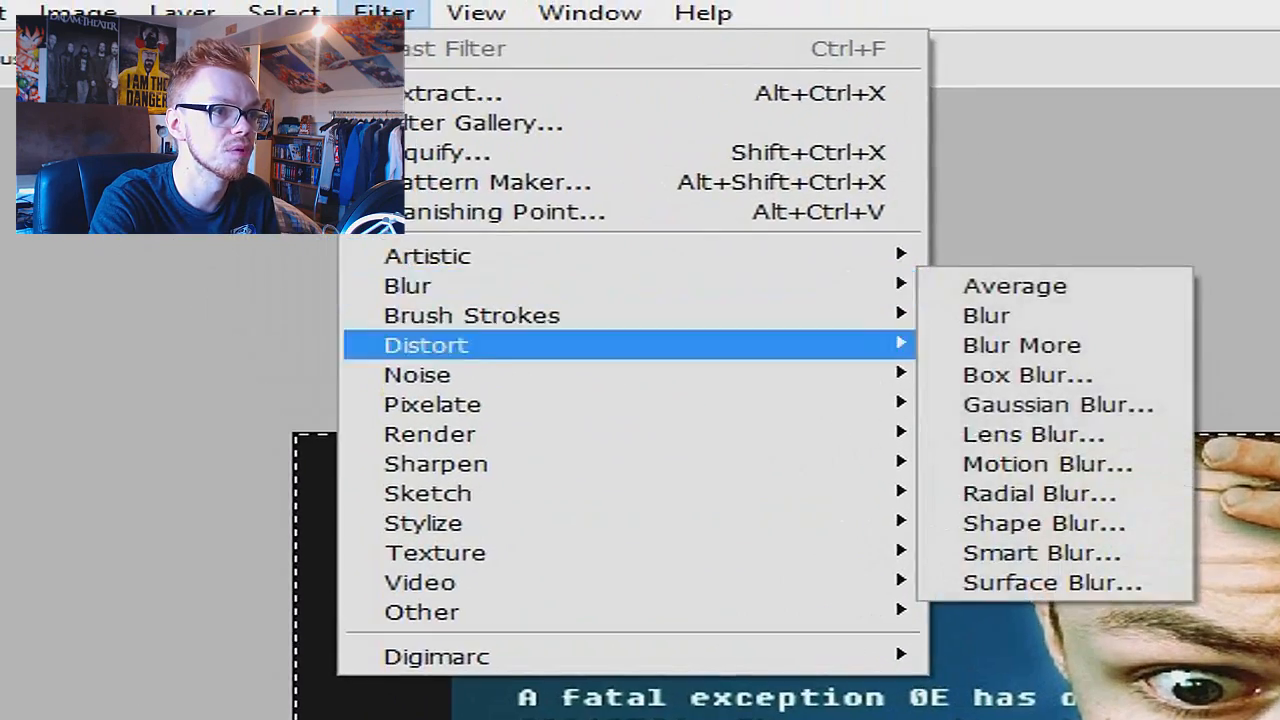
{"action": "left_click", "coordinate": [630, 115]}
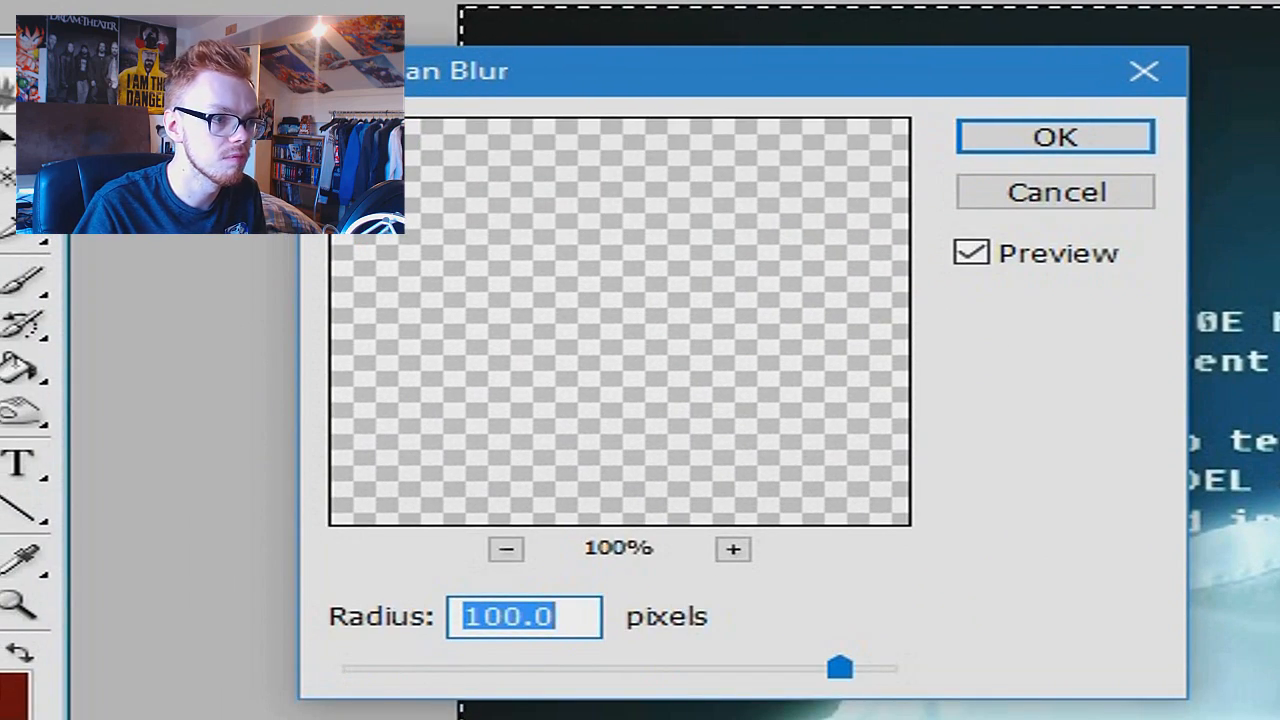
{"action": "key", "text": "Return"}
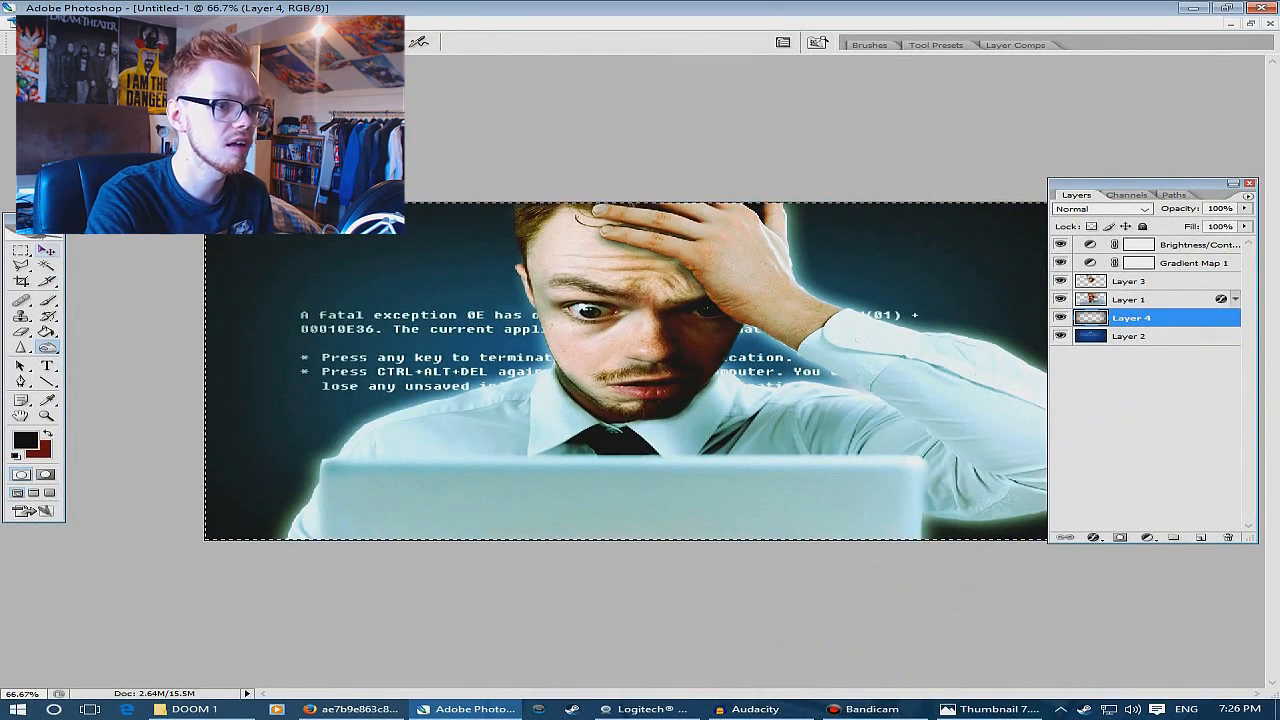
Enlarge the Layer 4 vignette to about 130% while it is stacked above Layer 3, and return it beneath Layer 1
{"action": "key", "text": "v"}
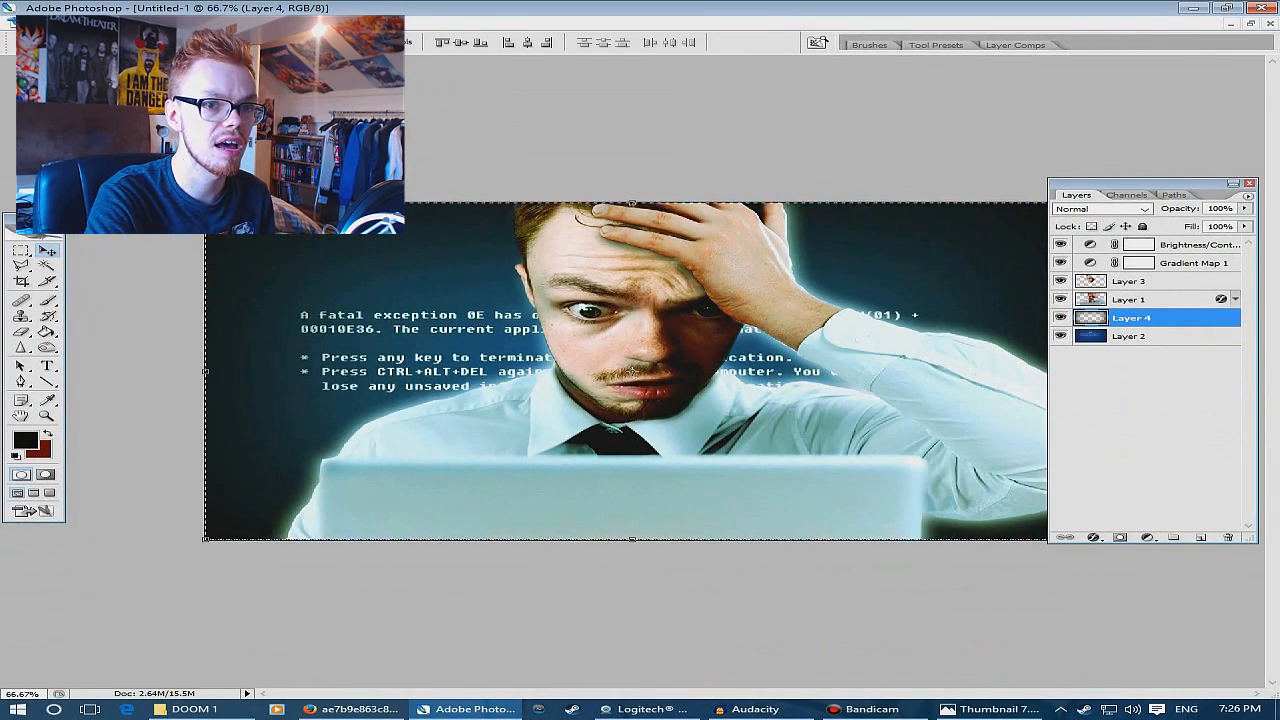
{"action": "key", "text": "ctrl+bracketright"}
{"action": "key", "text": "ctrl+bracketright"}
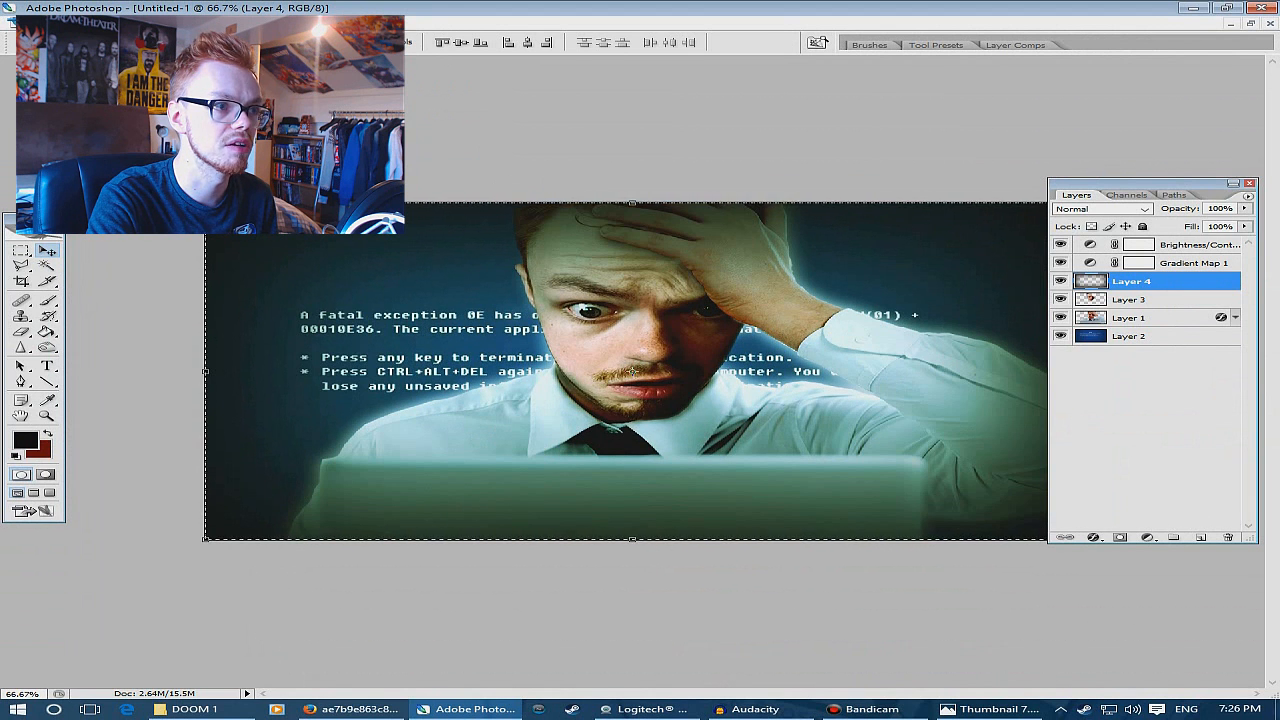
{"action": "left_click_drag", "start_coordinate": [632, 202], "coordinate": [513, 101]}
{"action": "left_click_drag", "start_coordinate": [512, 320], "coordinate": [583, 347]}
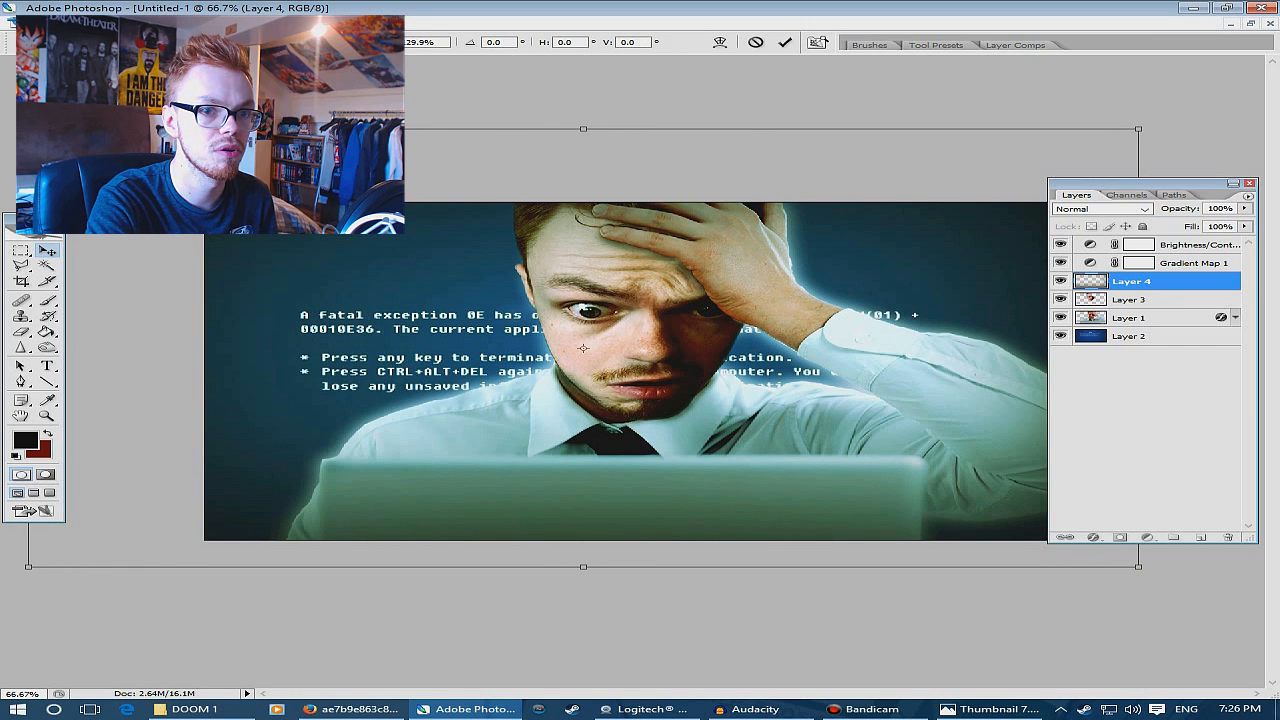
{"action": "key", "text": "Return"}
{"action": "key", "text": "ctrl+bracketleft"}
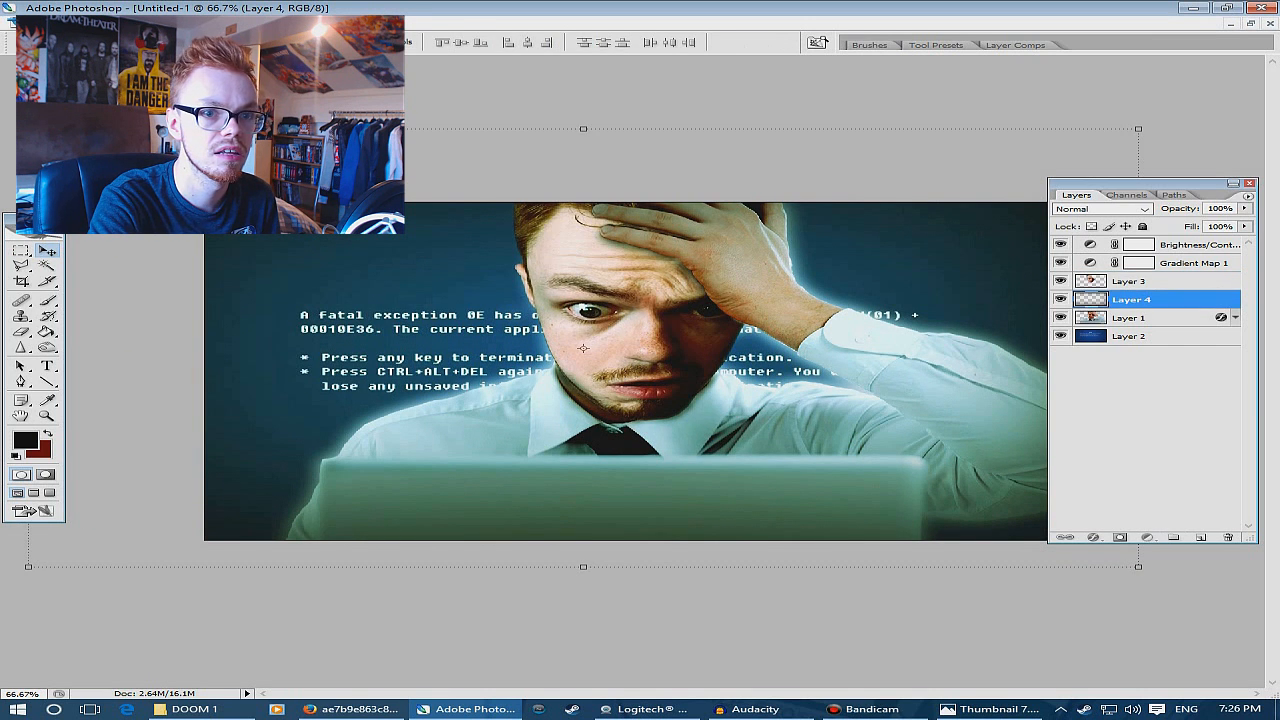
{"action": "key", "text": "ctrl+bracketleft"}
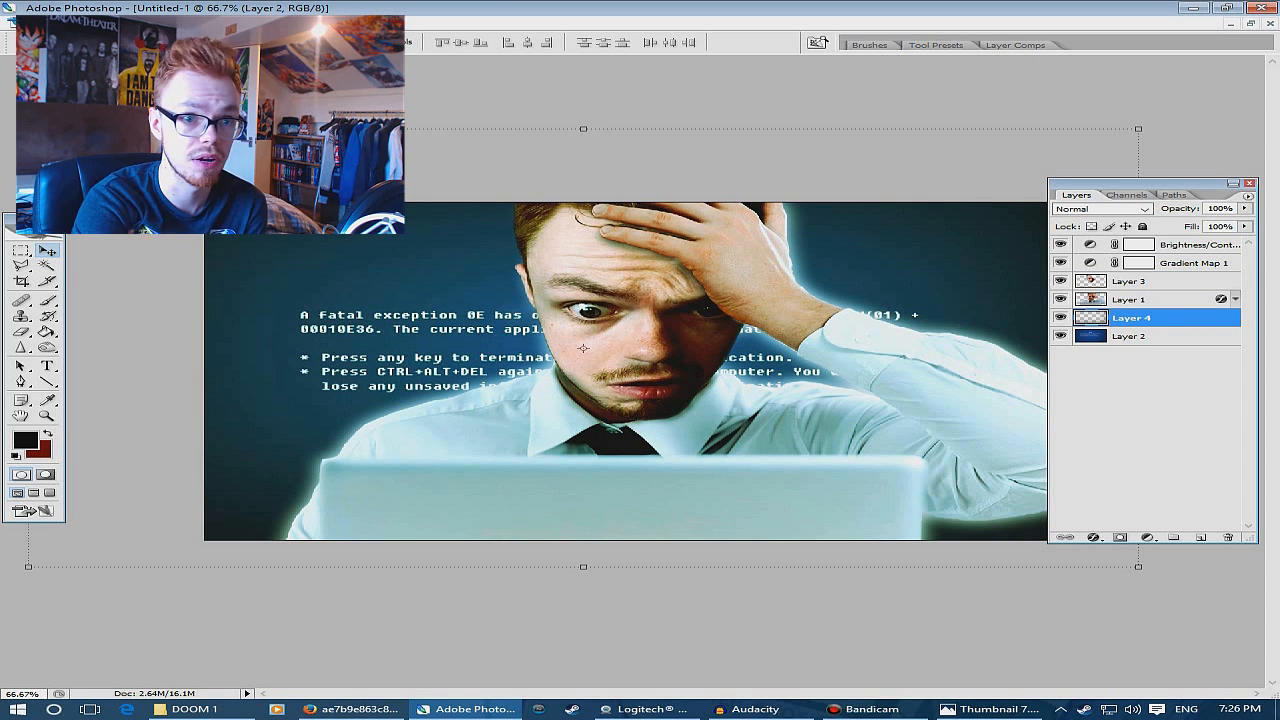
Brighten the blue error screen on Layer 2 with Brightness/Contrast and compare the composite with the Thumbnail 7.png reference in Photos
{"action": "key", "text": "alt+bracketleft"}
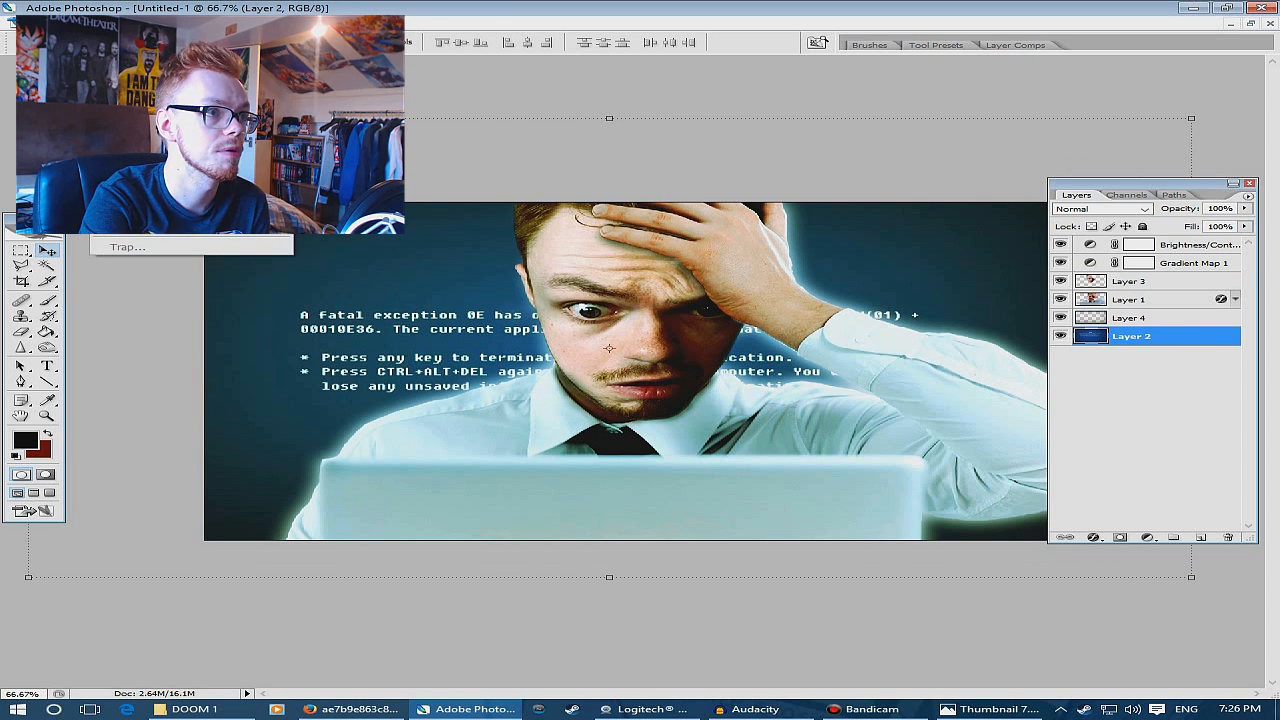
{"action": "mouse_move", "coordinate": [250, 52]}
{"action": "left_click", "coordinate": [460, 133]}
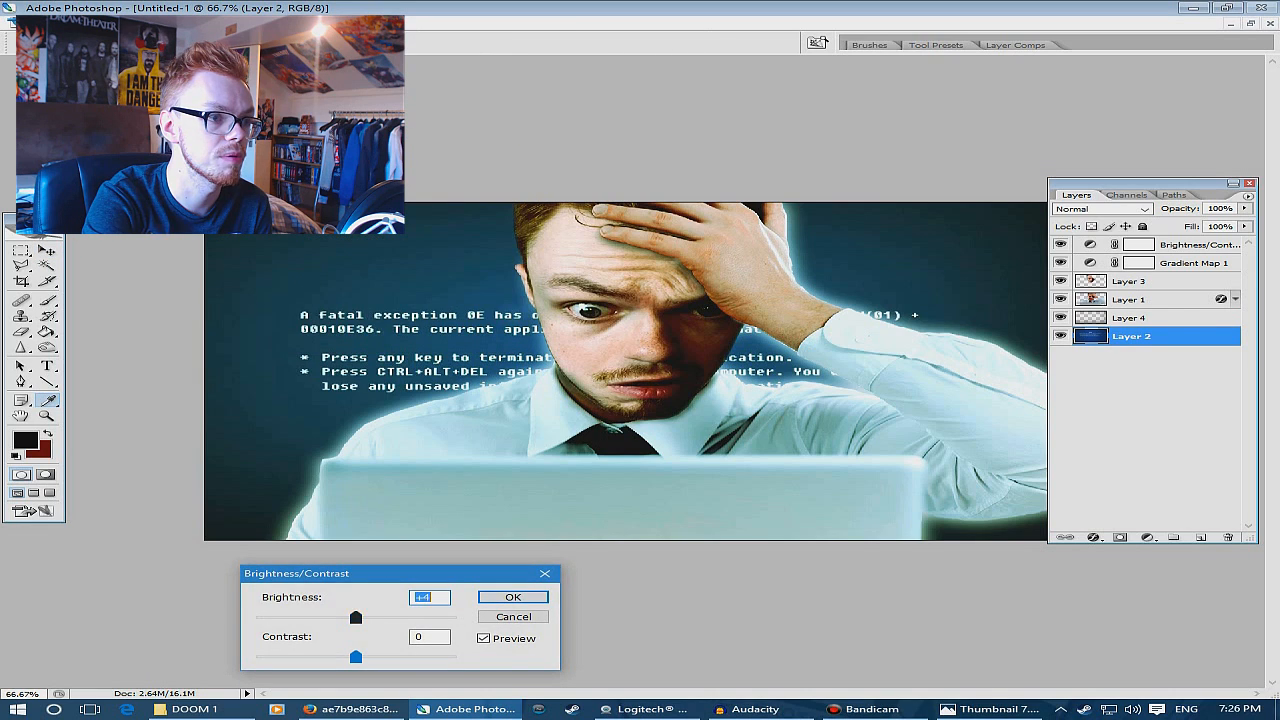
{"action": "key", "text": "Return"}
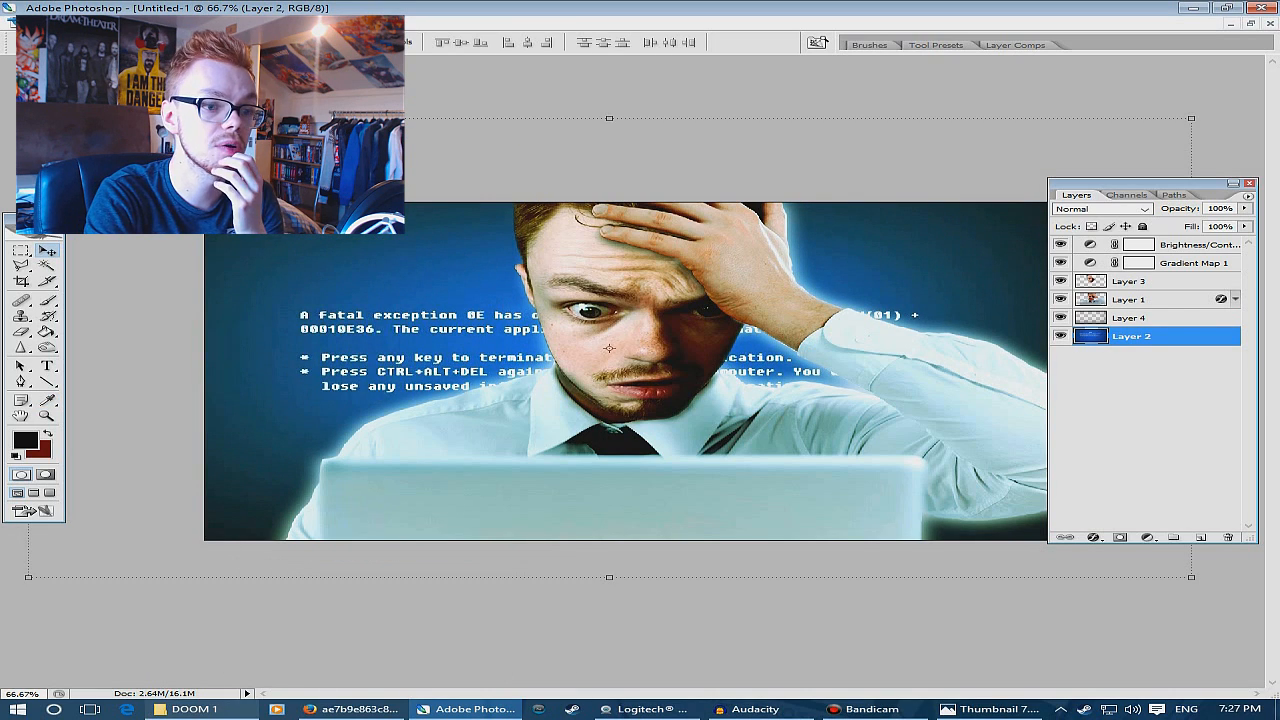
{"action": "left_click", "coordinate": [990, 709]}
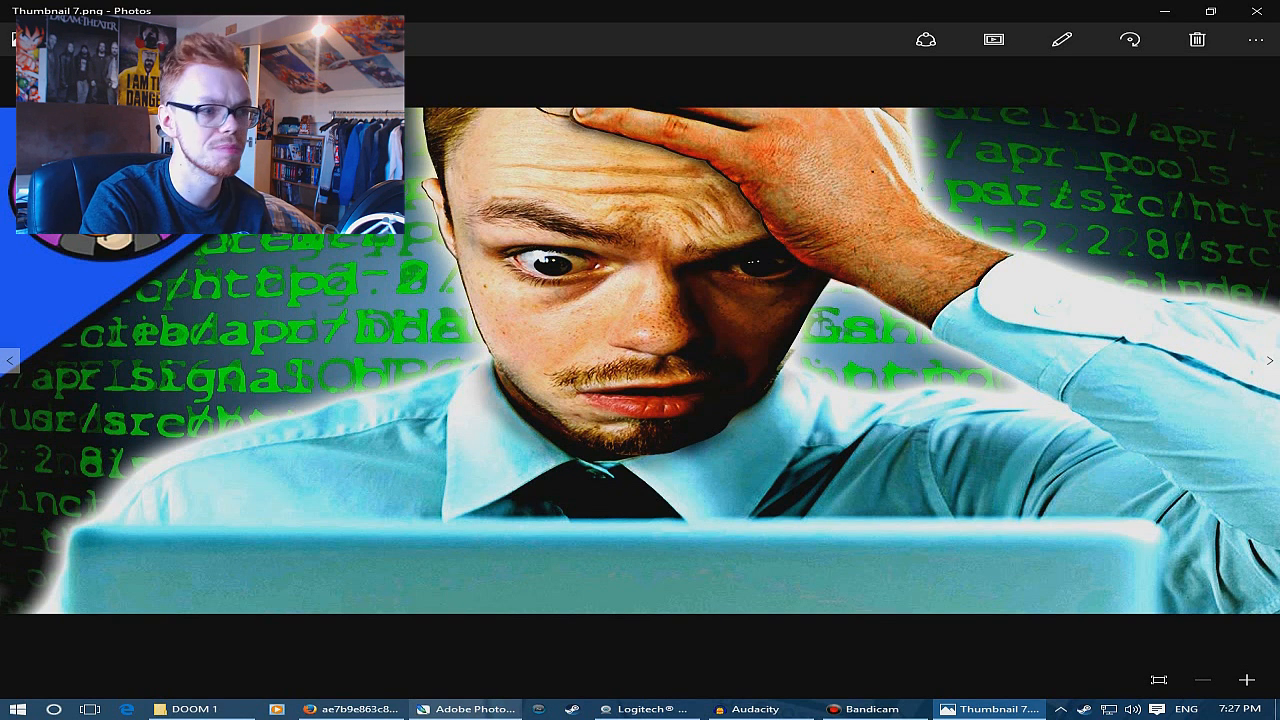
{"action": "left_click", "coordinate": [468, 709]}
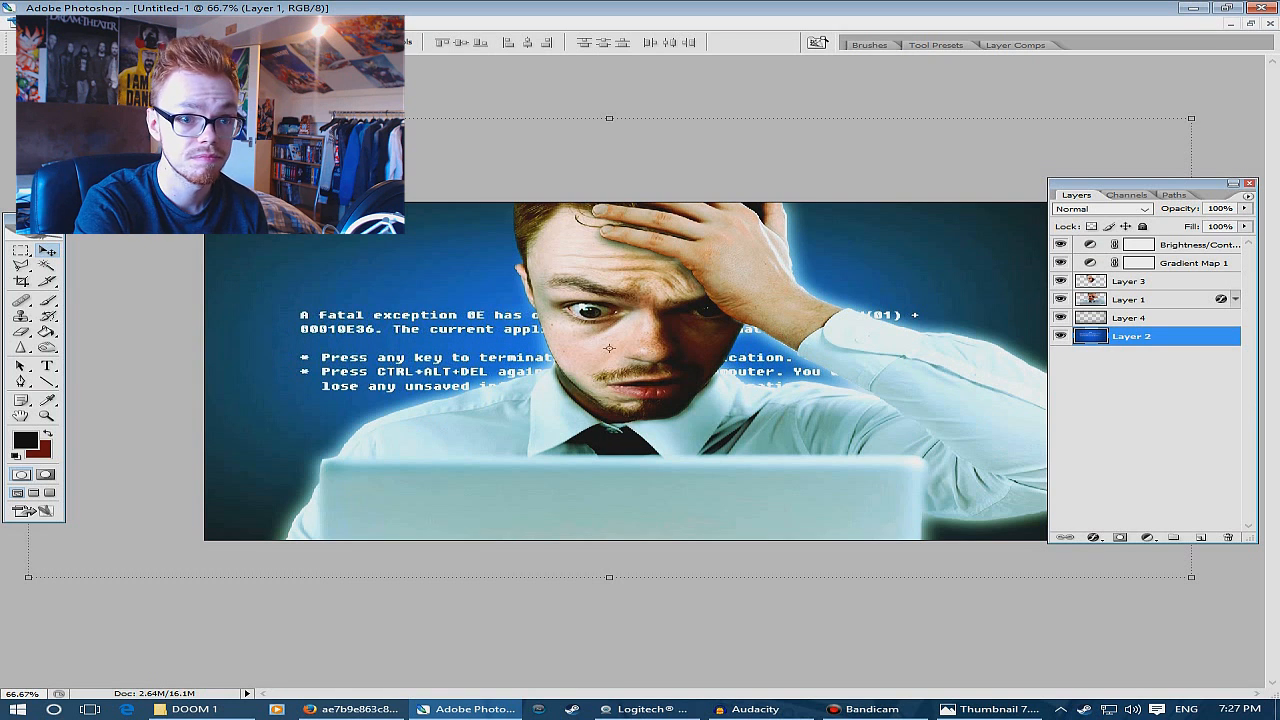
Add an Outer Glow to the face cut-out on Layer 3 and change the glow colour to white
{"action": "left_click", "coordinate": [1130, 281]}
{"action": "right_click", "coordinate": [1130, 282]}
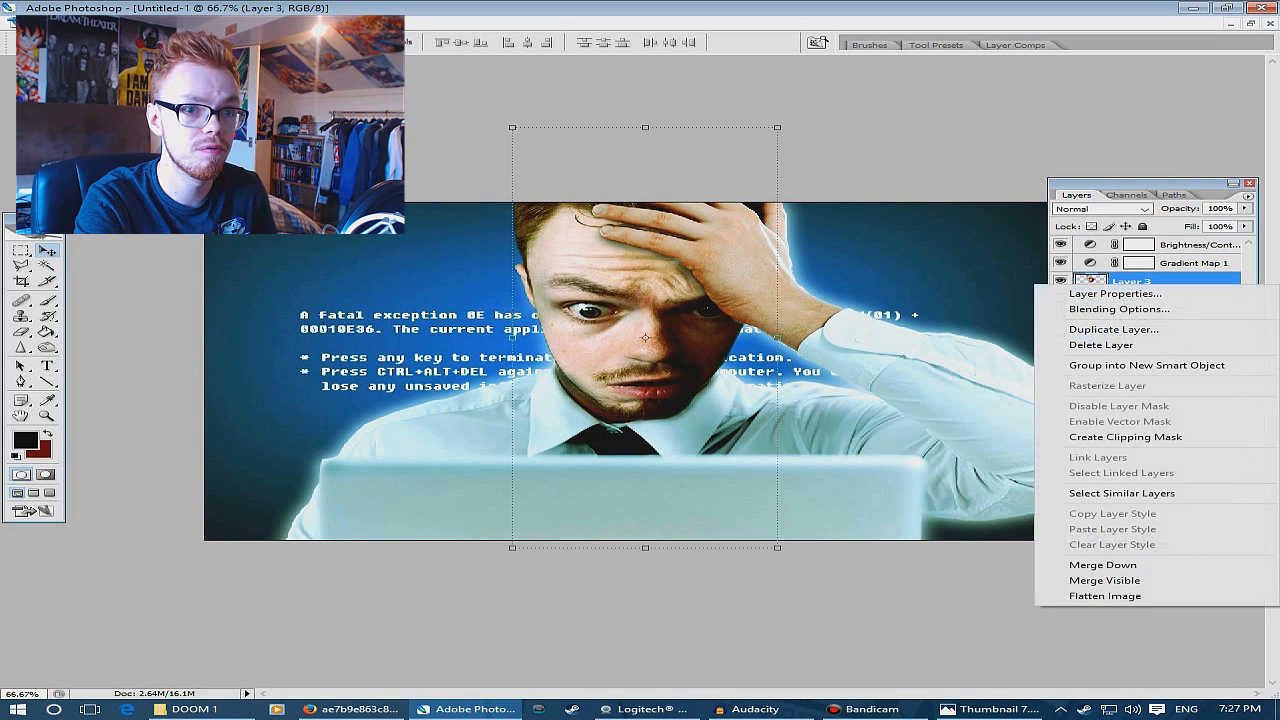
{"action": "left_click", "coordinate": [1120, 309]}
{"action": "left_click", "coordinate": [328, 530]}
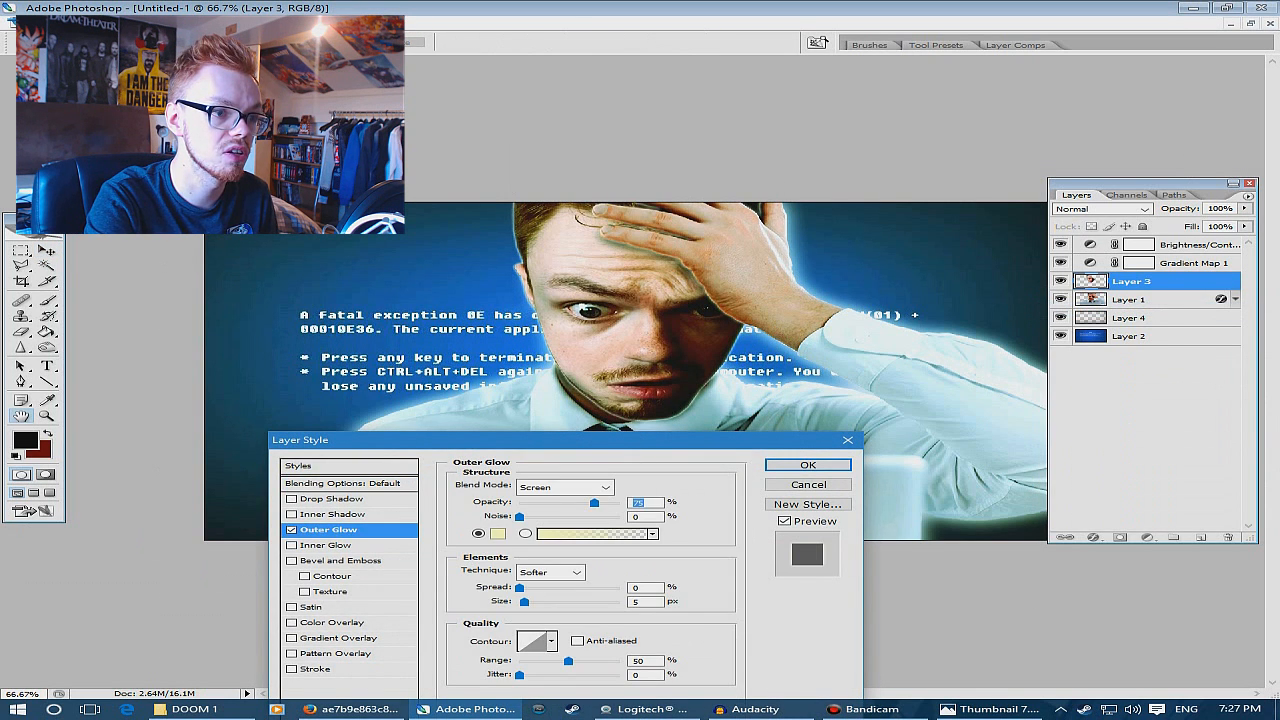
{"action": "left_click", "coordinate": [498, 534]}
{"action": "left_click", "coordinate": [733, 396]}
{"action": "left_click", "coordinate": [1177, 385]}
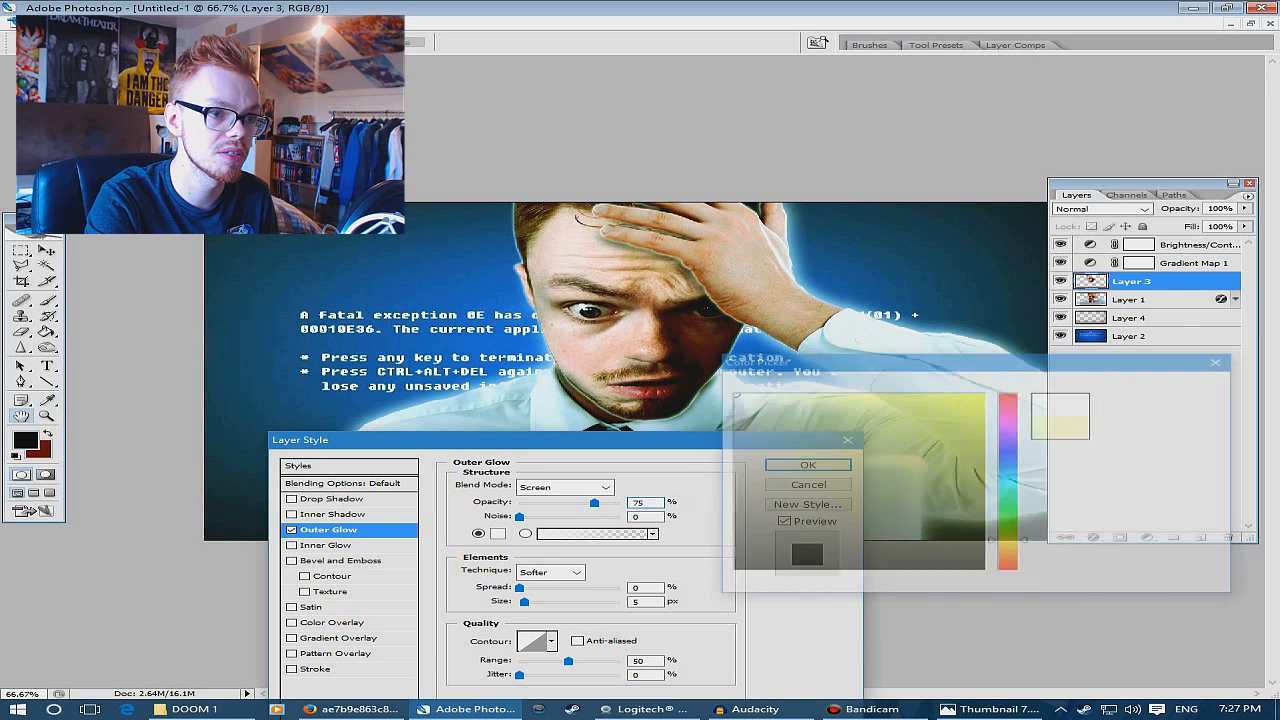
Set Layer 3's Outer Glow to 0% spread, 21 px size and 60% range
{"action": "mouse_move", "coordinate": [528, 588]}
{"action": "left_mouse_down"}
{"action": "mouse_move", "coordinate": [540, 601]}
{"action": "mouse_move", "coordinate": [518, 588]}
{"action": "left_mouse_up"}
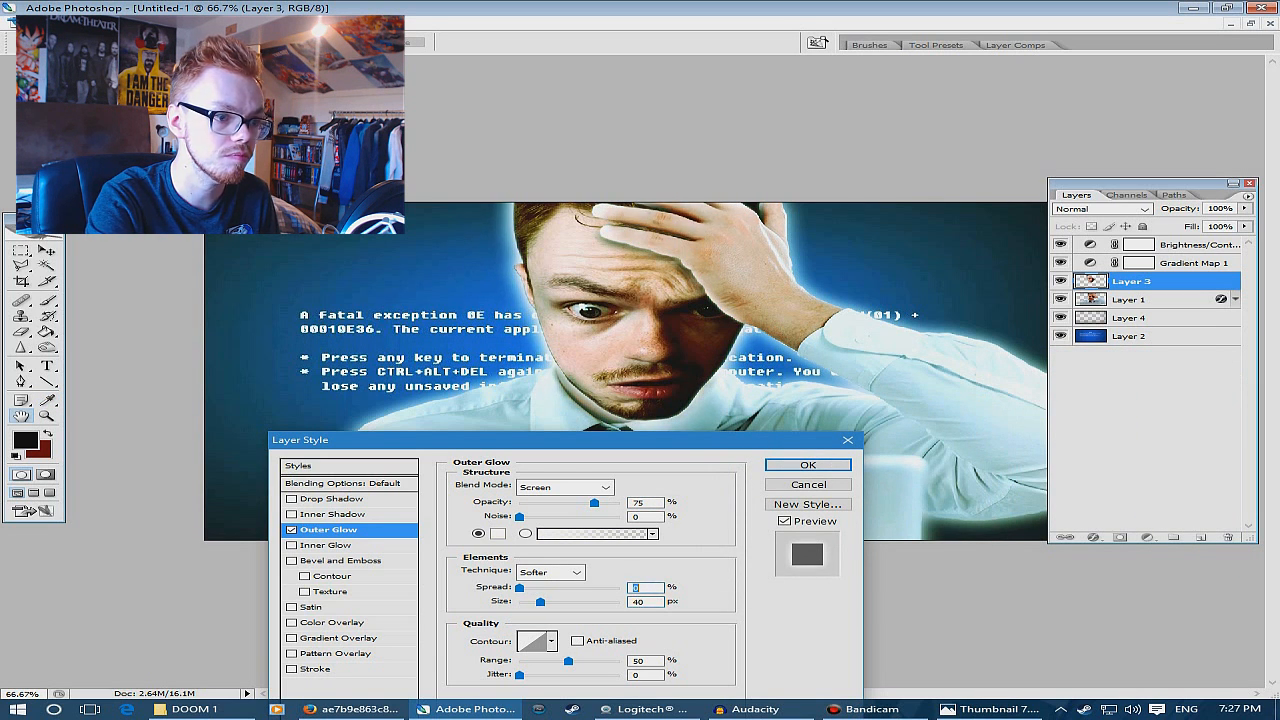
{"action": "left_click_drag", "start_coordinate": [568, 661], "coordinate": [579, 661]}
{"action": "left_click_drag", "start_coordinate": [540, 601], "coordinate": [534, 601]}
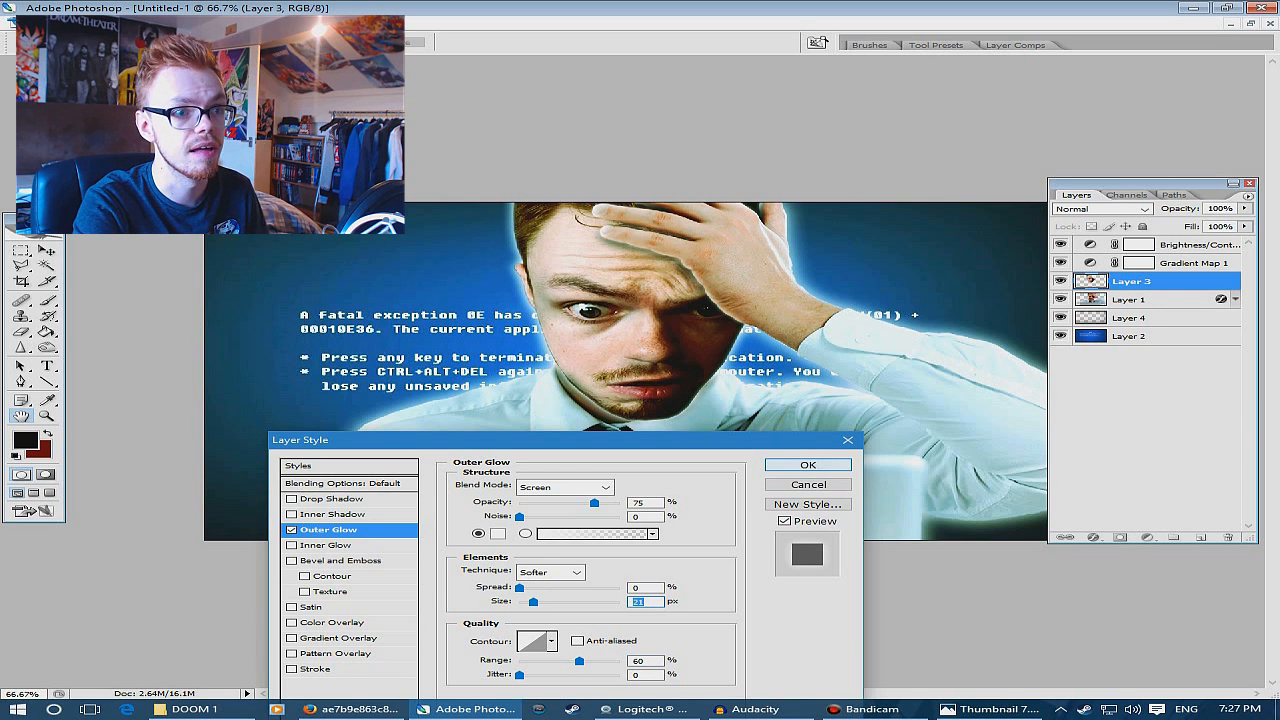
{"action": "key", "text": "Return"}
Compare the glowing edge around the face with the Thumbnail 7.png reference in Photos
{"action": "key", "text": "v"}
{"action": "key", "text": "ctrl+plus"}
{"action": "key", "text": "ctrl+plus"}
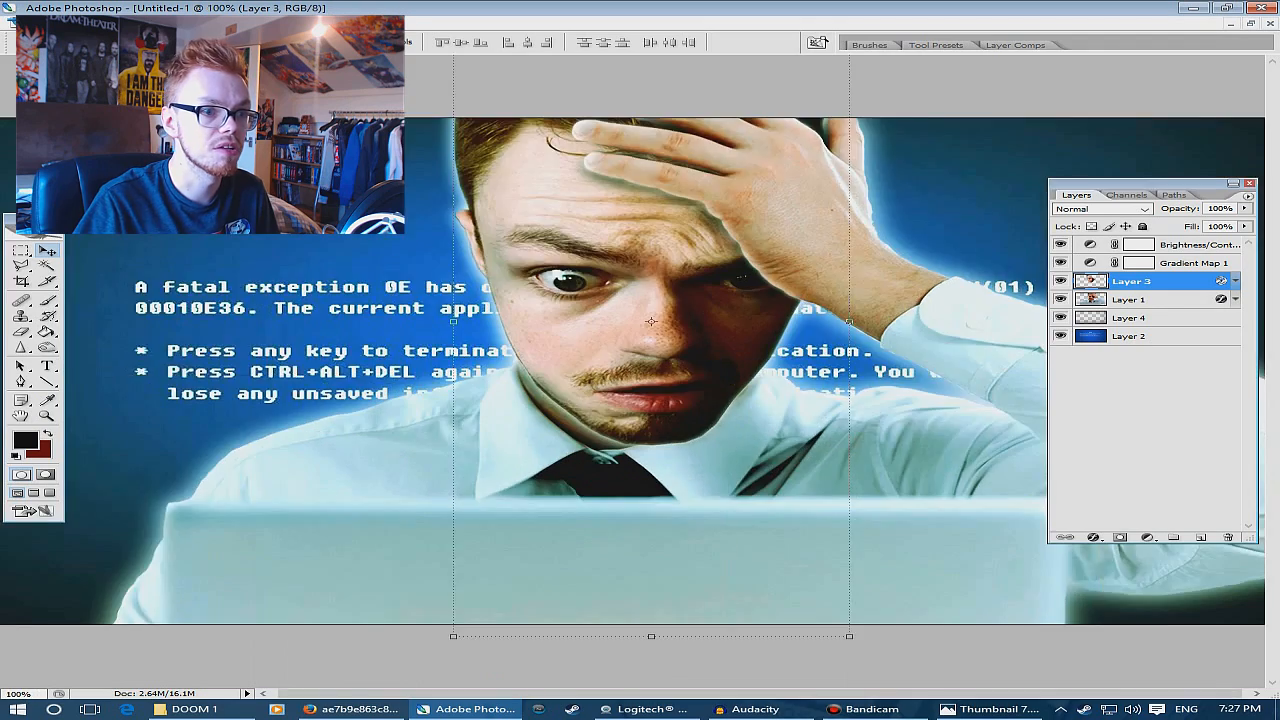
{"action": "key", "text": "alt+Tab"}
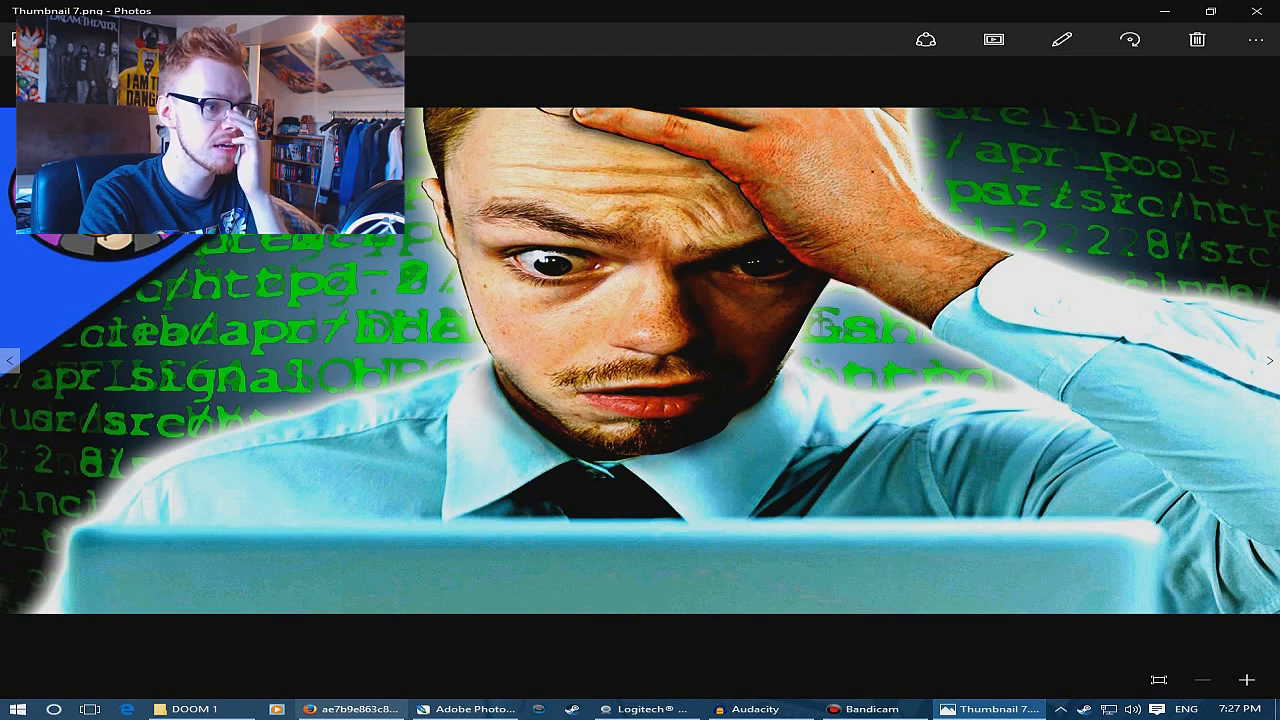
{"action": "key", "text": "alt+Tab"}
{"action": "key", "text": "alt+Tab"}
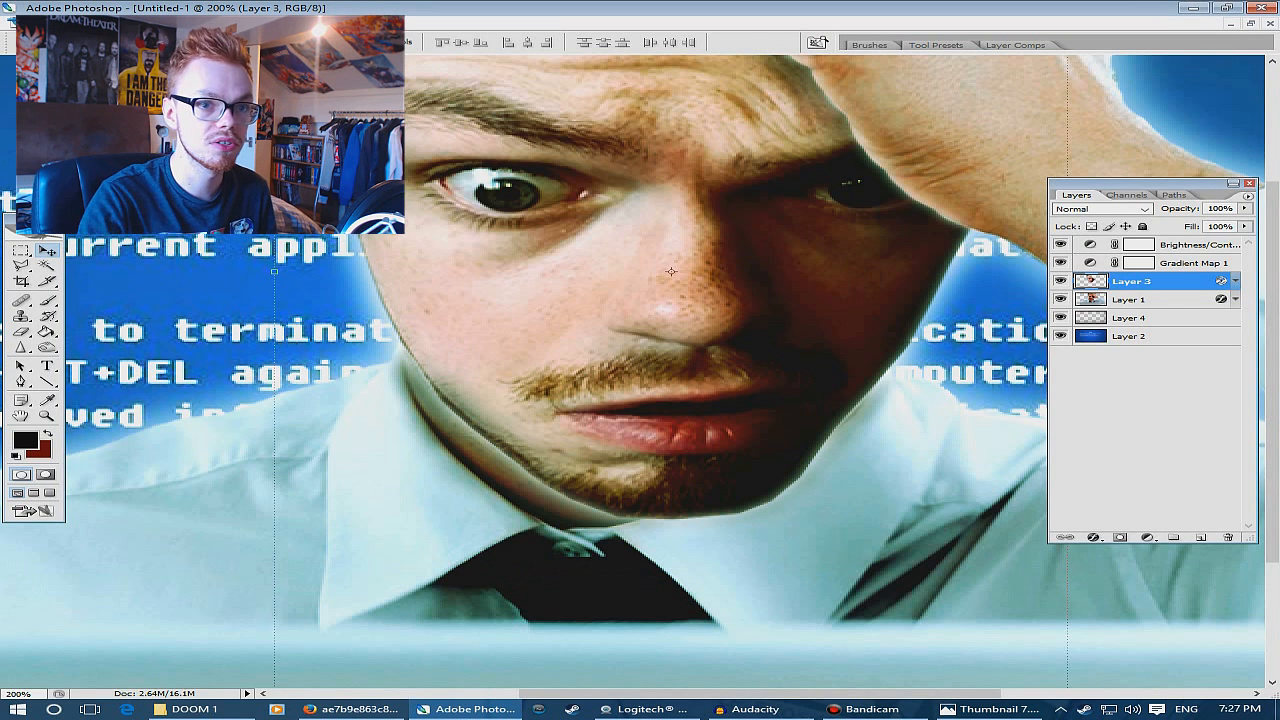
Duplicate Layer 3 and place Layer 3 copy directly beneath the original
{"action": "key", "text": "e"}
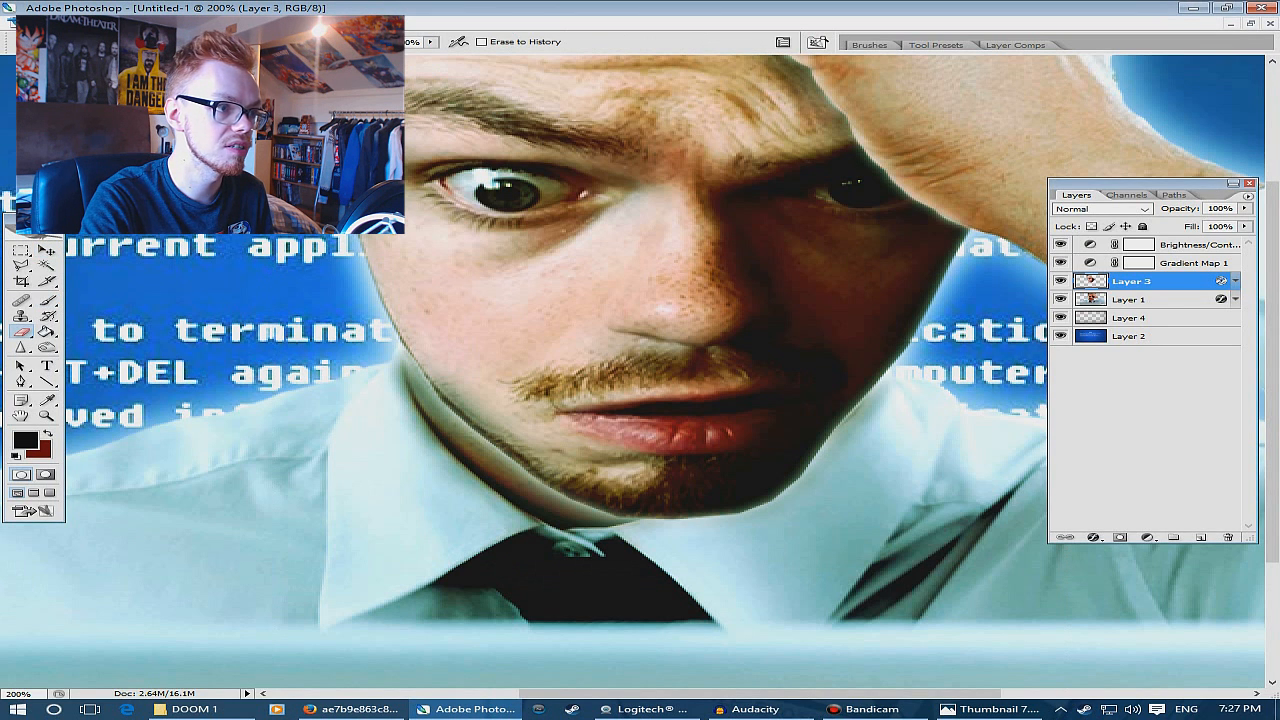
{"action": "scroll", "coordinate": [278, 353], "scroll_direction": "left", "scroll_amount": 1}
{"action": "right_click", "coordinate": [1140, 281]}
{"action": "left_click", "coordinate": [1100, 326]}
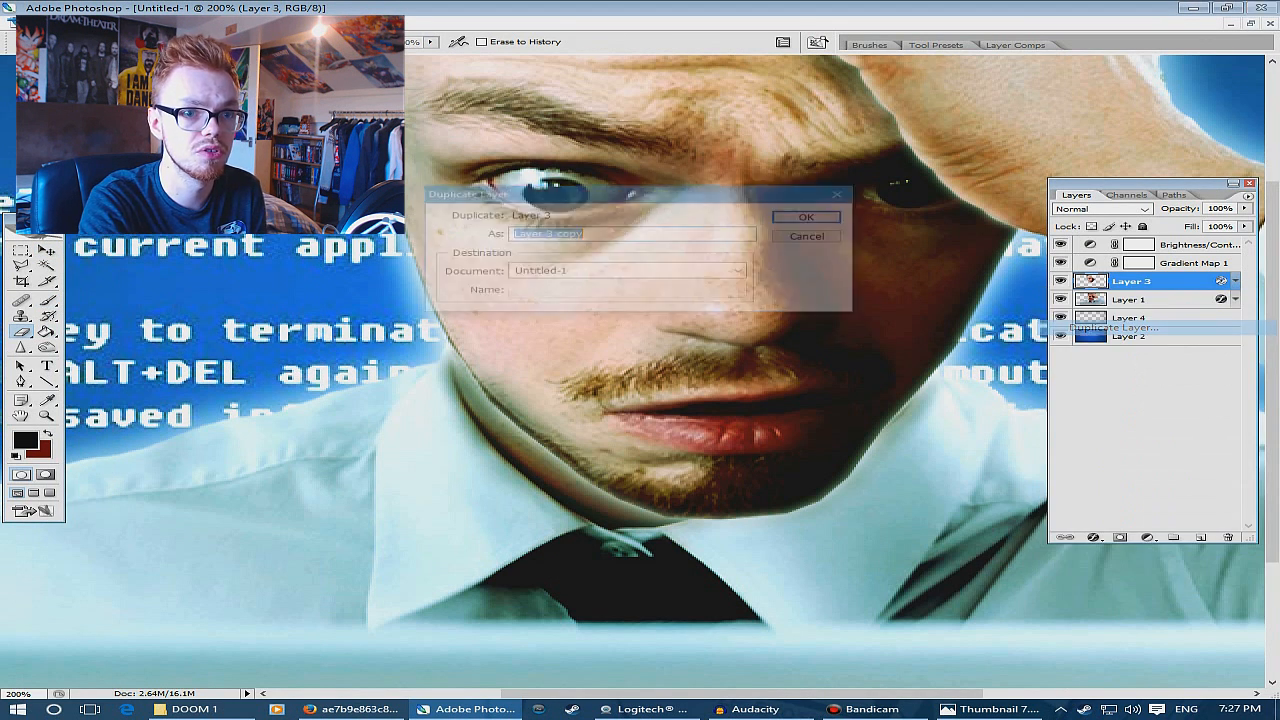
{"action": "key", "text": "Return"}
{"action": "left_click_drag", "start_coordinate": [1221, 281], "coordinate": [1221, 299]}
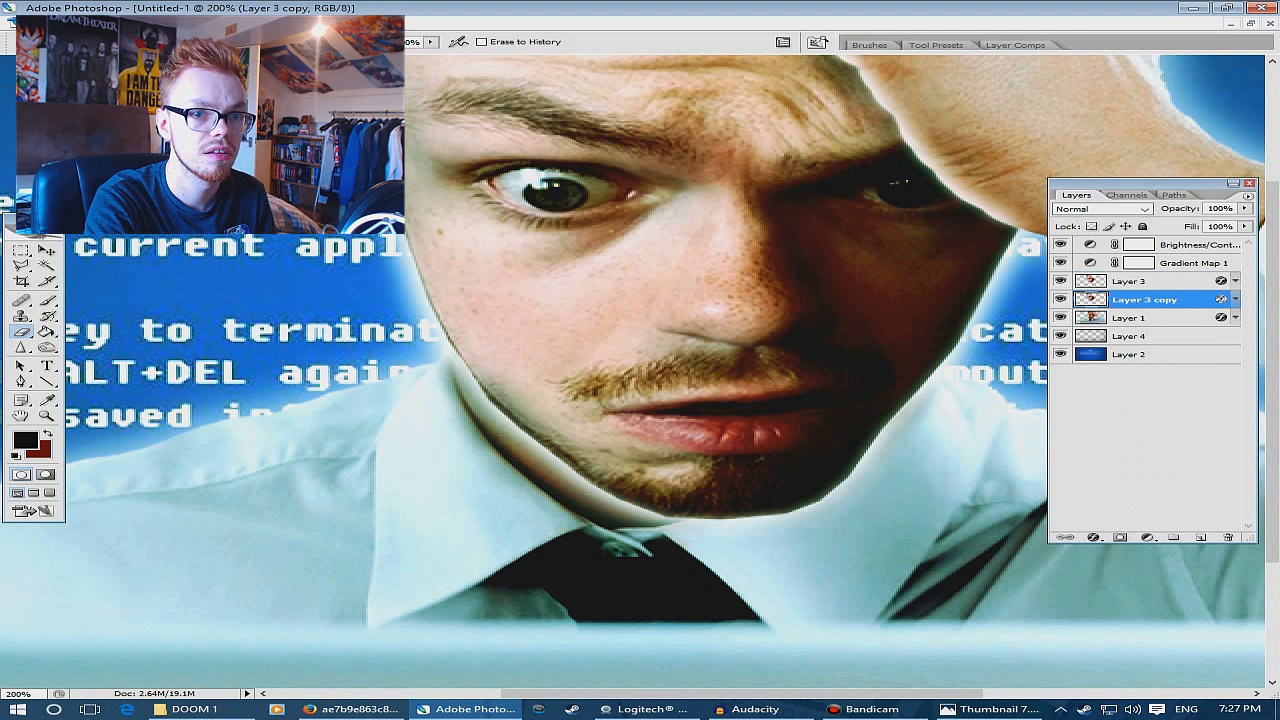
Turn off the Outer Glow effect on Layer 3 copy
{"action": "double_click", "coordinate": [1221, 299]}
{"action": "left_click", "coordinate": [291, 530]}
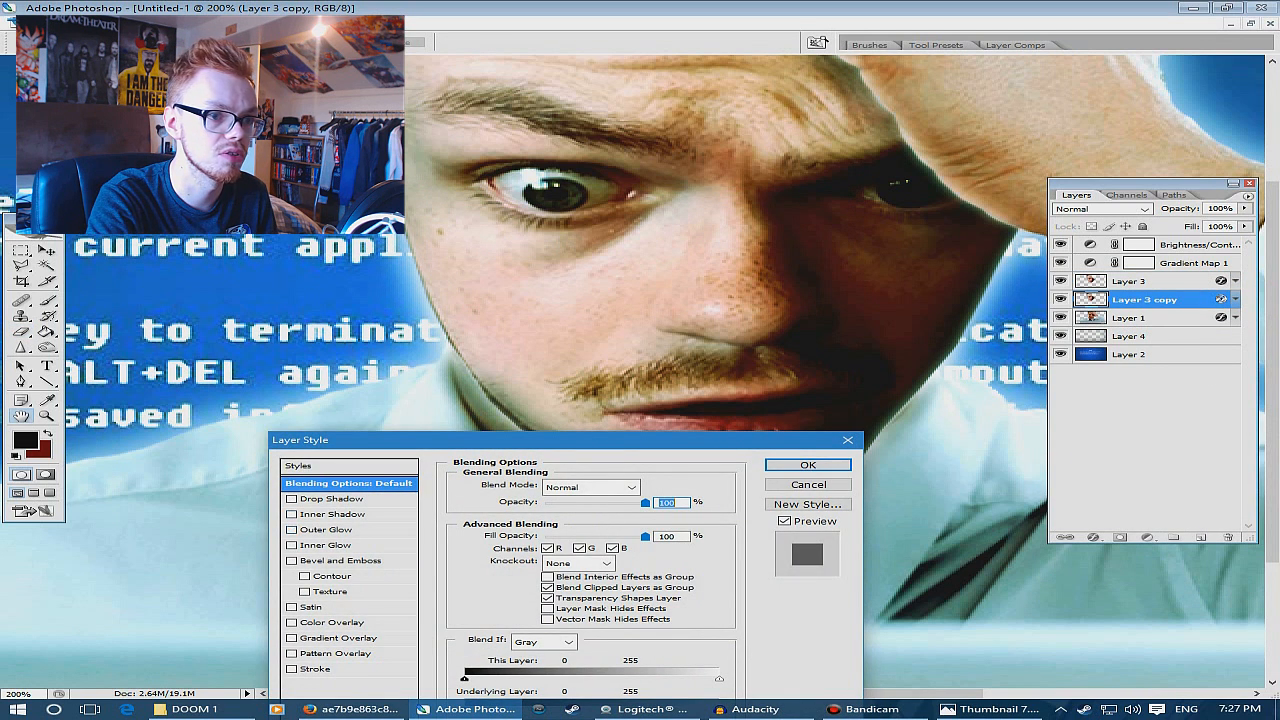
{"action": "left_click", "coordinate": [808, 465]}
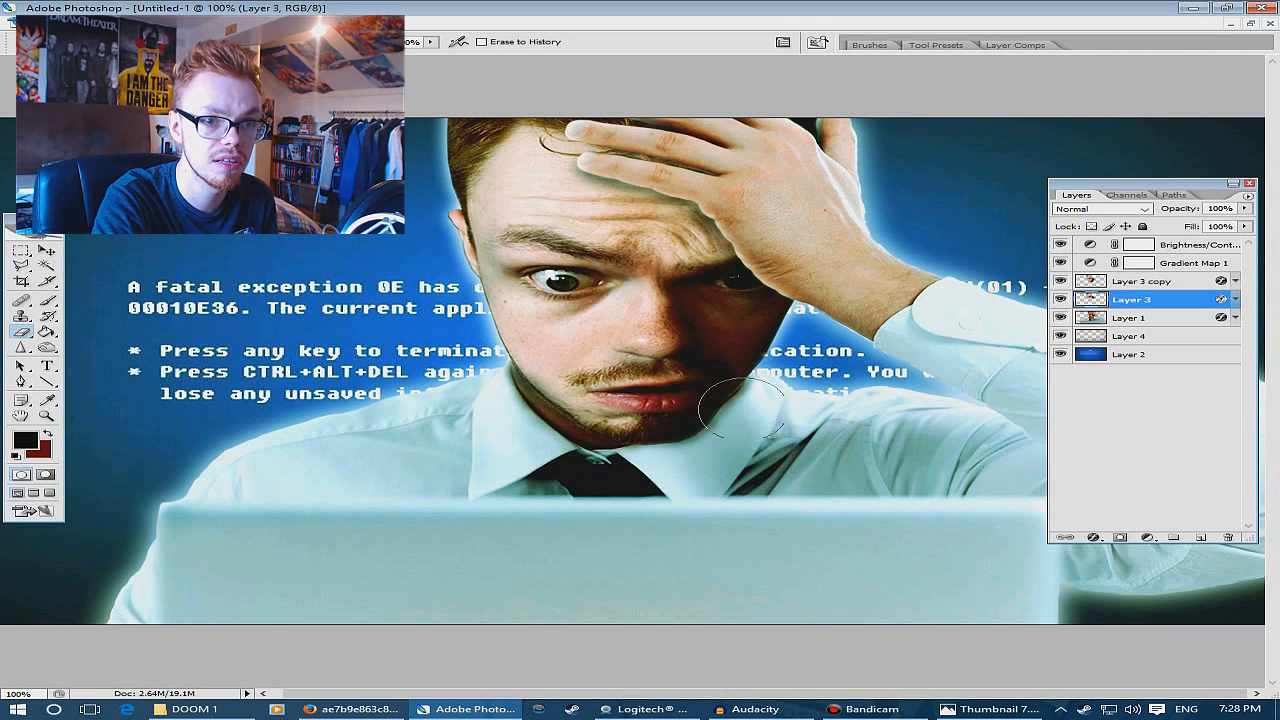
Move Layer 3 above Layer 3 copy and back beneath it, twice, to demonstrate the stacking order
{"action": "key", "text": "ctrl+bracketright"}
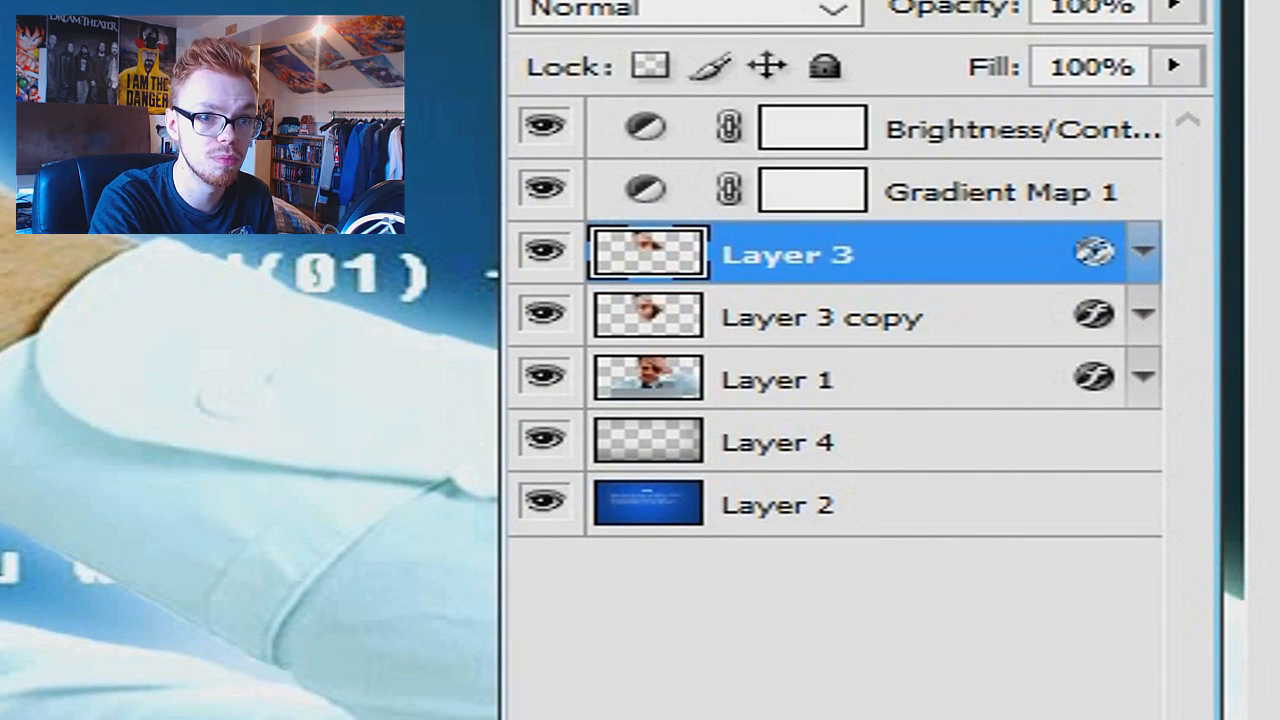
{"action": "left_click_drag", "start_coordinate": [788, 255], "coordinate": [788, 345]}
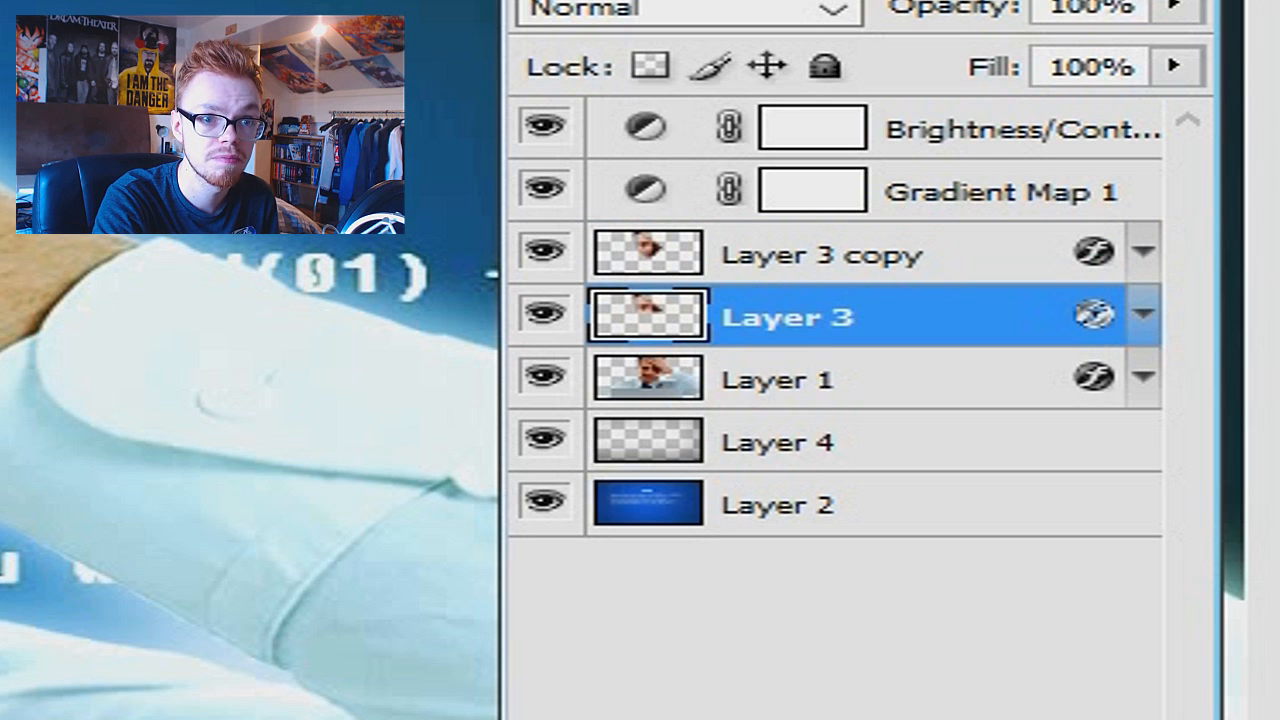
{"action": "key", "text": "ctrl+bracketright"}
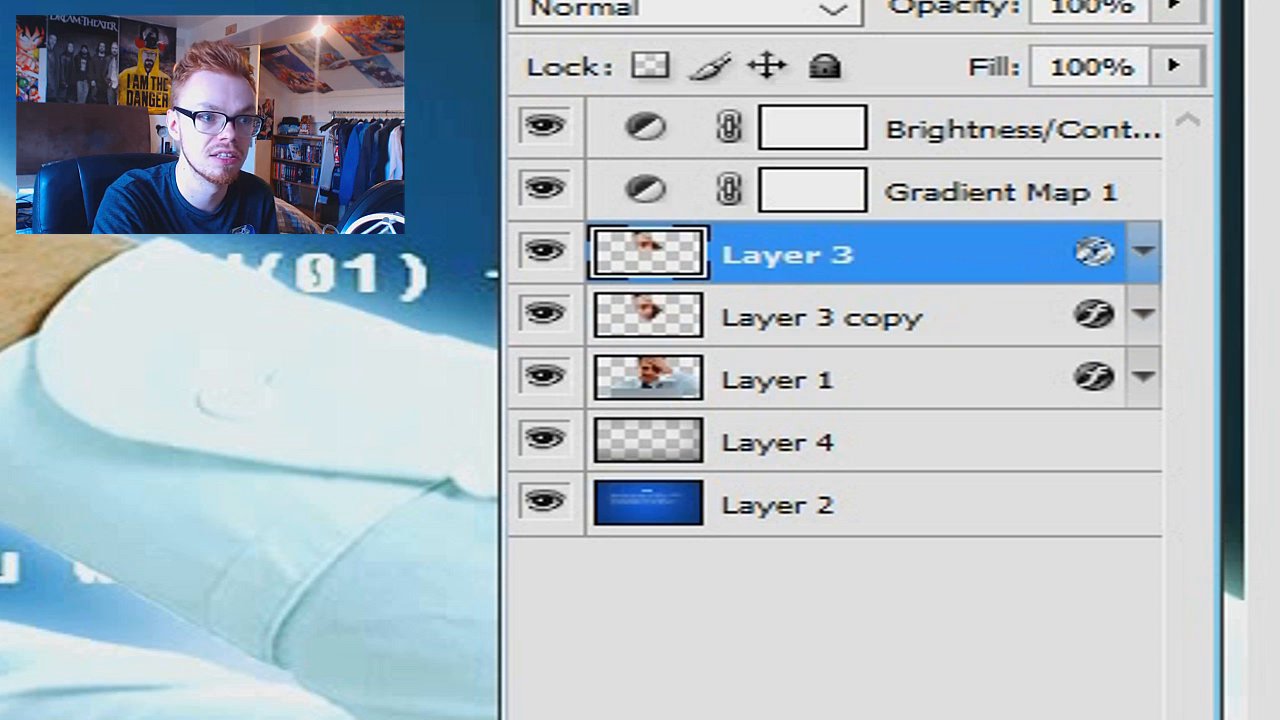
{"action": "left_click_drag", "start_coordinate": [788, 255], "coordinate": [788, 345]}
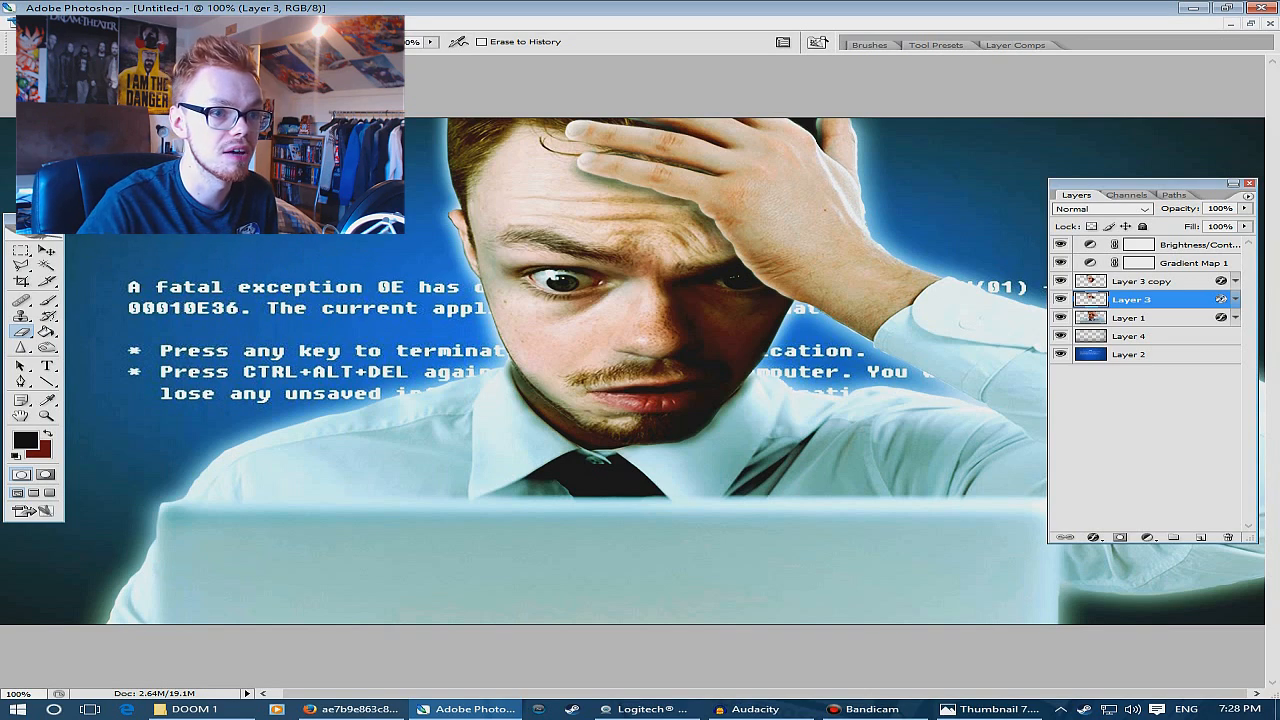
Examine the face edges and glow up close, and compare the composite with the Thumbnail 7.png reference in Photos
{"action": "key", "text": "ctrl+plus"}
{"action": "scroll", "coordinate": [528, 445], "scroll_direction": "up", "scroll_amount": 4}
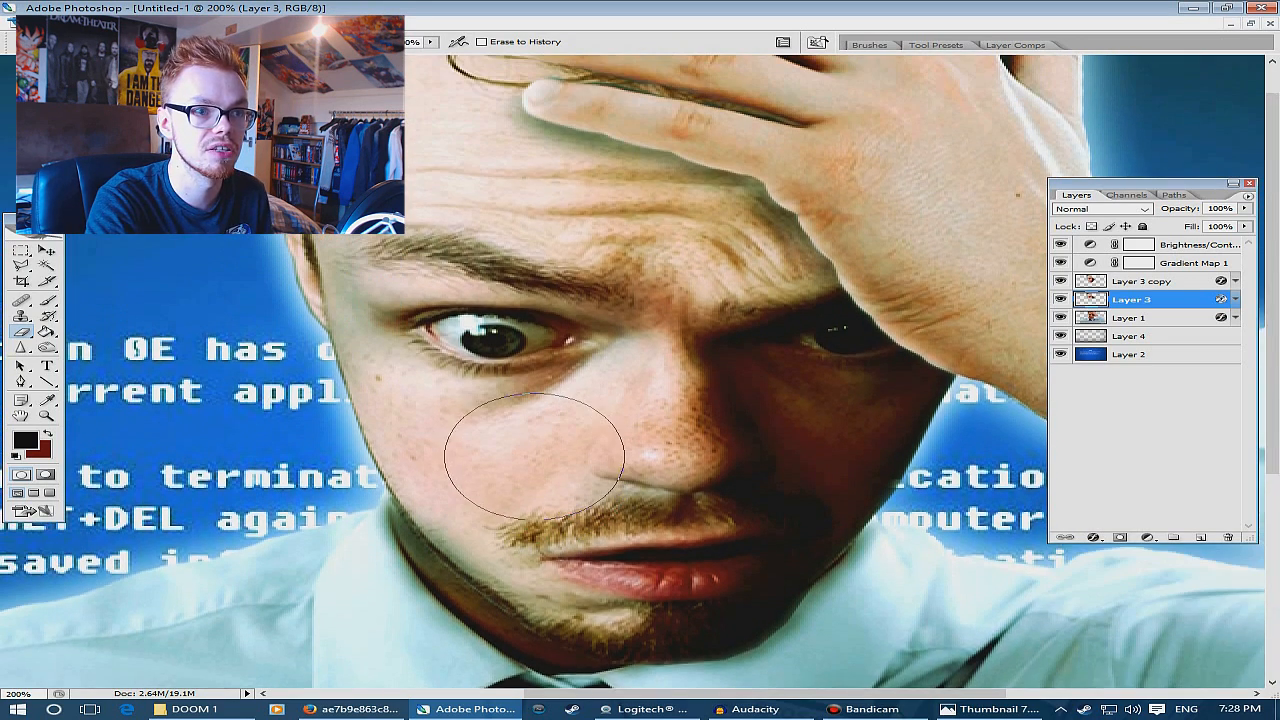
{"action": "scroll", "coordinate": [535, 455], "scroll_direction": "up", "scroll_amount": 1}
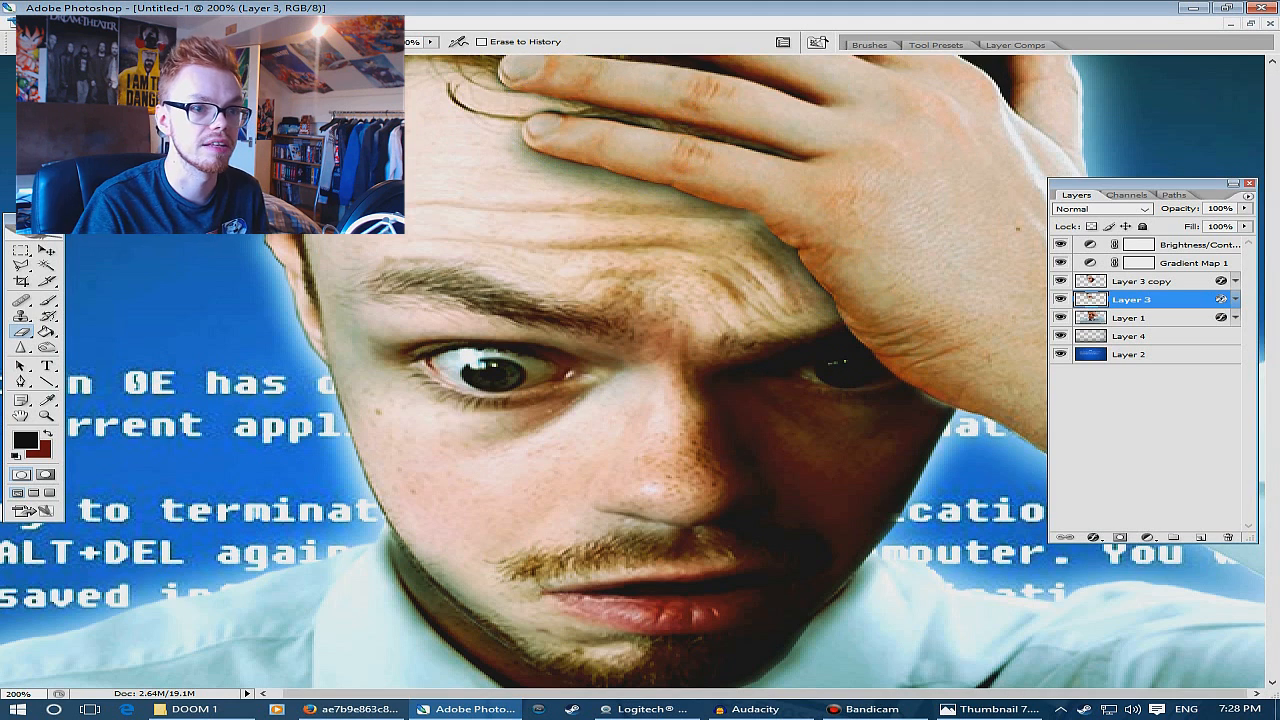
{"action": "key", "text": "ctrl+minus"}
{"action": "key", "text": "ctrl+minus"}
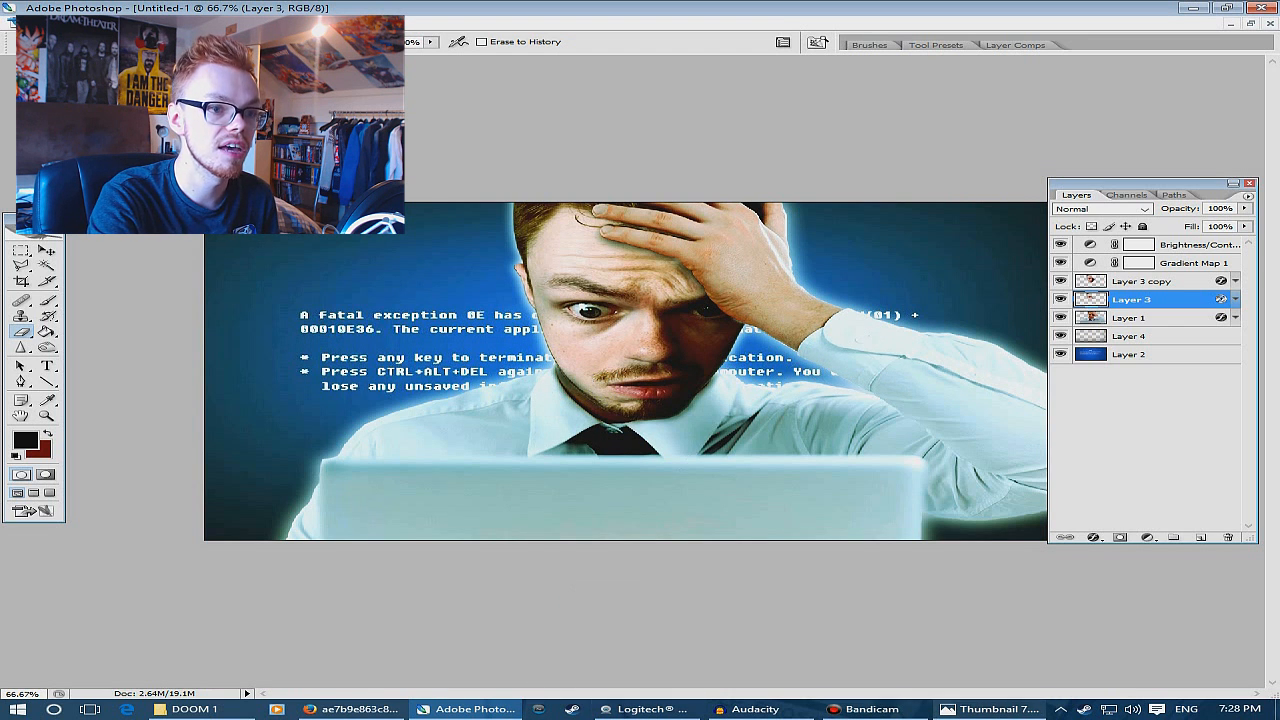
{"action": "left_click", "coordinate": [990, 709]}
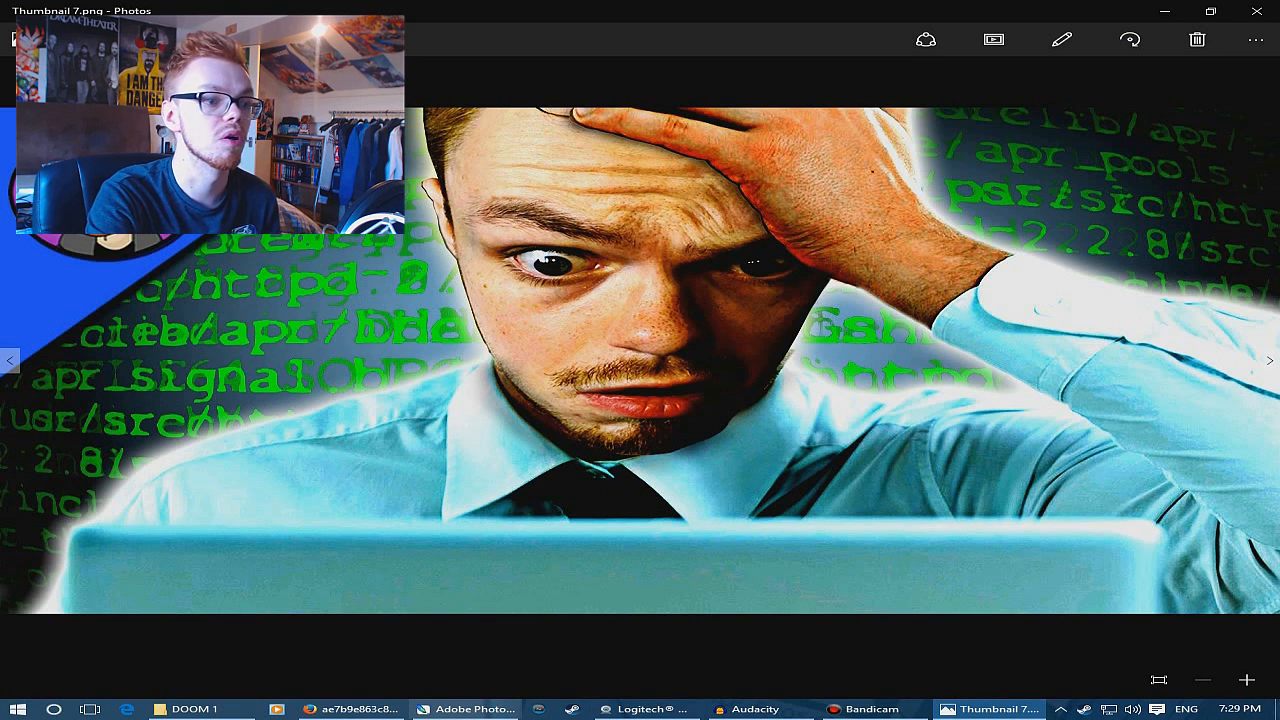
{"action": "left_click", "coordinate": [468, 709]}
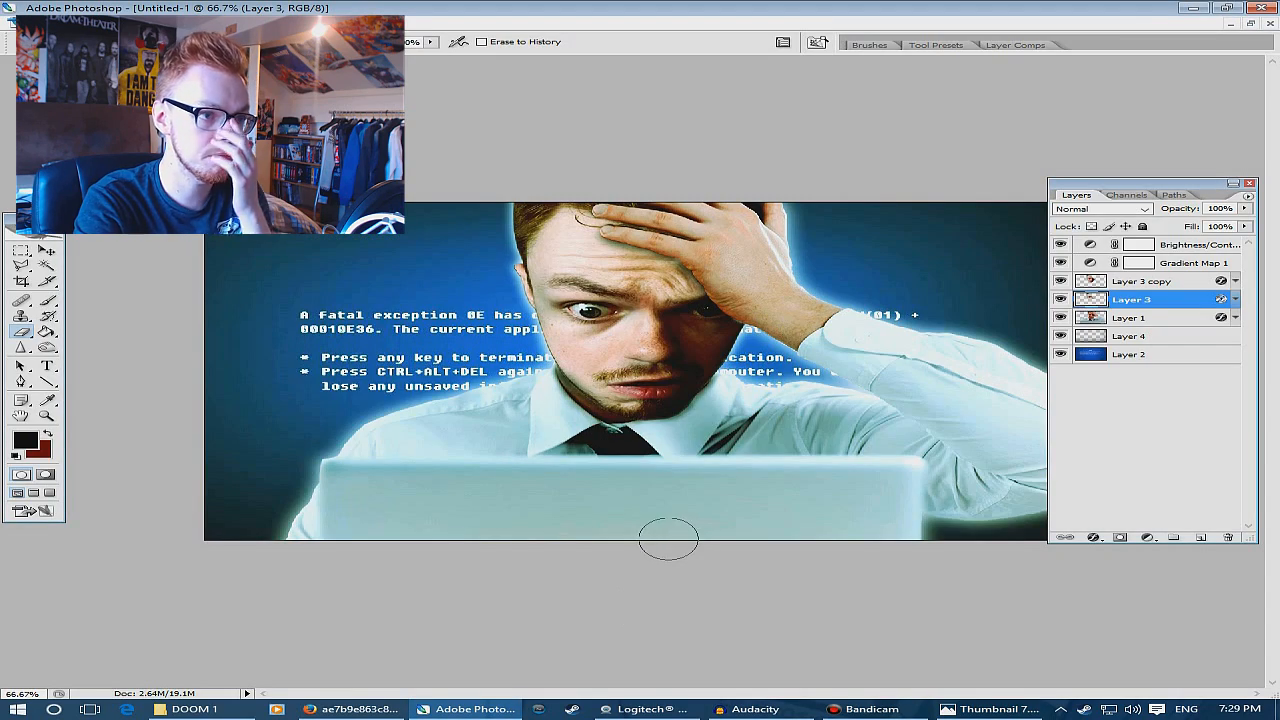
{"action": "left_click", "coordinate": [990, 709]}
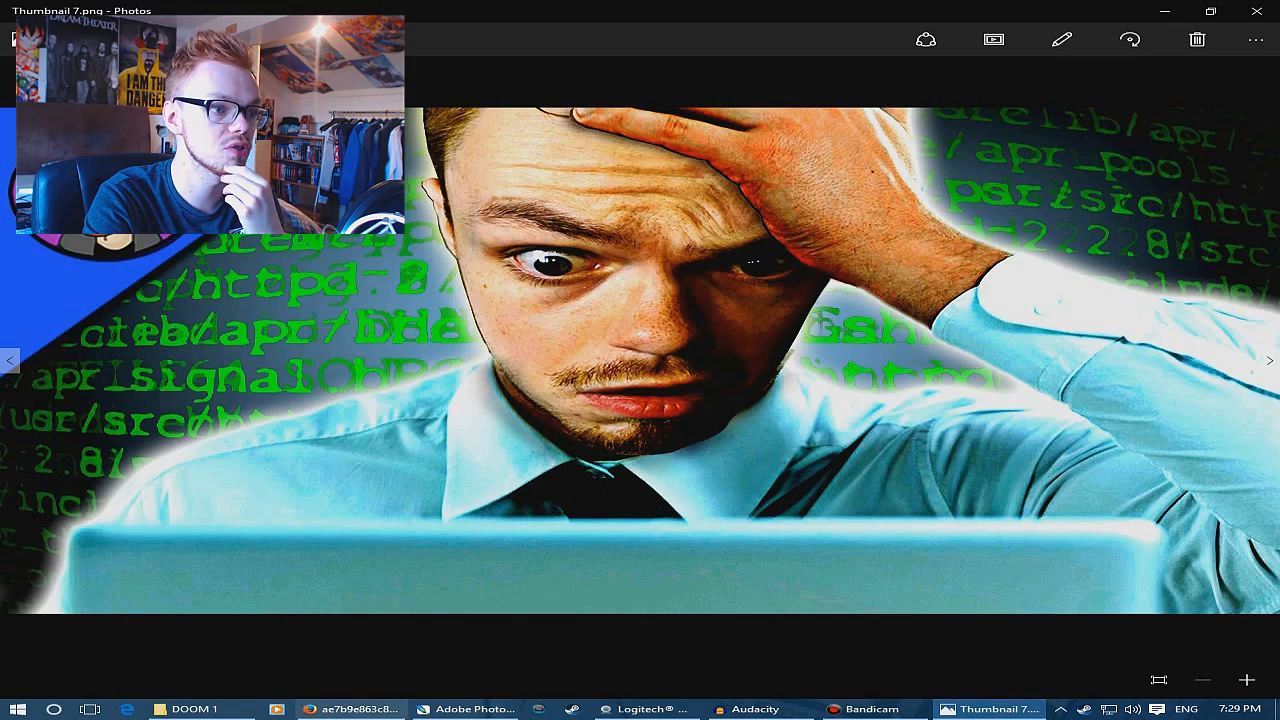
{"action": "left_click", "coordinate": [356, 709]}
{"action": "left_click", "coordinate": [468, 709]}
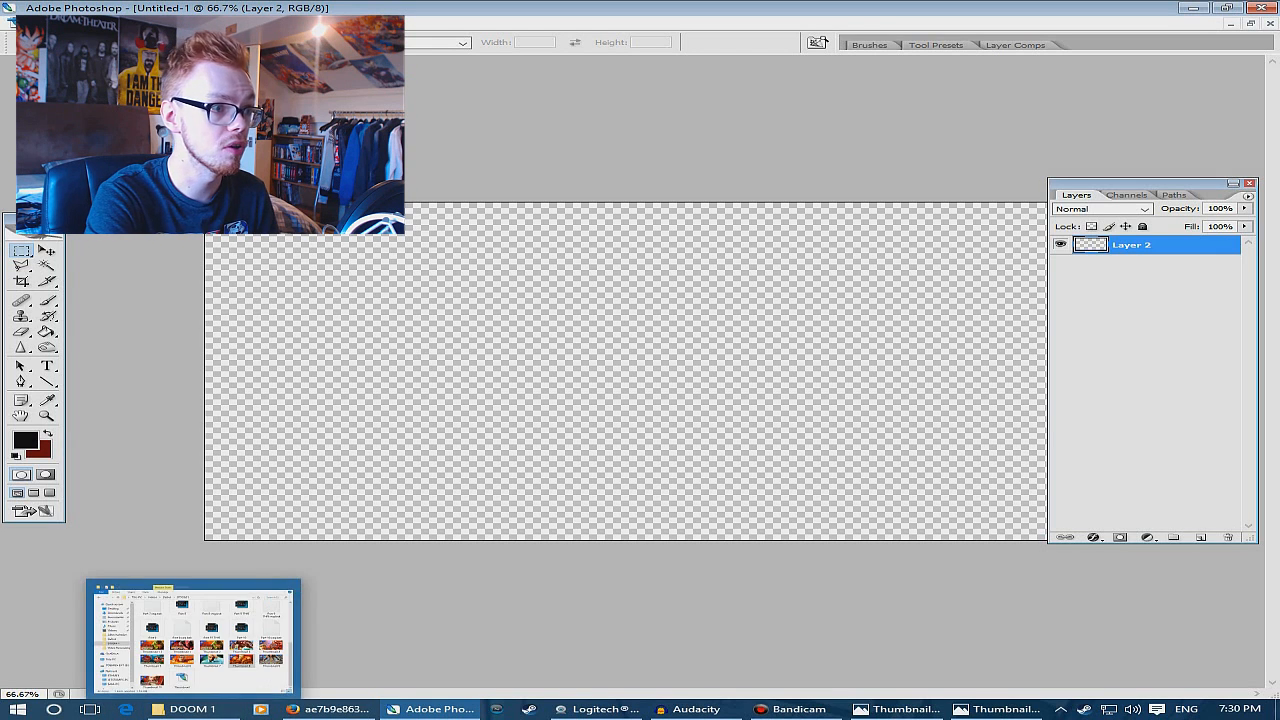
Preview the me evil.jpg photo and its cut-out me evil render.png in Photos
{"action": "left_click_drag", "start_coordinate": [21, 265], "coordinate": [95, 280]}
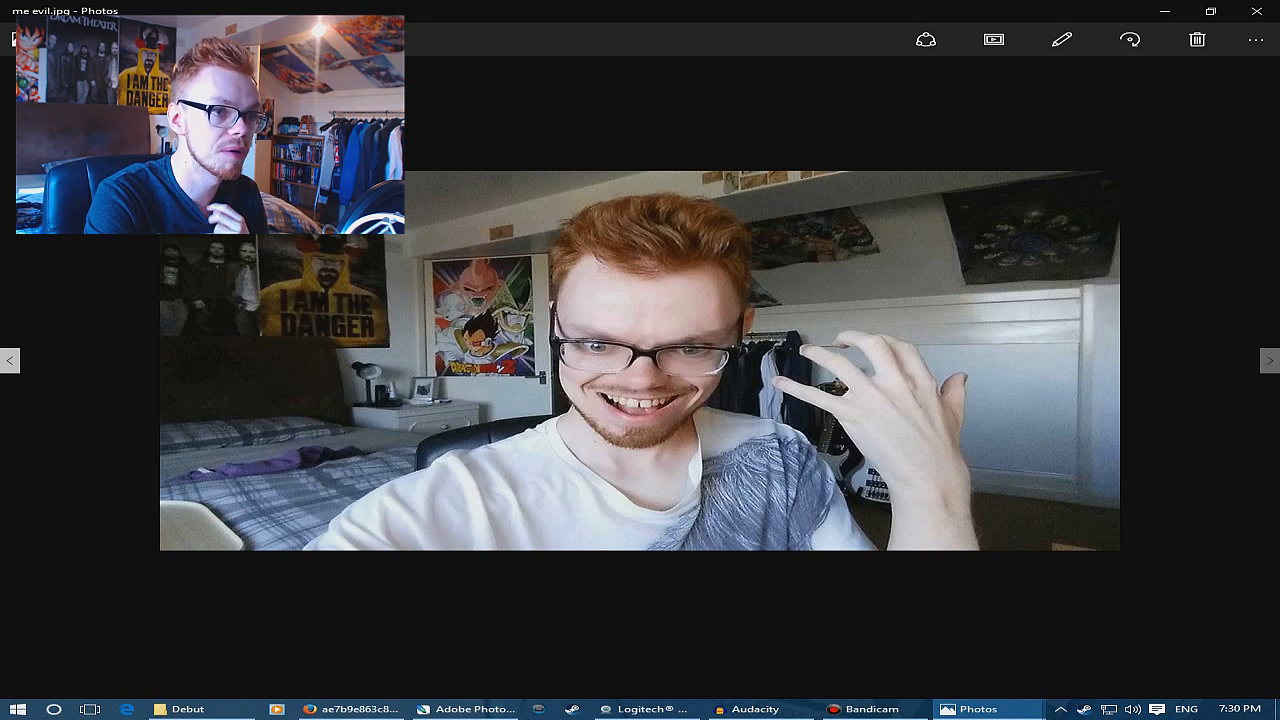
{"action": "key", "text": "Right"}
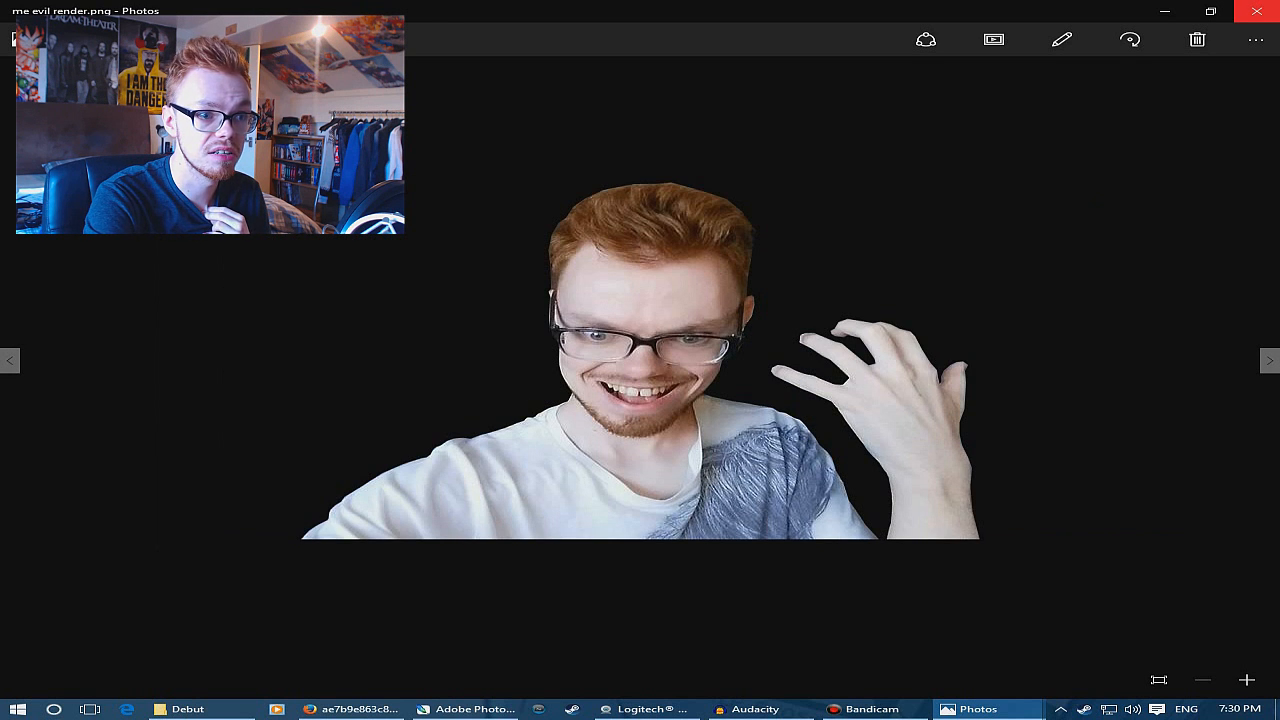
{"action": "left_click", "coordinate": [1257, 11]}
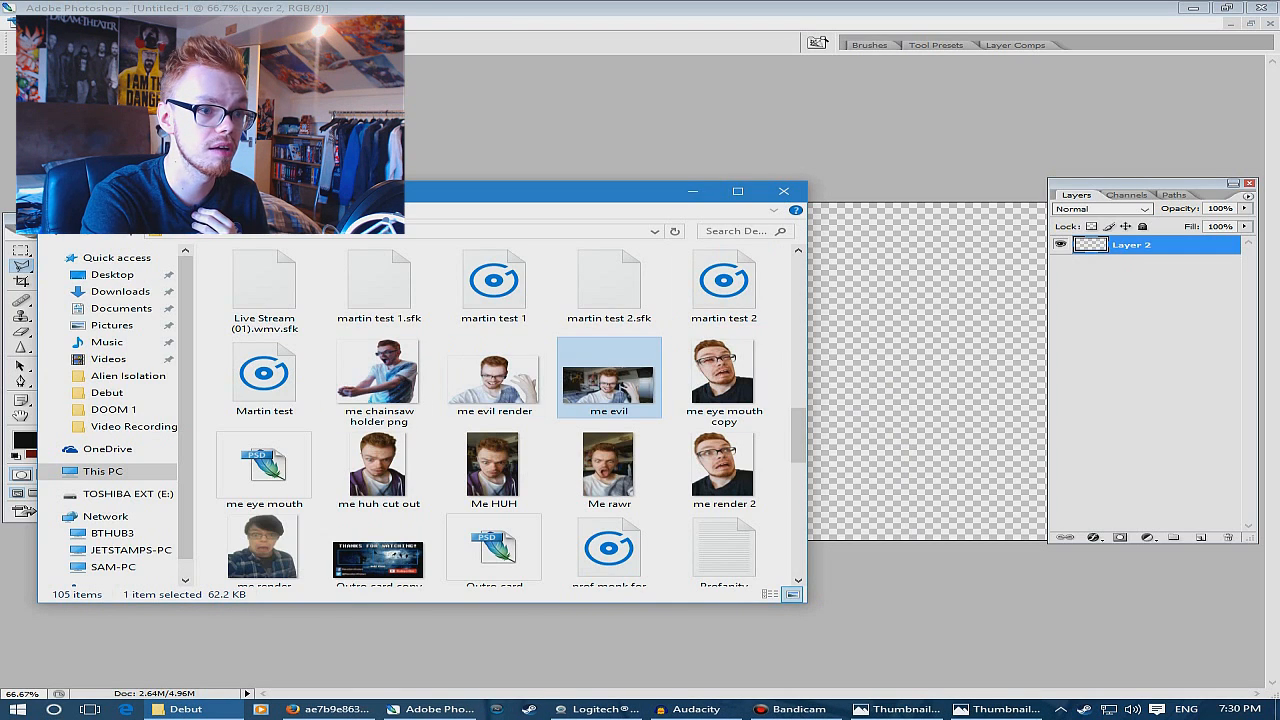
Open me evil render.png from the Debut folder in Photoshop and transfer the whole figure into Untitled-1 as a new layer
{"action": "left_click", "coordinate": [494, 378]}
{"action": "left_click_drag", "start_coordinate": [494, 378], "coordinate": [900, 380]}
{"action": "key", "text": "ctrl+a"}
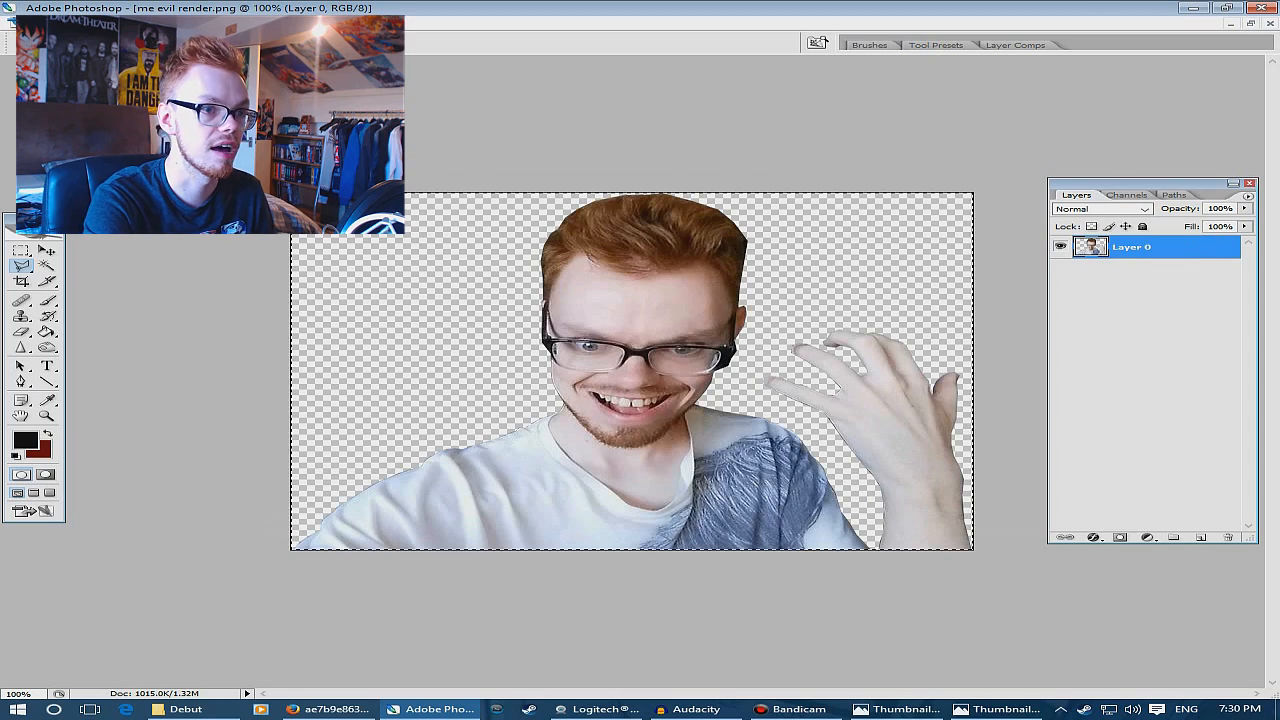
{"action": "key", "text": "ctrl+x"}
{"action": "left_click", "coordinate": [1270, 23]}
{"action": "left_click", "coordinate": [652, 277]}
{"action": "key", "text": "ctrl+v"}
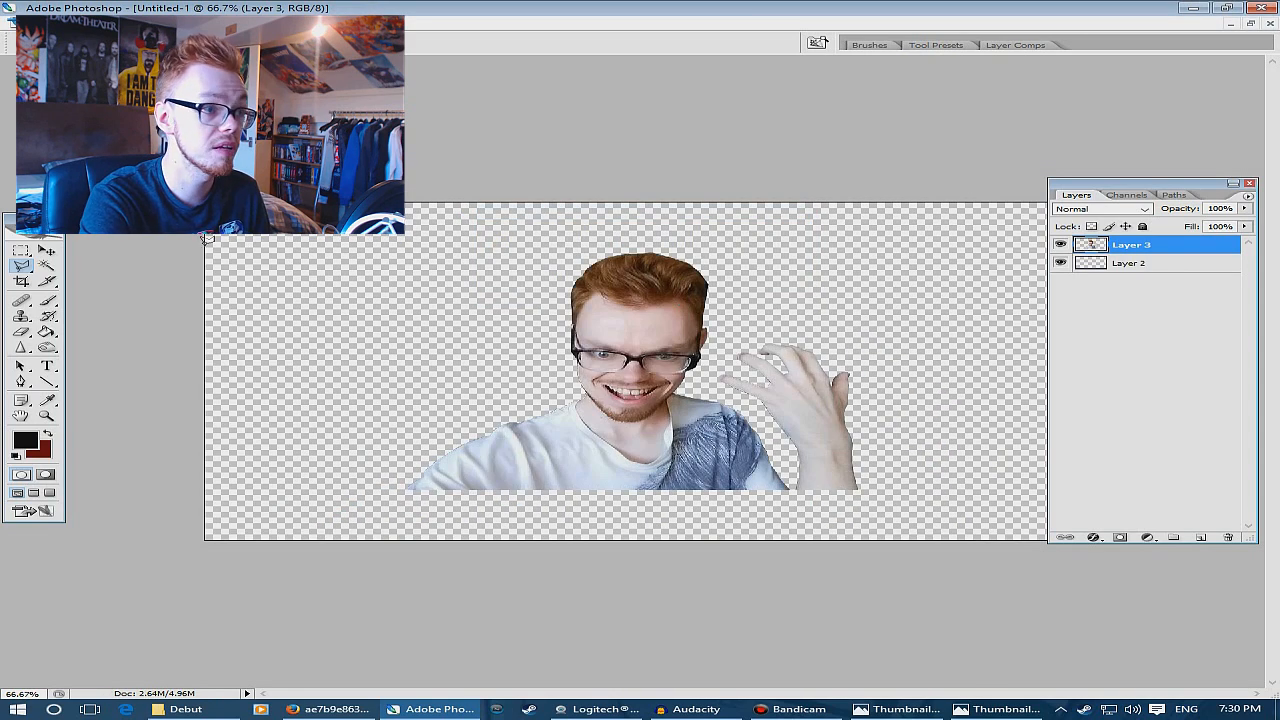
Enlarge the figure on Layer 3 and position it centrally with the hair cropped by the canvas's upper edge
{"action": "left_click_drag", "start_coordinate": [645, 350], "coordinate": [591, 287]}
{"action": "key", "text": "ctrl+t"}
{"action": "left_click_drag", "start_coordinate": [804, 428], "coordinate": [1011, 537]}
{"action": "key", "text": "Return"}
{"action": "left_click_drag", "start_coordinate": [660, 400], "coordinate": [619, 316]}
{"action": "key", "text": "ctrl+t"}
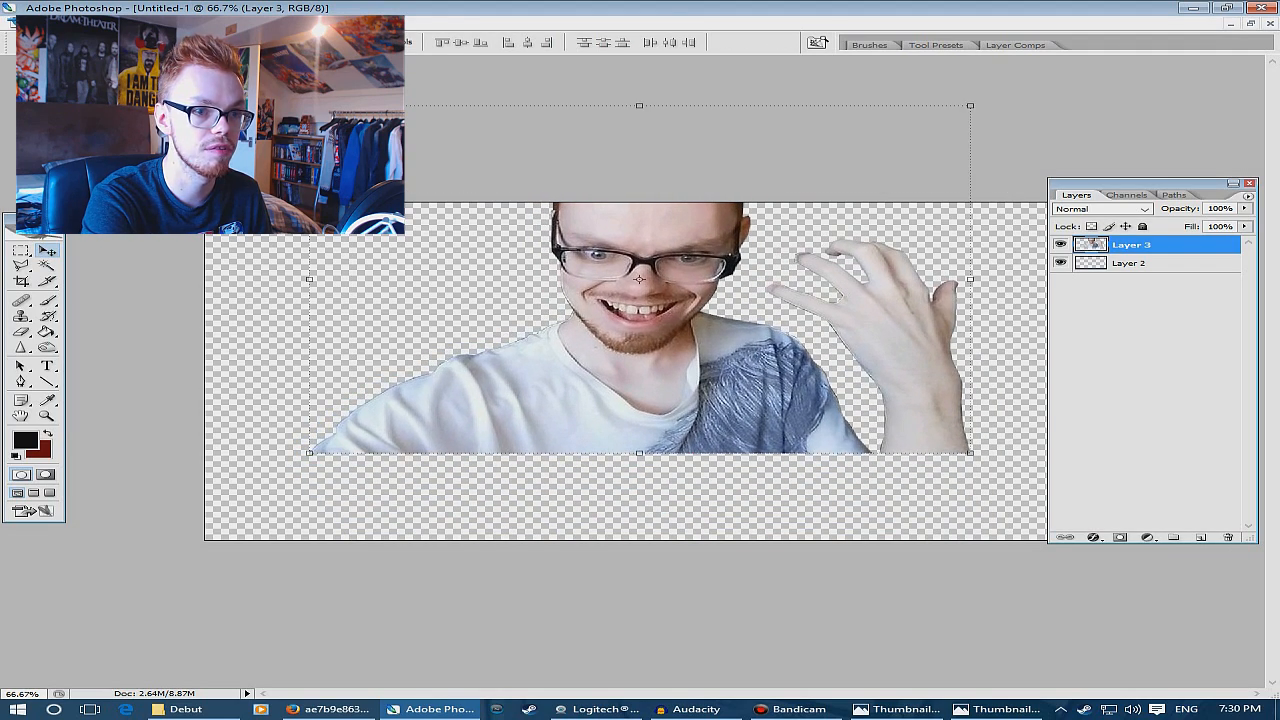
{"action": "key", "text": "ctrl+plus"}
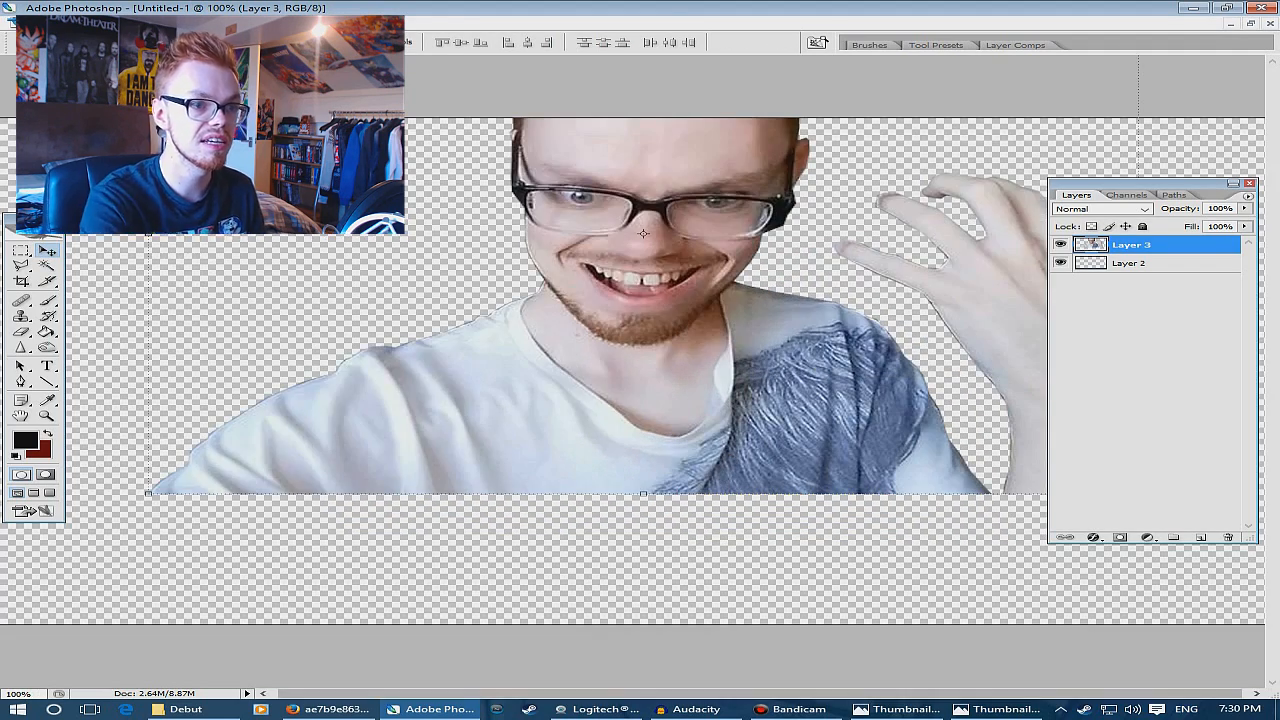
{"action": "key", "text": "Return"}
Clear the view around the figure's raised hand and select the whole hand and wrist with a freehand Lasso outline
{"action": "key", "text": "m"}
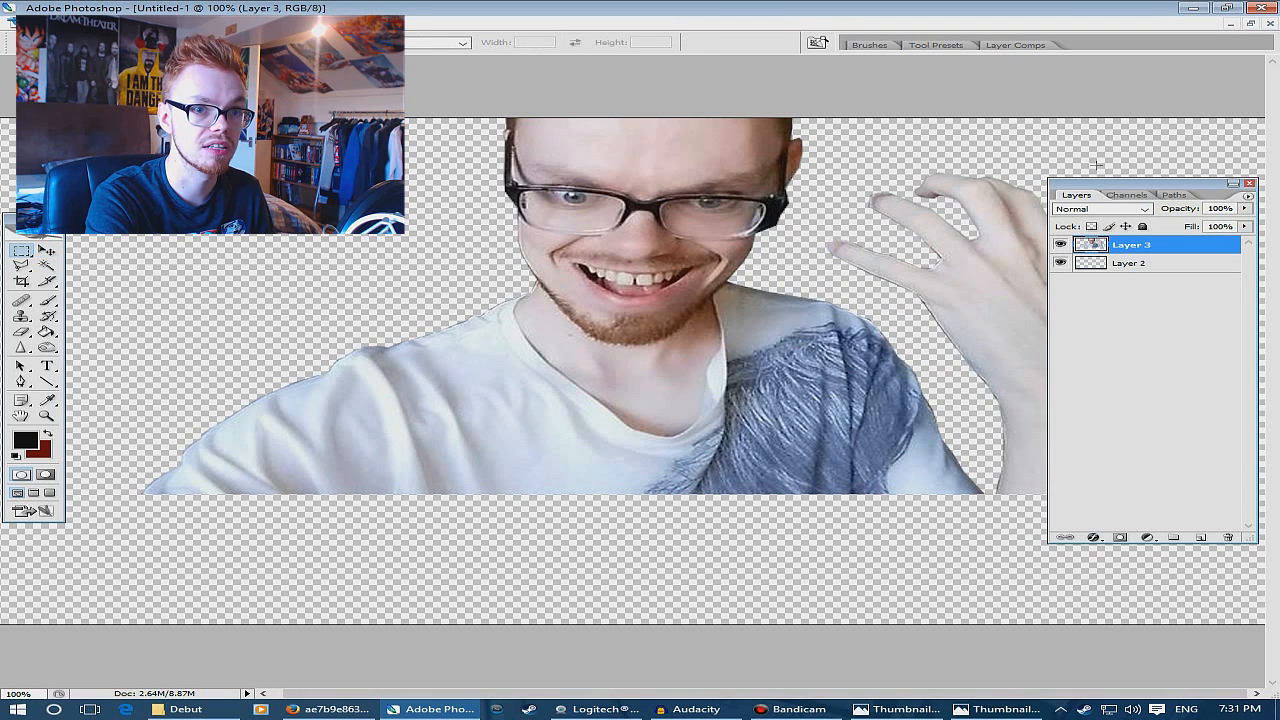
{"action": "left_click_drag", "start_coordinate": [1140, 184], "coordinate": [330, 175]}
{"action": "left_click", "coordinate": [21, 266]}
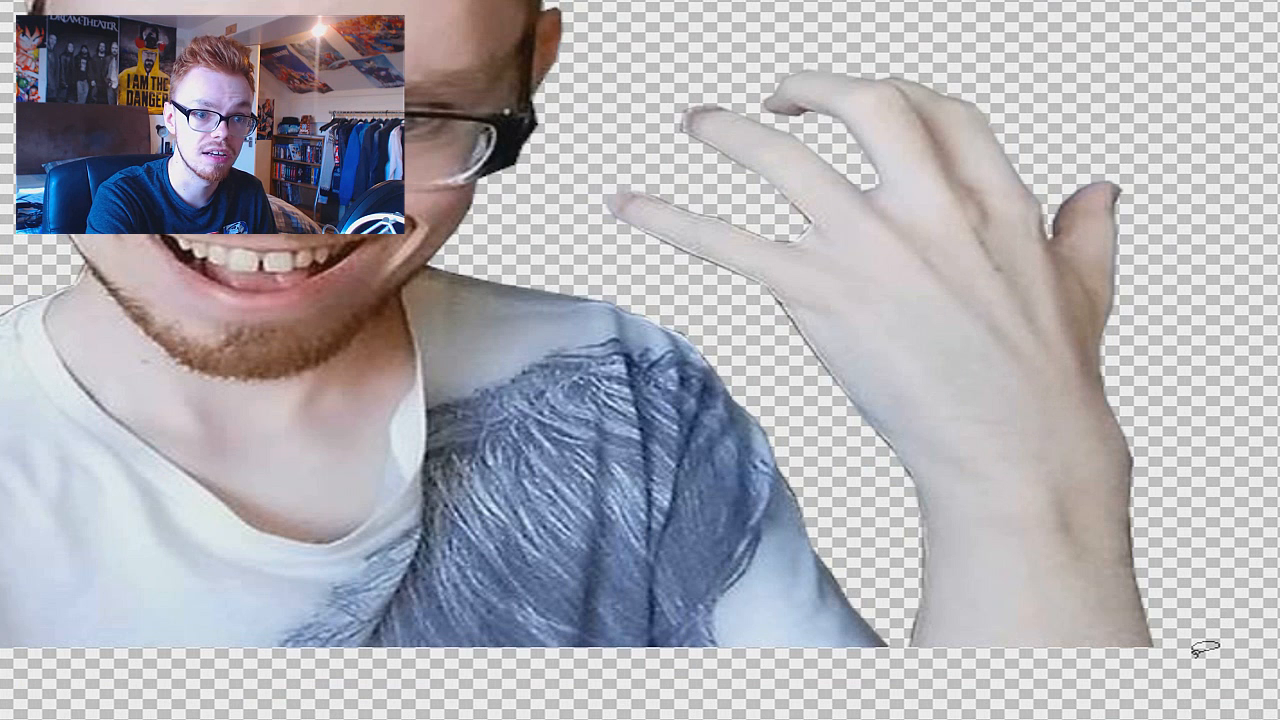
{"action": "mouse_move", "coordinate": [1197, 655]}
{"action": "left_mouse_down"}
{"action": "mouse_move", "coordinate": [1254, 470]}
{"action": "mouse_move", "coordinate": [1264, 310]}
{"action": "mouse_move", "coordinate": [1214, 160]}
{"action": "mouse_move", "coordinate": [1135, 78]}
{"action": "mouse_move", "coordinate": [976, 30]}
{"action": "mouse_move", "coordinate": [772, 16]}
{"action": "mouse_move", "coordinate": [674, 38]}
{"action": "mouse_move", "coordinate": [581, 101]}
{"action": "mouse_move", "coordinate": [546, 200]}
{"action": "mouse_move", "coordinate": [589, 245]}
{"action": "mouse_move", "coordinate": [751, 348]}
{"action": "mouse_move", "coordinate": [873, 530]}
{"action": "mouse_move", "coordinate": [904, 651]}
{"action": "mouse_move", "coordinate": [971, 695]}
{"action": "mouse_move", "coordinate": [1124, 685]}
{"action": "mouse_move", "coordinate": [1195, 658]}
{"action": "left_mouse_up"}
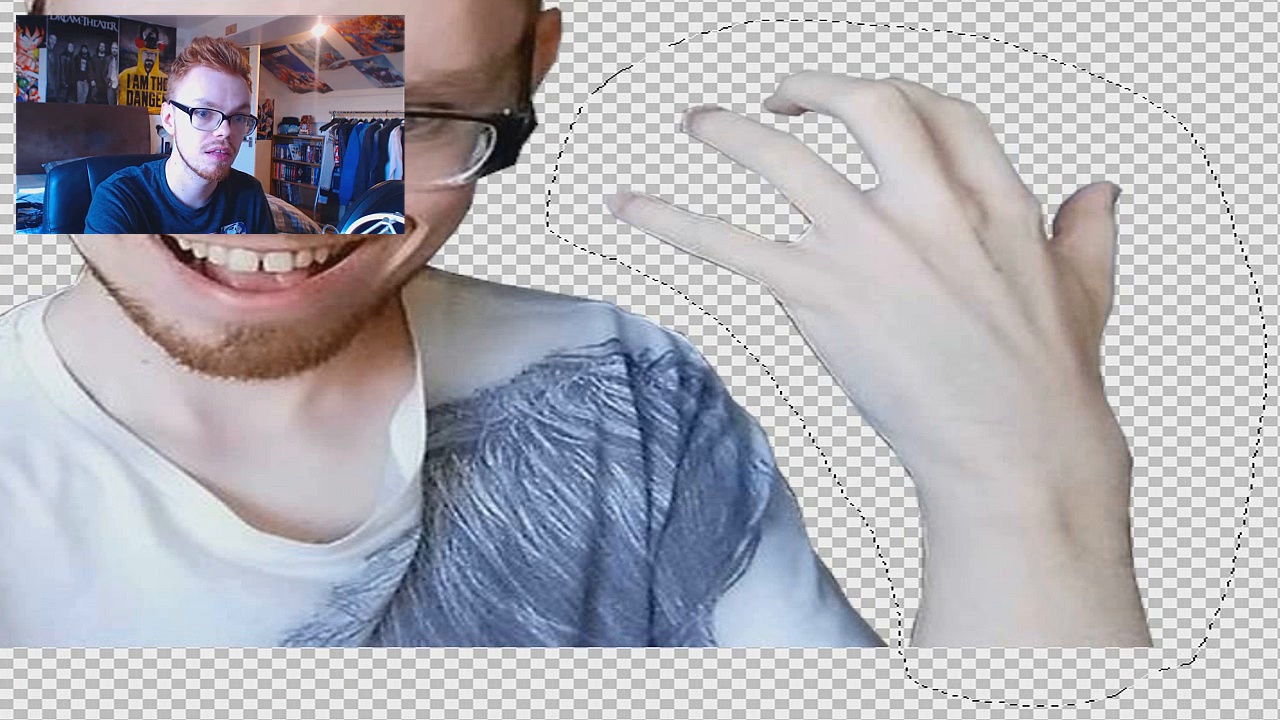
Copy the selected hand from Layer 3 onto a new layer, Layer 4
{"action": "key", "text": "ctrl+t"}
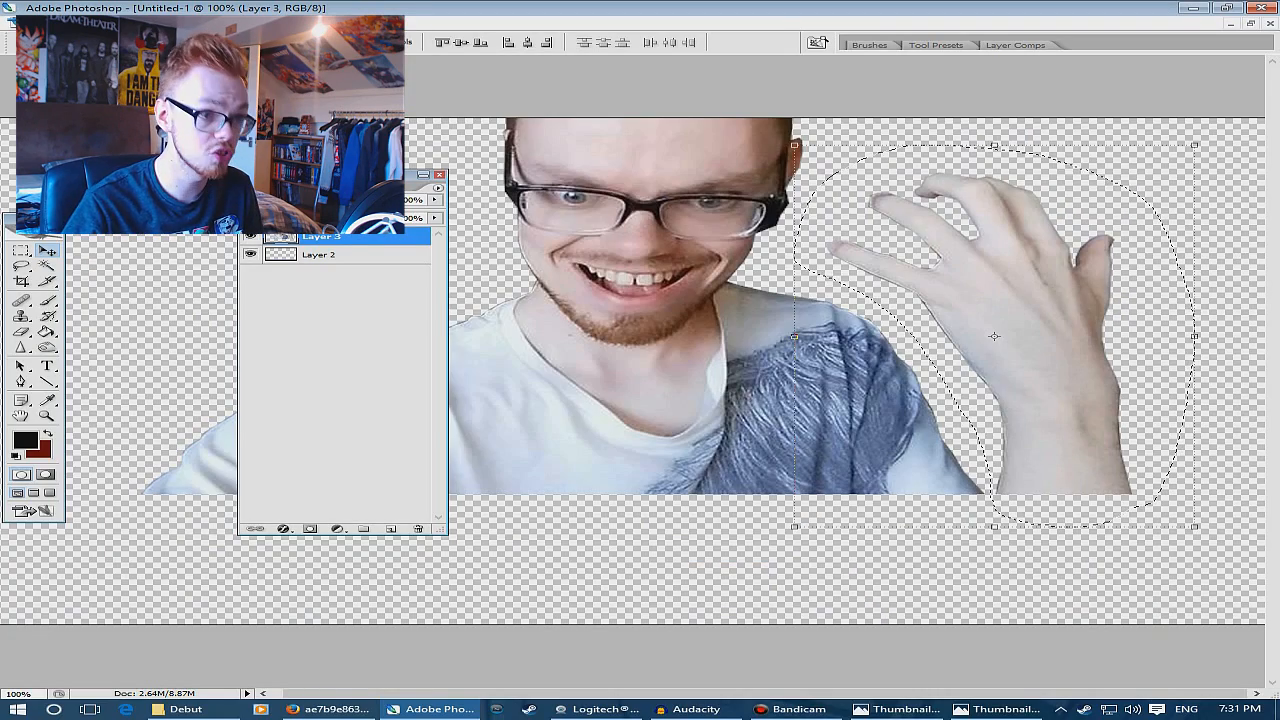
{"action": "key", "text": "ctrl+shift+n"}
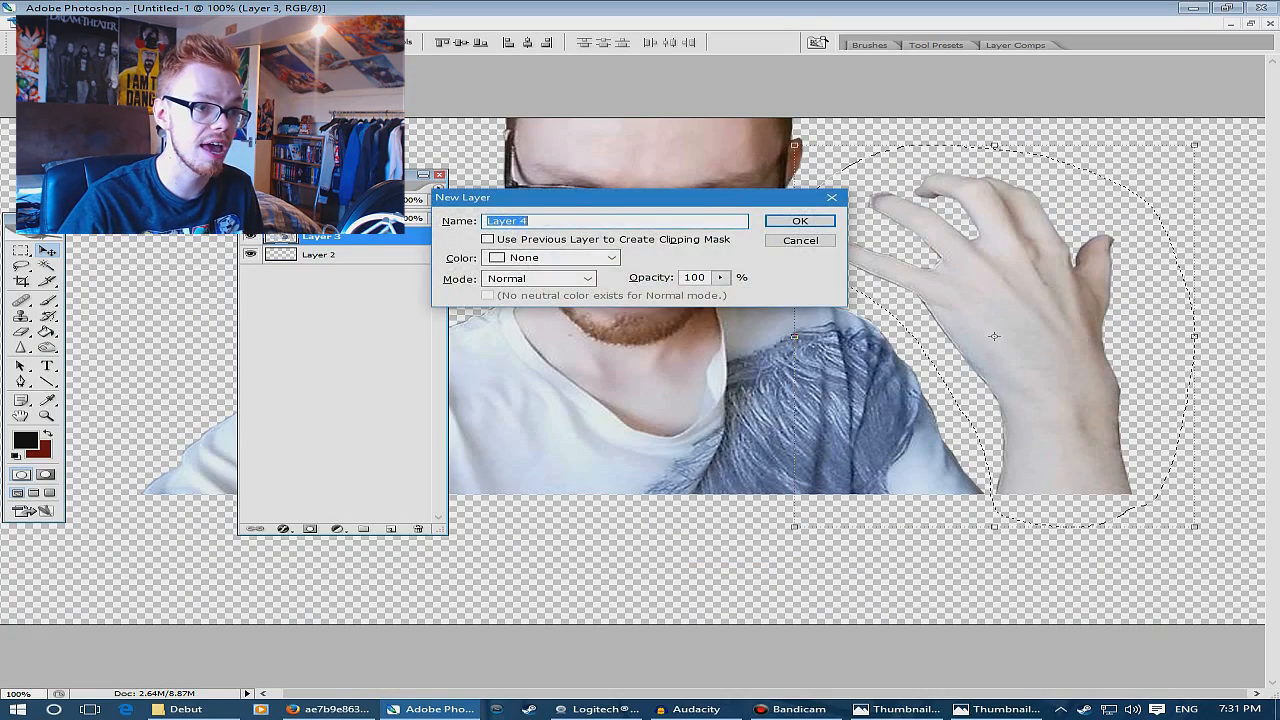
{"action": "key", "text": "Return"}
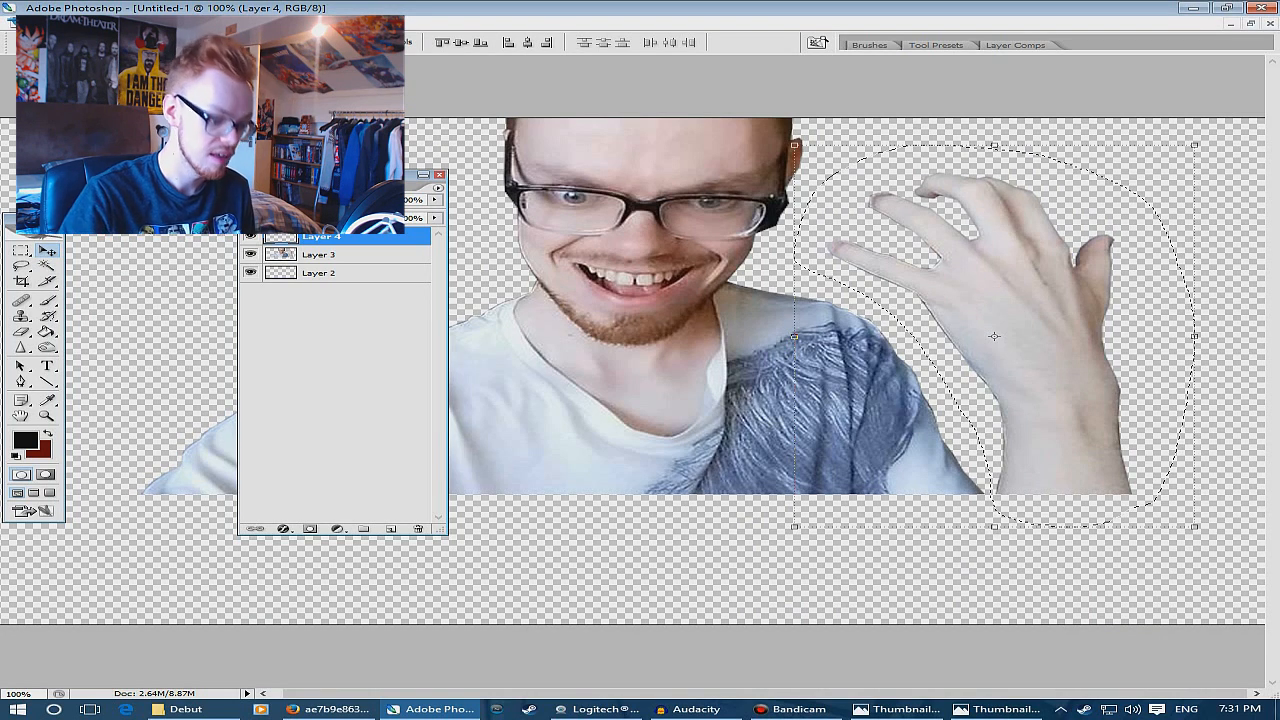
{"action": "key", "text": "ctrl+v"}
{"action": "key", "text": "ctrl+minus"}
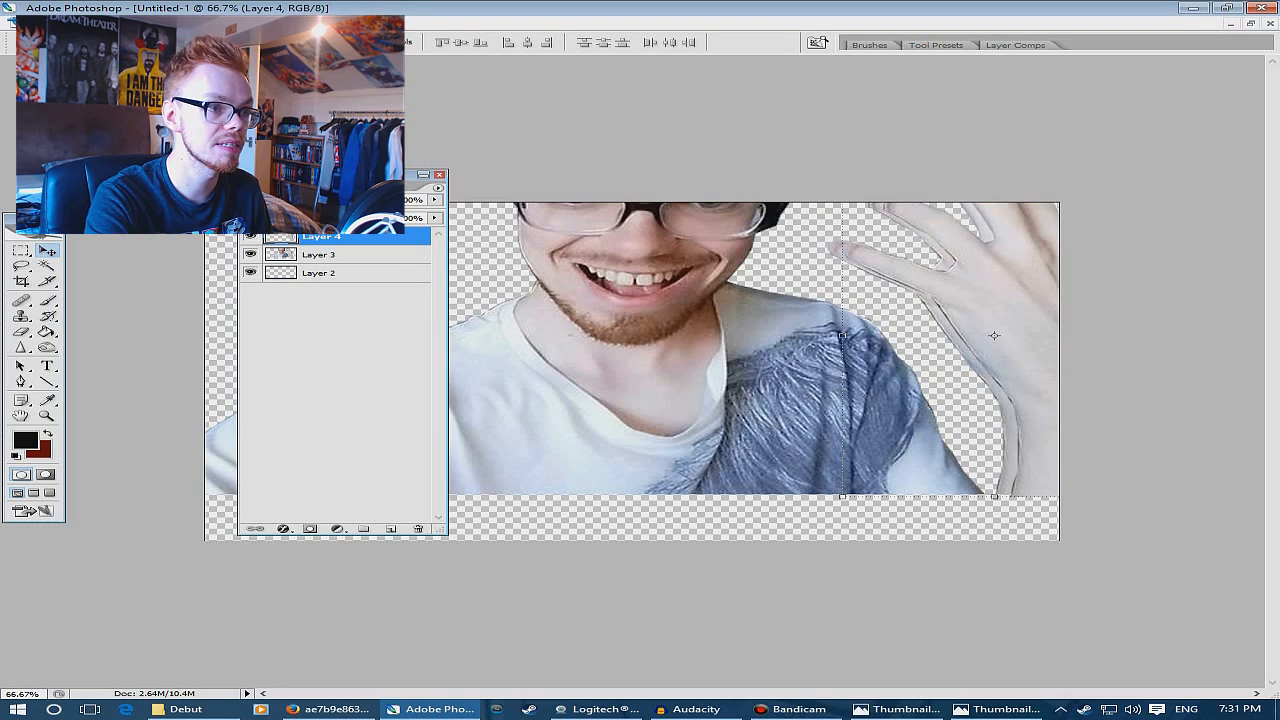
Flip the copied hand horizontally and place it on the opposite side of the figure, level with the original hand
{"action": "left_click", "coordinate": [73, 23]}
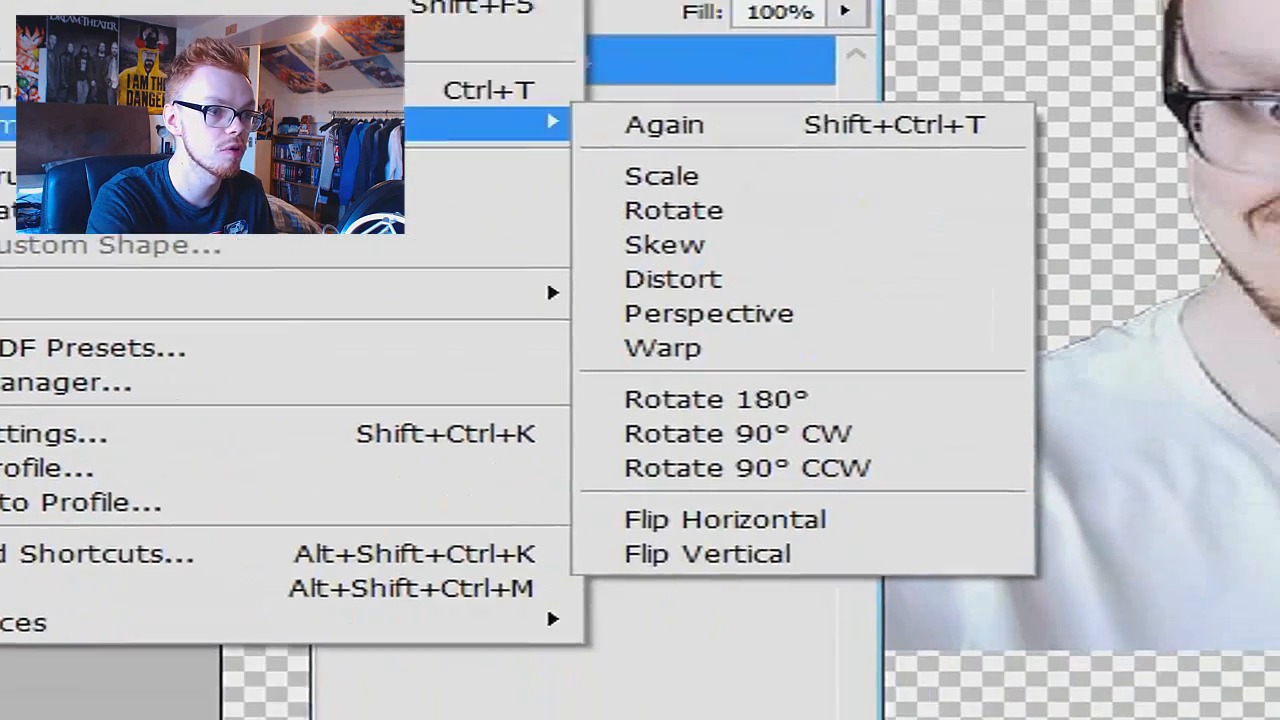
{"action": "left_click", "coordinate": [957, 714]}
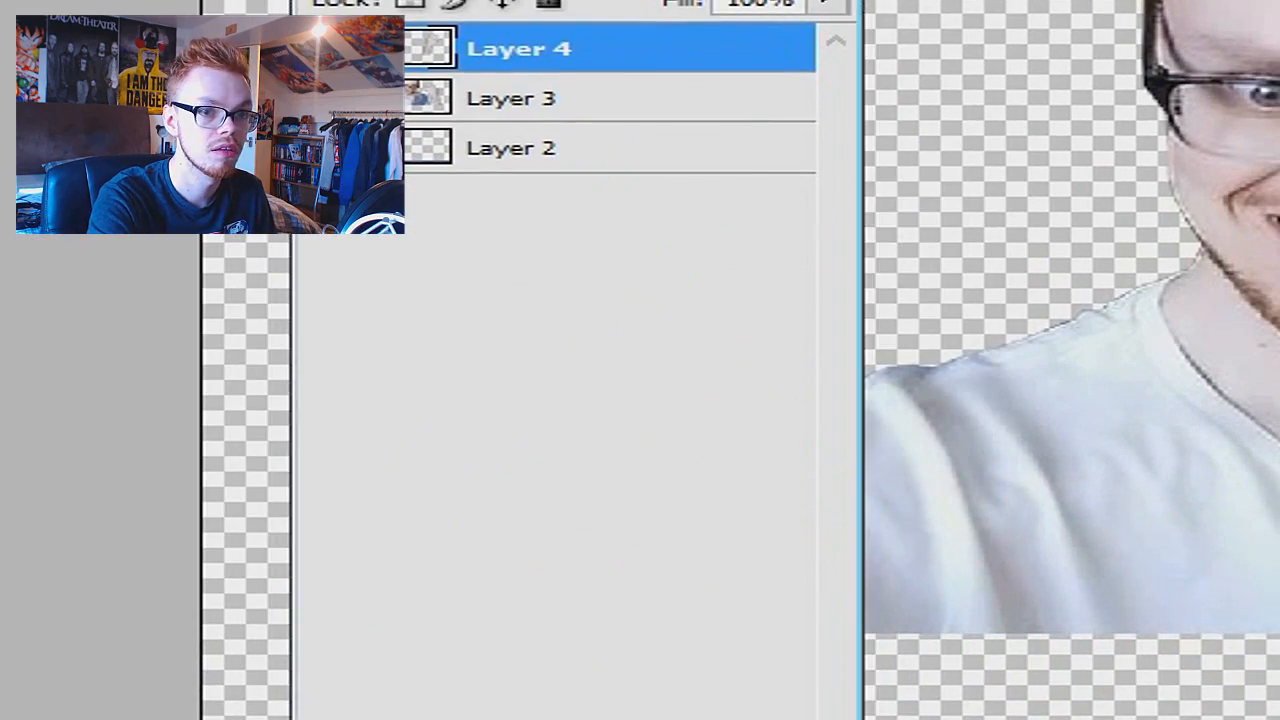
{"action": "left_click_drag", "start_coordinate": [332, 175], "coordinate": [1119, 215]}
{"action": "left_click_drag", "start_coordinate": [858, 345], "coordinate": [422, 345]}
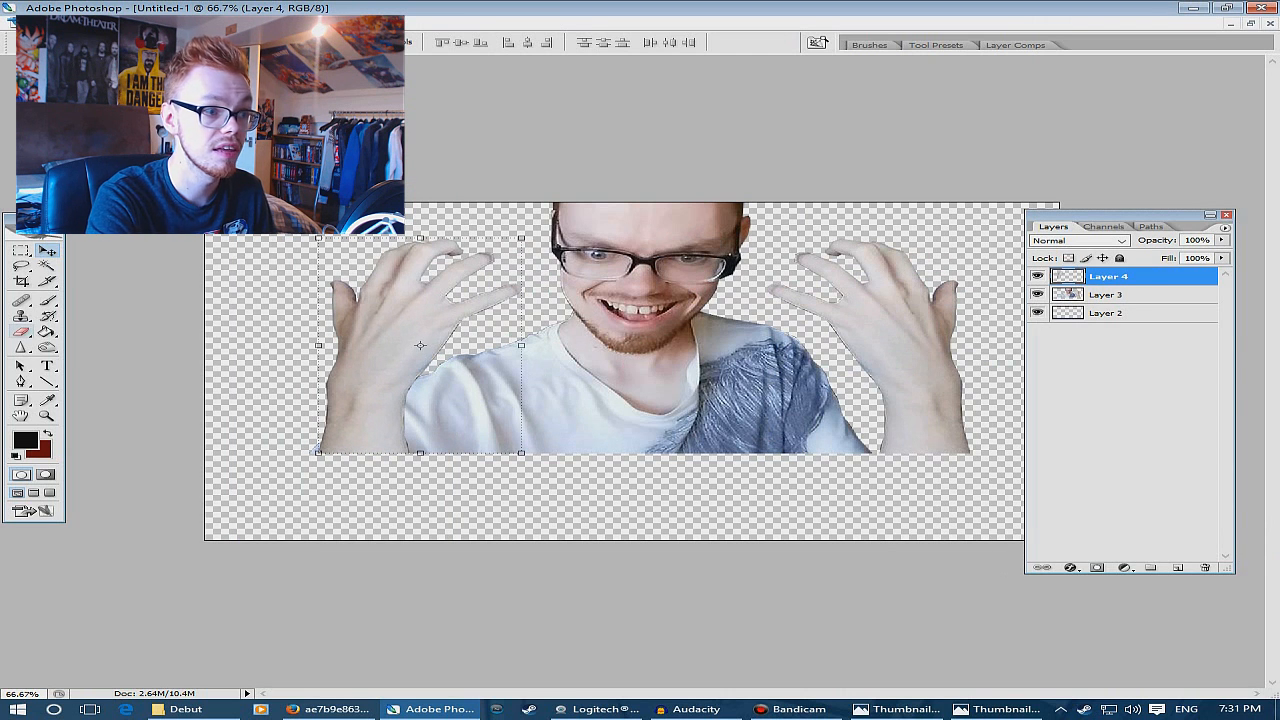
Open hell.jpg from the Pictures folder in Photoshop
{"action": "key", "text": "e"}
{"action": "left_click", "coordinate": [1070, 294]}
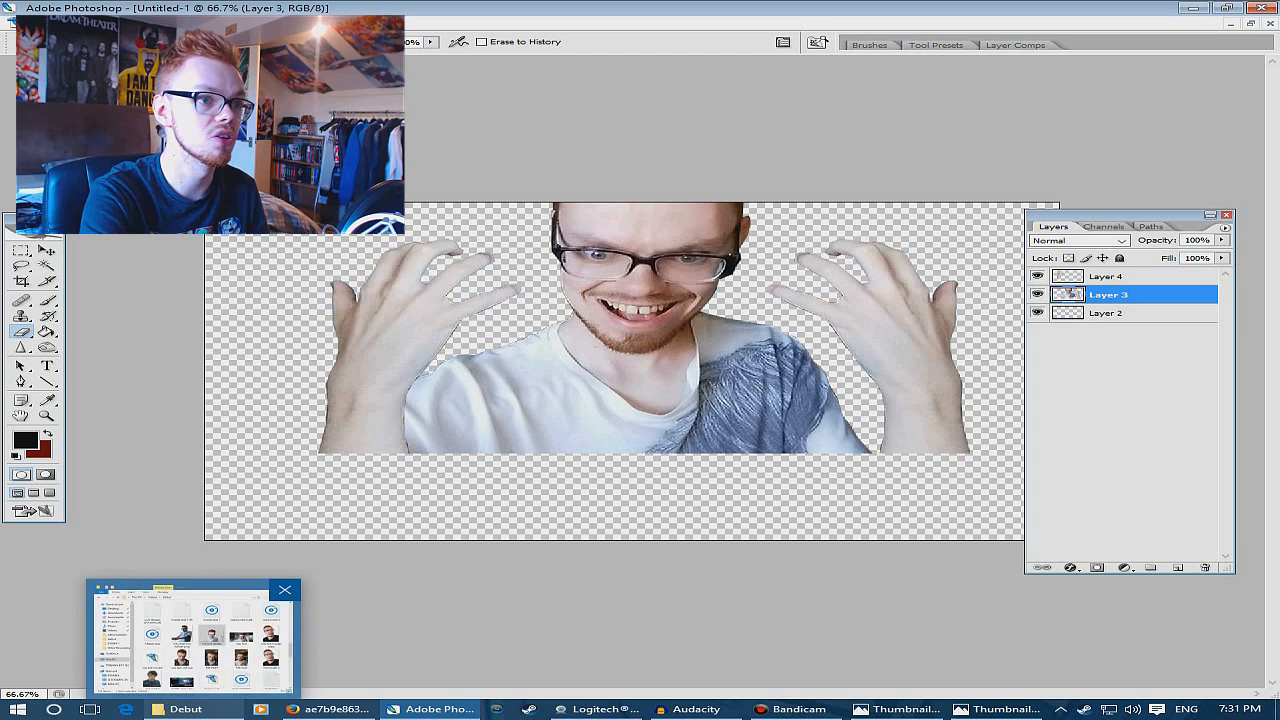
{"action": "left_click", "coordinate": [188, 709]}
{"action": "scroll", "coordinate": [494, 380], "scroll_direction": "up", "scroll_amount": 5}
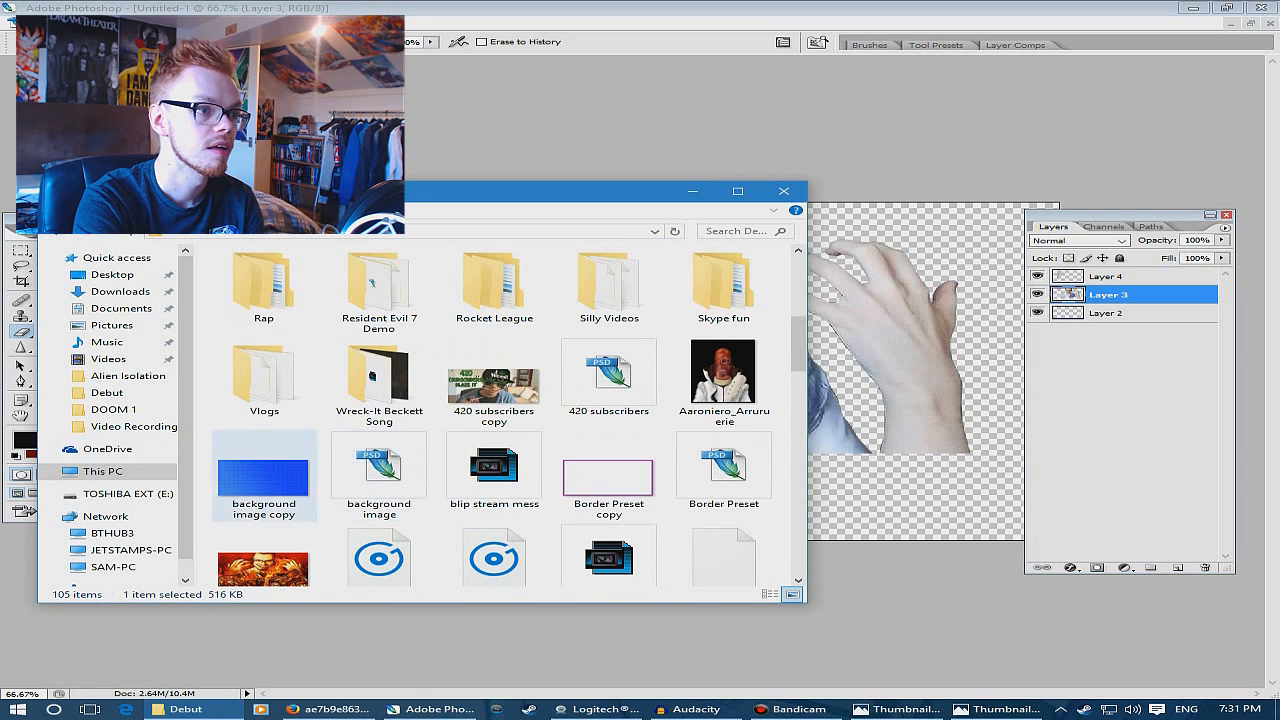
{"action": "left_click", "coordinate": [112, 325]}
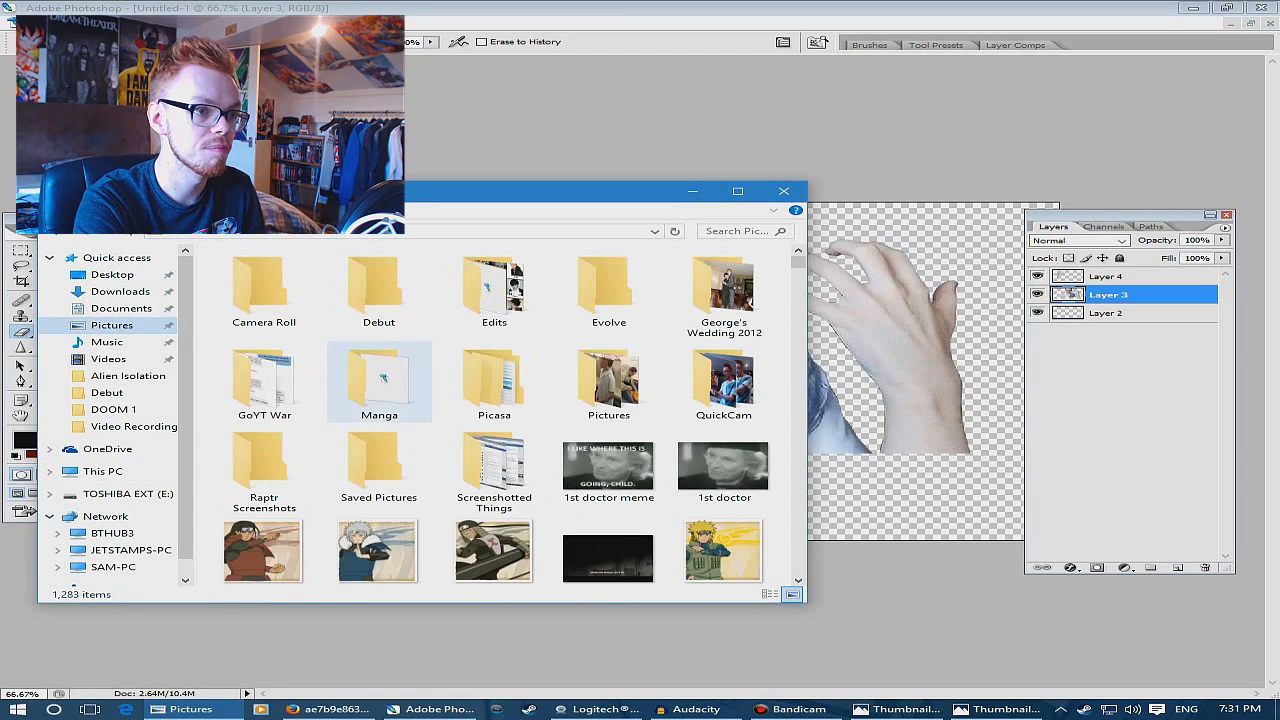
{"action": "left_click", "coordinate": [494, 468]}
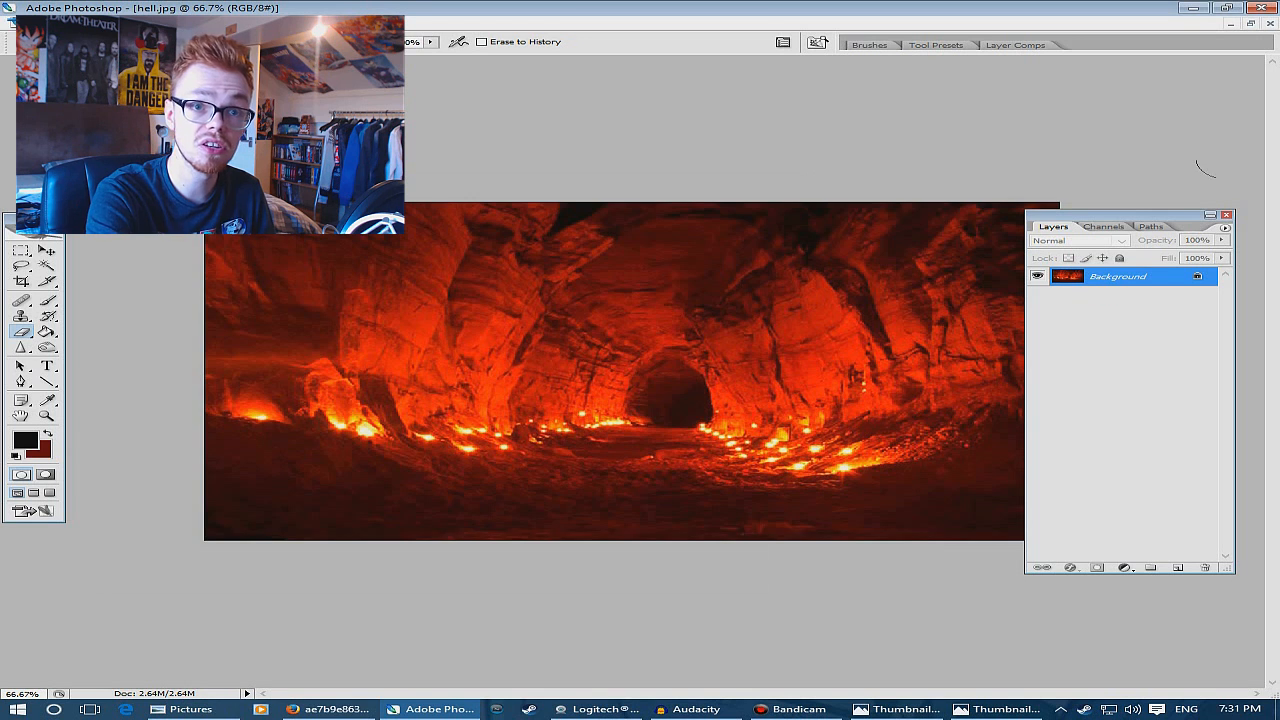
Transfer the entire hell.jpg image into Untitled-1 as a backdrop layer directly above Layer 2, closing hell.jpg without saving
{"action": "key", "text": "ctrl+a"}
{"action": "key", "text": "Delete"}
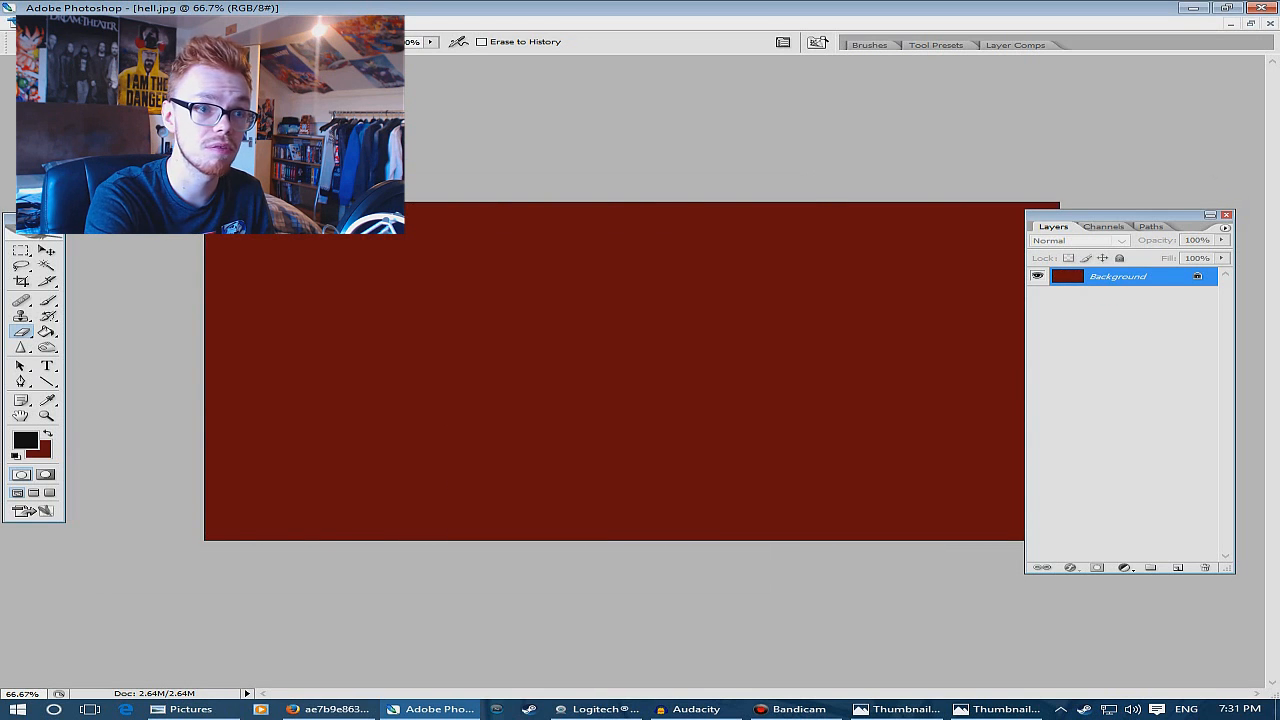
{"action": "key", "text": "ctrl+w"}
{"action": "key", "text": "n"}
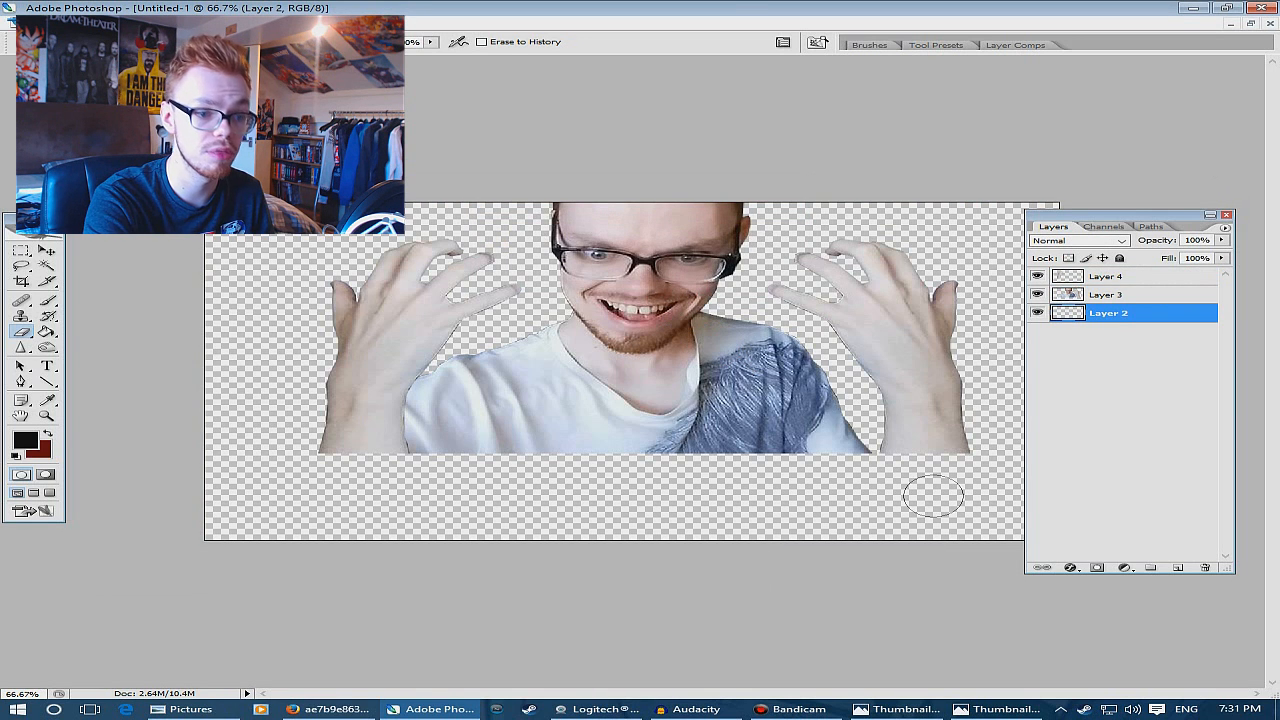
{"action": "key", "text": "ctrl+v"}
{"action": "key", "text": "v"}
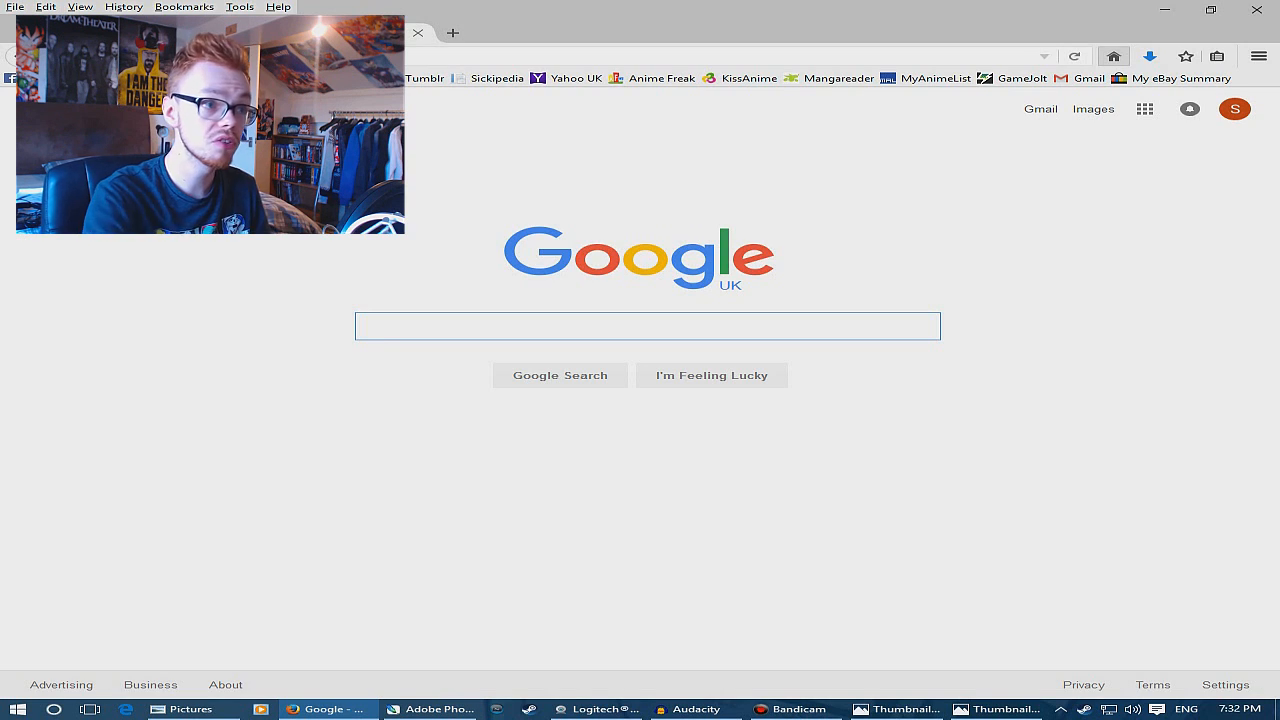
Search Google Images in Firefox for "fire png" and preview the wide Fire Flame PNG image from PngPix
{"action": "type", "text": "fire png"}
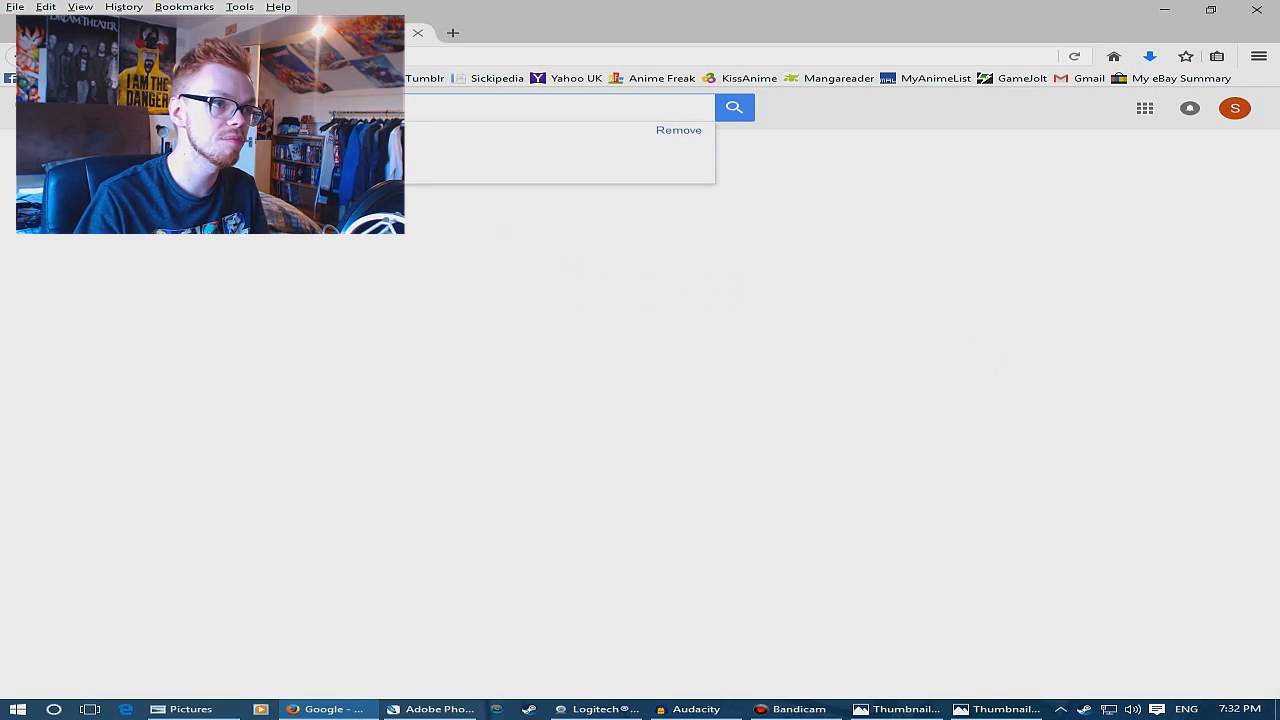
{"action": "key", "text": "Return"}
{"action": "left_click", "coordinate": [204, 150]}
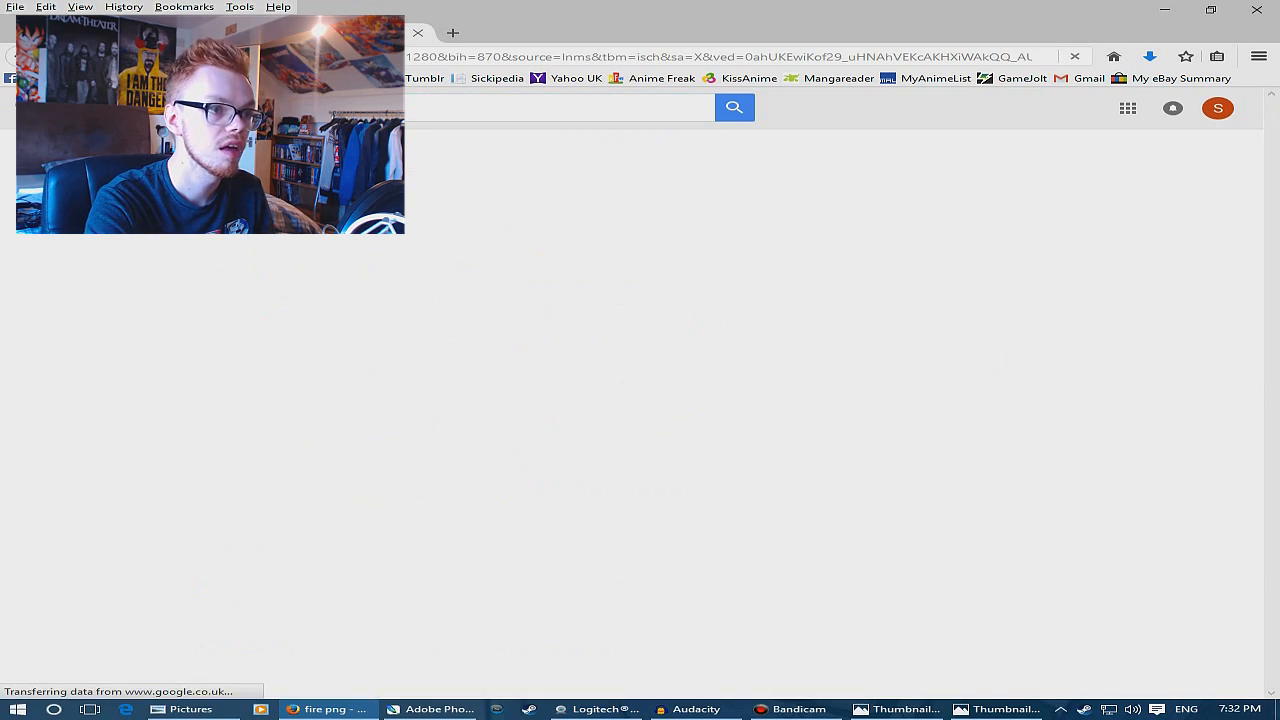
{"action": "scroll", "coordinate": [760, 340], "scroll_direction": "down", "scroll_amount": 1}
{"action": "scroll", "coordinate": [760, 340], "scroll_direction": "down", "scroll_amount": 2}
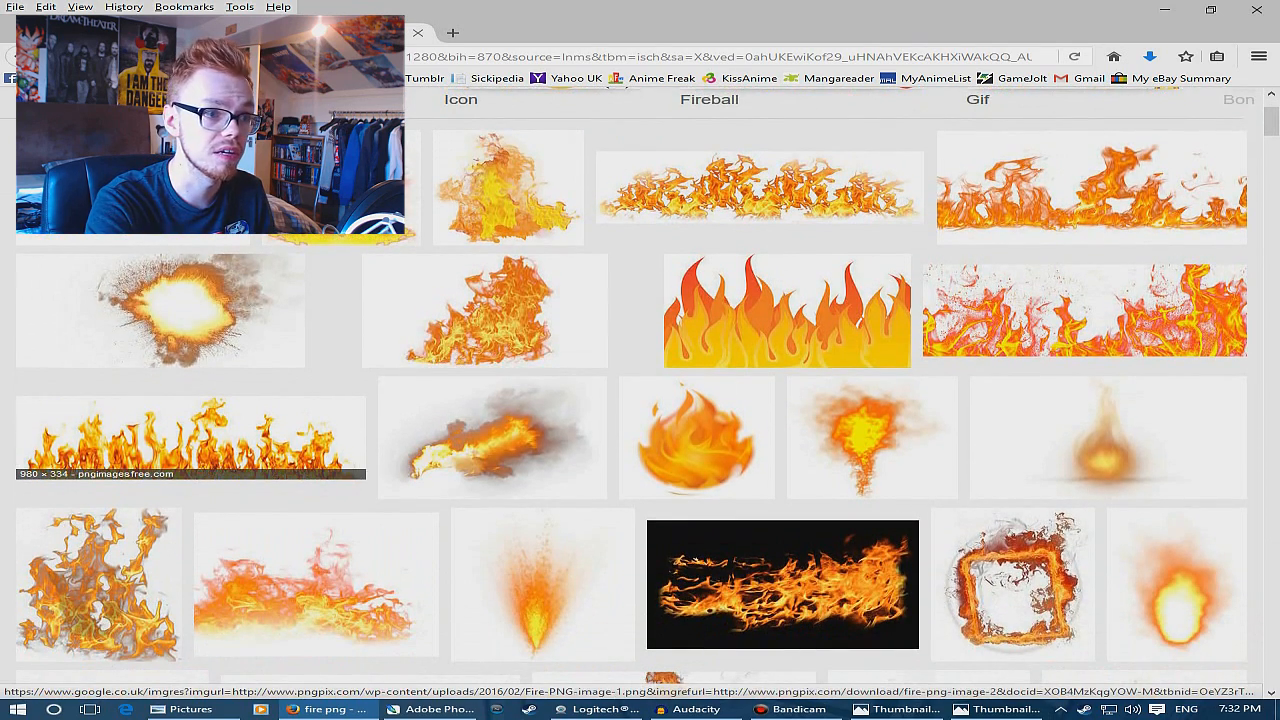
{"action": "scroll", "coordinate": [636, 392], "scroll_direction": "down", "scroll_amount": 1}
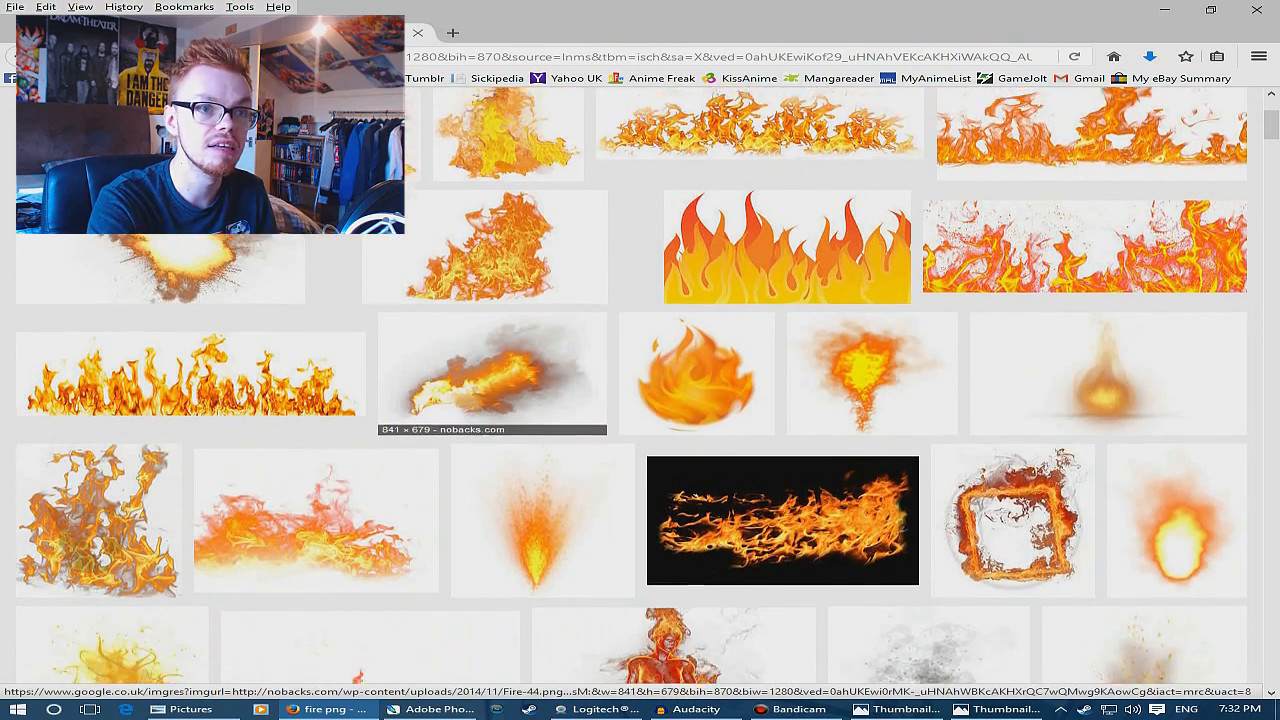
{"action": "scroll", "coordinate": [636, 392], "scroll_direction": "up", "scroll_amount": 1}
{"action": "left_click", "coordinate": [1092, 187]}
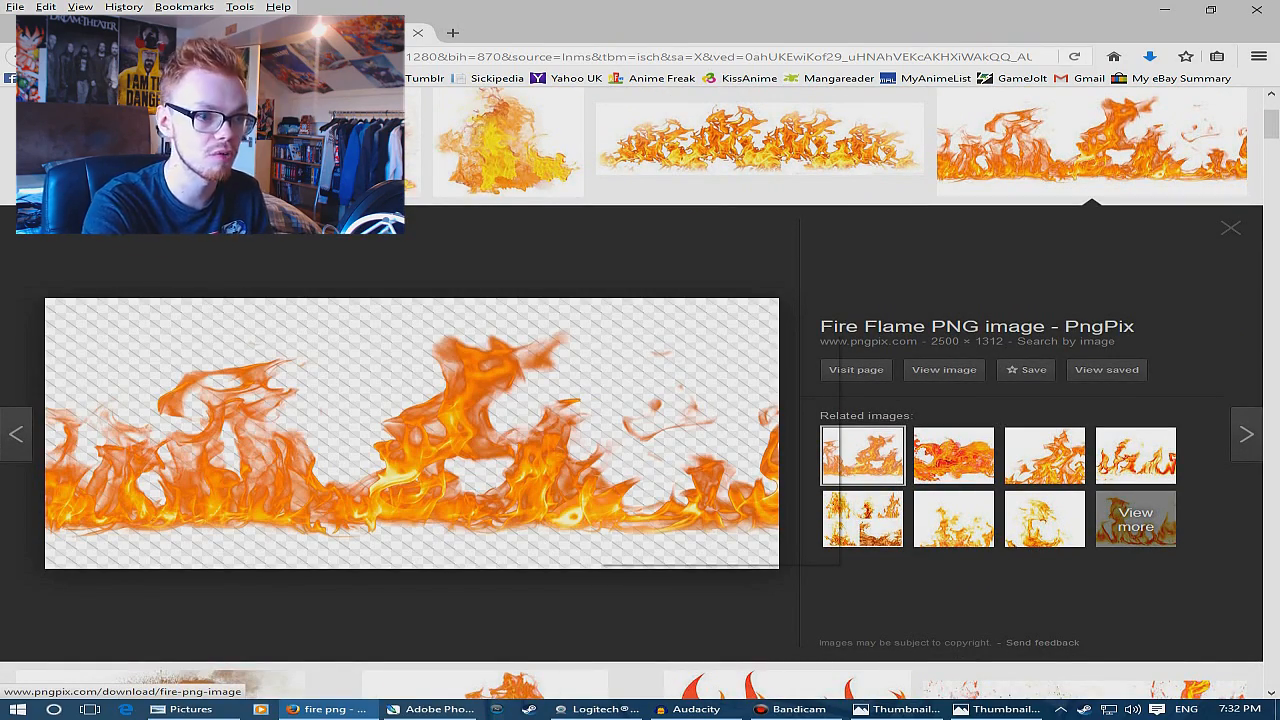
Save the previewed flame image to the Pictures folder as Fire-PNG-image
{"action": "right_click", "coordinate": [597, 331]}
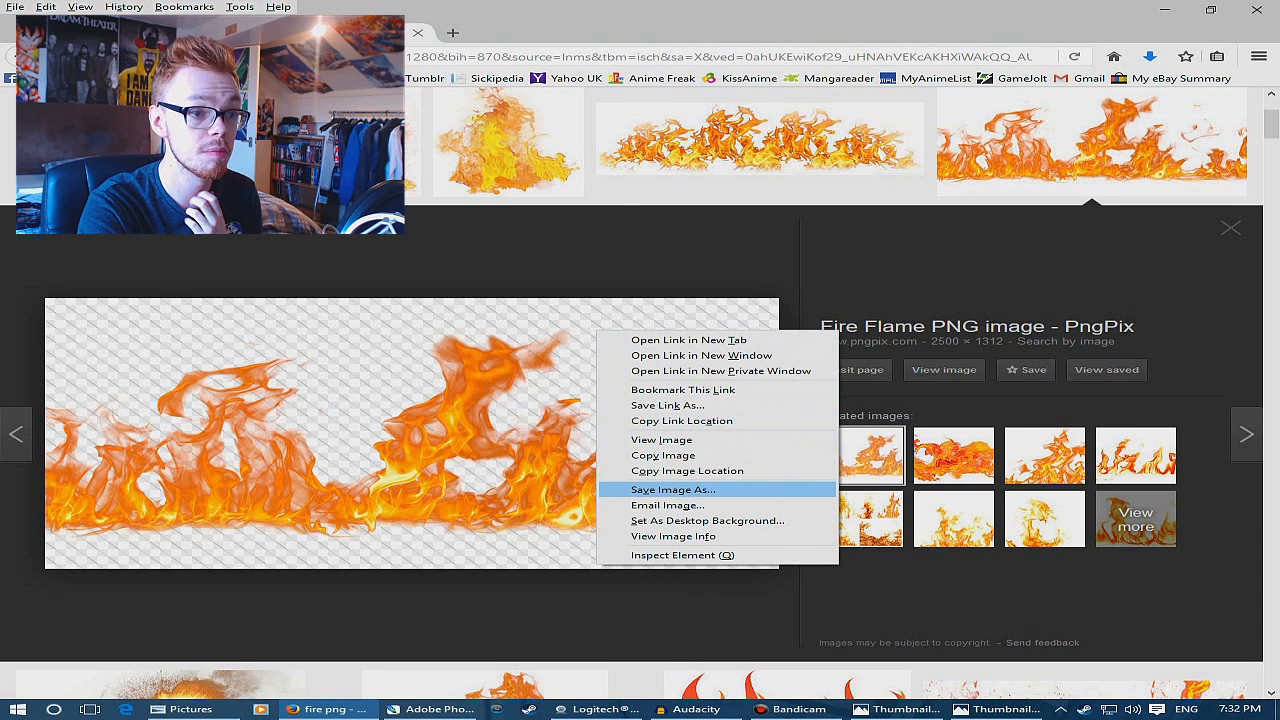
{"action": "left_click", "coordinate": [673, 489]}
{"action": "key", "text": "Return"}
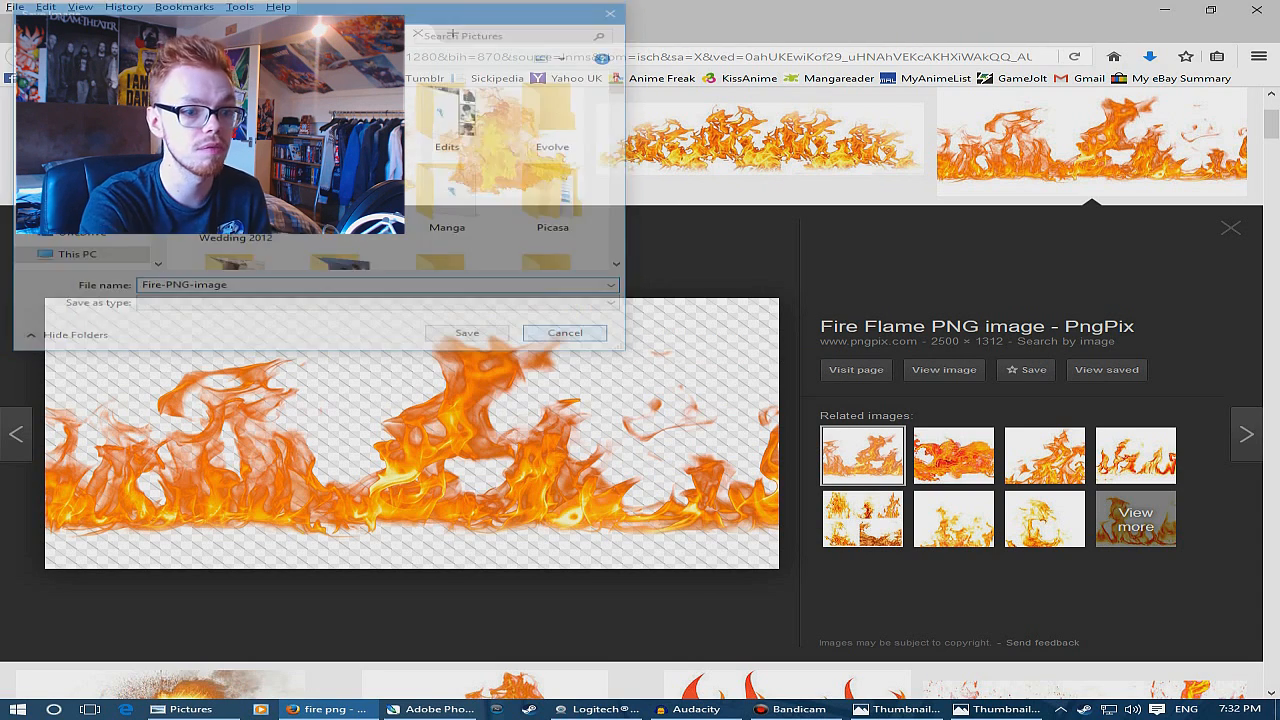
Bring the downloaded fire image into Untitled-1 in Photoshop as a layer above the hell backdrop and shift it upward
{"action": "key", "text": "alt+Tab"}
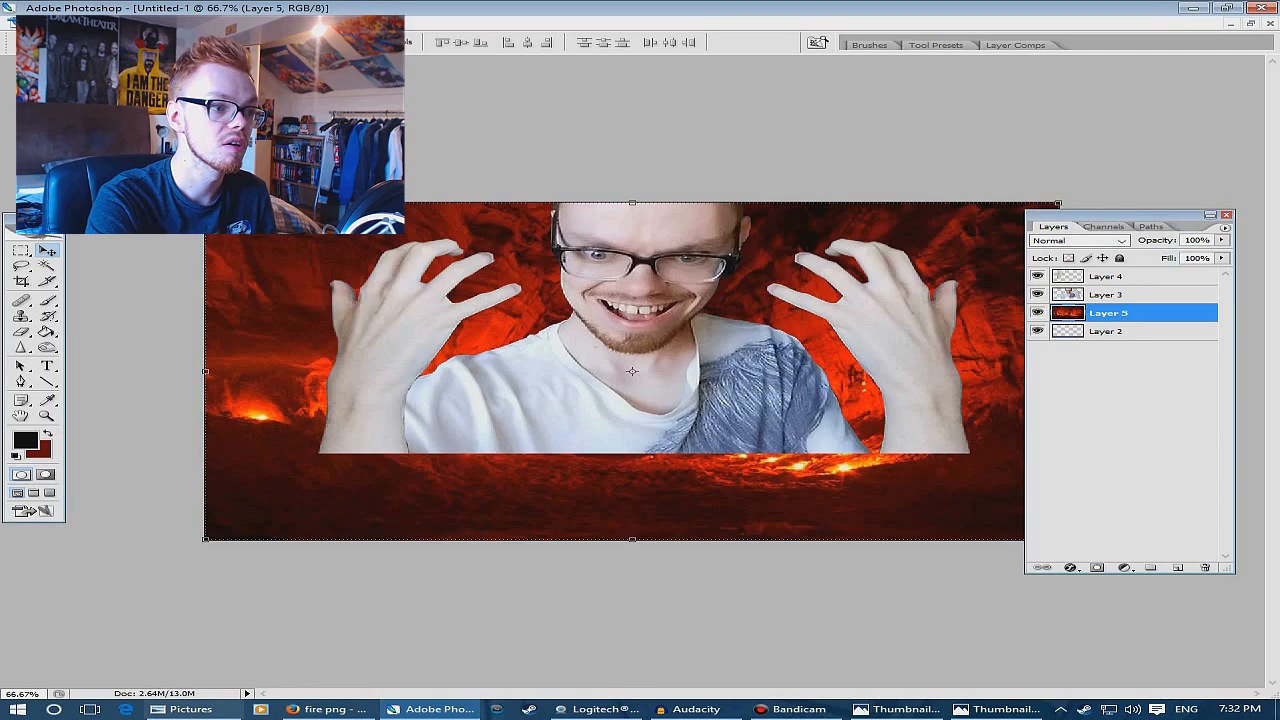
{"action": "mouse_move", "coordinate": [185, 709]}
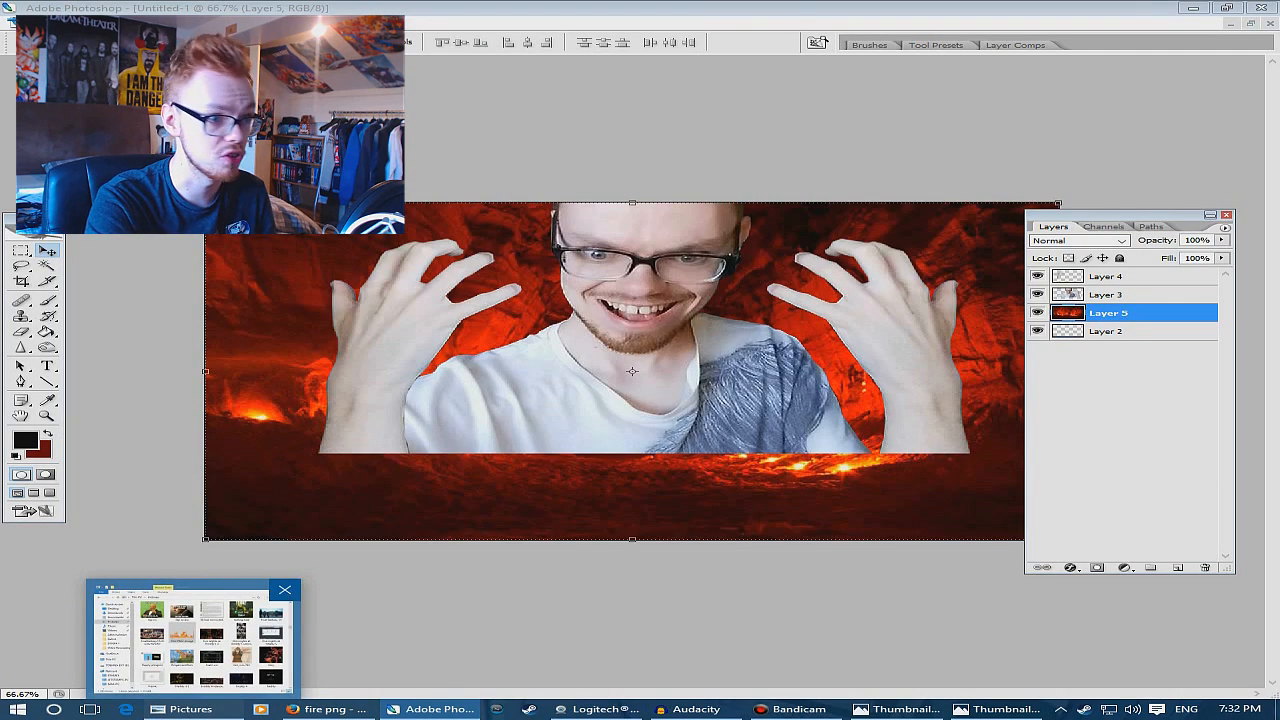
{"action": "left_click", "coordinate": [193, 642]}
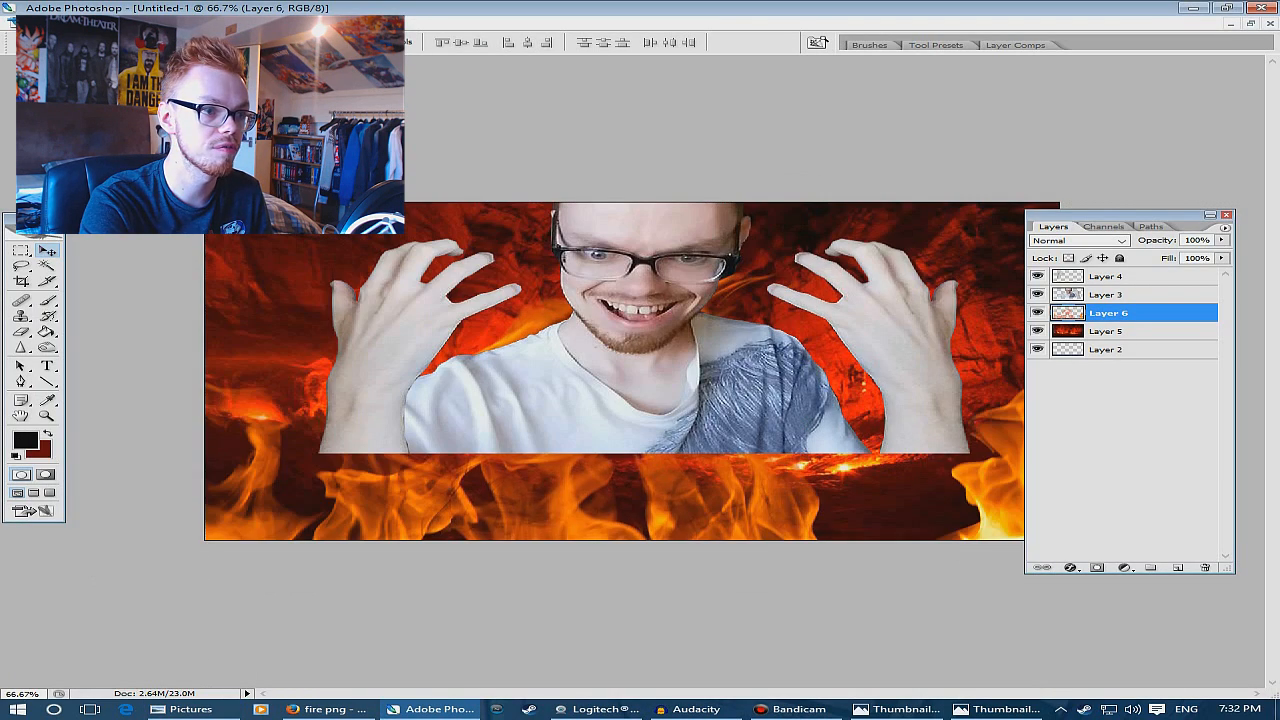
{"action": "left_click_drag", "start_coordinate": [620, 505], "coordinate": [602, 388]}
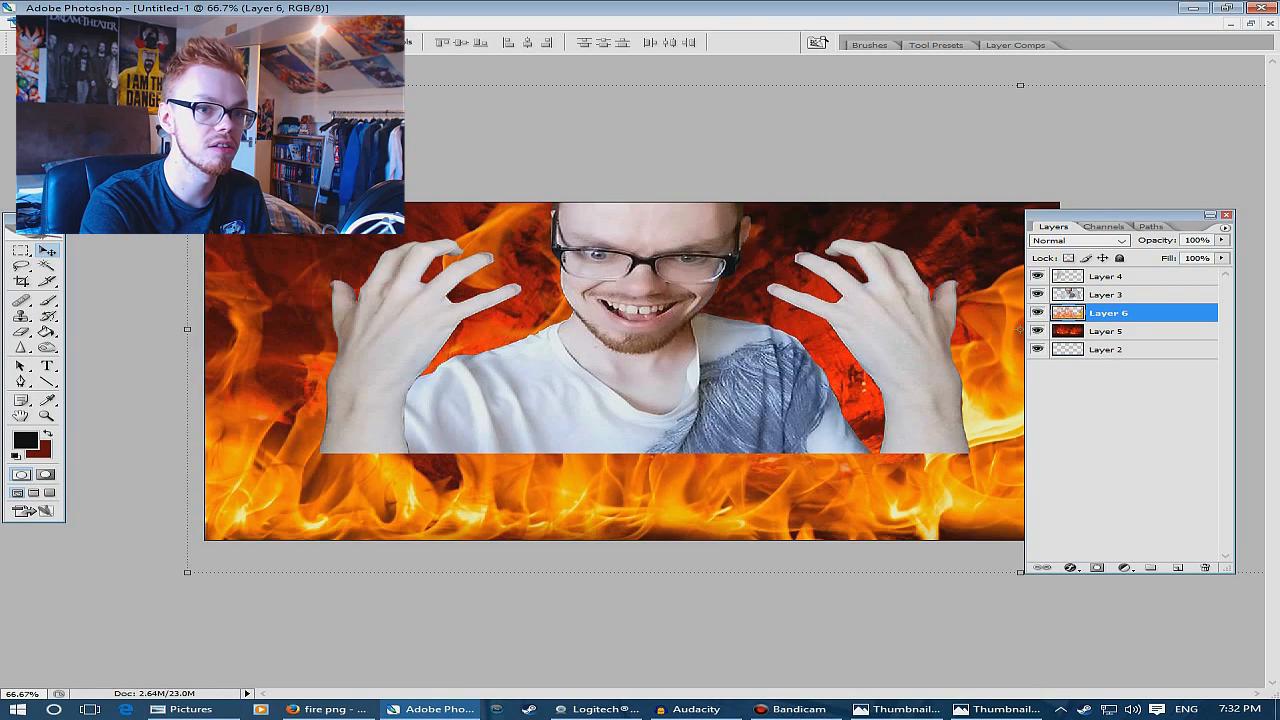
Bring the fire layer in front of the figure, scale it down and spread the flames across the canvas's lower half
{"action": "key", "text": "ctrl+bracketright"}
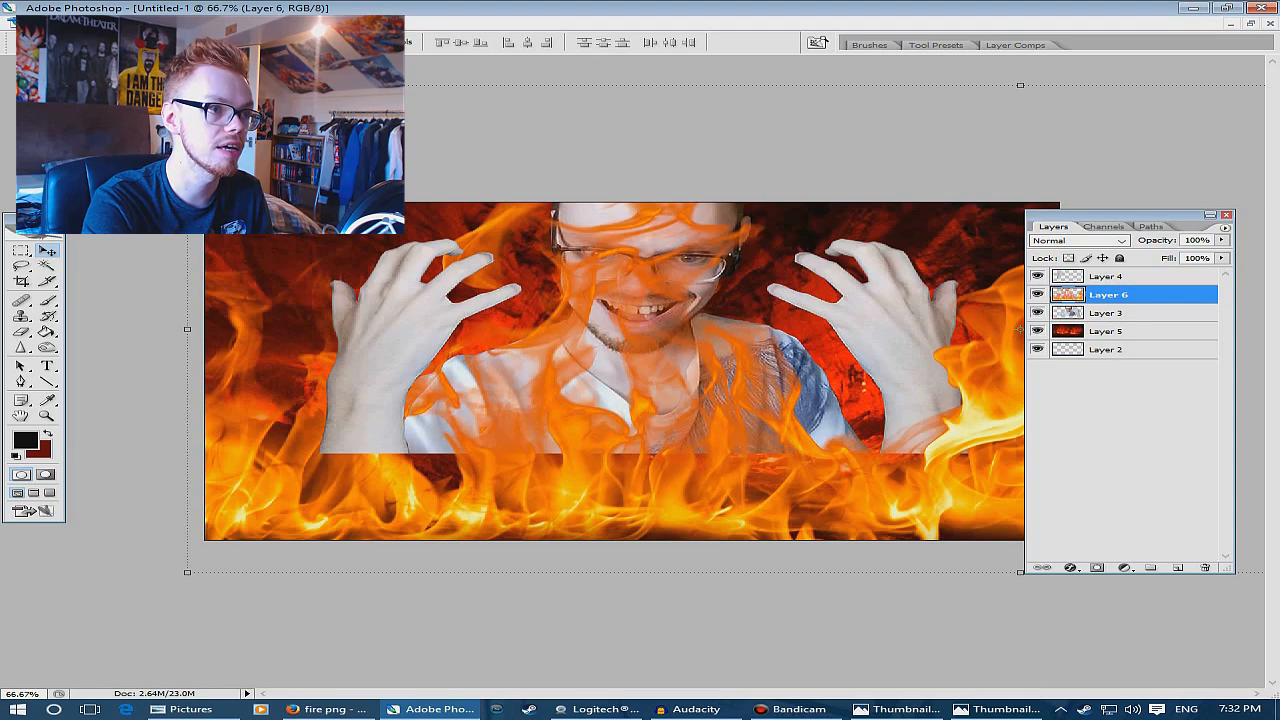
{"action": "left_click_drag", "start_coordinate": [187, 85], "coordinate": [746, 249]}
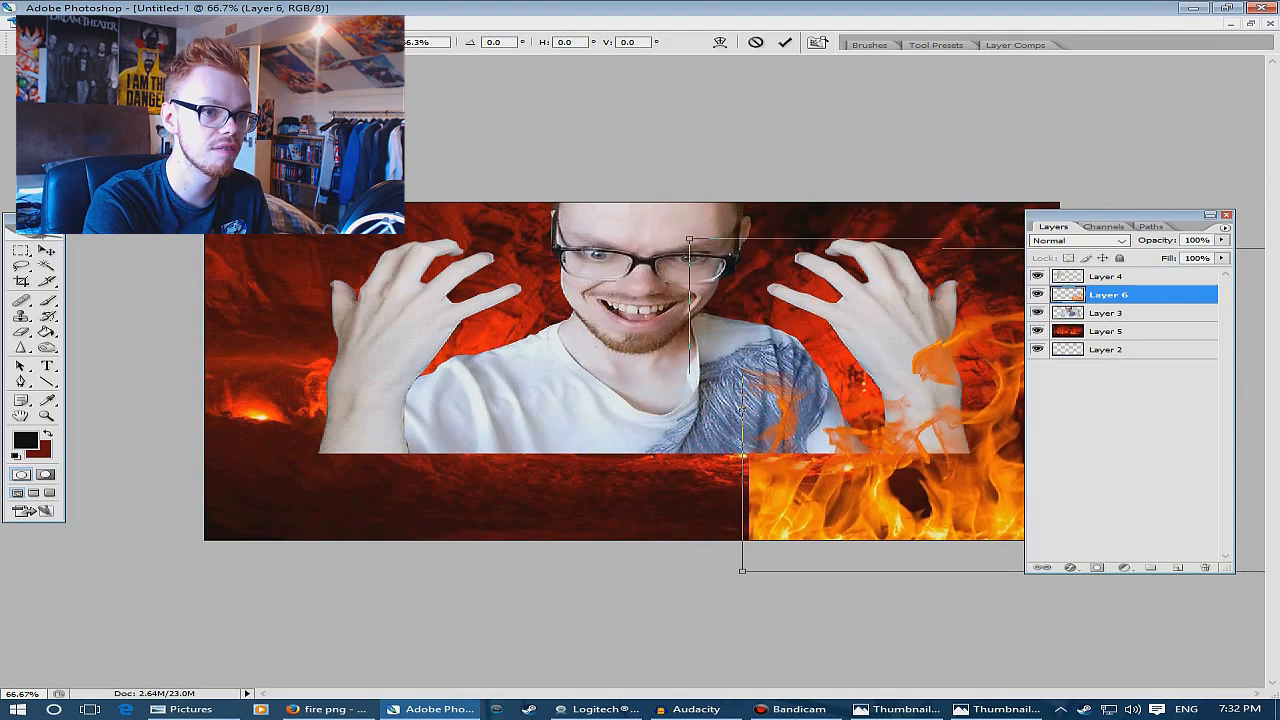
{"action": "left_click_drag", "start_coordinate": [860, 430], "coordinate": [347, 406]}
{"action": "left_click_drag", "start_coordinate": [794, 456], "coordinate": [726, 400]}
{"action": "left_click_drag", "start_coordinate": [719, 330], "coordinate": [719, 328]}
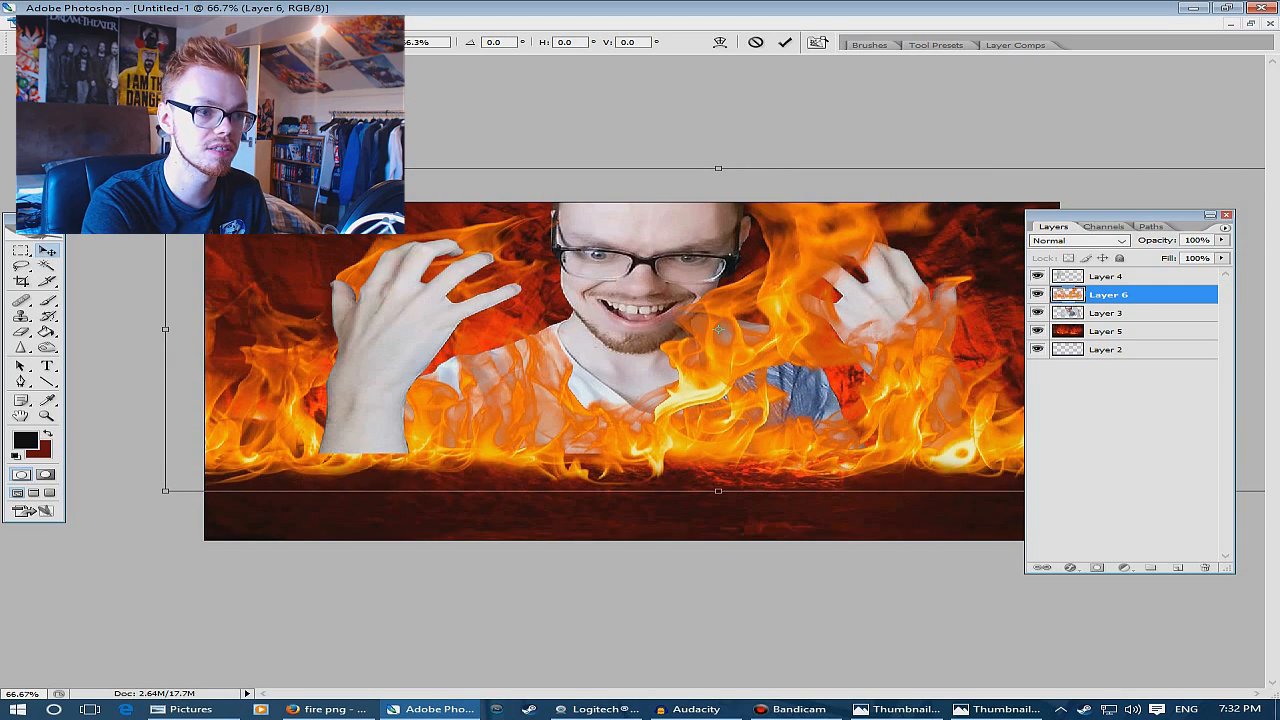
{"action": "key", "text": "Return"}
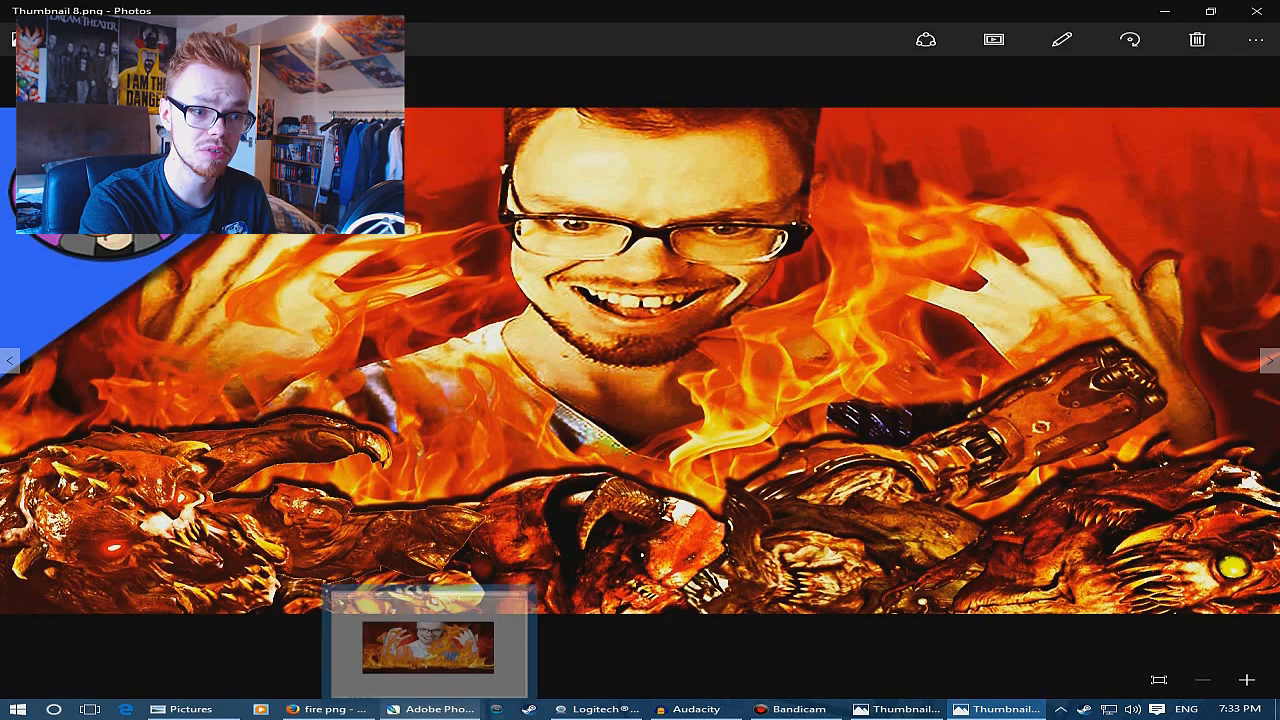
Switch to Photoshop and open the doom render cyberdemon image from the Pictures folder
{"action": "left_click", "coordinate": [430, 709]}
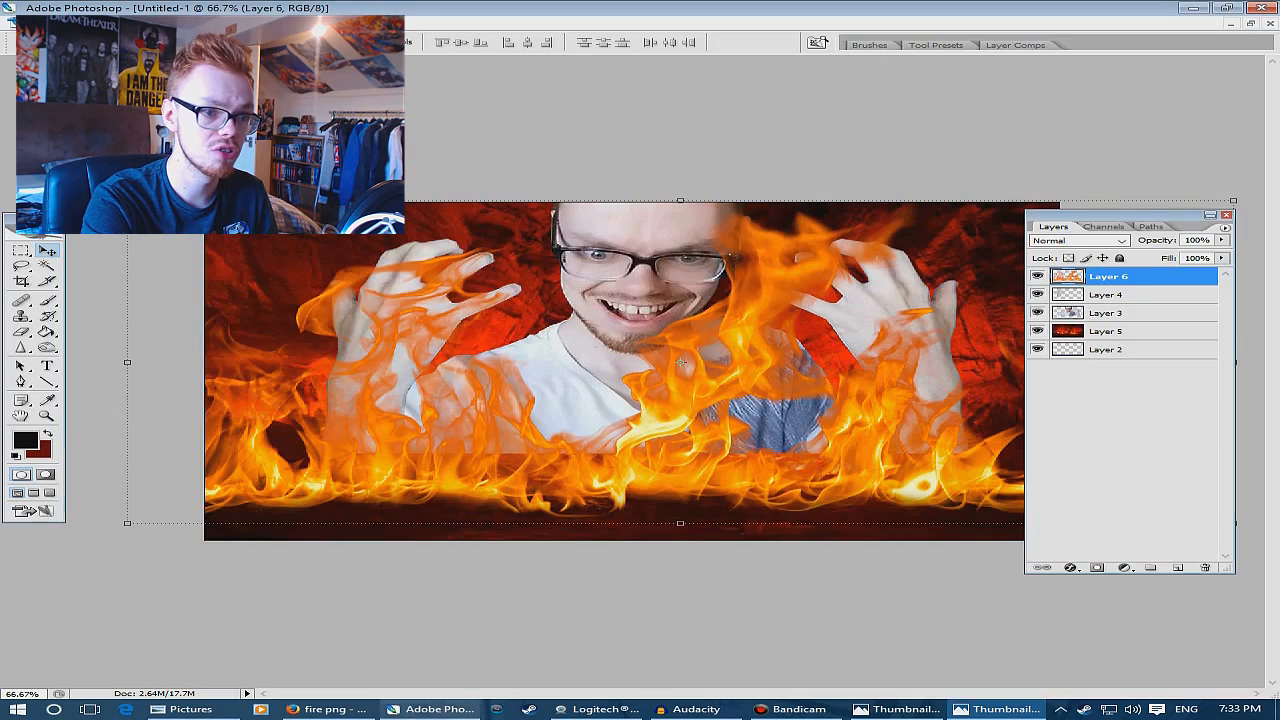
{"action": "left_click", "coordinate": [190, 709]}
{"action": "left_click", "coordinate": [494, 372]}
{"action": "type", "text": "doom"}
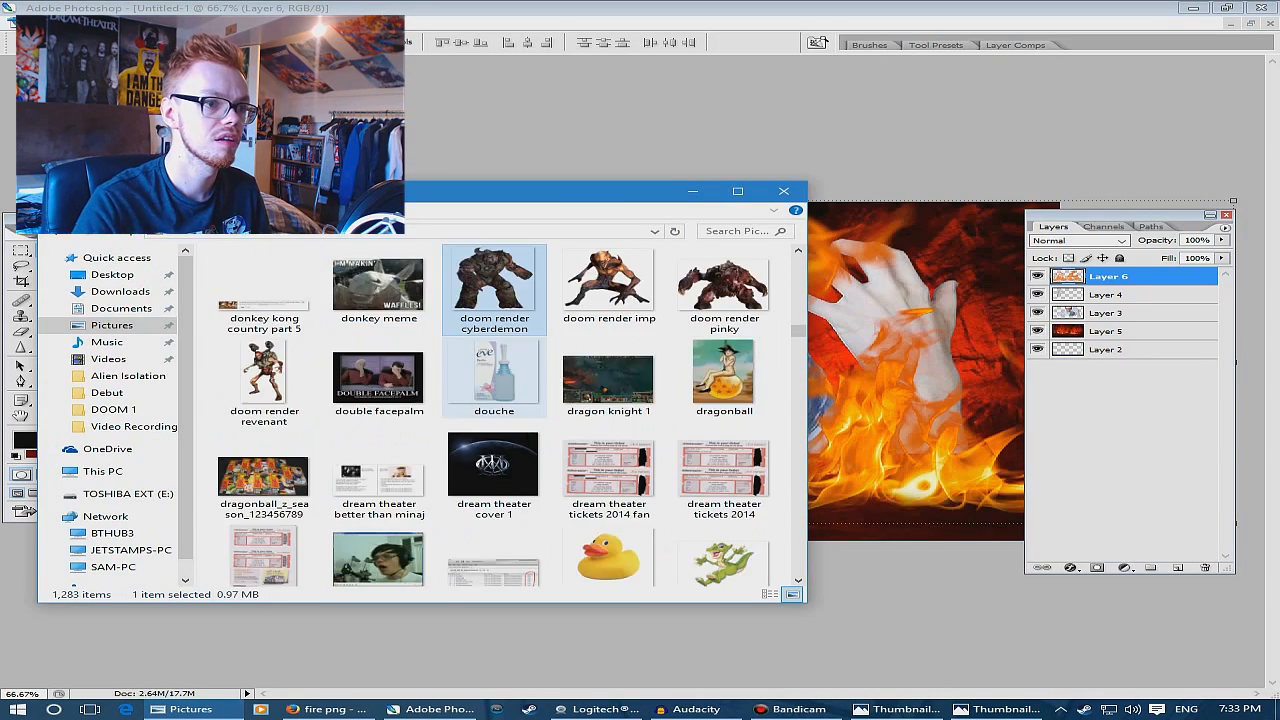
{"action": "scroll", "coordinate": [494, 376], "scroll_direction": "up", "scroll_amount": 1}
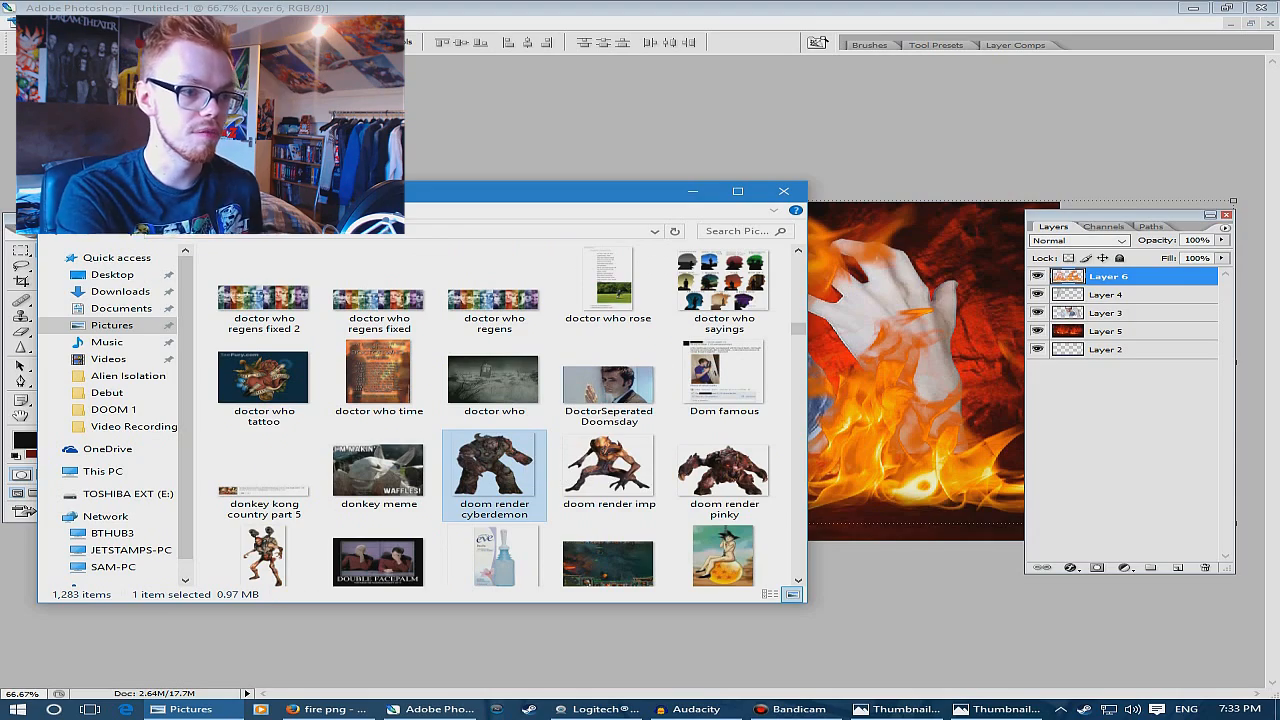
{"action": "key", "text": "Return"}
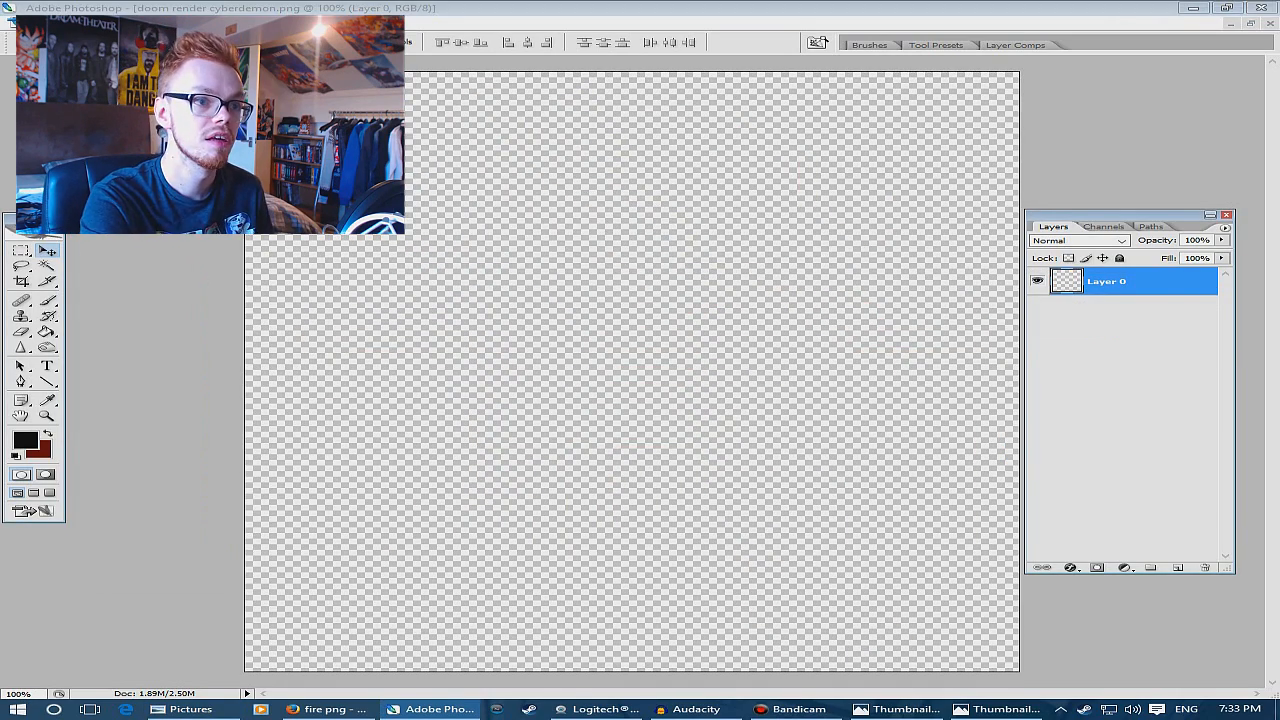
Close the render without saving and arrange the Doom demon cut-outs along the lower edge of Untitled-1, in front of the flames
{"action": "key", "text": "ctrl+w"}
{"action": "key", "text": "n"}
{"action": "left_click_drag", "start_coordinate": [631, 399], "coordinate": [895, 587]}
{"action": "left_click_drag", "start_coordinate": [638, 383], "coordinate": [525, 648]}
{"action": "left_click_drag", "start_coordinate": [790, 560], "coordinate": [773, 519]}
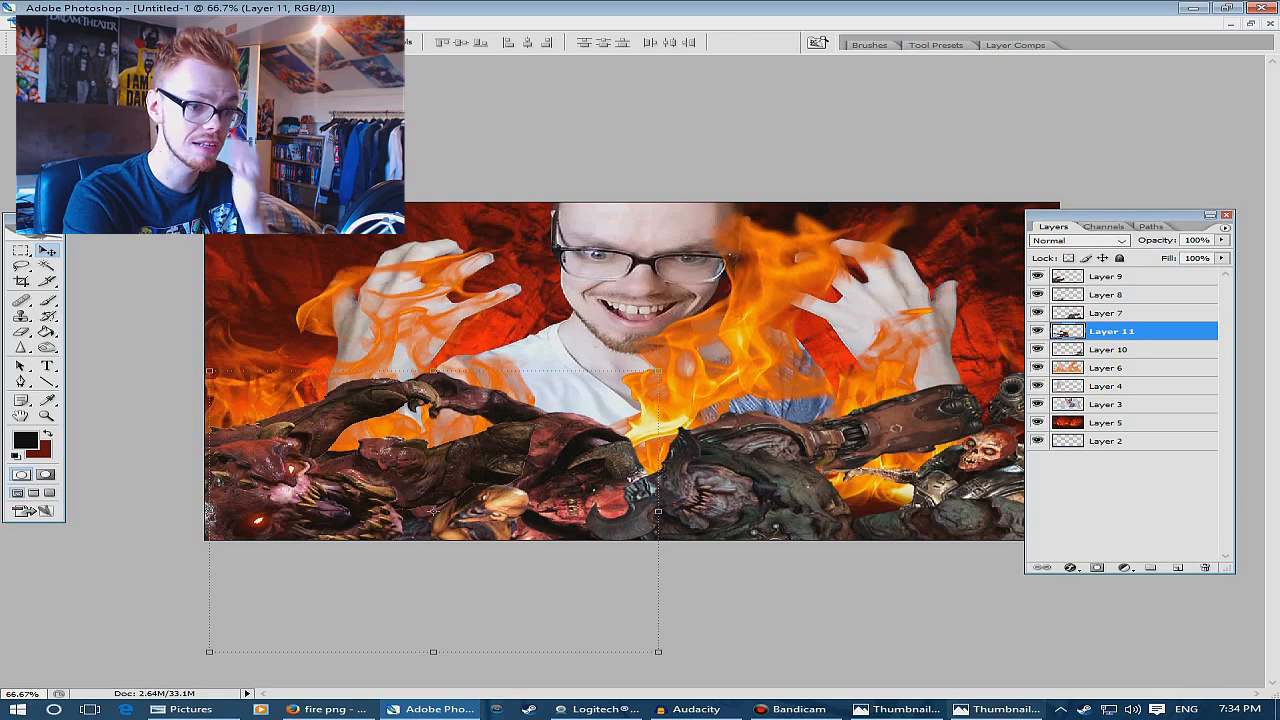
Compare the composite with Thumbnail 8.png and nudge the fire layer to the right to match it
{"action": "left_click", "coordinate": [998, 709]}
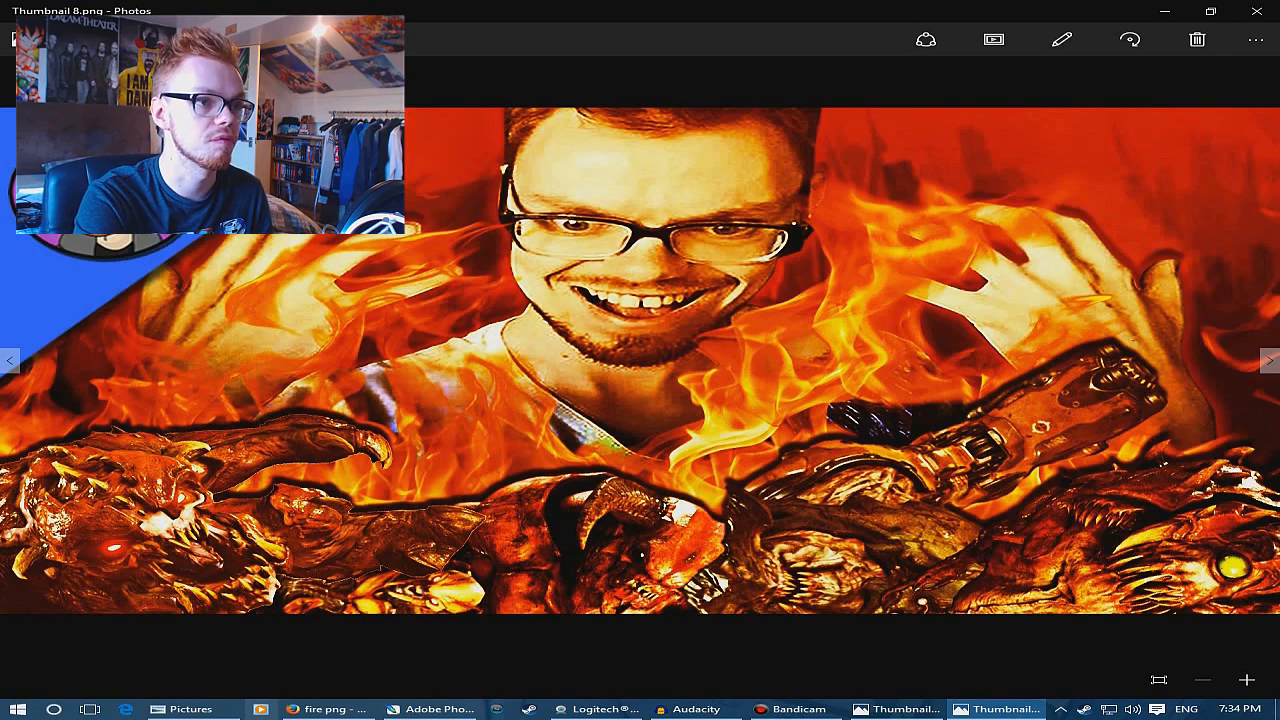
{"action": "left_click", "coordinate": [435, 709]}
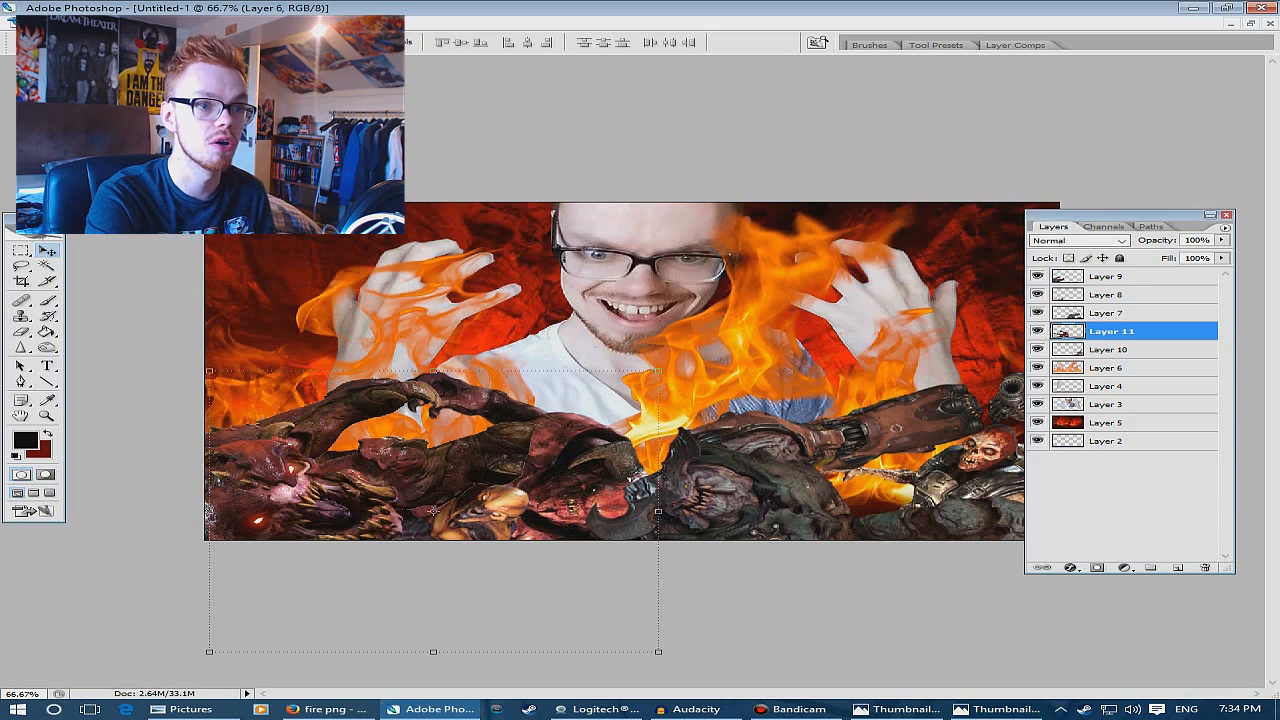
{"action": "left_click", "coordinate": [1108, 368]}
{"action": "key", "text": "shift+Right"}
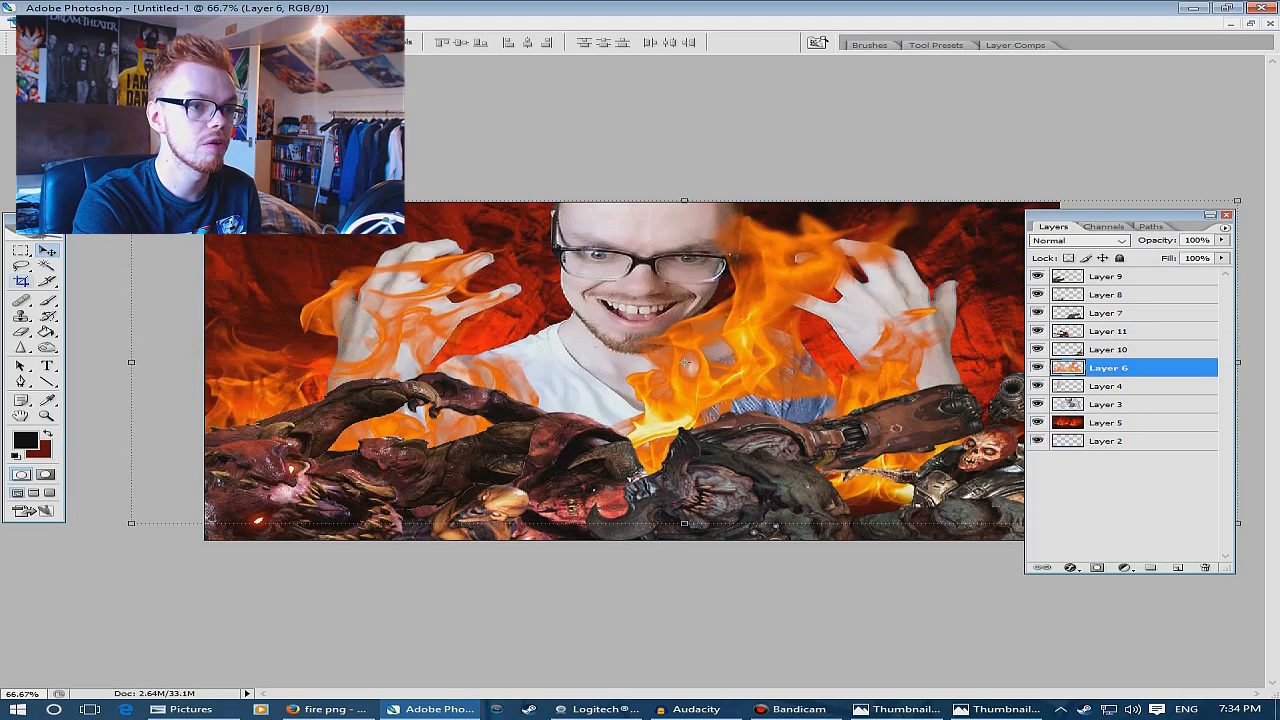
{"action": "key", "text": "shift+Right"}
{"action": "key", "text": "shift+Right"}
{"action": "key", "text": "shift+Right"}
{"action": "key", "text": "shift+Right"}
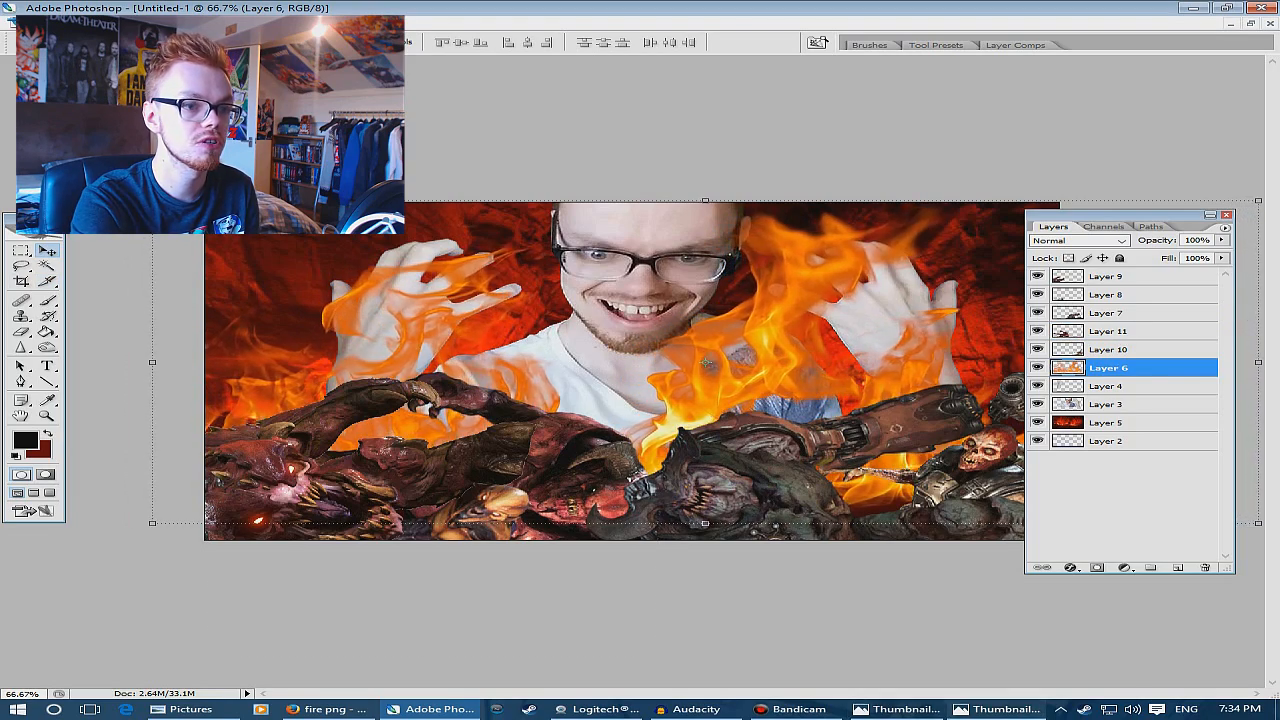
{"action": "left_click", "coordinate": [998, 709]}
{"action": "left_click", "coordinate": [435, 709]}
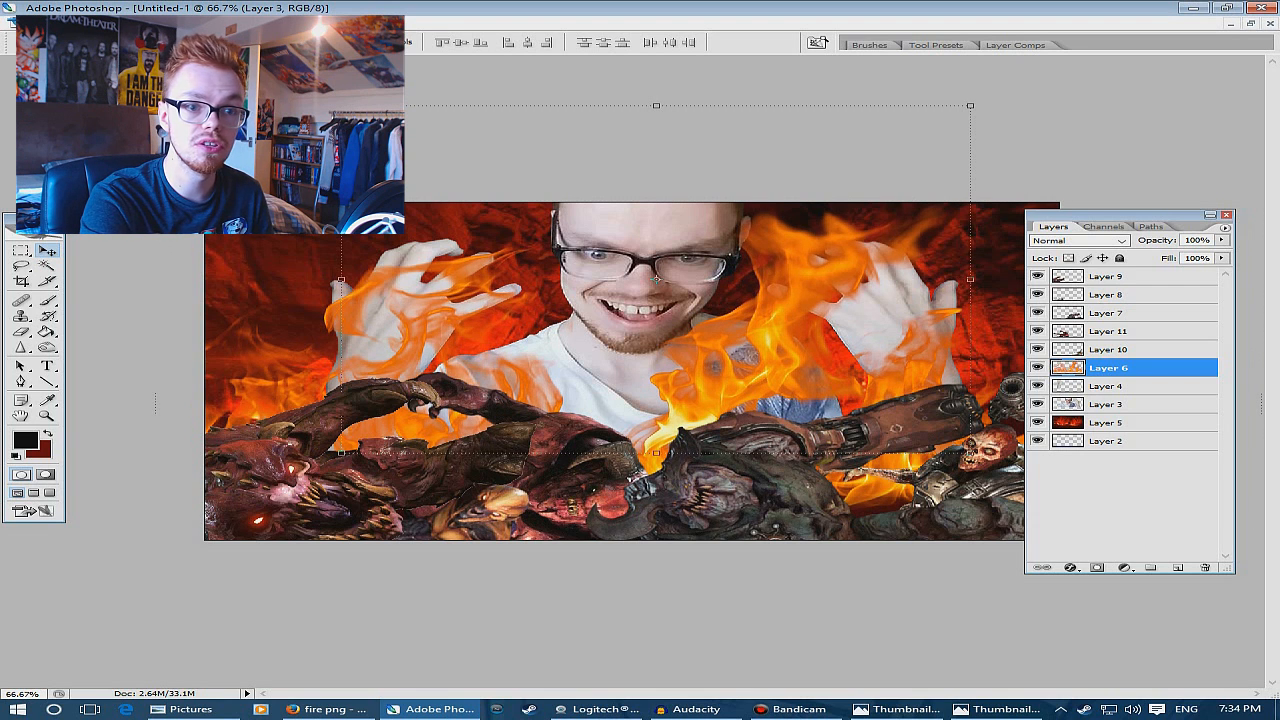
Adjust Brightness/Contrast on the figure layer, raising contrast to +19 and lowering brightness slightly
{"action": "left_click", "coordinate": [1108, 404]}
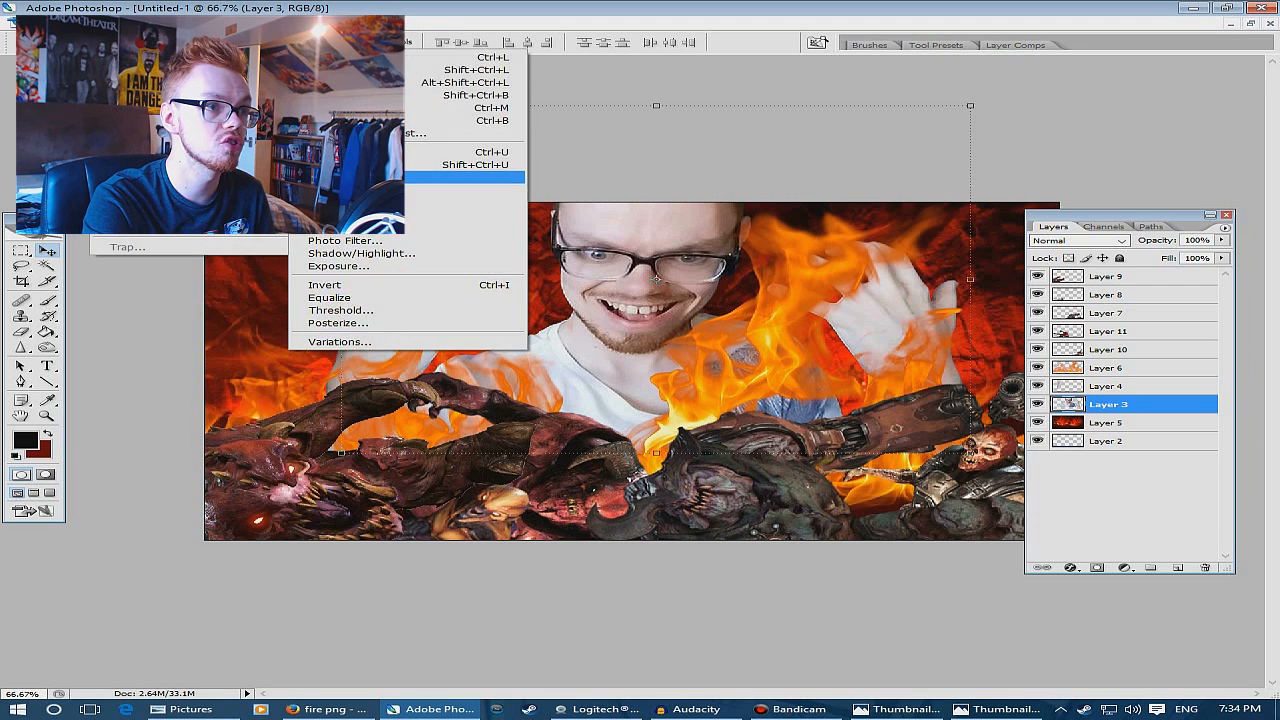
{"action": "left_click", "coordinate": [465, 130]}
{"action": "left_click_drag", "start_coordinate": [360, 657], "coordinate": [375, 657]}
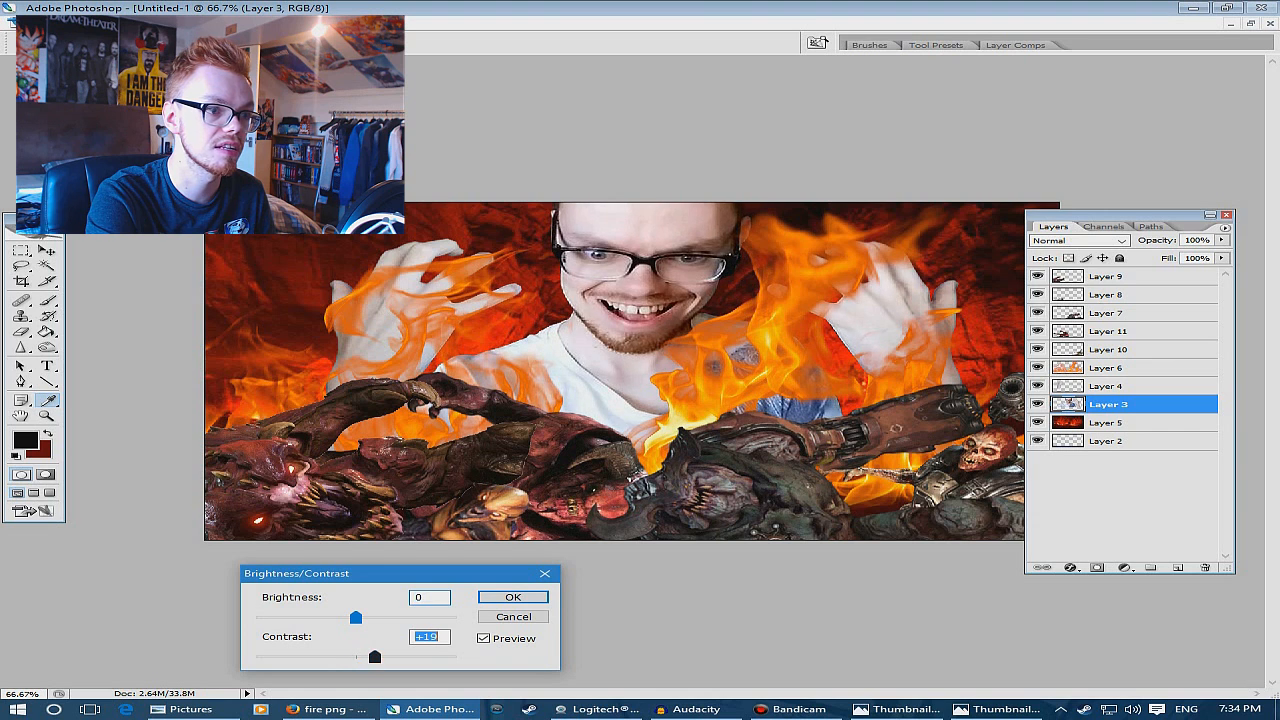
{"action": "left_click_drag", "start_coordinate": [354, 618], "coordinate": [346, 618]}
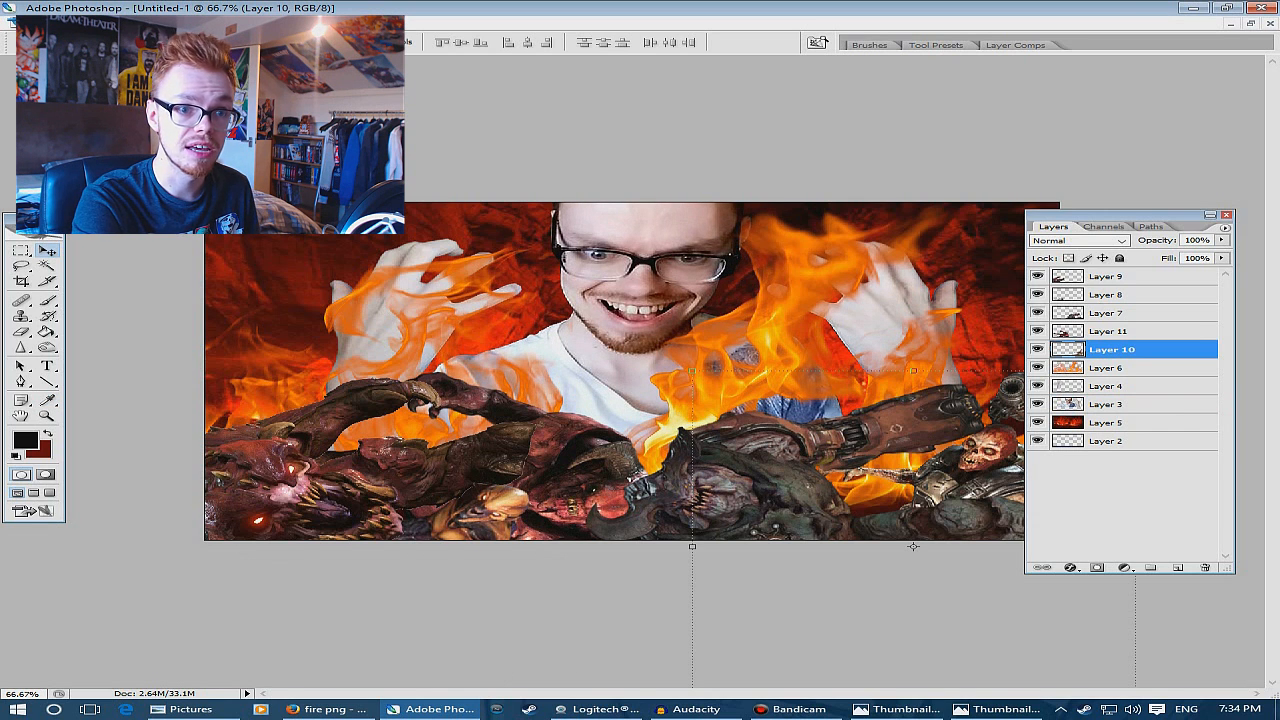
Merge the five demon layers, Layer 10 through Layer 9, into a single layer
{"action": "left_click", "coordinate": [1130, 277], "text": "shift"}
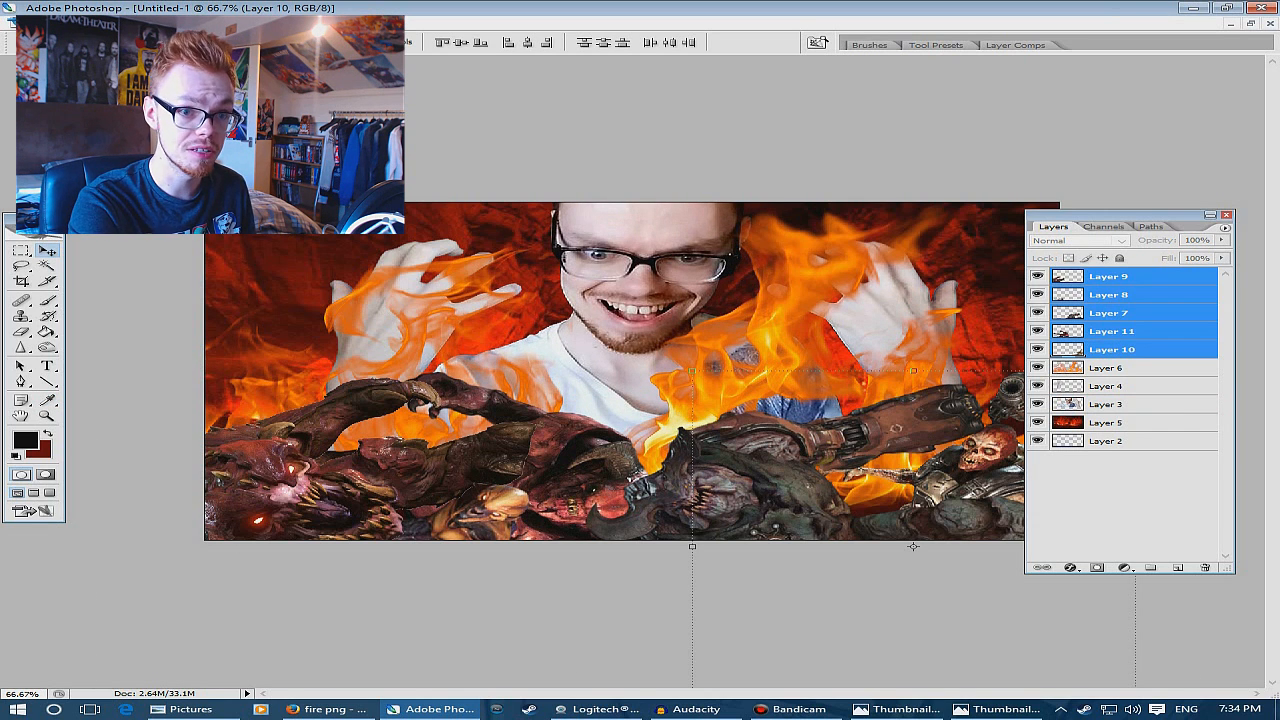
{"action": "left_click", "coordinate": [1130, 350]}
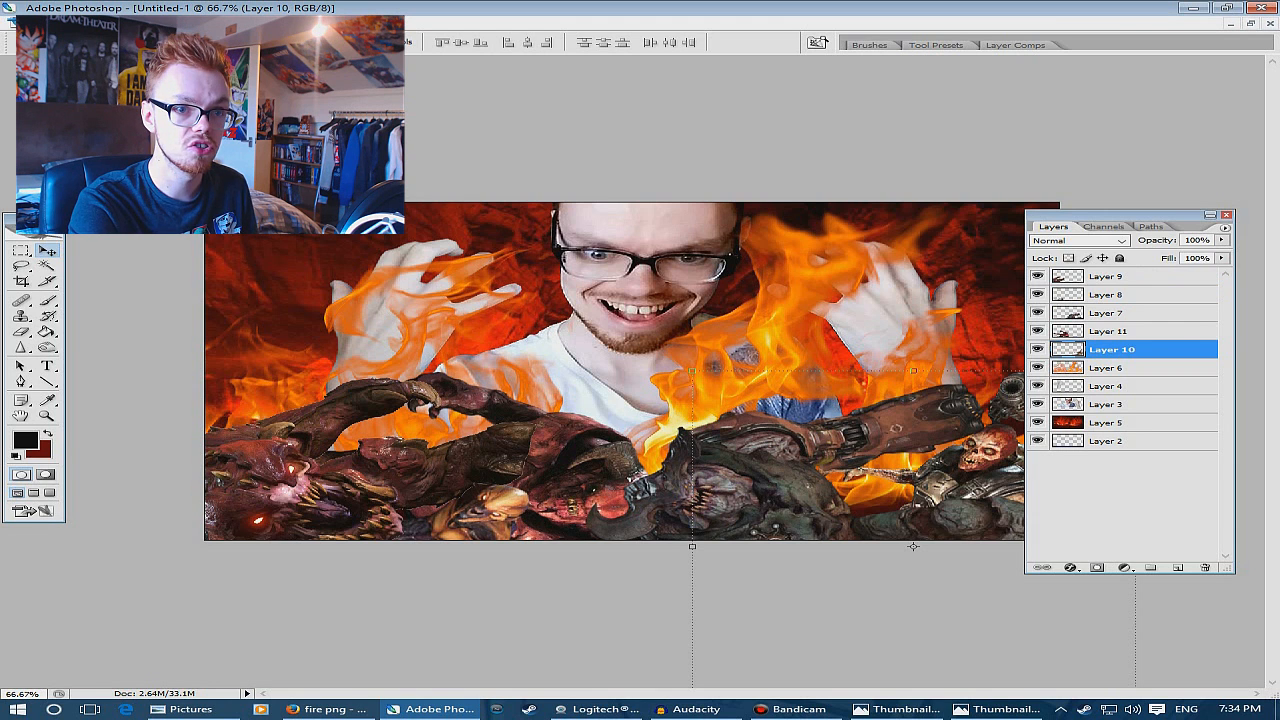
{"action": "left_click", "coordinate": [1130, 277], "text": "shift"}
{"action": "mouse_move", "coordinate": [153, 23]}
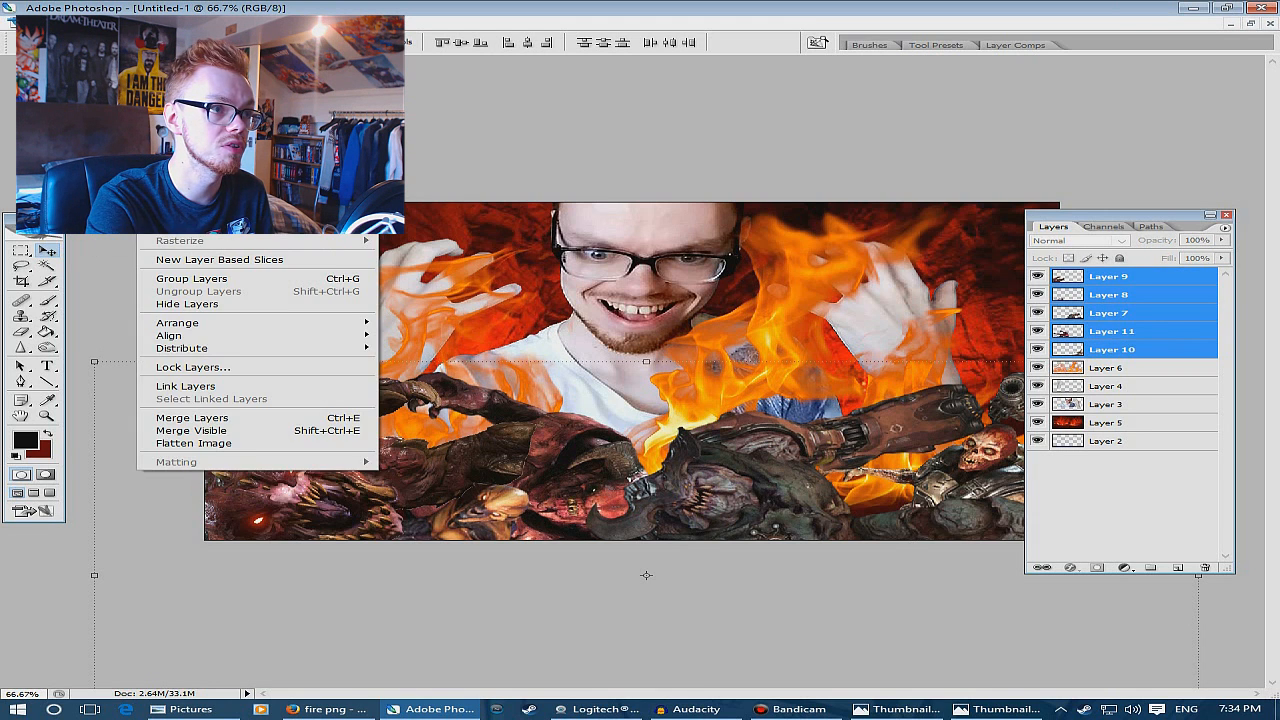
{"action": "left_click", "coordinate": [191, 417]}
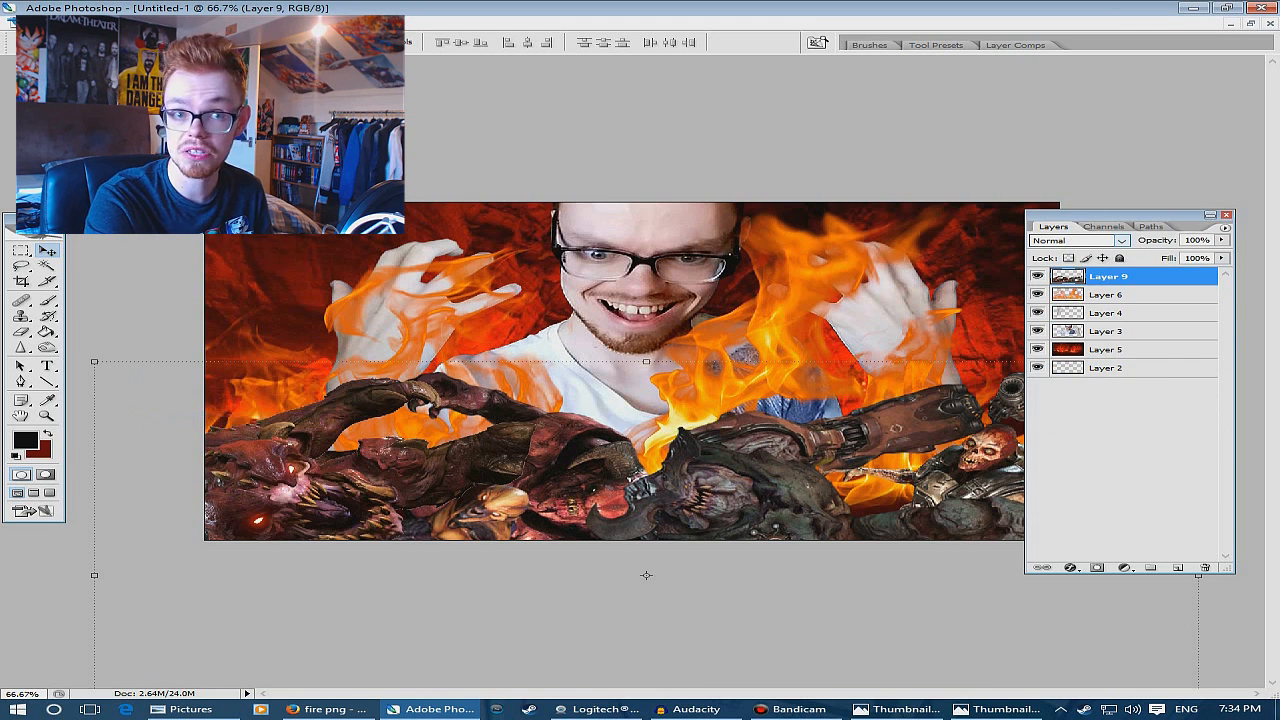
Try a white 3 px outside stroke on the merged demon layer
{"action": "right_click", "coordinate": [1040, 284]}
{"action": "left_click", "coordinate": [1110, 307]}
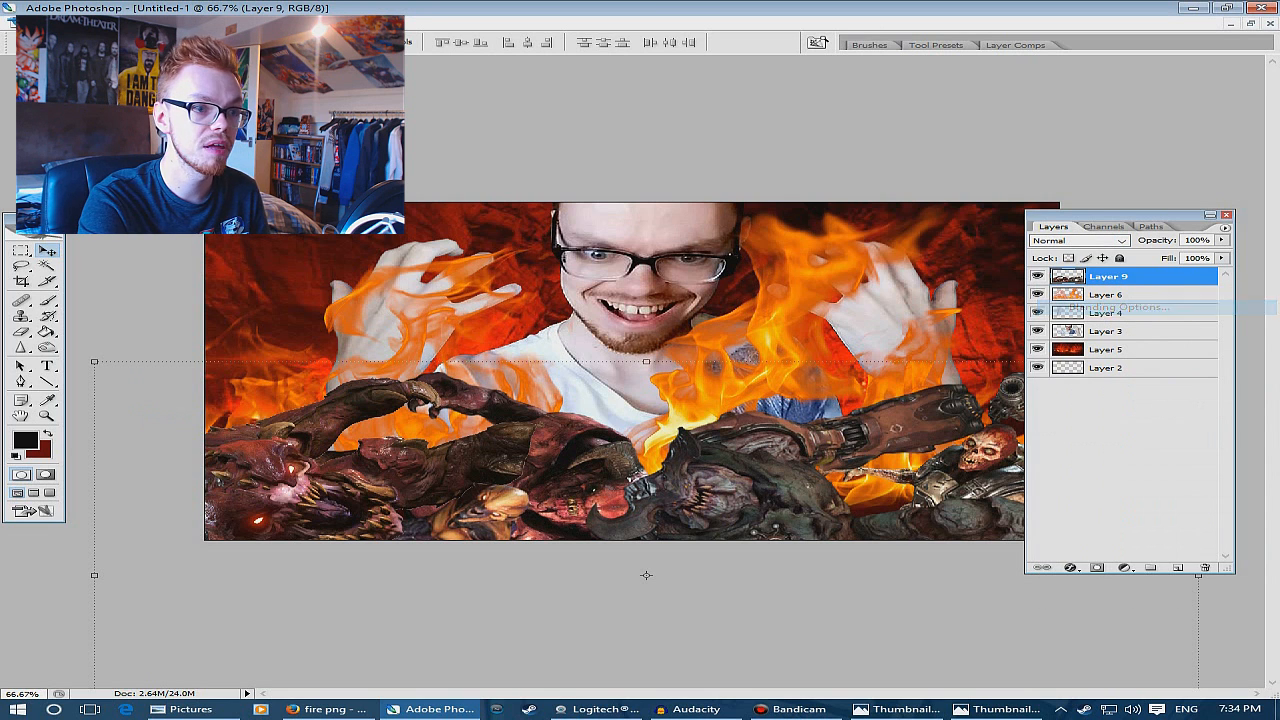
{"action": "left_click", "coordinate": [316, 668]}
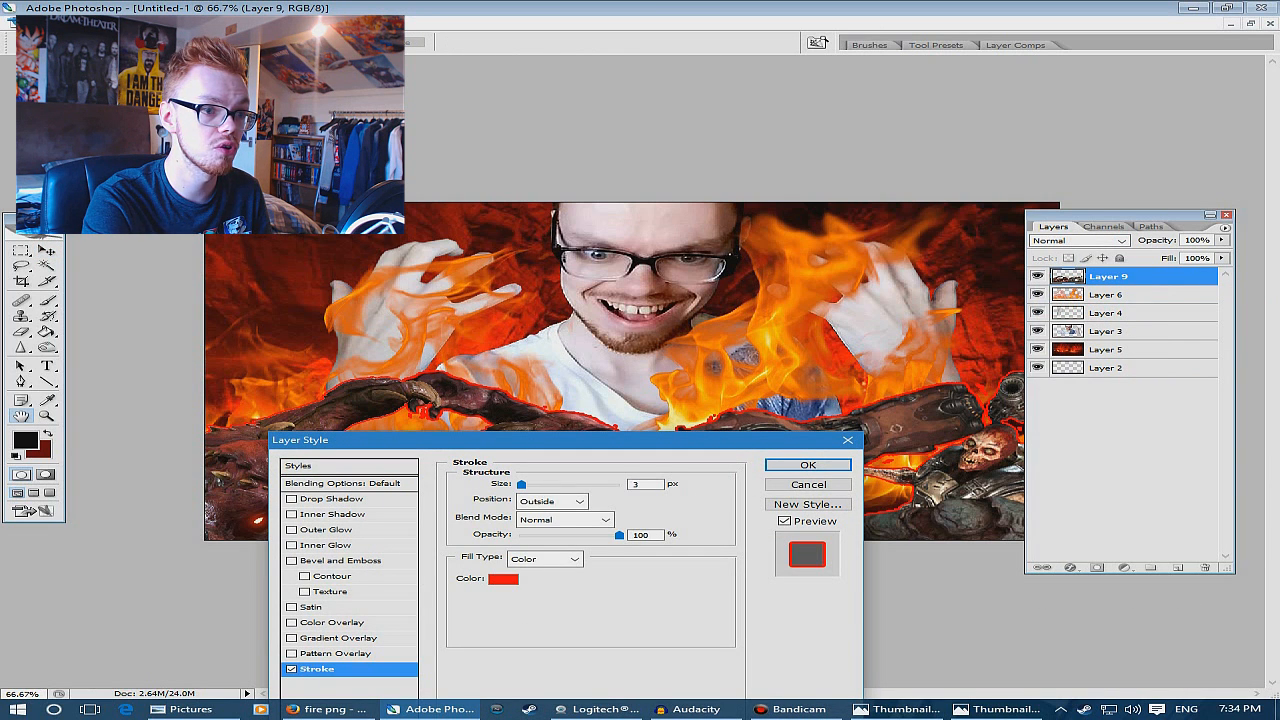
{"action": "left_click", "coordinate": [503, 579]}
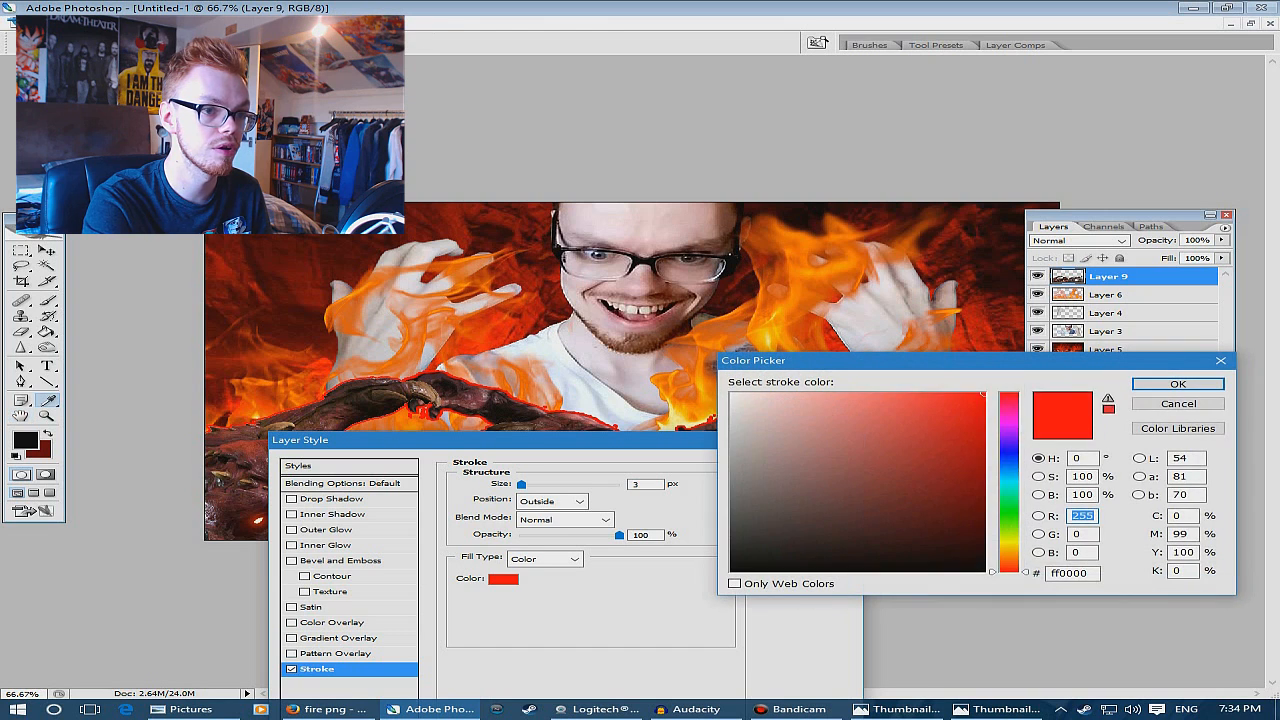
{"action": "left_click", "coordinate": [733, 393]}
{"action": "left_click", "coordinate": [1178, 385]}
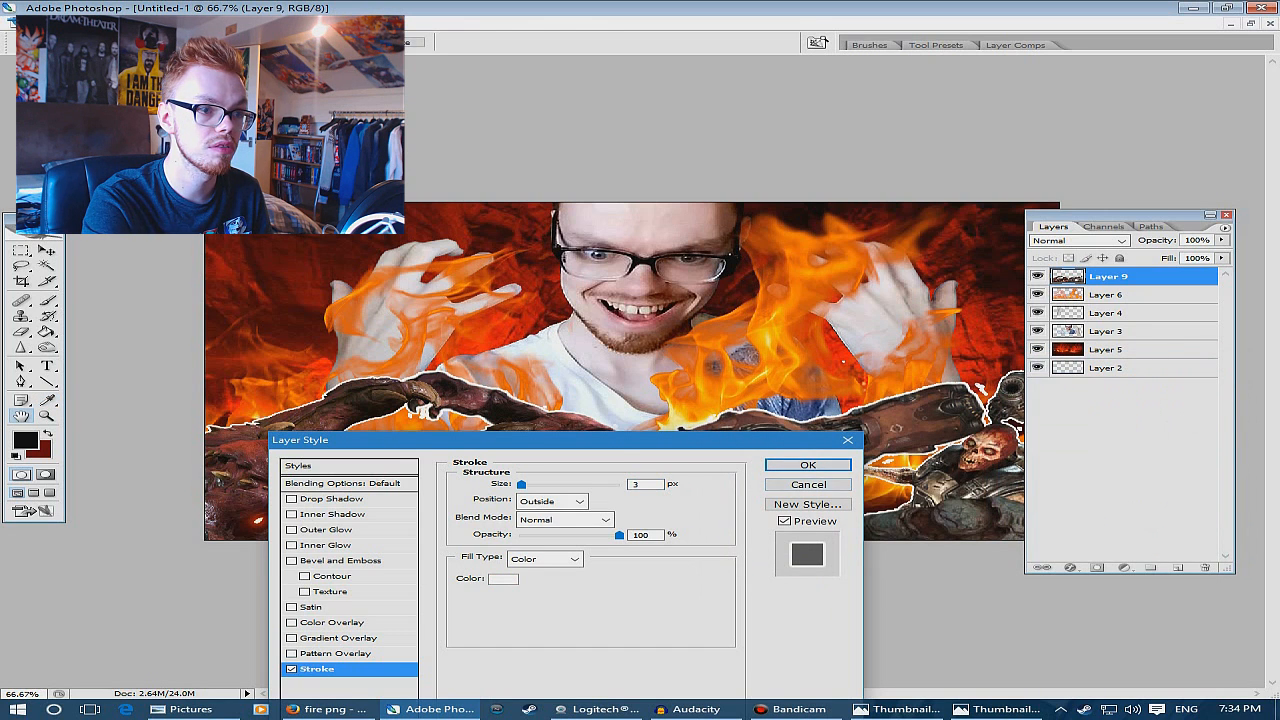
Give the demon layer a black Multiply drop shadow with 75% opacity, -92° angle, 9 px distance and 5 px size, without the stroke
{"action": "left_click_drag", "start_coordinate": [400, 440], "coordinate": [458, 566]}
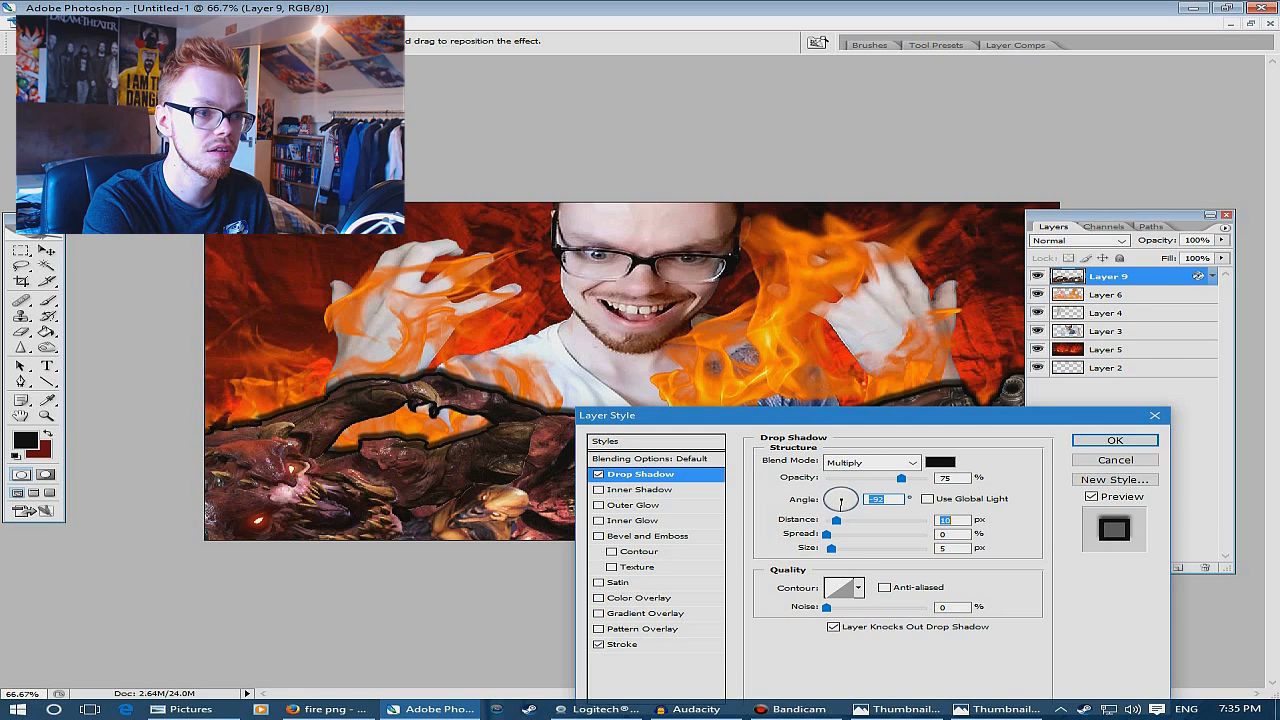
{"action": "left_click", "coordinate": [1000, 709]}
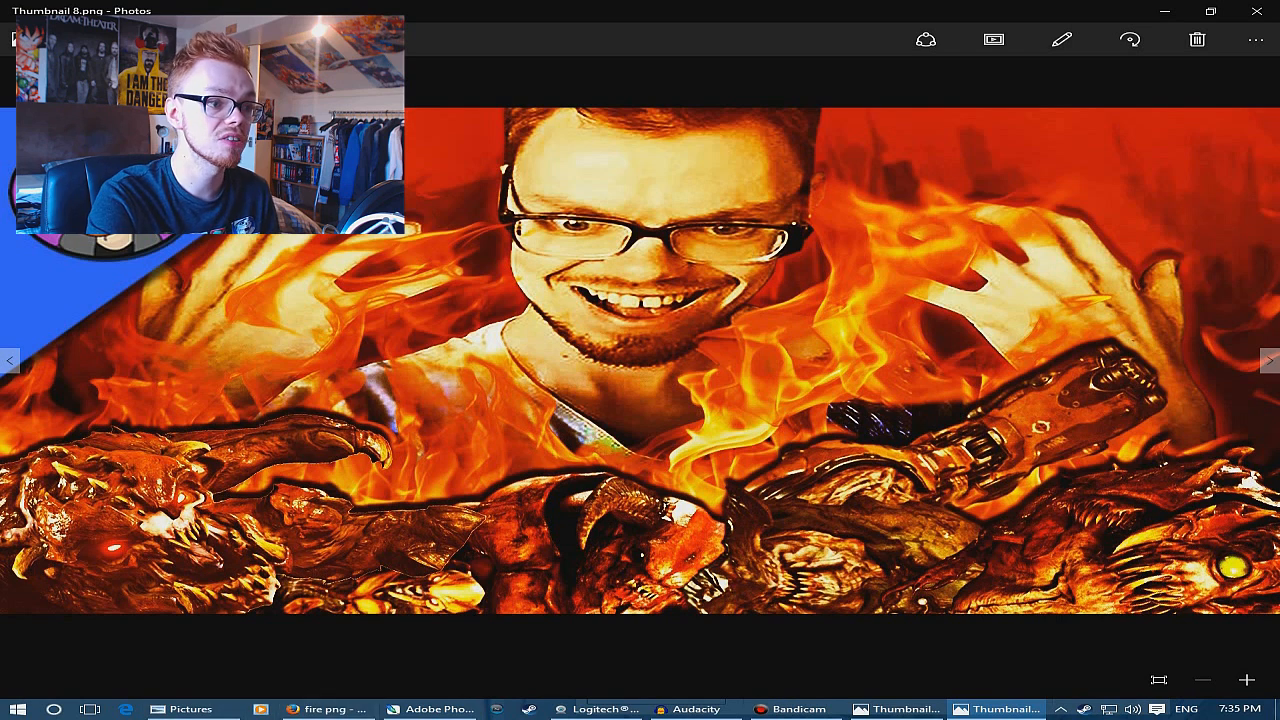
{"action": "left_click", "coordinate": [430, 709]}
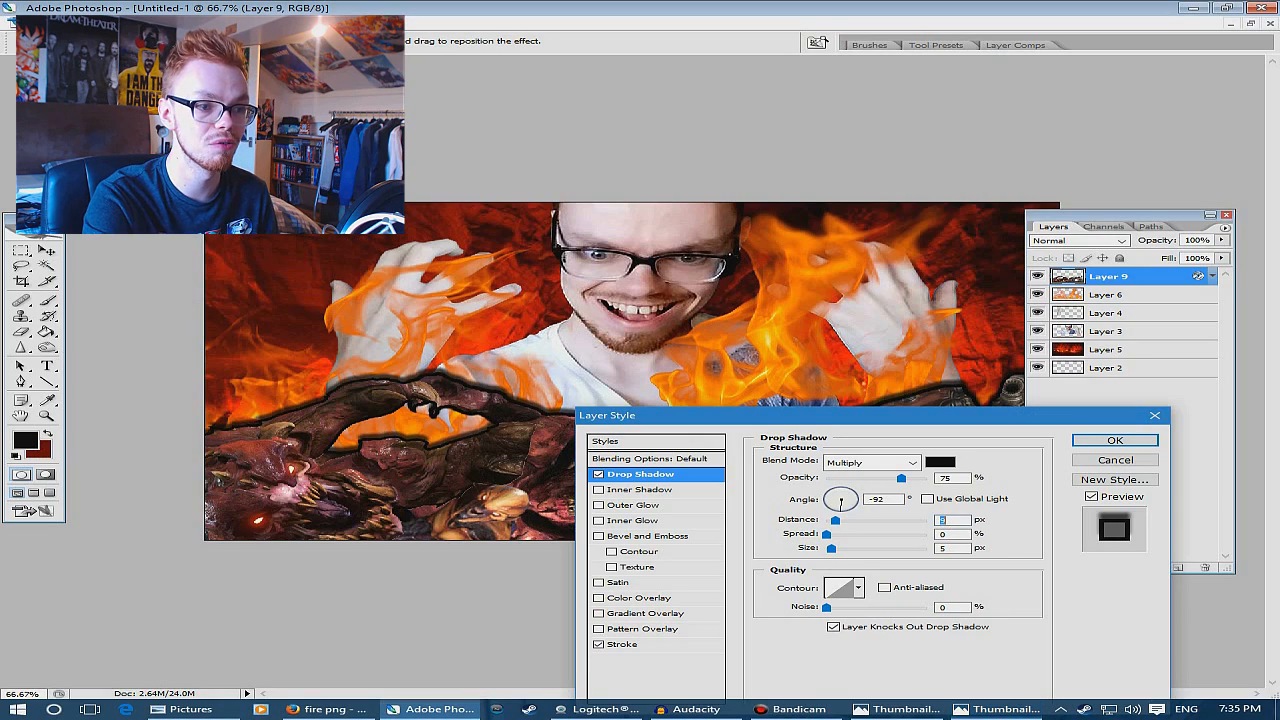
{"action": "left_click", "coordinate": [598, 645]}
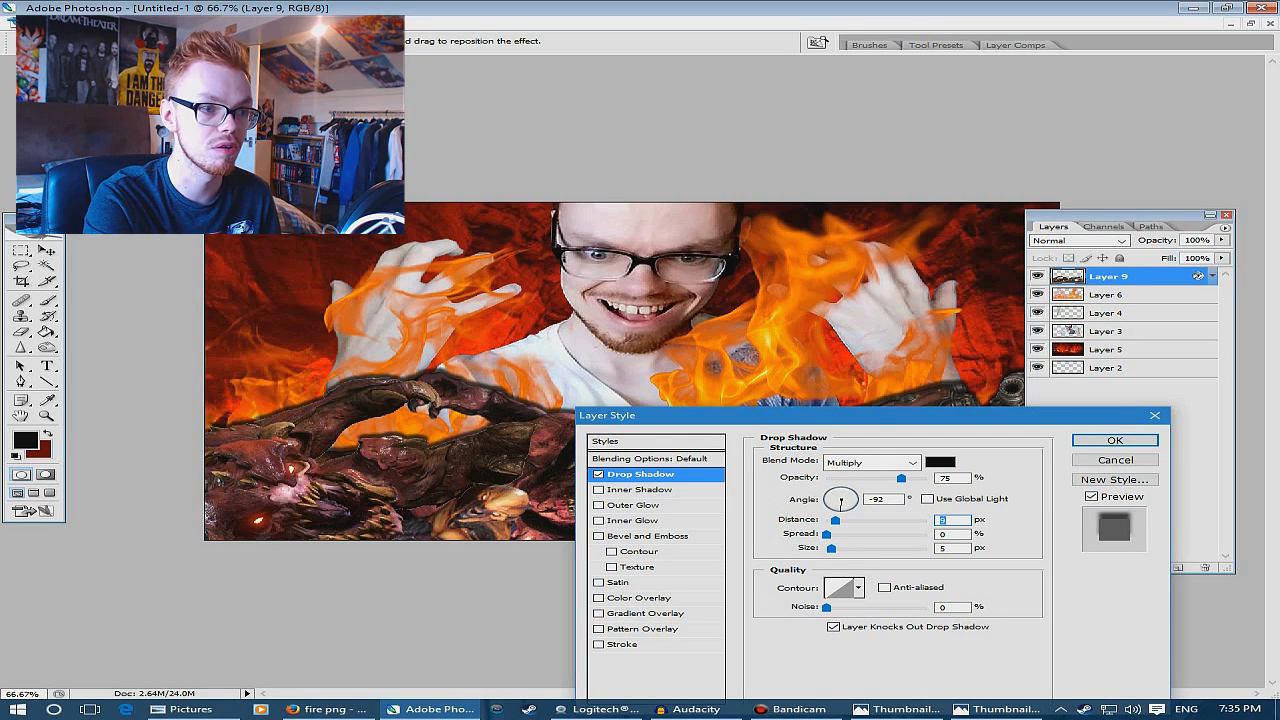
{"action": "left_click", "coordinate": [1115, 440]}
Compare the composite's figure and demons with the Thumbnail 8 reference image
{"action": "left_click", "coordinate": [997, 709]}
{"action": "left_click", "coordinate": [432, 709]}
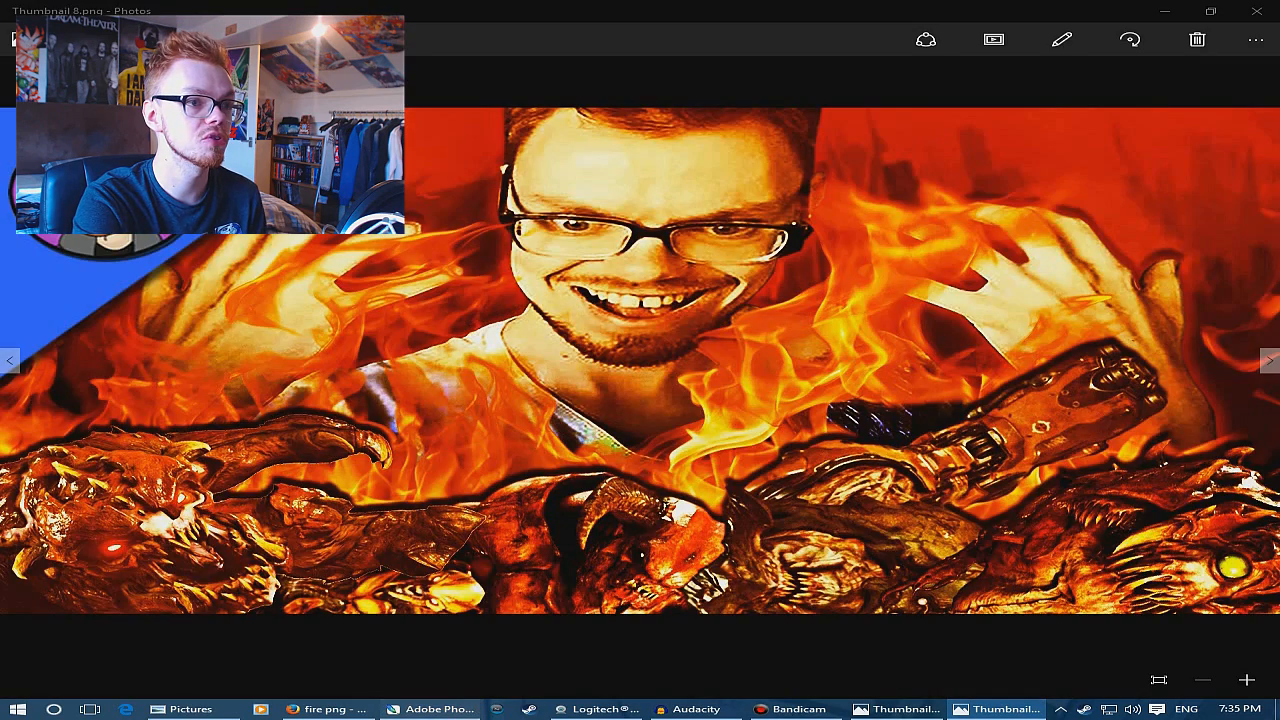
{"action": "left_click", "coordinate": [612, 368]}
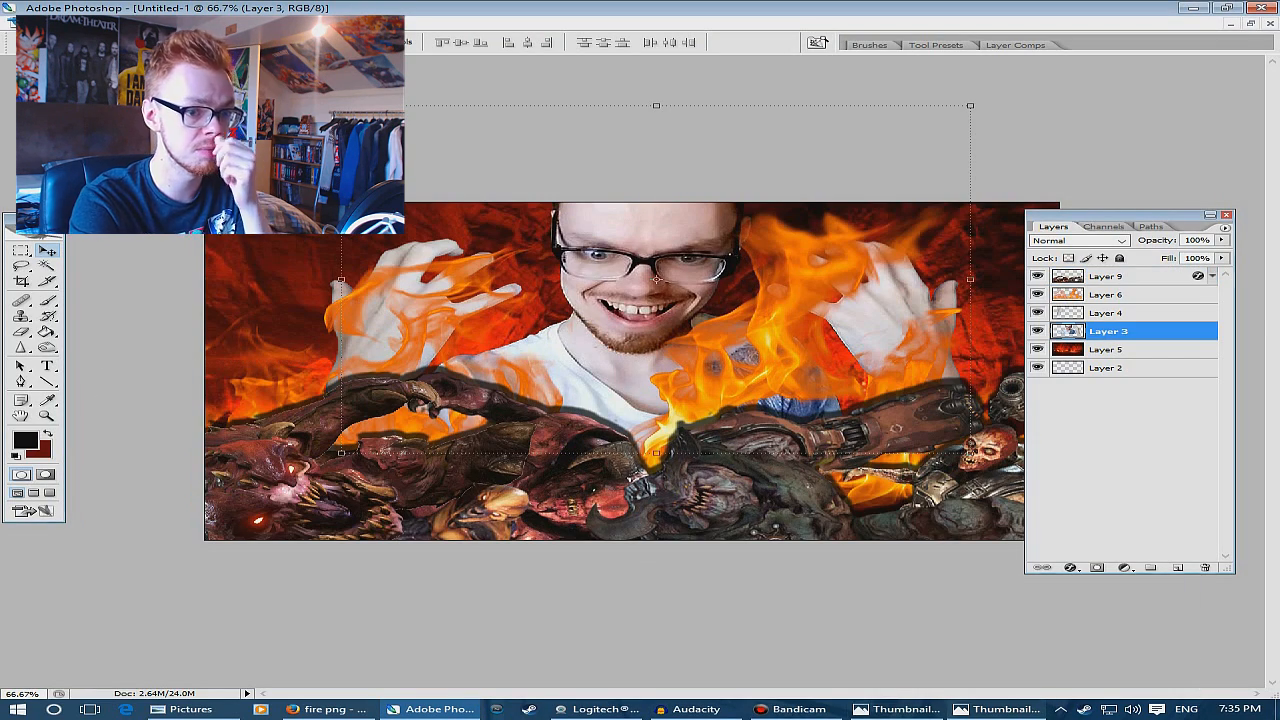
{"action": "left_click", "coordinate": [997, 709]}
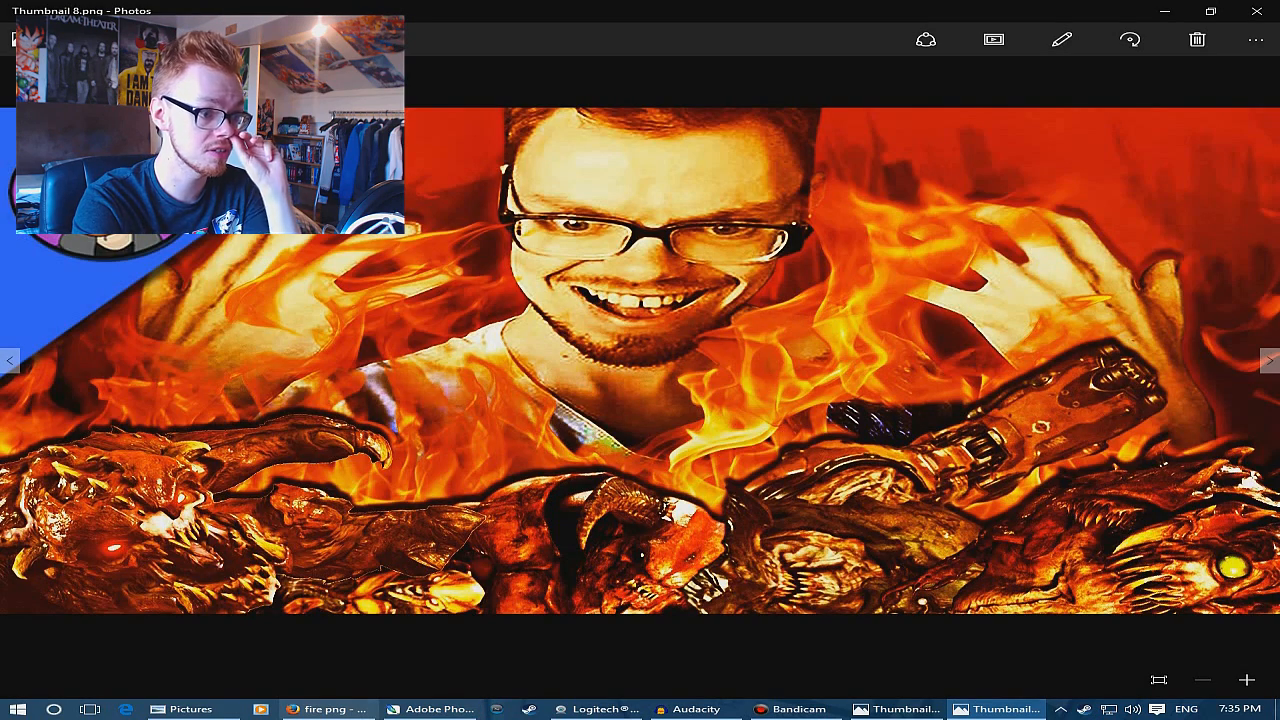
{"action": "mouse_move", "coordinate": [432, 709]}
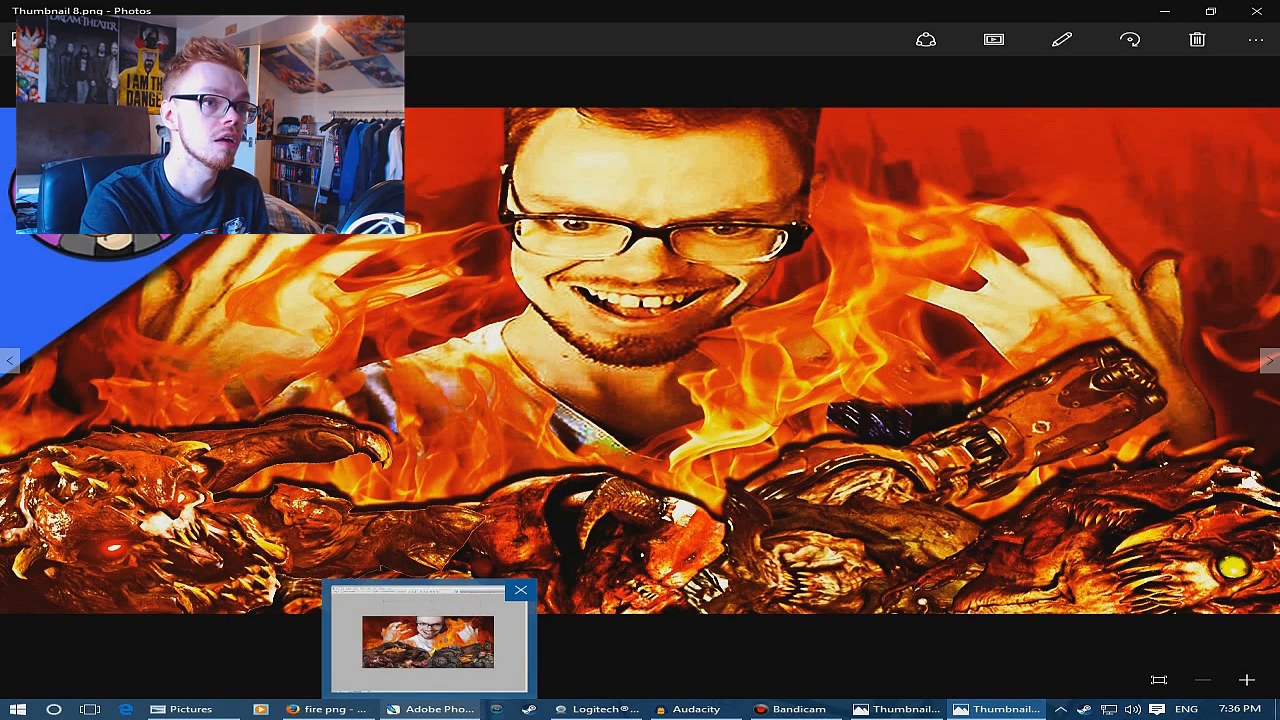
{"action": "left_click", "coordinate": [433, 630]}
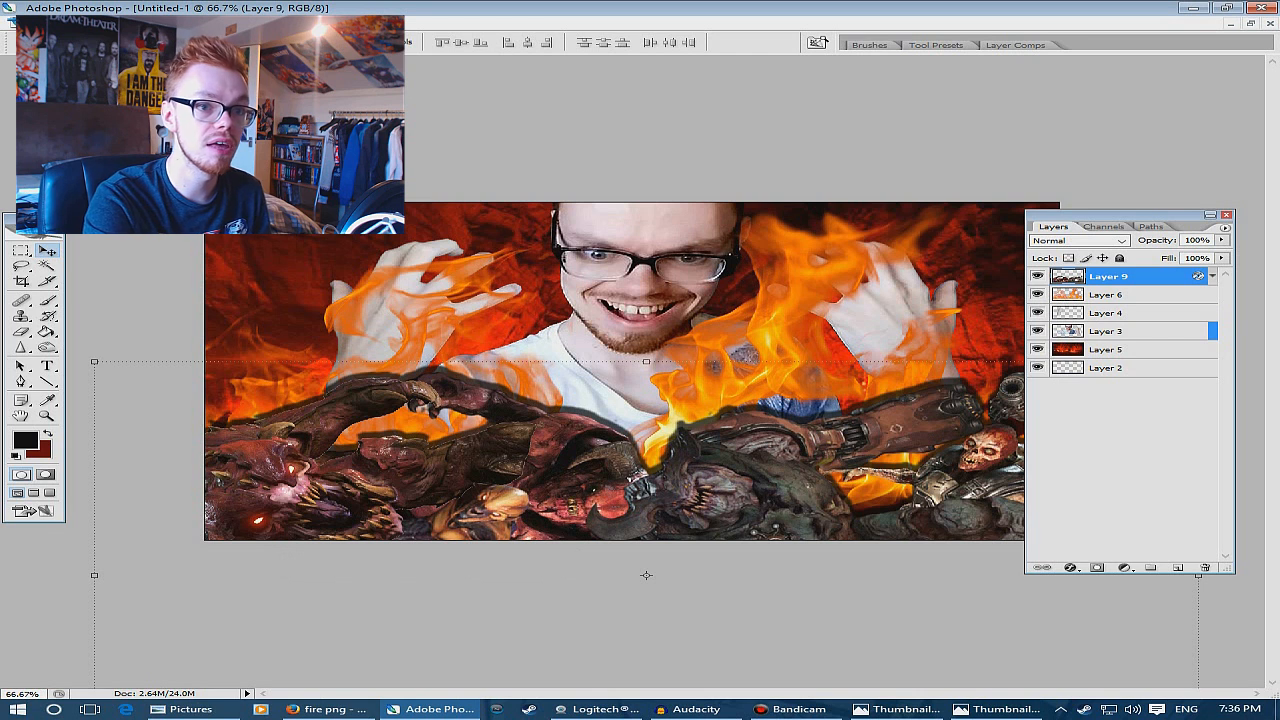
Add a Gradient Map adjustment layer above the demon layer
{"action": "key", "text": "ctrl+shift+n"}
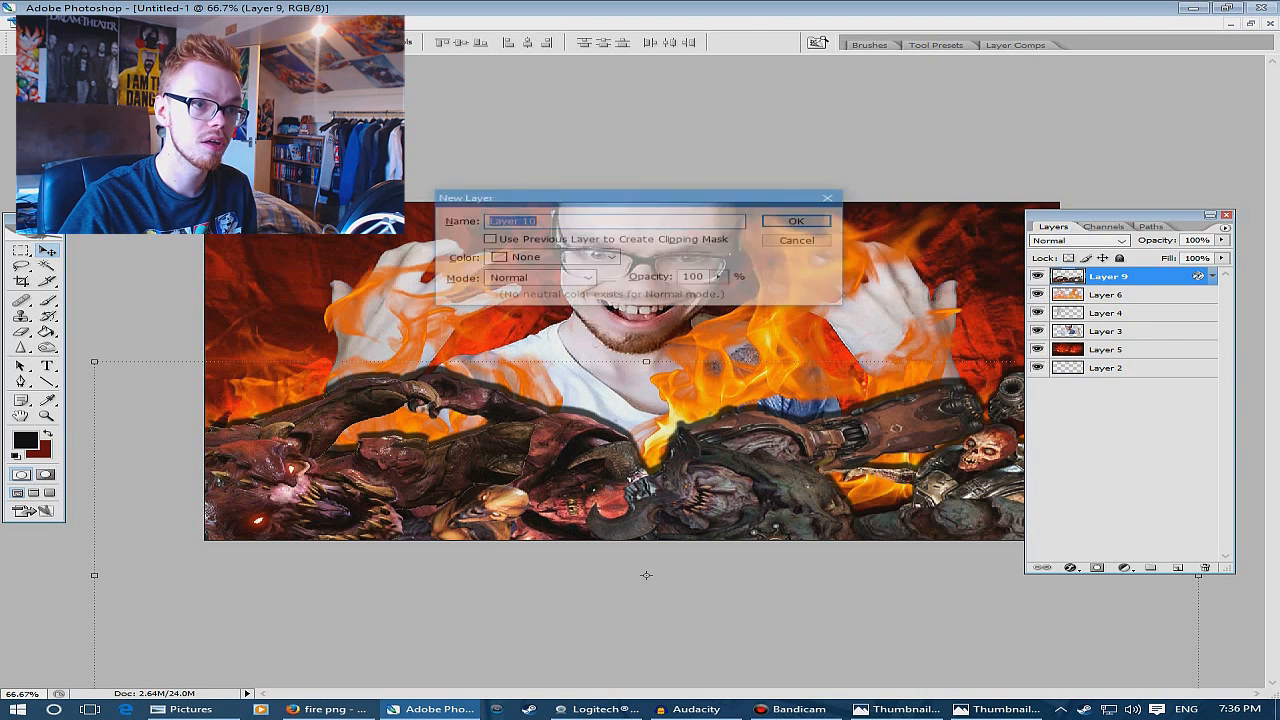
{"action": "key", "text": "Escape"}
{"action": "left_click", "coordinate": [154, 23]}
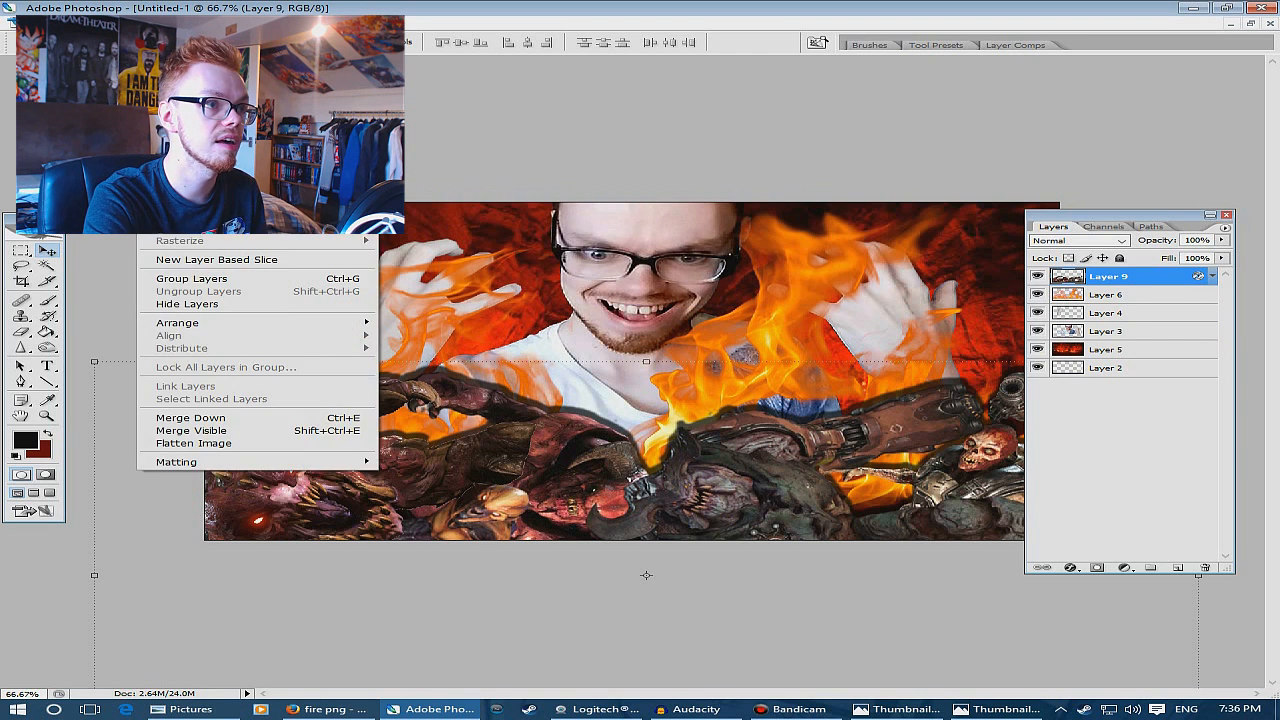
{"action": "mouse_move", "coordinate": [220, 127]}
{"action": "left_click", "coordinate": [435, 221]}
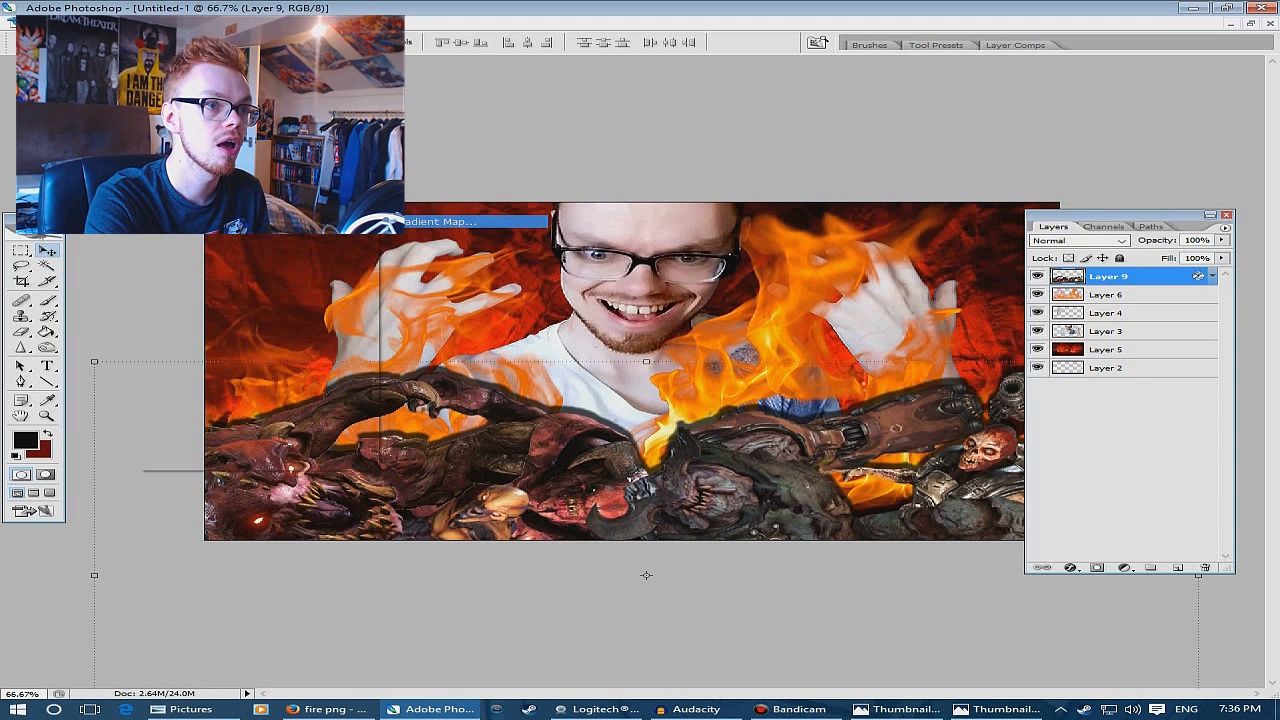
{"action": "key", "text": "Return"}
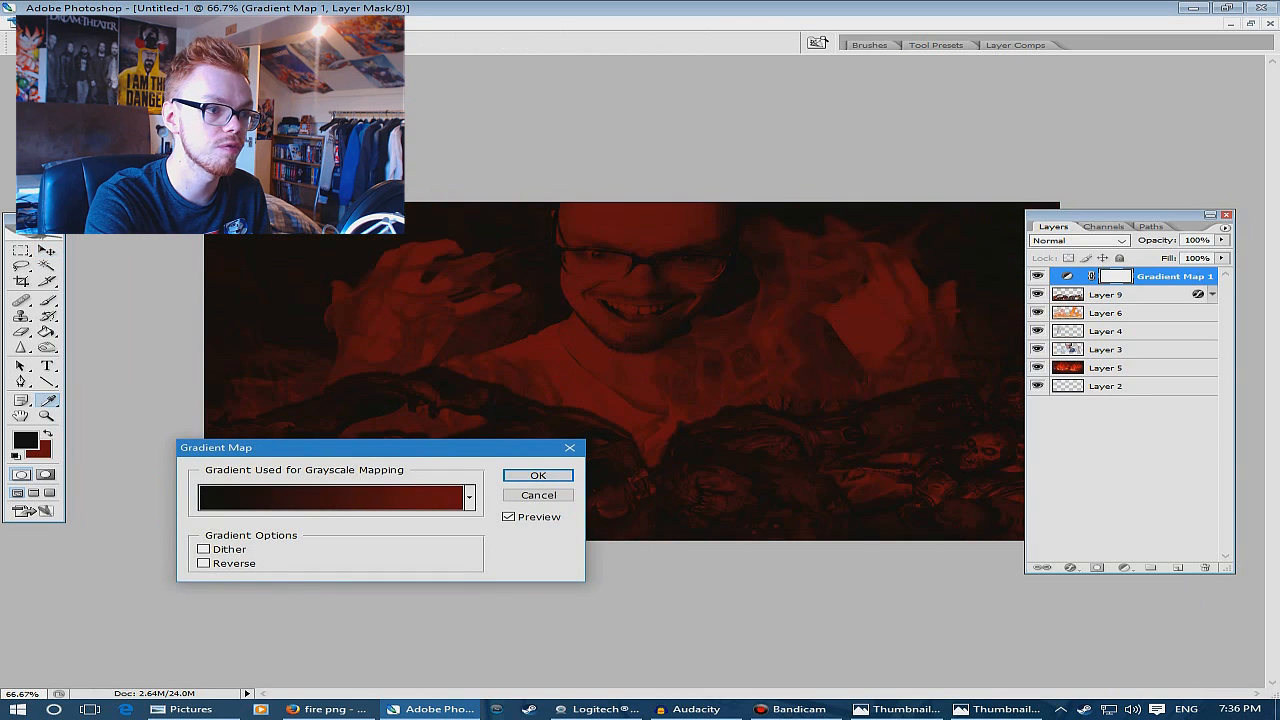
Change the gradient's black start stop to red, bb0000
{"action": "left_click", "coordinate": [332, 498]}
{"action": "left_click", "coordinate": [650, 557]}
{"action": "left_click", "coordinate": [738, 616]}
{"action": "left_click_drag", "start_coordinate": [946, 426], "coordinate": [985, 393]}
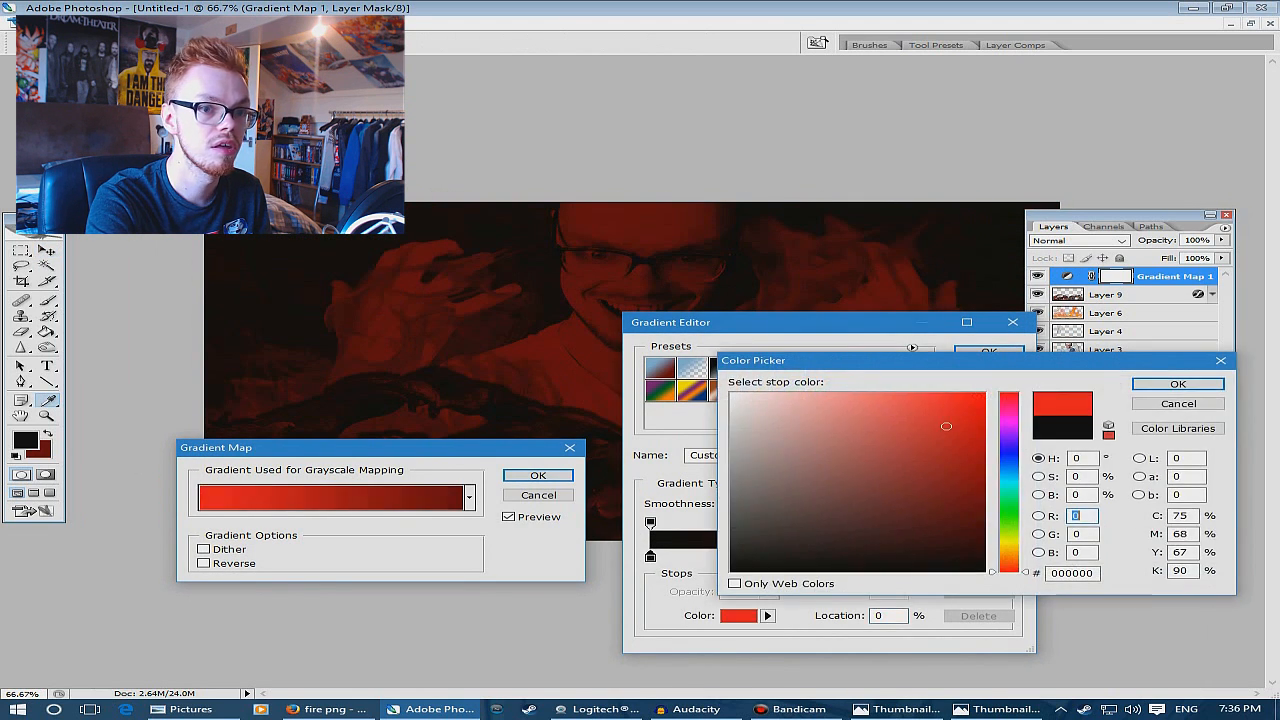
{"action": "left_click", "coordinate": [984, 440]}
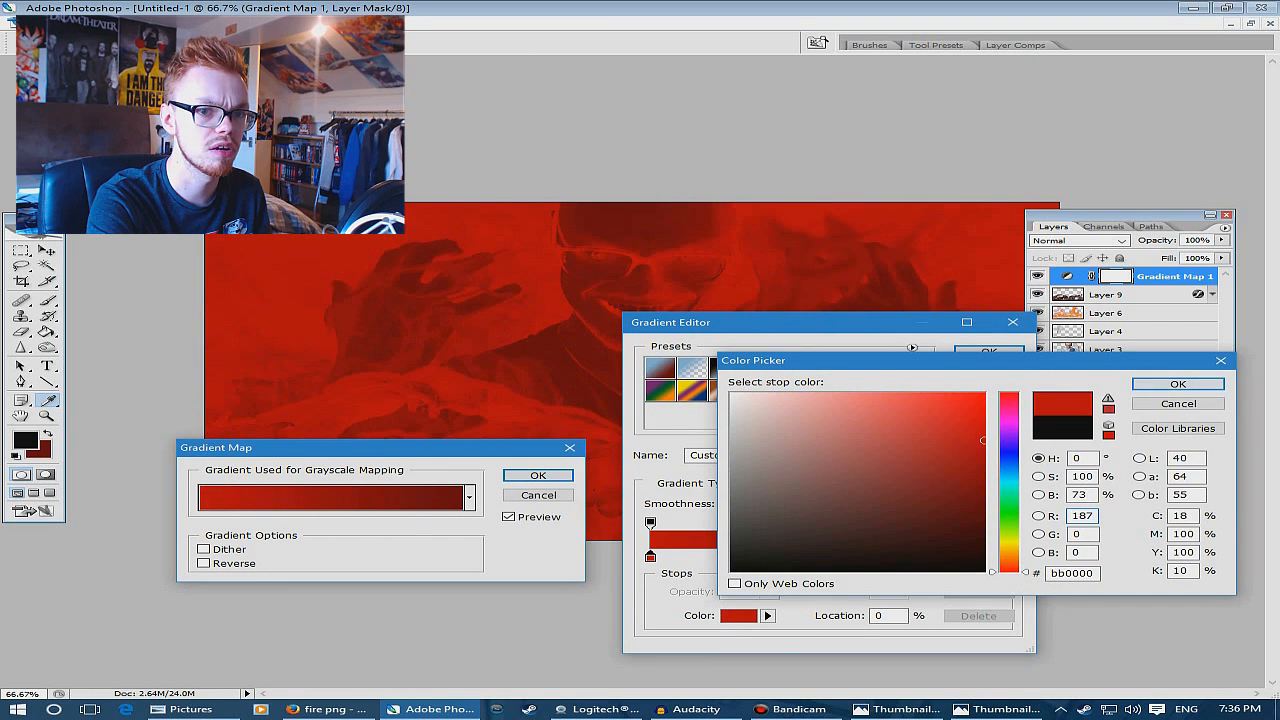
{"action": "key", "text": "Return"}
Change the gradient's end stop to bright yellow, ffde00
{"action": "double_click", "coordinate": [1007, 557]}
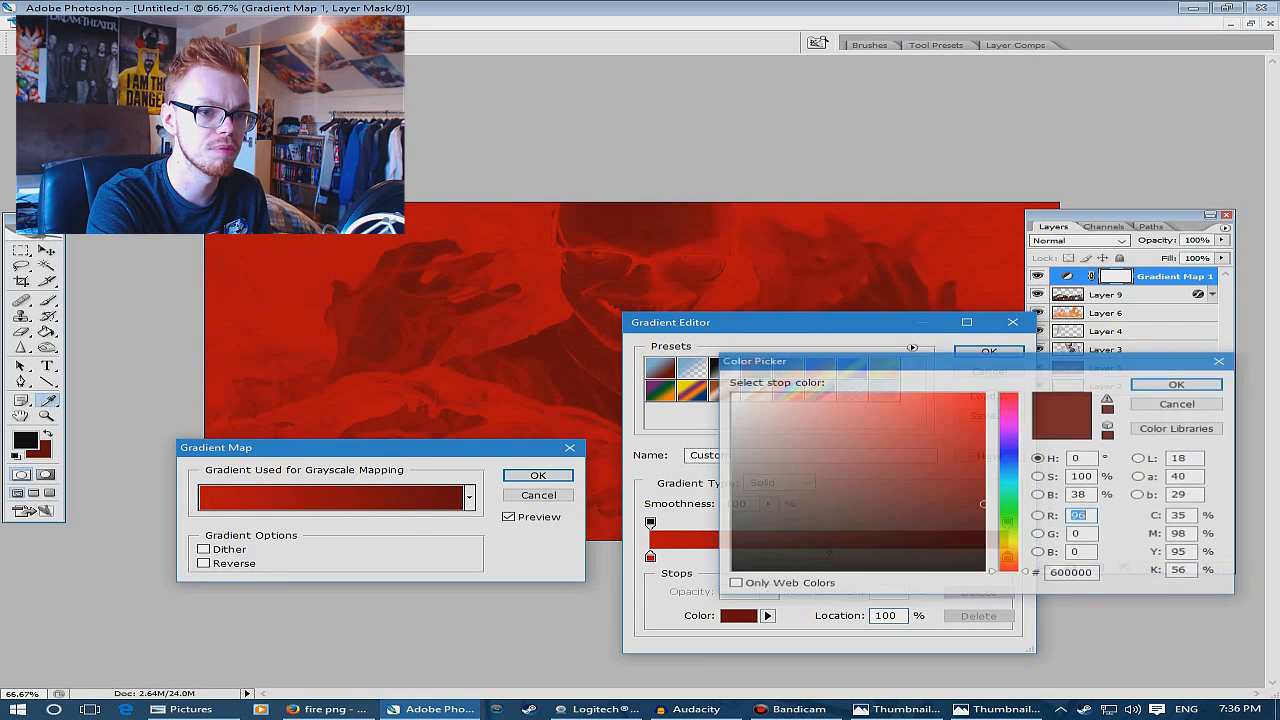
{"action": "left_click", "coordinate": [1009, 546]}
{"action": "left_click", "coordinate": [984, 457]}
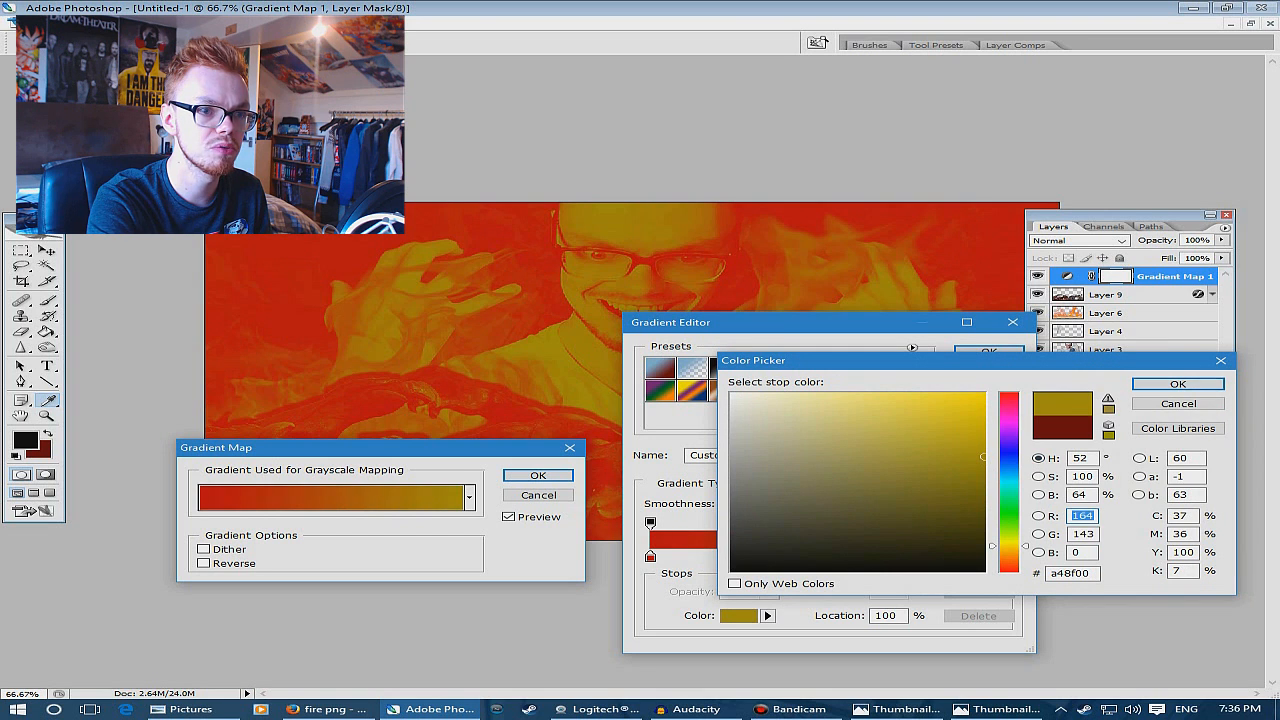
{"action": "left_click", "coordinate": [984, 431]}
{"action": "left_click", "coordinate": [984, 394]}
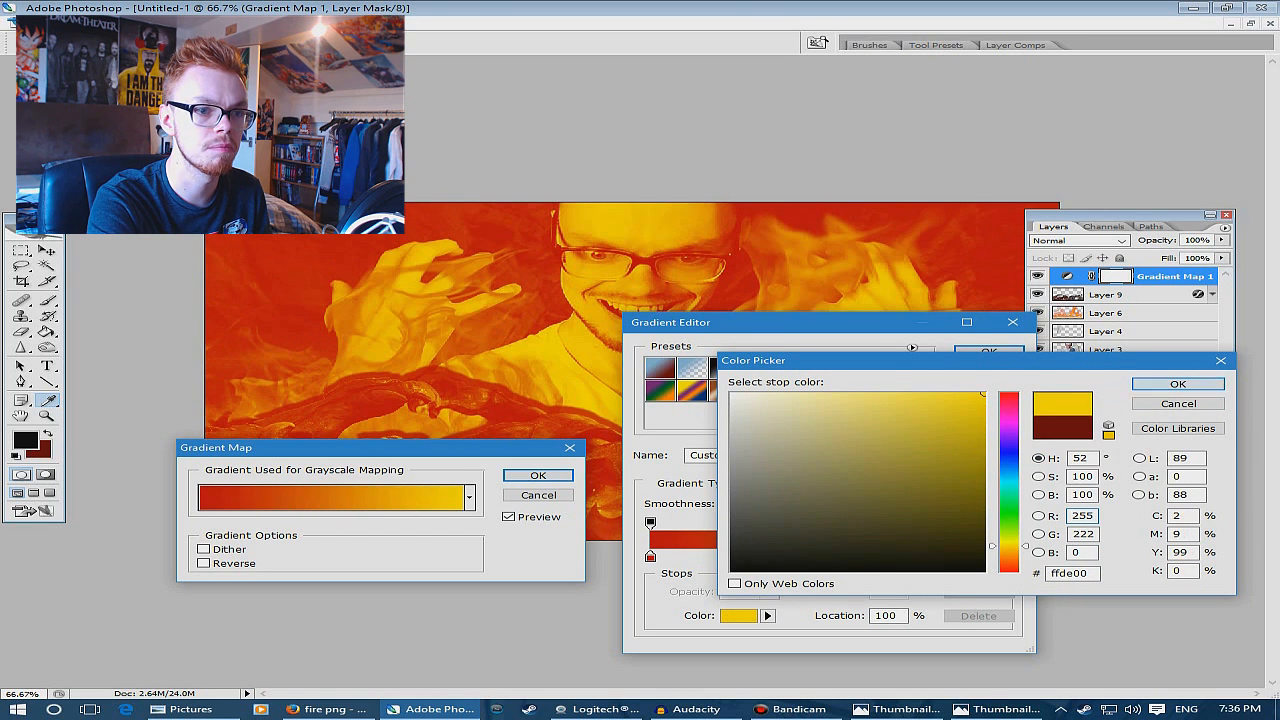
{"action": "key", "text": "Return"}
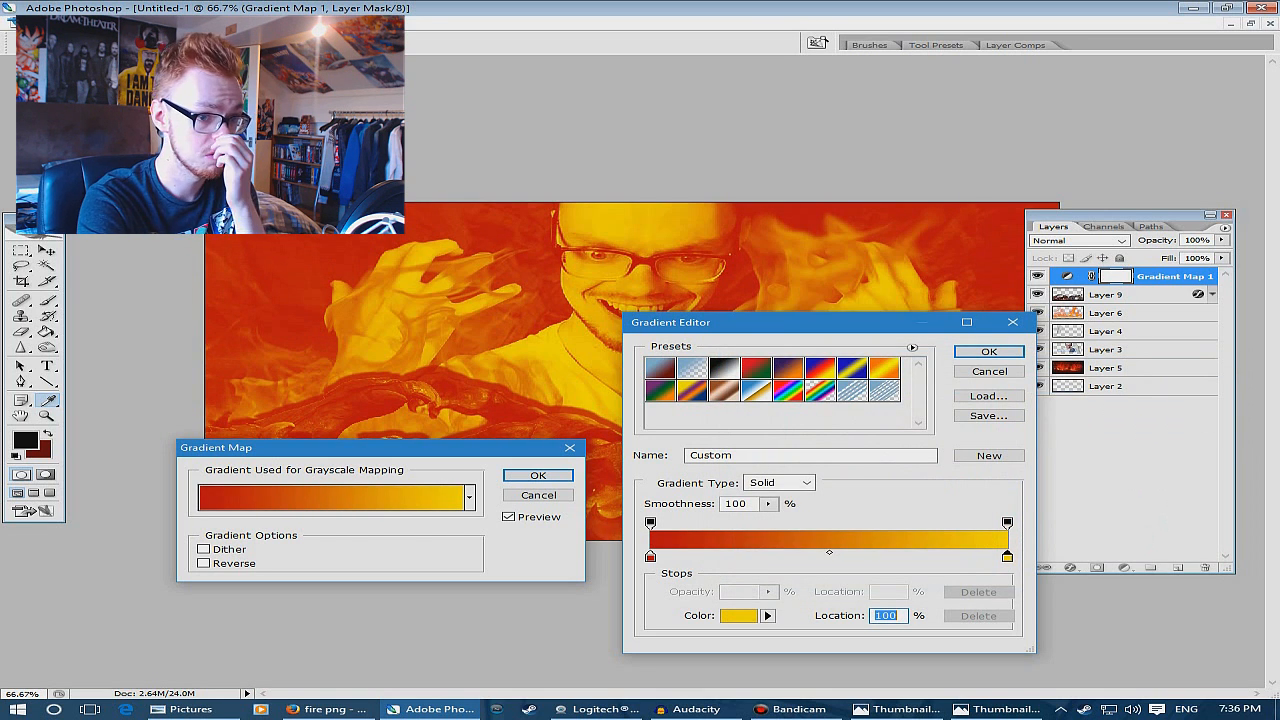
Add an orange ff8a00 colour stop at 49% in the gradient and accept the gradient map
{"action": "left_click", "coordinate": [826, 553]}
{"action": "double_click", "coordinate": [826, 553]}
{"action": "left_click", "coordinate": [1009, 555]}
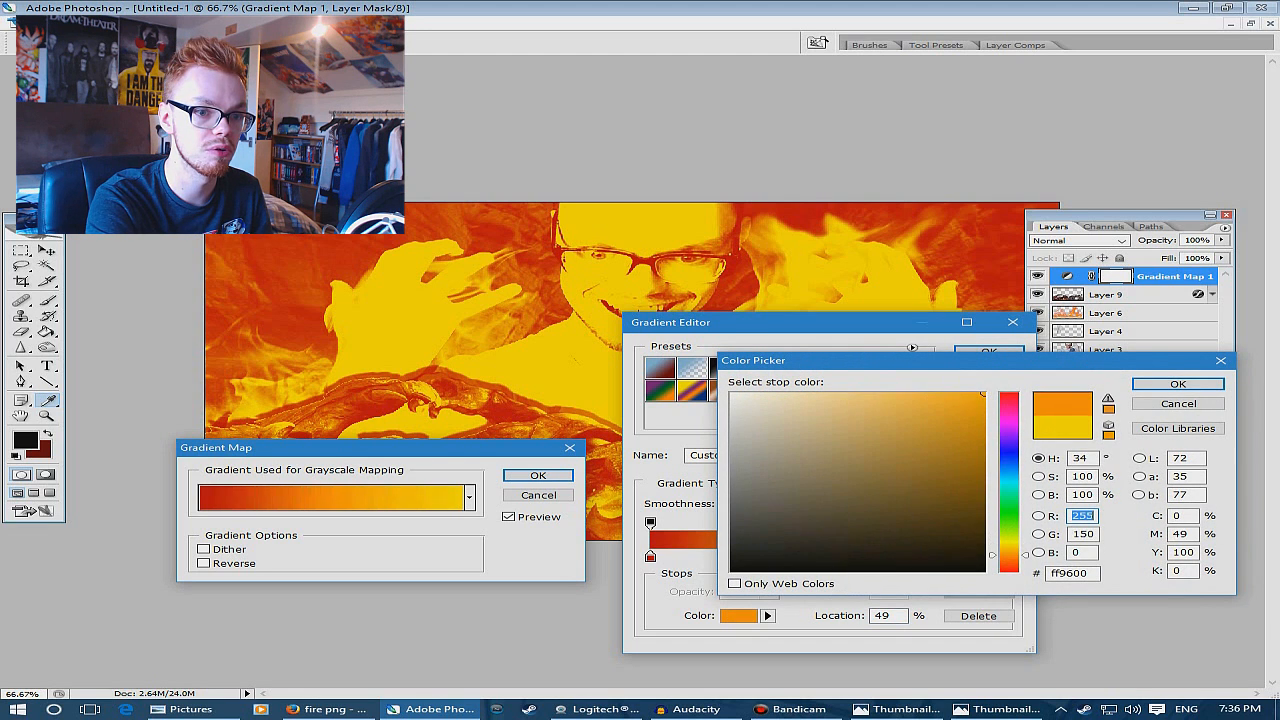
{"action": "left_click", "coordinate": [984, 431]}
{"action": "left_click", "coordinate": [1178, 384]}
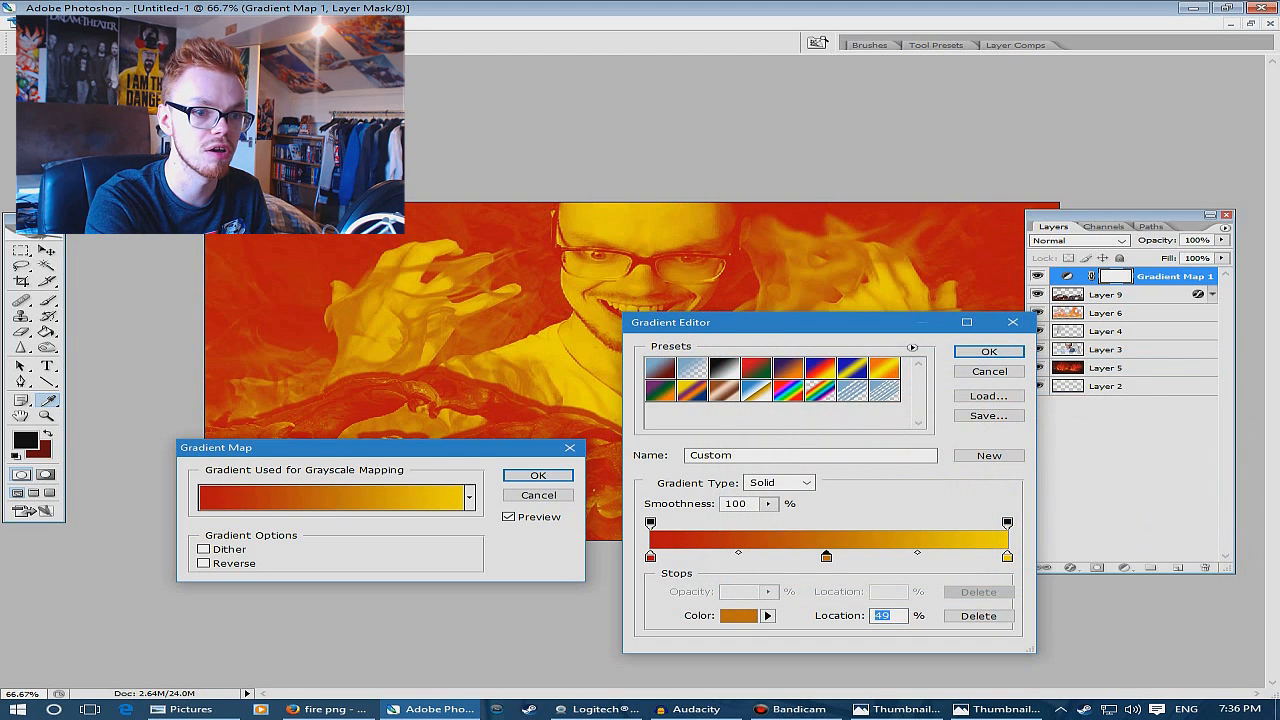
{"action": "double_click", "coordinate": [826, 557]}
{"action": "left_click", "coordinate": [983, 392]}
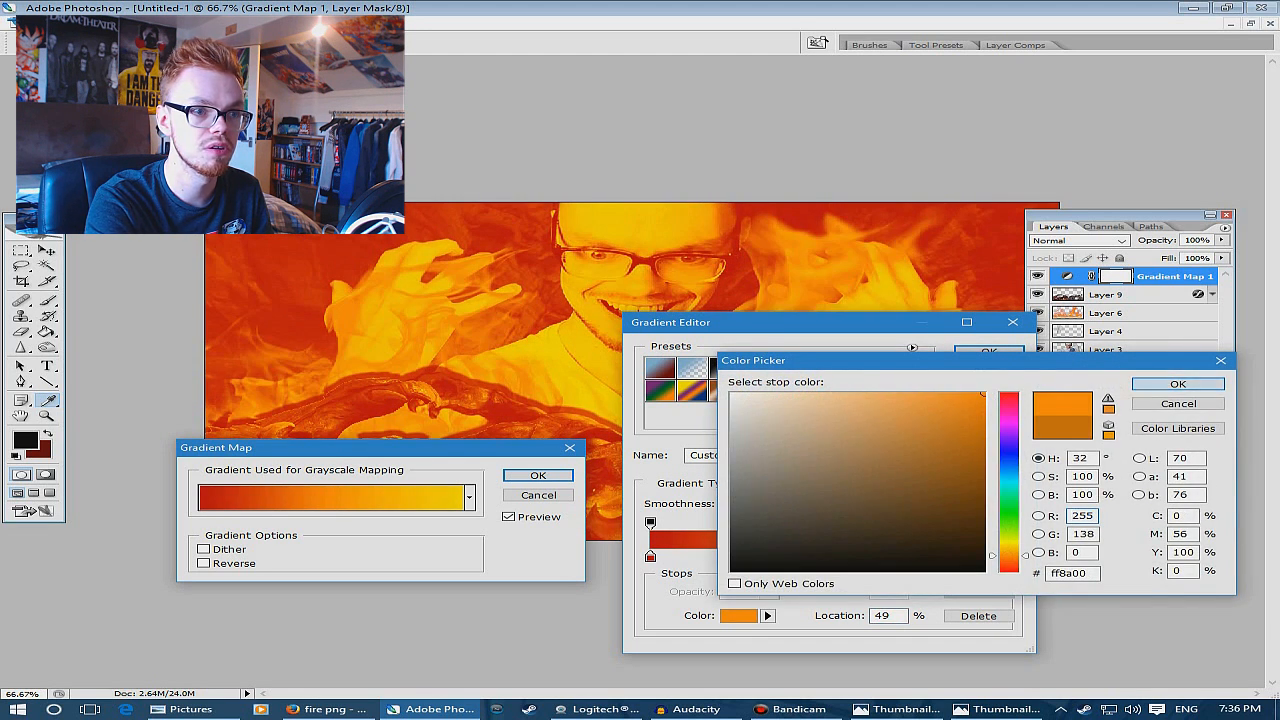
{"action": "left_click", "coordinate": [1178, 384]}
{"action": "left_click", "coordinate": [988, 351]}
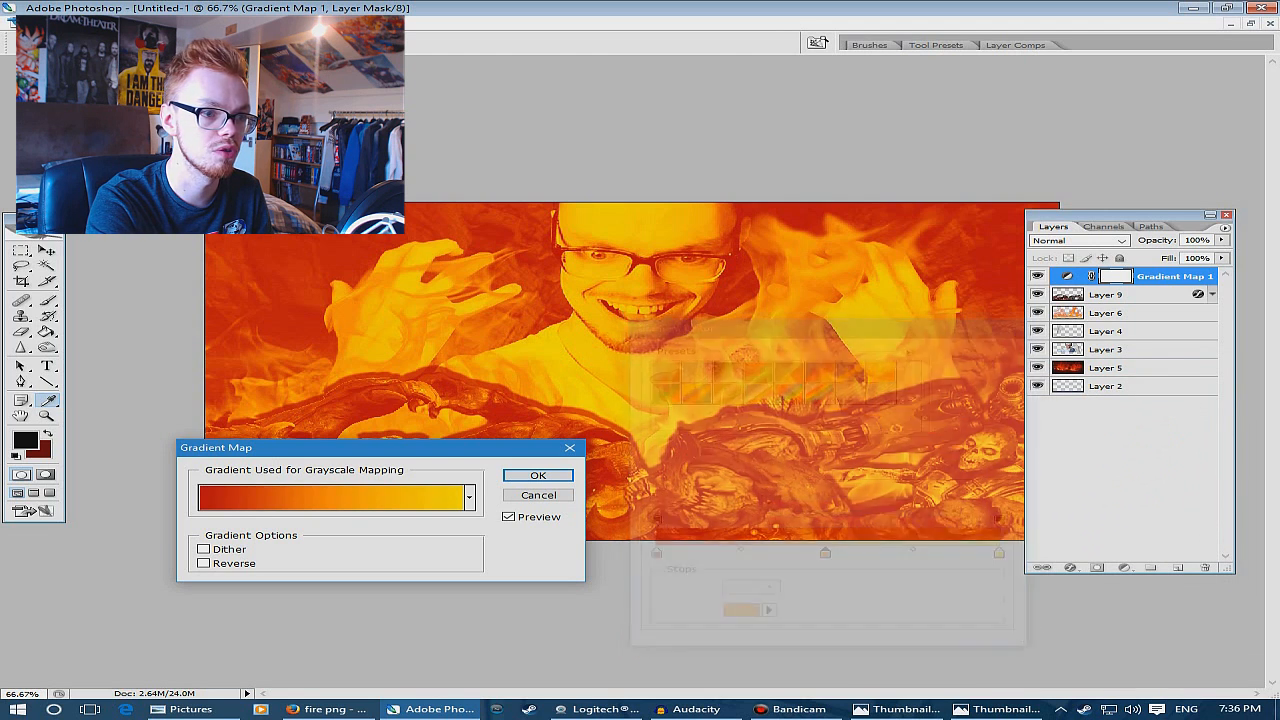
{"action": "left_click", "coordinate": [538, 475]}
Set the Gradient Map layer's blend mode to Overlay and compare the composite with the Thumbnail 8 reference image
{"action": "left_click", "coordinate": [1079, 240]}
{"action": "left_click", "coordinate": [1049, 399]}
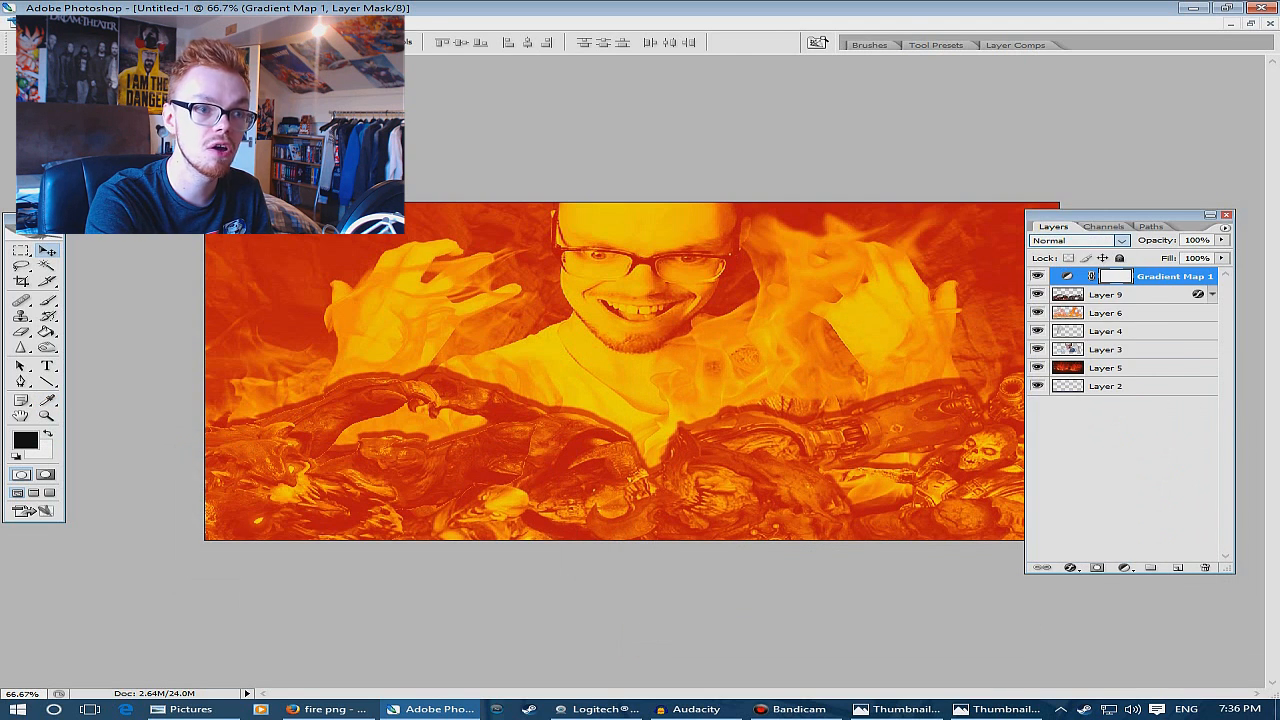
{"action": "left_click", "coordinate": [998, 709]}
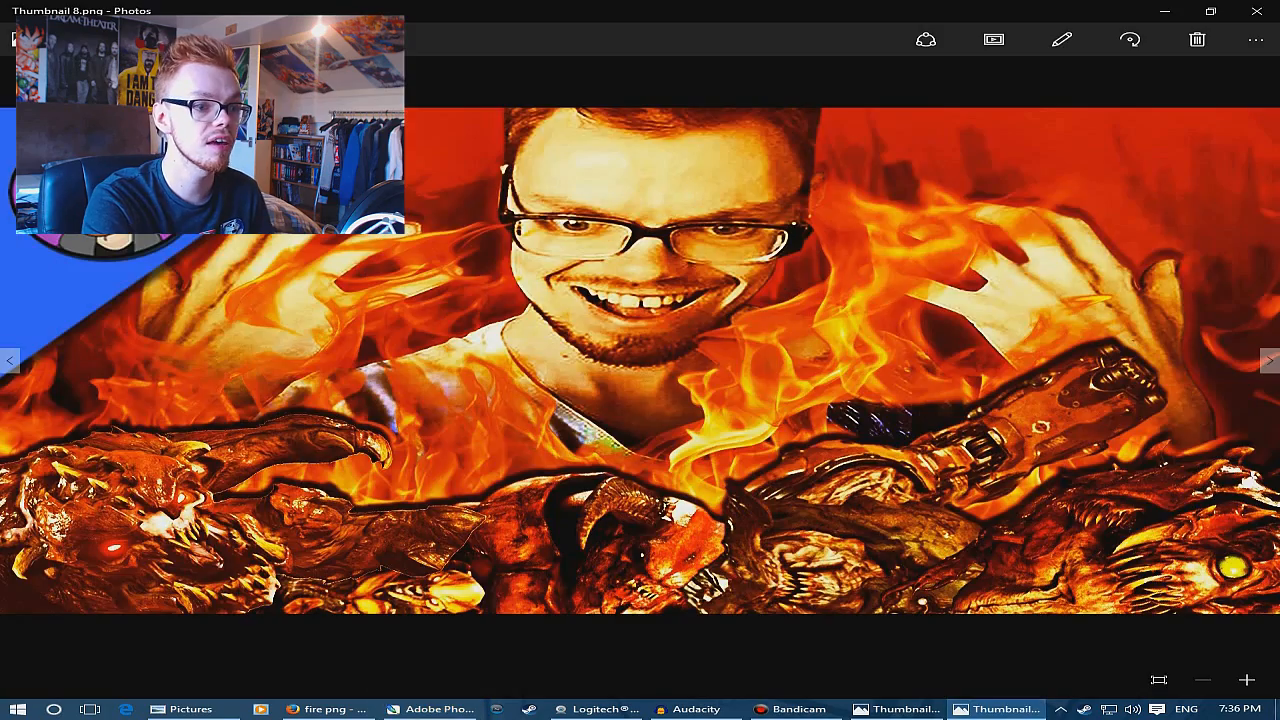
{"action": "left_click", "coordinate": [430, 709]}
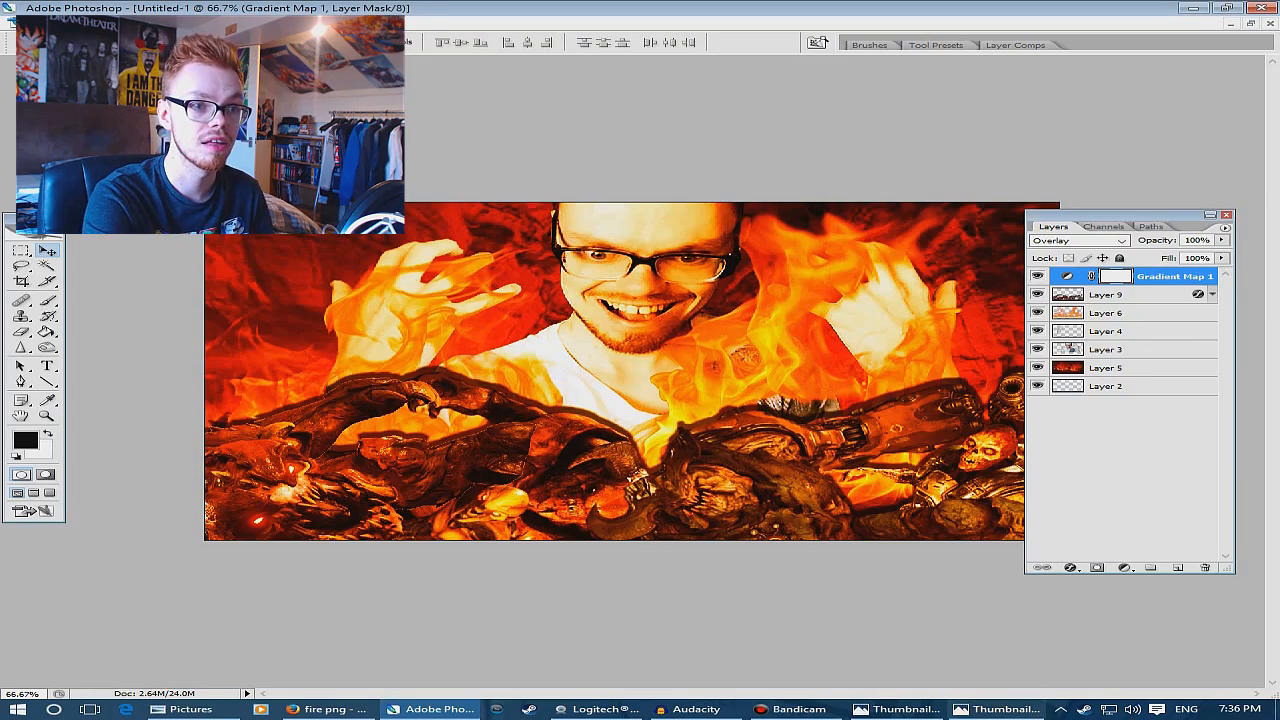
{"action": "left_click", "coordinate": [998, 709]}
{"action": "left_click", "coordinate": [430, 709]}
Move the figure on Layer 3 and the hand on Layer 4 together slightly down within the composite
{"action": "left_click", "coordinate": [1106, 349]}
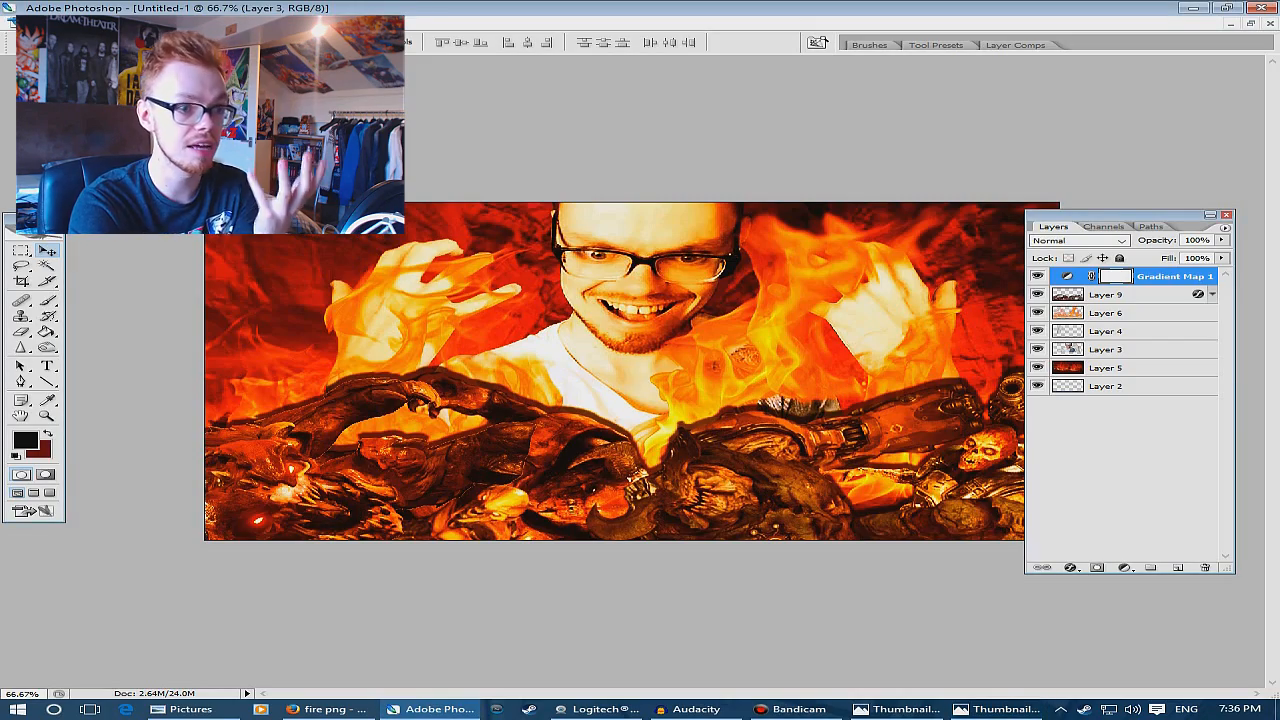
{"action": "left_click", "coordinate": [1108, 331], "text": "ctrl"}
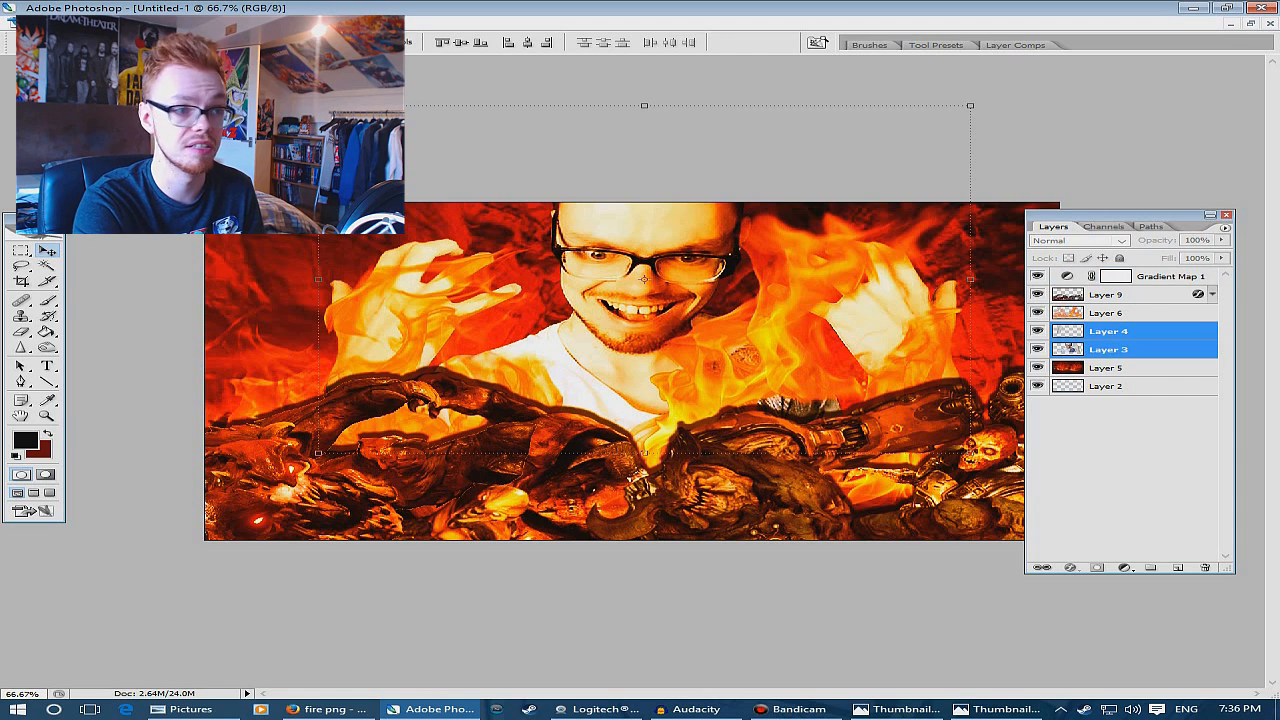
{"action": "left_click_drag", "start_coordinate": [644, 278], "coordinate": [638, 296]}
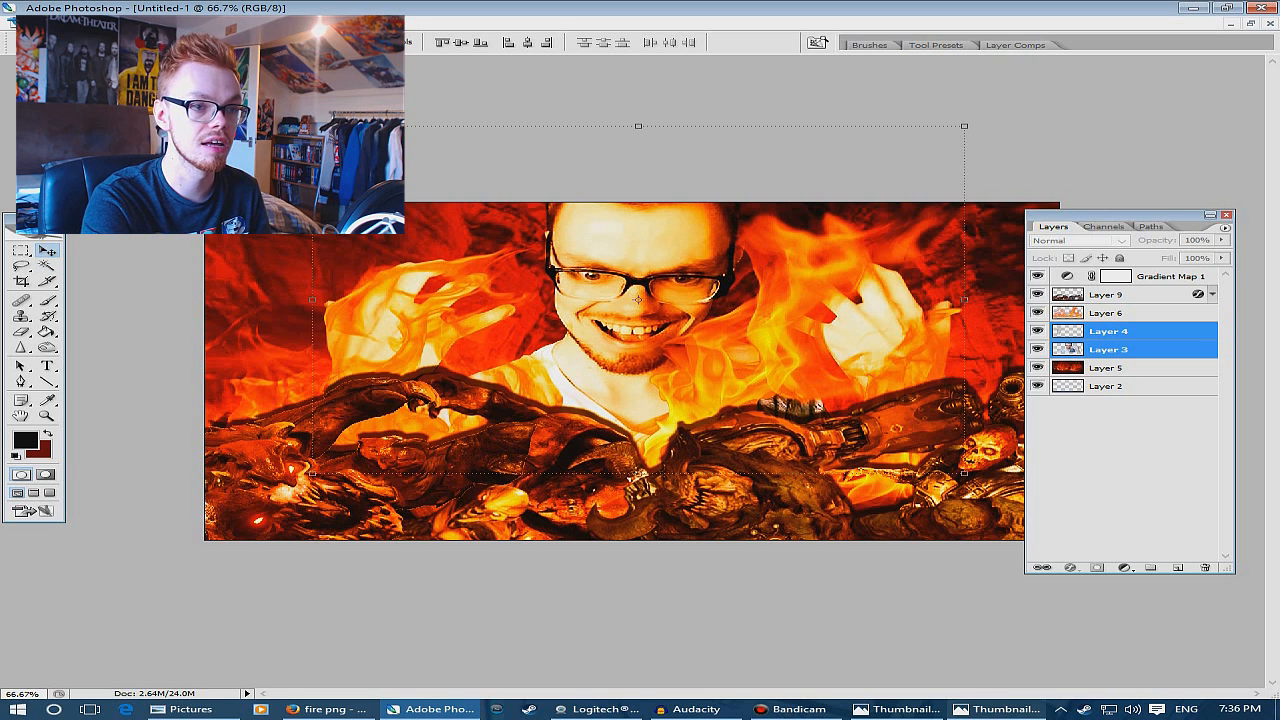
{"action": "mouse_move", "coordinate": [1000, 709]}
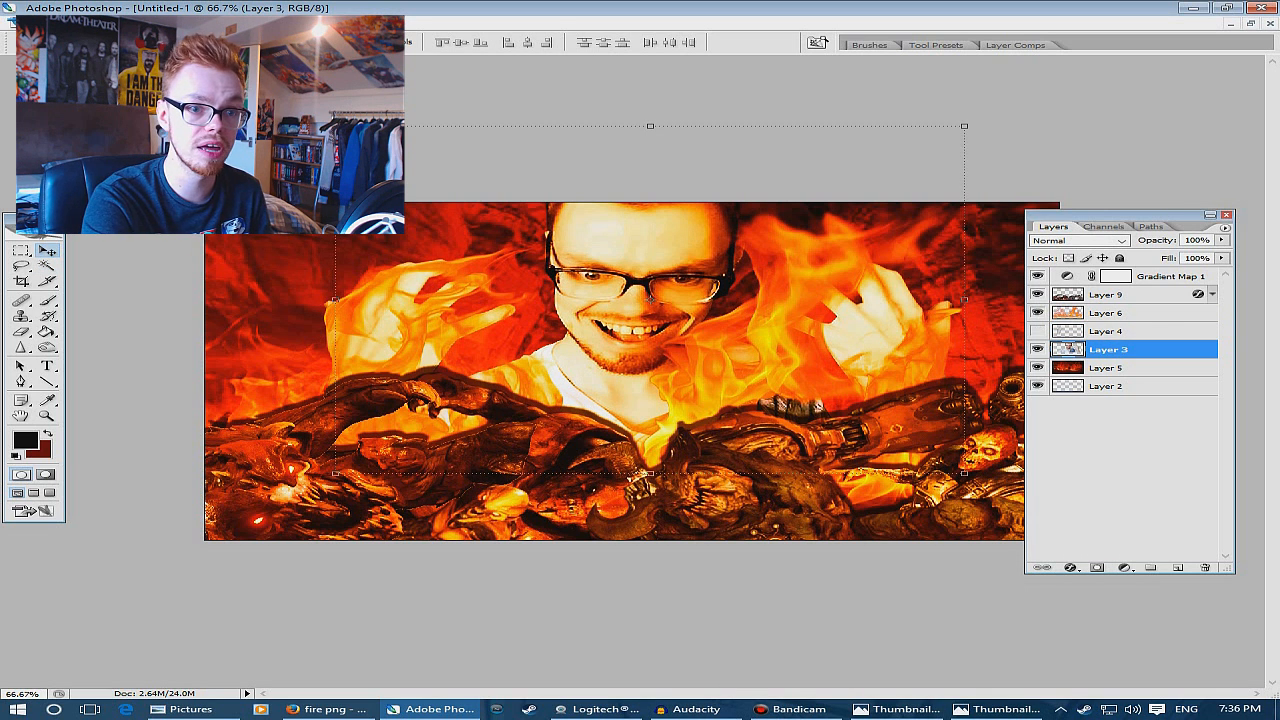
Hide all layers above the cave background and duplicate the cave layer, Layer 5
{"action": "left_click_drag", "start_coordinate": [1037, 349], "coordinate": [1037, 276]}
{"action": "left_click", "coordinate": [1106, 368]}
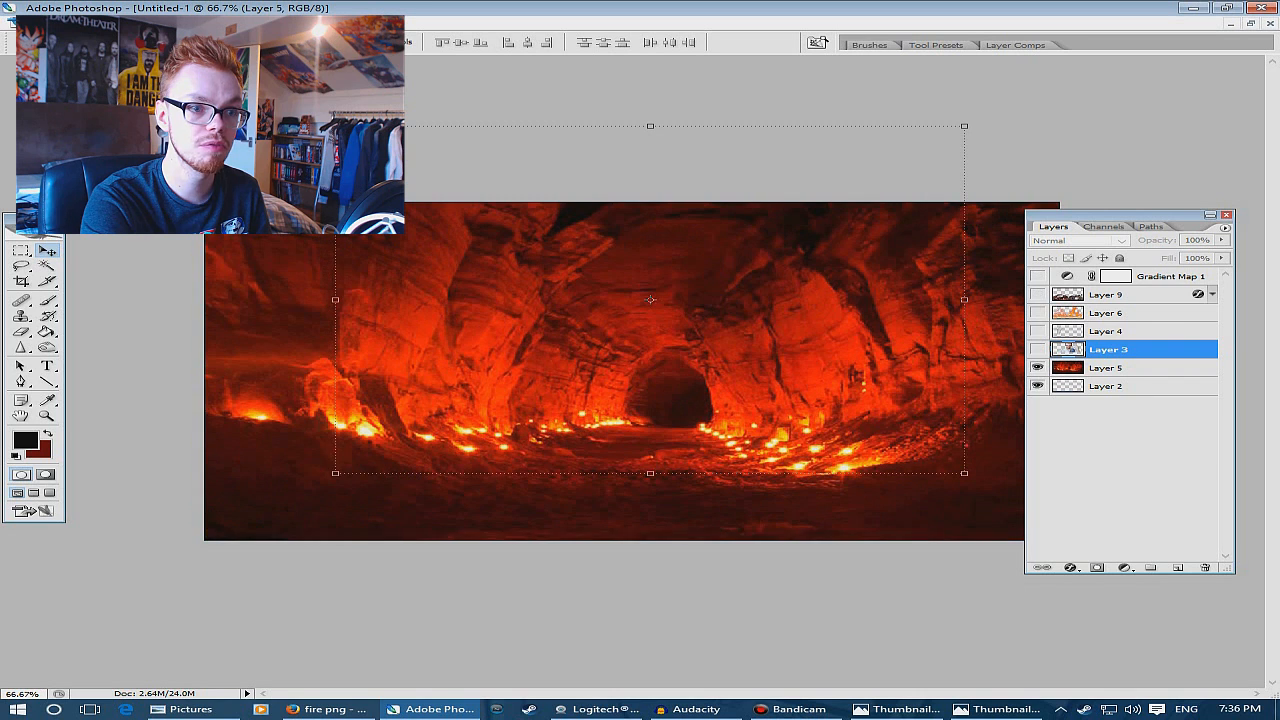
{"action": "right_click", "coordinate": [1106, 368]}
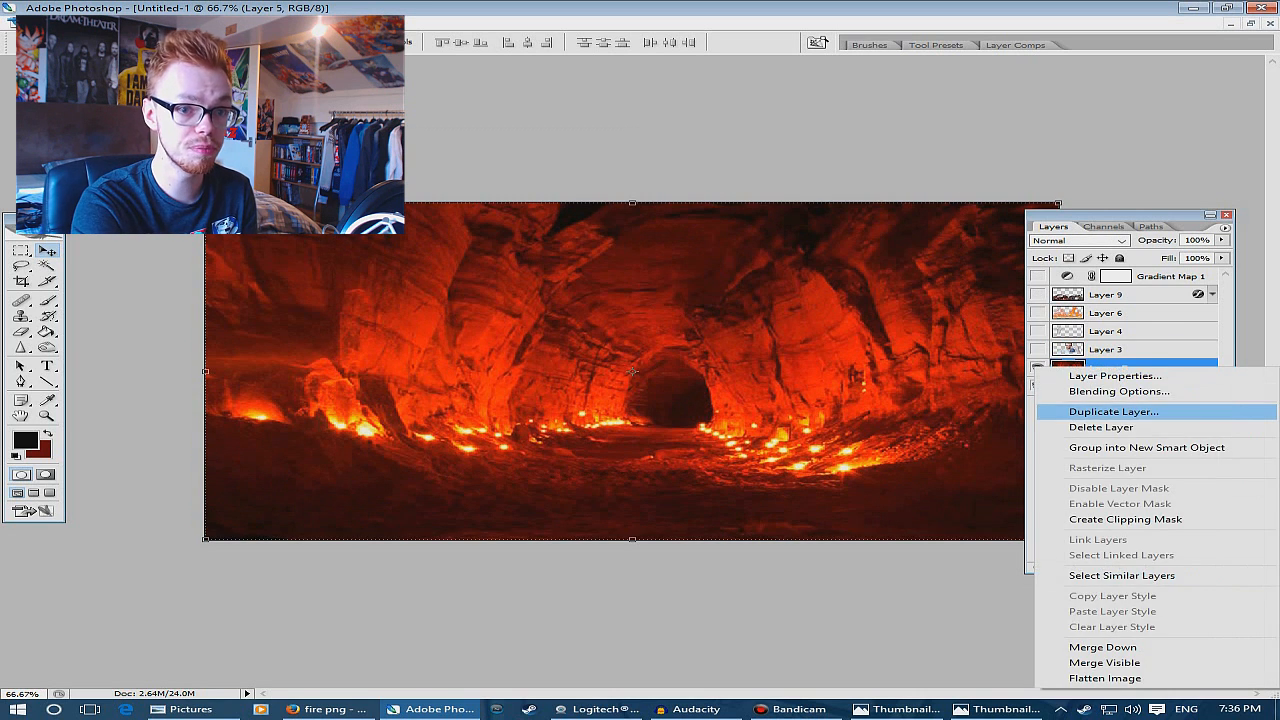
{"action": "left_click", "coordinate": [1113, 411]}
{"action": "key", "text": "Return"}
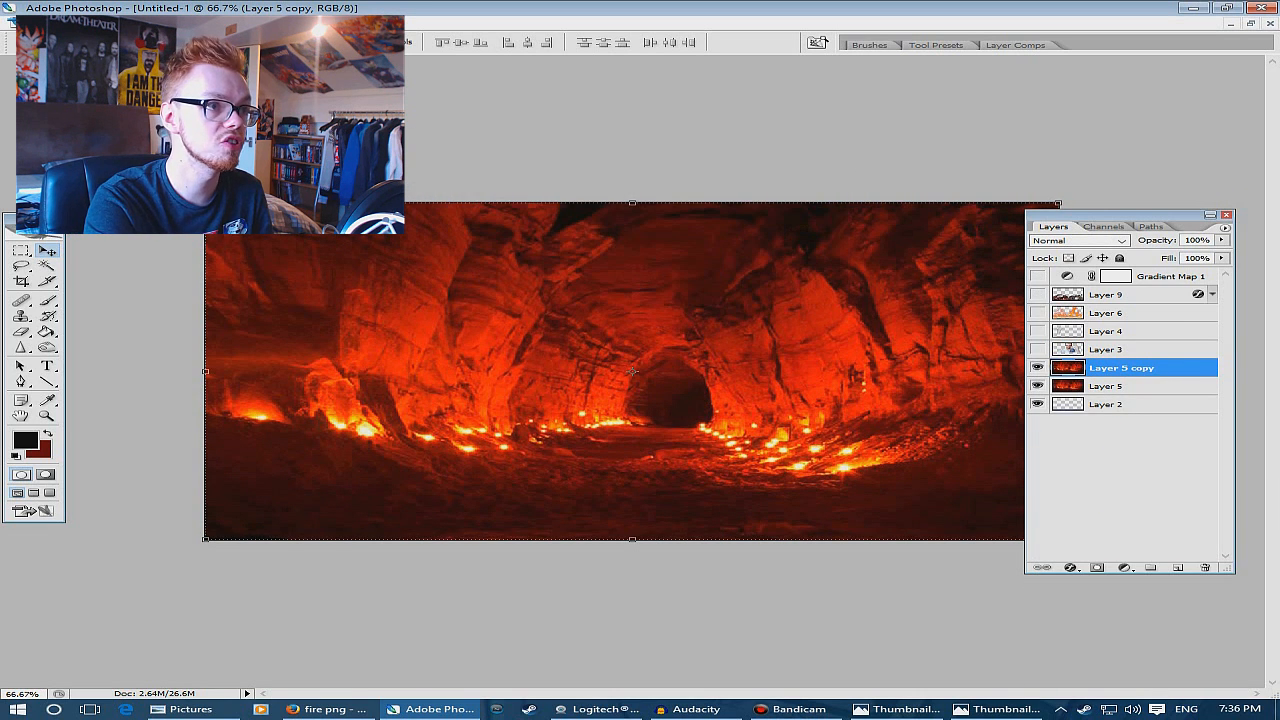
Apply a High Pass filter to the cave copy, blend it with Overlay and compare the cave with and without it
{"action": "left_click", "coordinate": [244, 23]}
{"action": "mouse_move", "coordinate": [260, 278]}
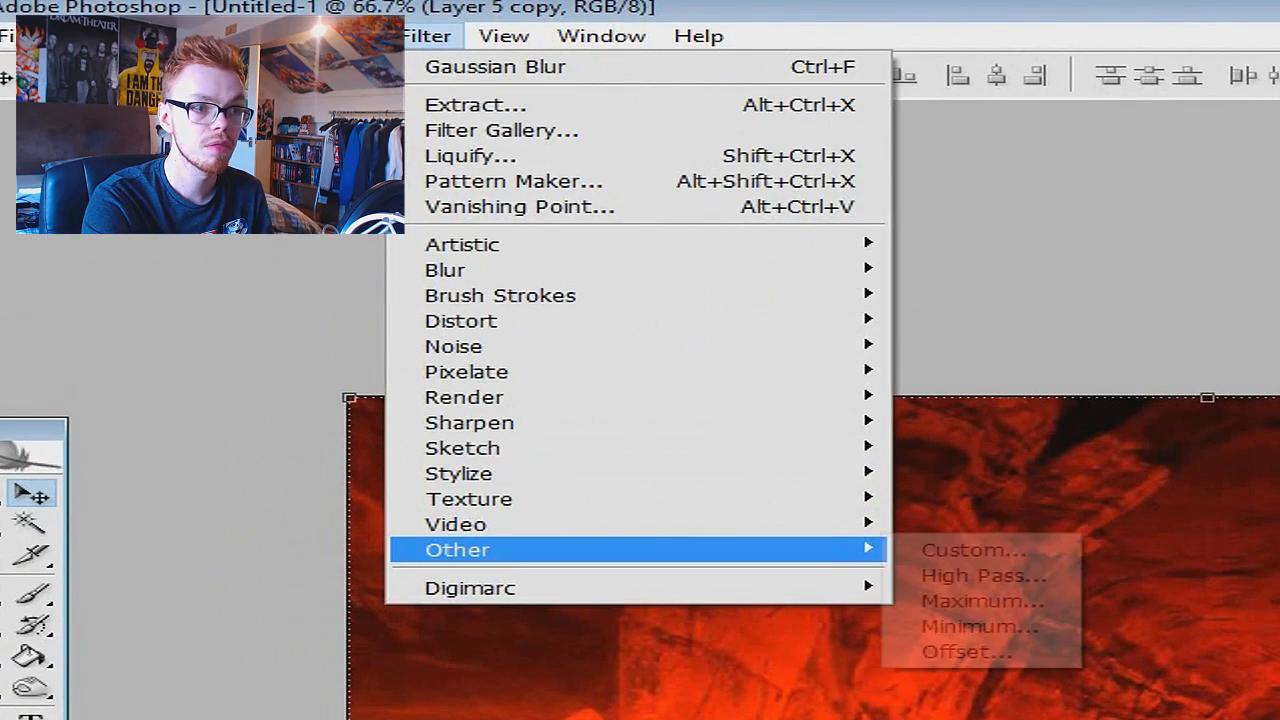
{"action": "left_click", "coordinate": [983, 575]}
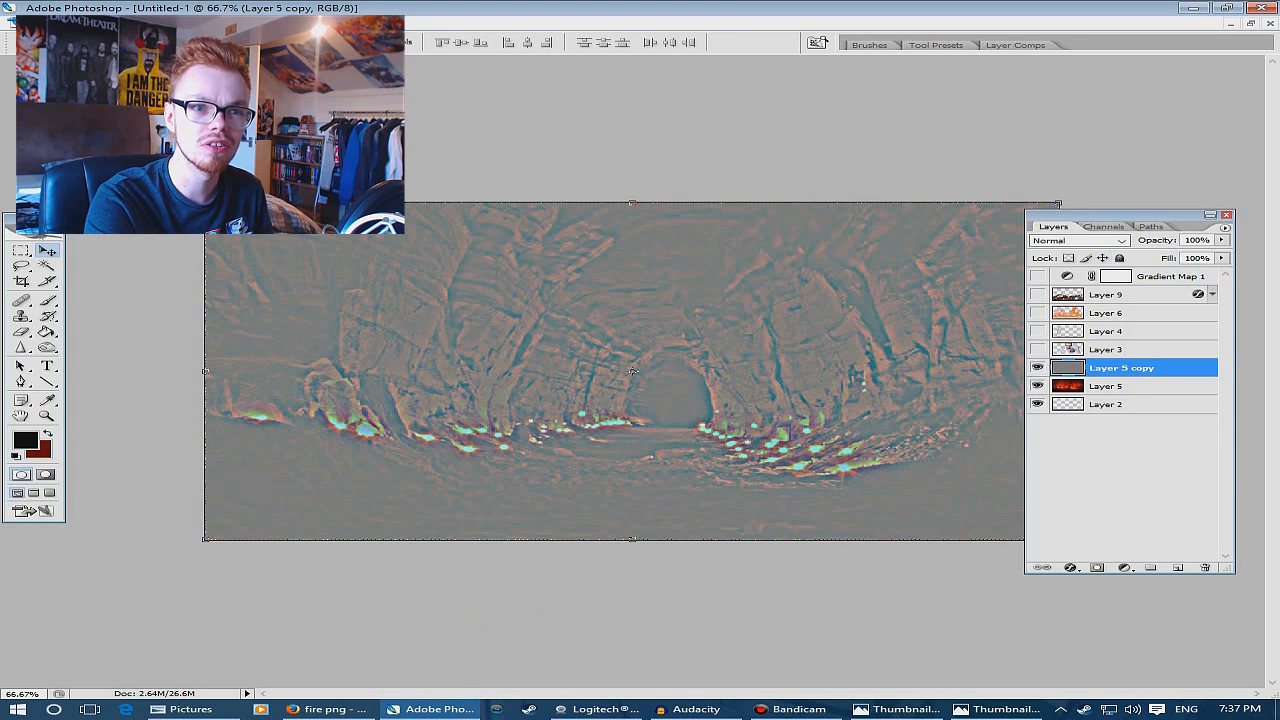
{"action": "left_click", "coordinate": [1078, 240]}
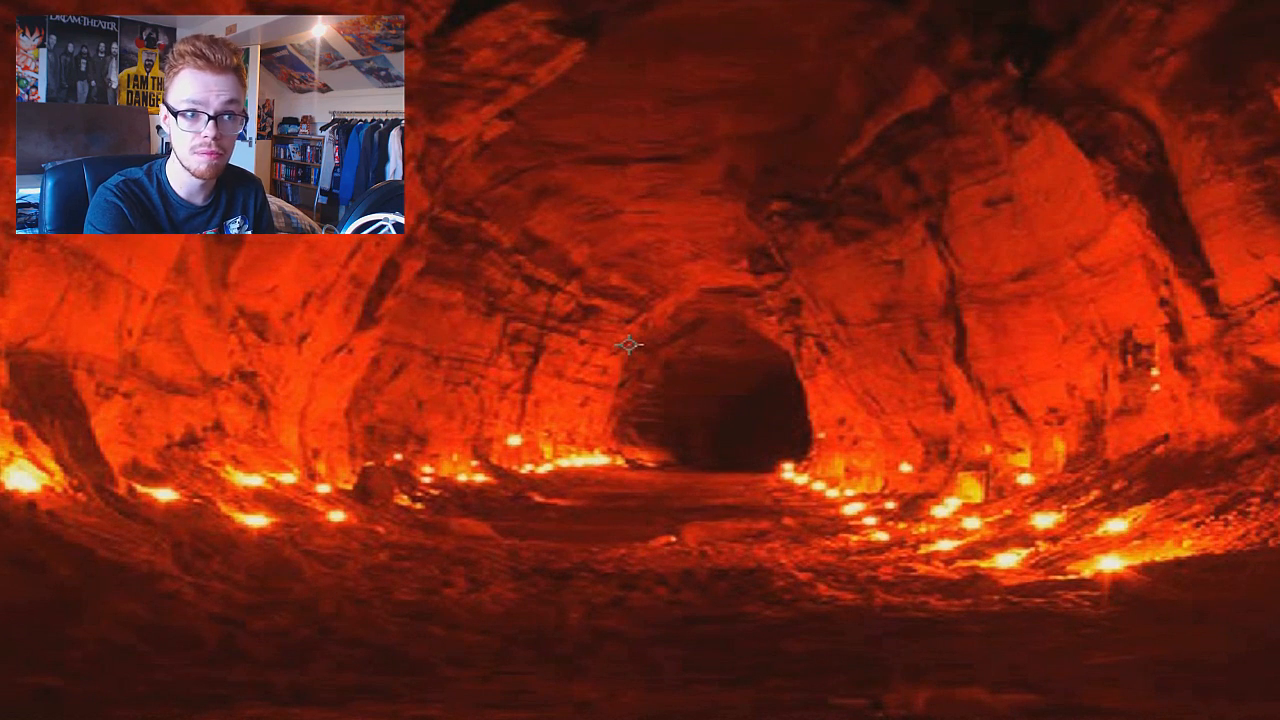
{"action": "key", "text": "ctrl+z"}
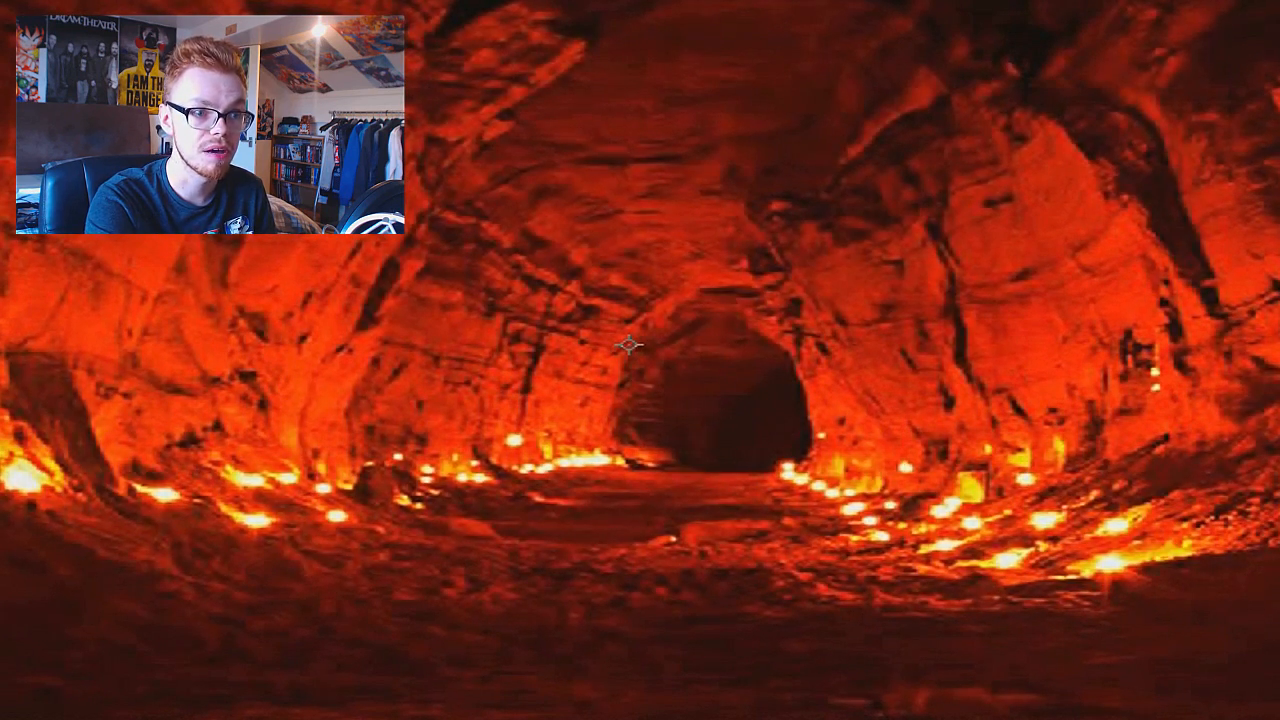
{"action": "key", "text": "ctrl+z"}
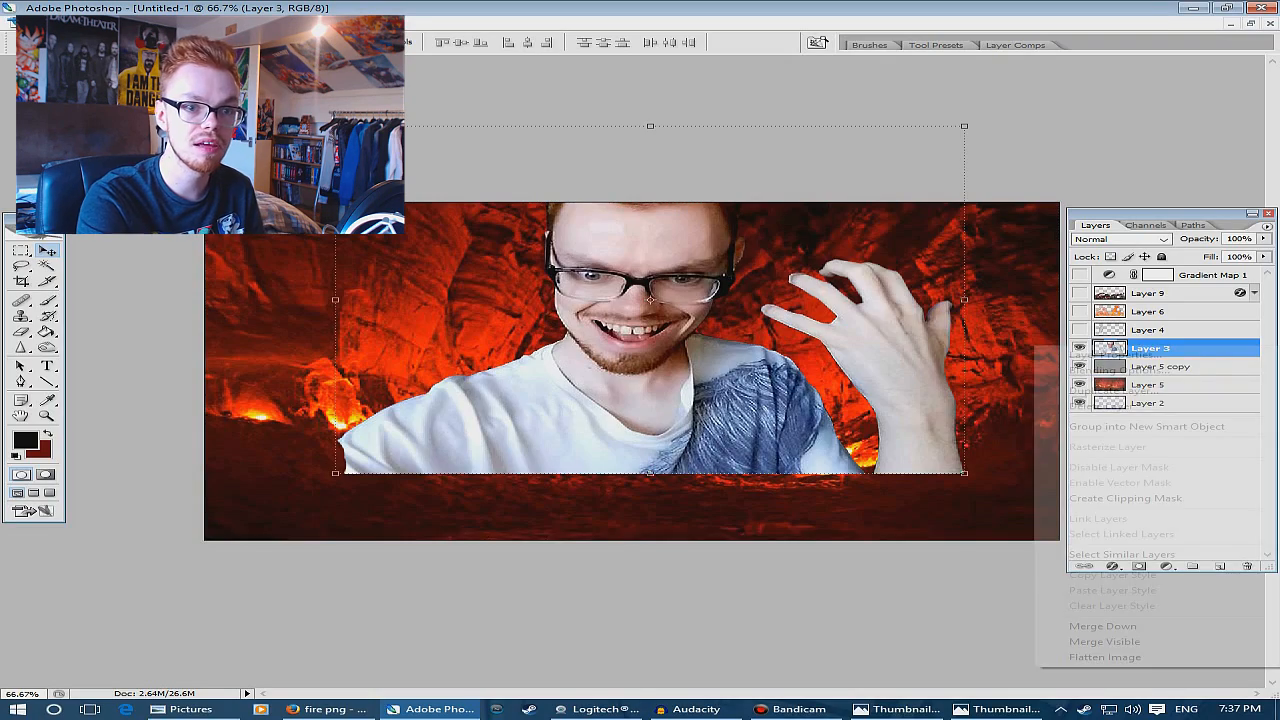
Duplicate the figure on Layer 3, apply High Pass to the copy and set its blend mode to Overlay
{"action": "left_click", "coordinate": [1114, 391]}
{"action": "key", "text": "Return"}
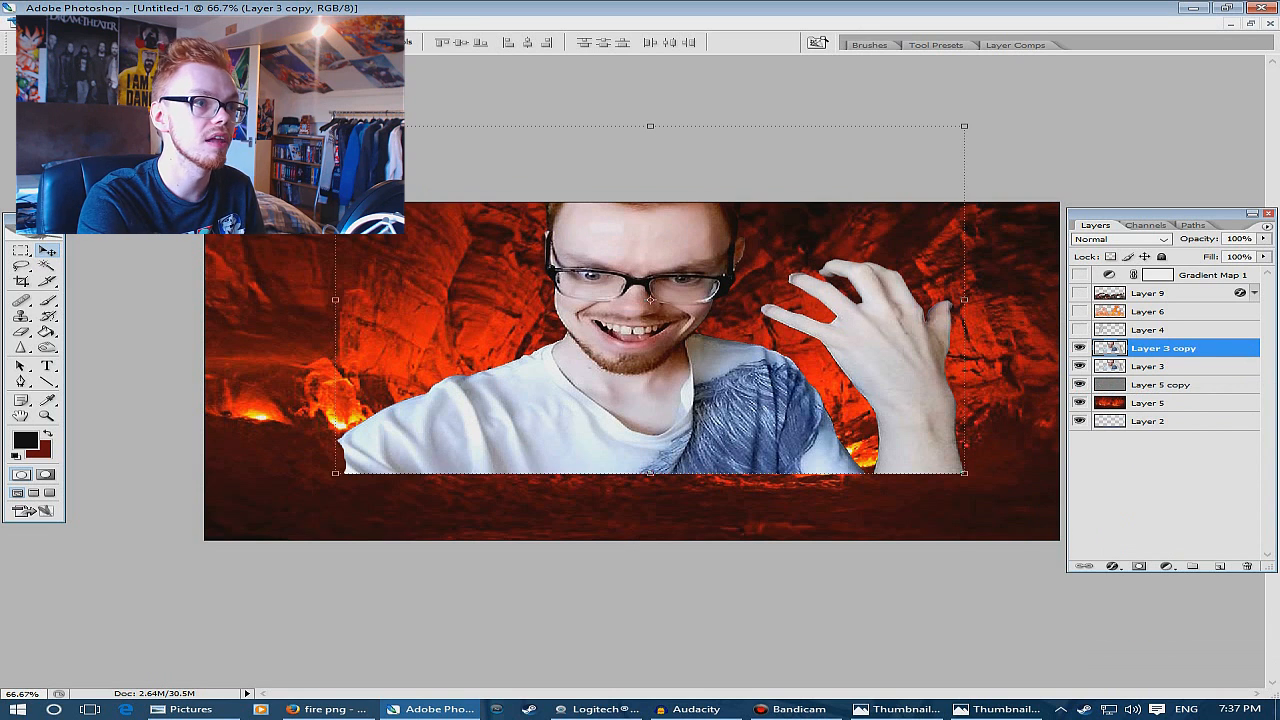
{"action": "key", "text": "ctrl+shift+u"}
{"action": "left_click", "coordinate": [1120, 239]}
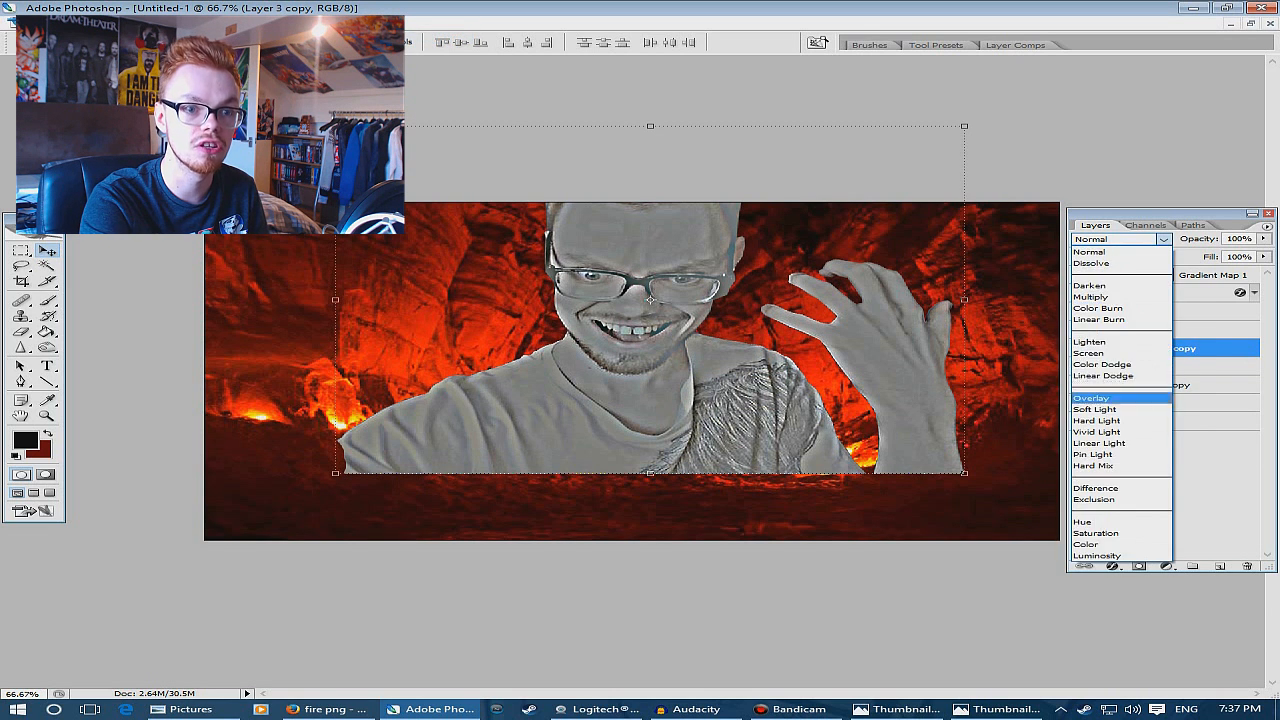
{"action": "left_click", "coordinate": [1091, 398]}
Show the hand on Layer 4 and the flames on Layer 6 again
{"action": "left_click", "coordinate": [1079, 330]}
{"action": "left_click", "coordinate": [1146, 330]}
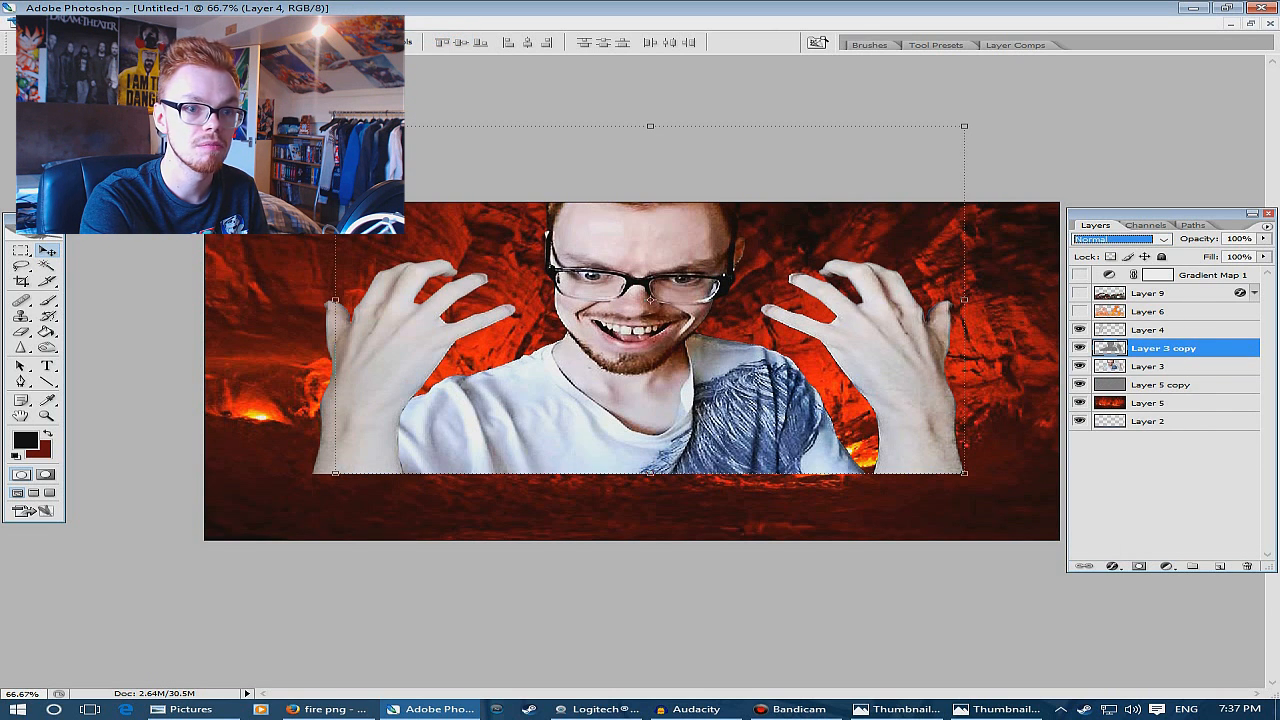
{"action": "left_click", "coordinate": [1079, 312]}
{"action": "left_click", "coordinate": [1148, 312]}
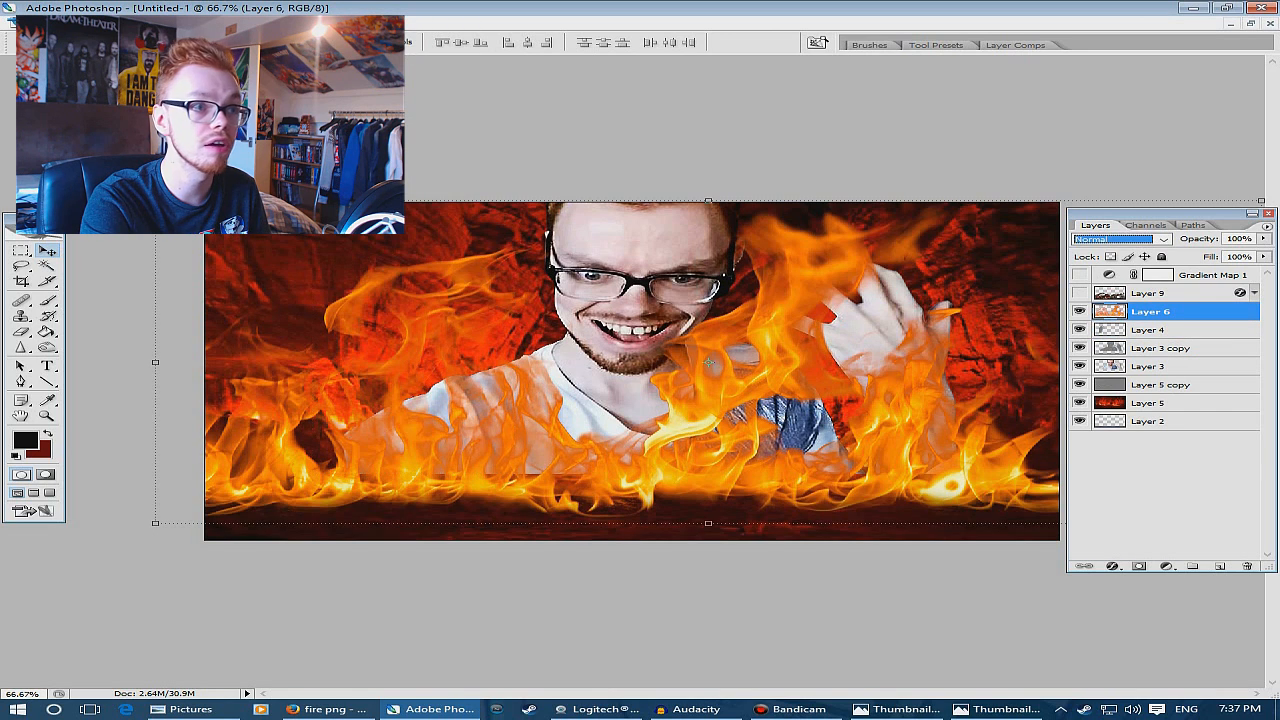
{"action": "left_click", "coordinate": [236, 23]}
{"action": "left_click", "coordinate": [264, 38]}
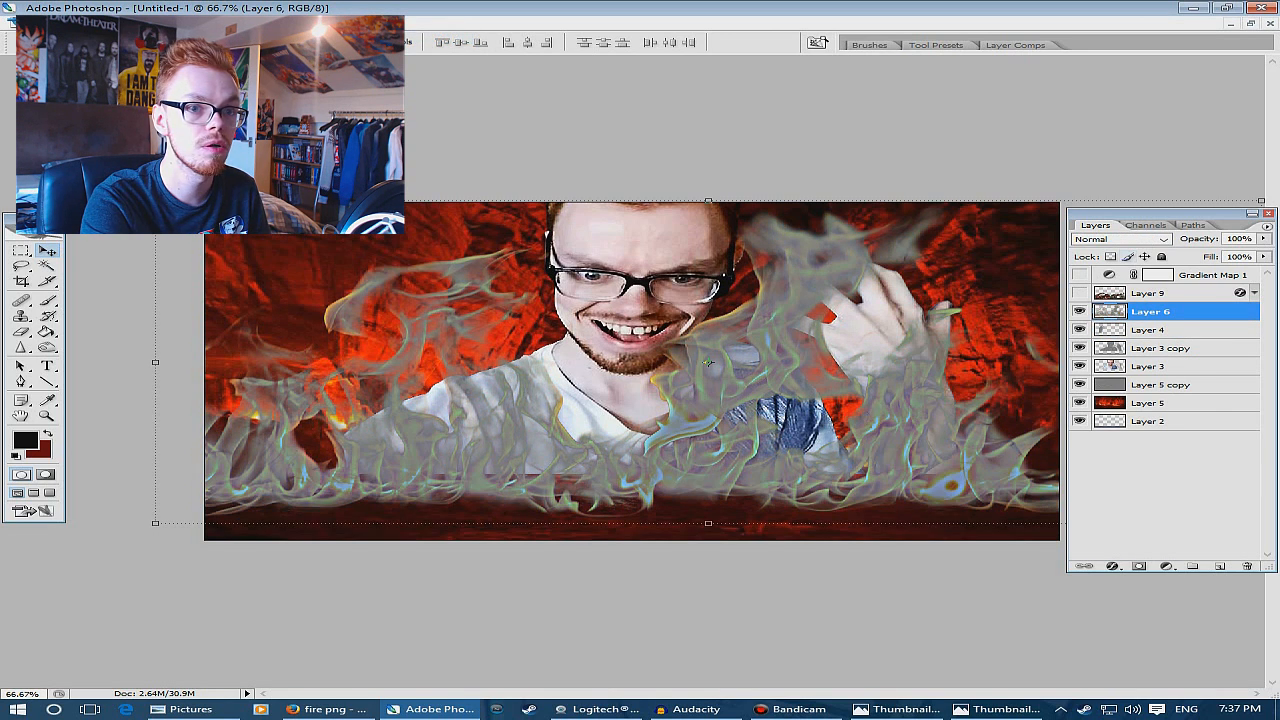
{"action": "left_click", "coordinate": [1121, 239]}
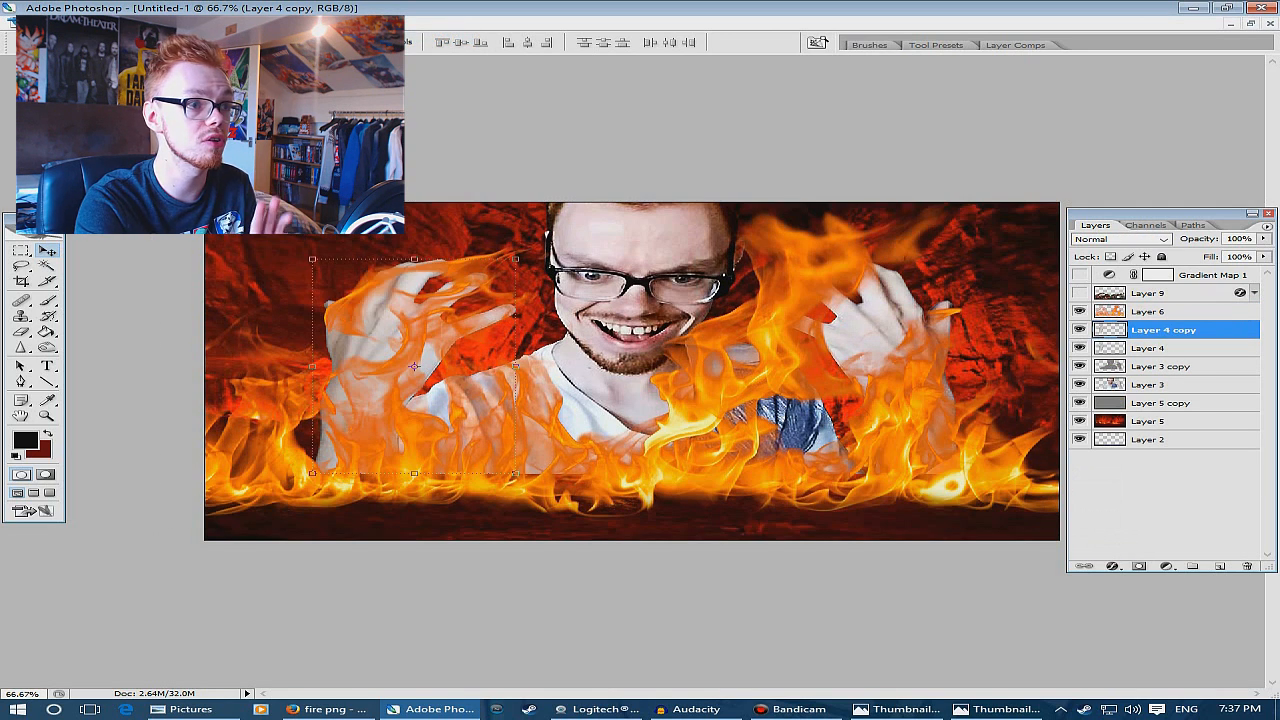
Apply High Pass to the duplicated hand layer, Layer 4 copy, and set its blend mode to Overlay
{"action": "left_click", "coordinate": [236, 23]}
{"action": "left_click", "coordinate": [264, 38]}
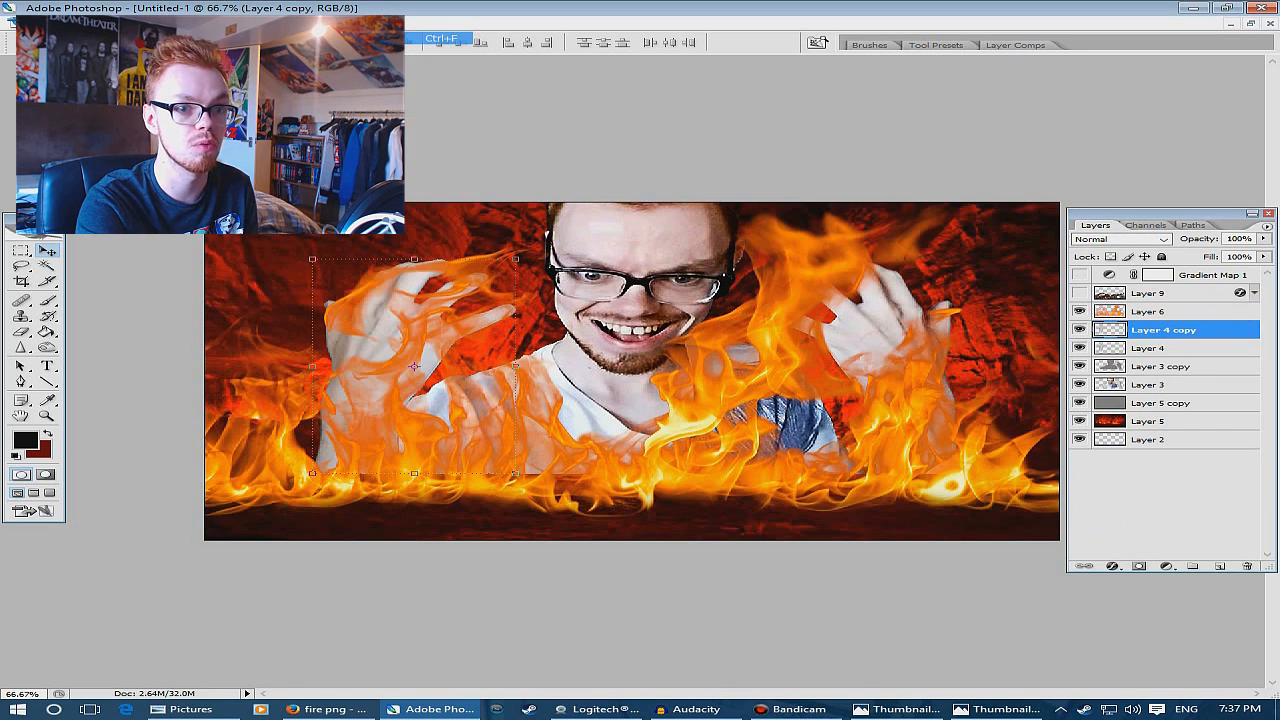
{"action": "left_click", "coordinate": [1121, 239]}
{"action": "left_click", "coordinate": [1092, 378]}
Show the demon layer and overlay High Pass duplicates on the flames of Layer 6 and the demons of Layer 9
{"action": "left_click", "coordinate": [1148, 312]}
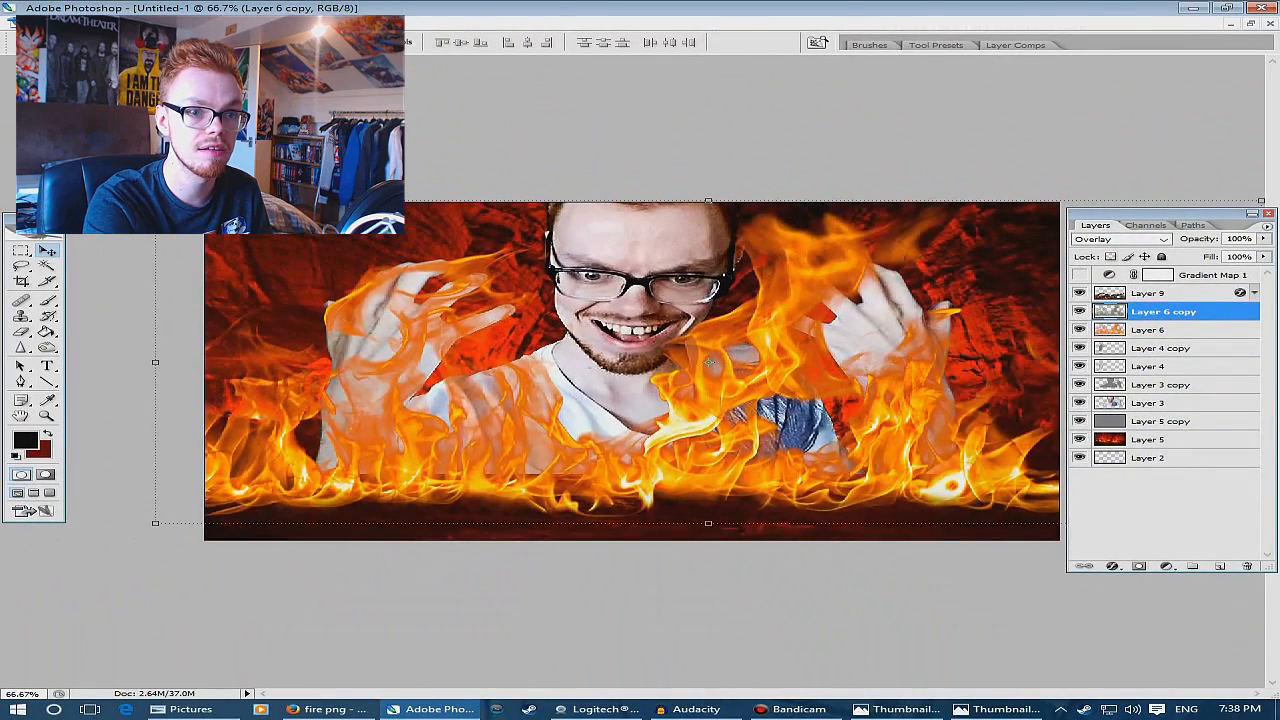
{"action": "left_click", "coordinate": [1079, 293]}
{"action": "left_click", "coordinate": [1152, 293]}
{"action": "left_click", "coordinate": [239, 23]}
{"action": "left_click", "coordinate": [239, 23]}
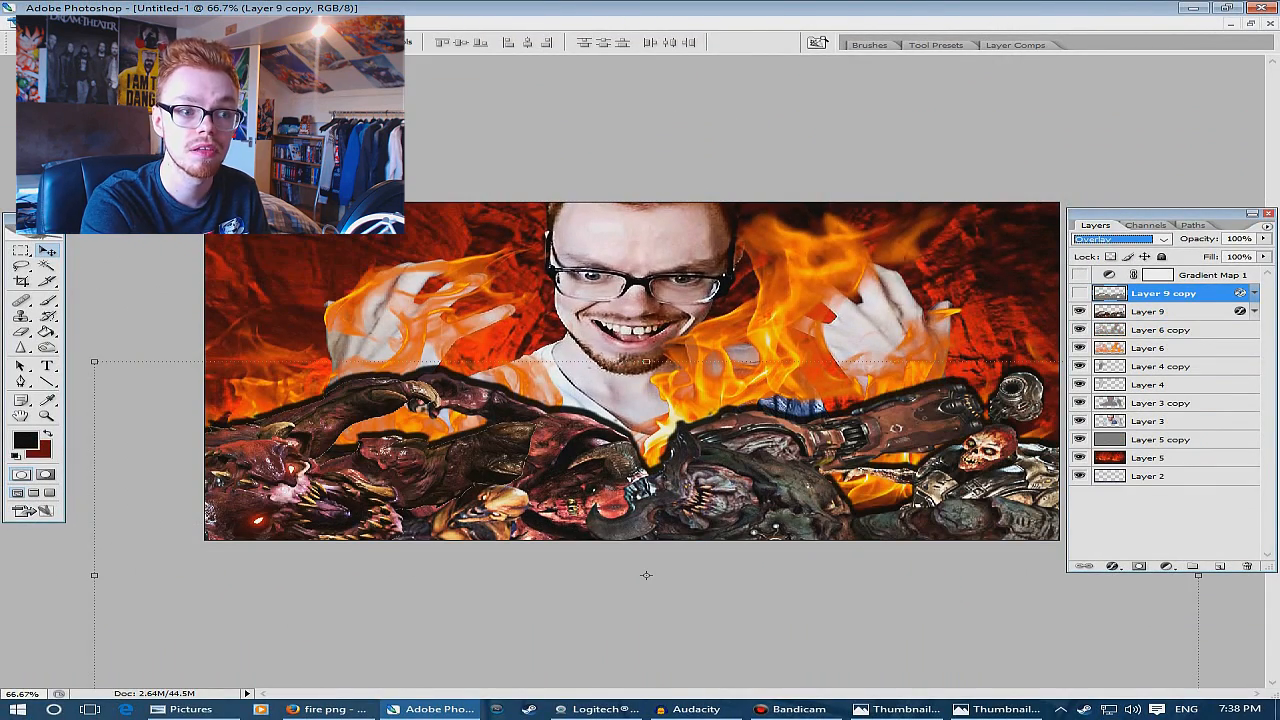
Compare the demons with and without their High Pass overlay copy
{"action": "key", "text": "ctrl+z"}
{"action": "key", "text": "ctrl+z"}
{"action": "key", "text": "ctrl+z"}
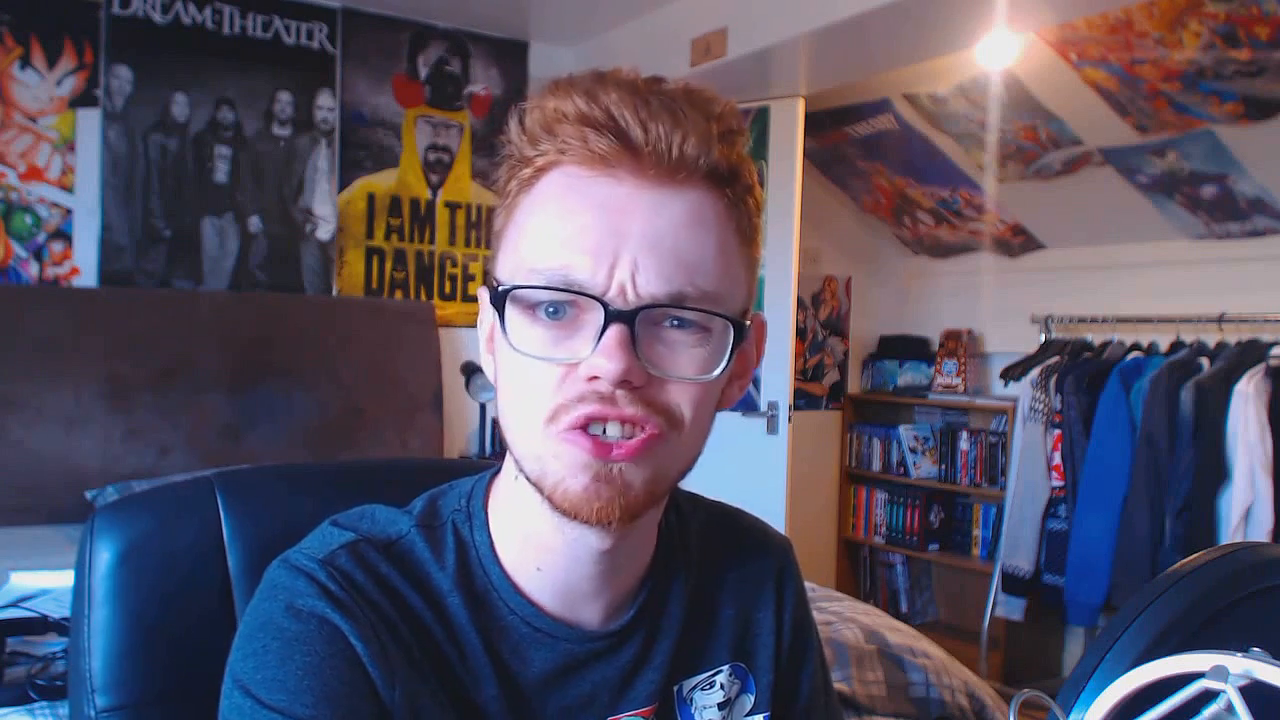
Try the demons' High Pass copy, Layer 9 copy, at 50% opacity
{"action": "key", "text": "5"}
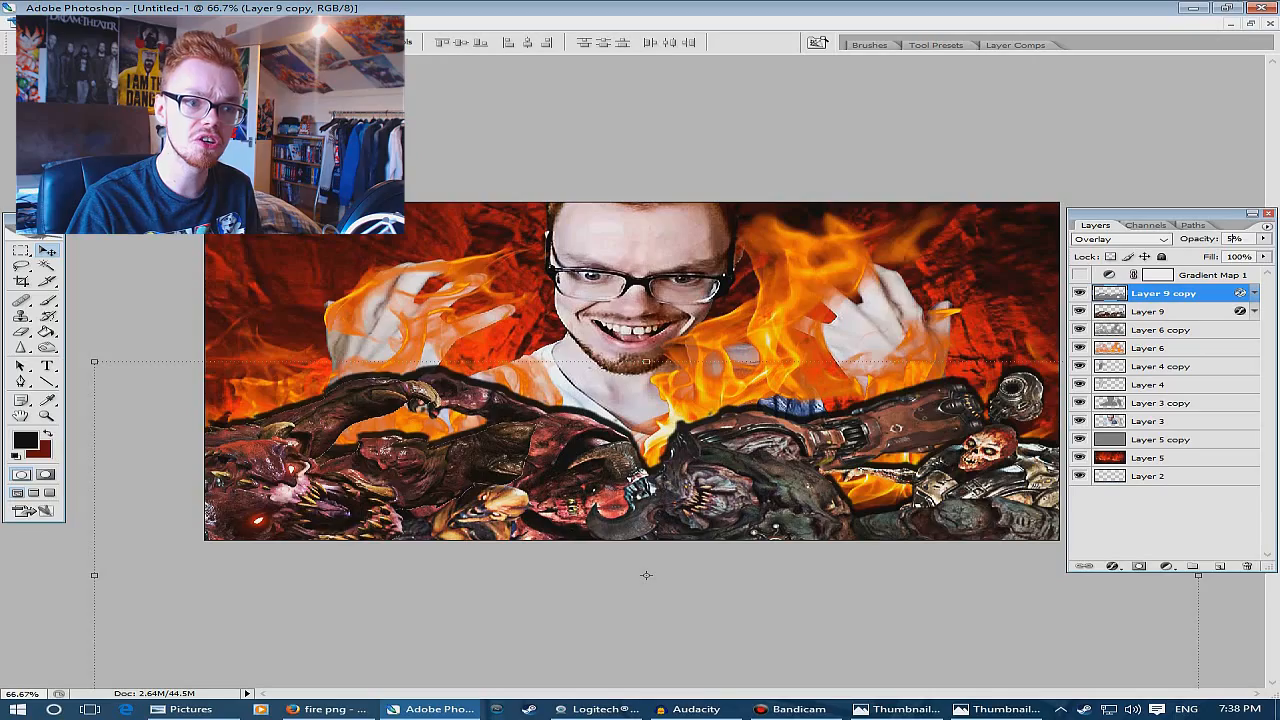
{"action": "key", "text": "0"}
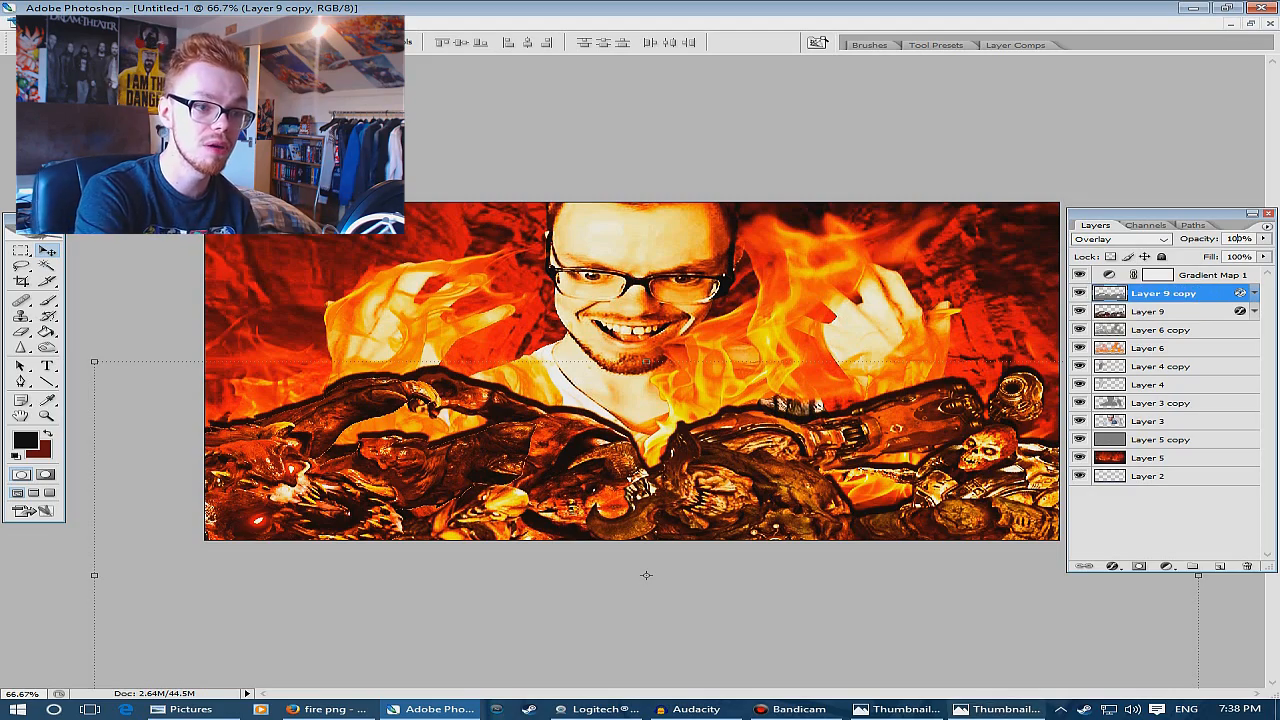
Compare the composite with the finished Thumbnail 8 image in the photo viewer
{"action": "left_click", "coordinate": [1000, 709]}
{"action": "key", "text": "alt+Tab"}
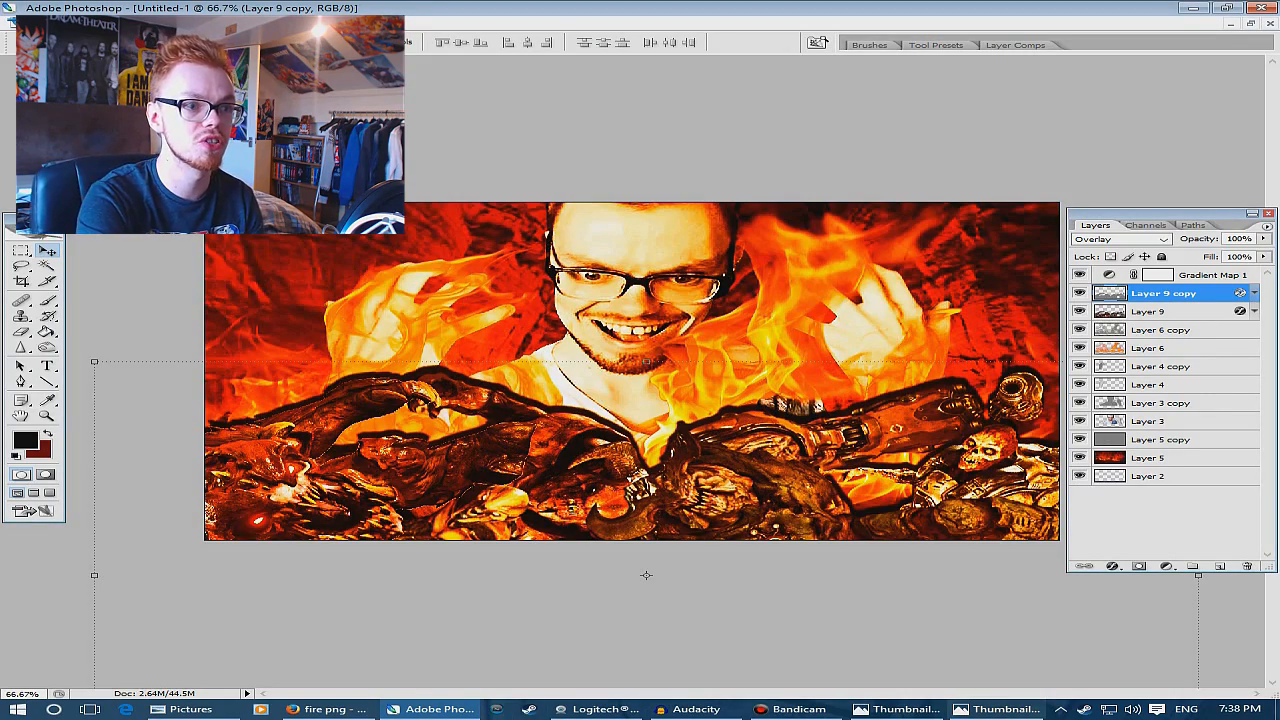
{"action": "key", "text": "alt+Tab"}
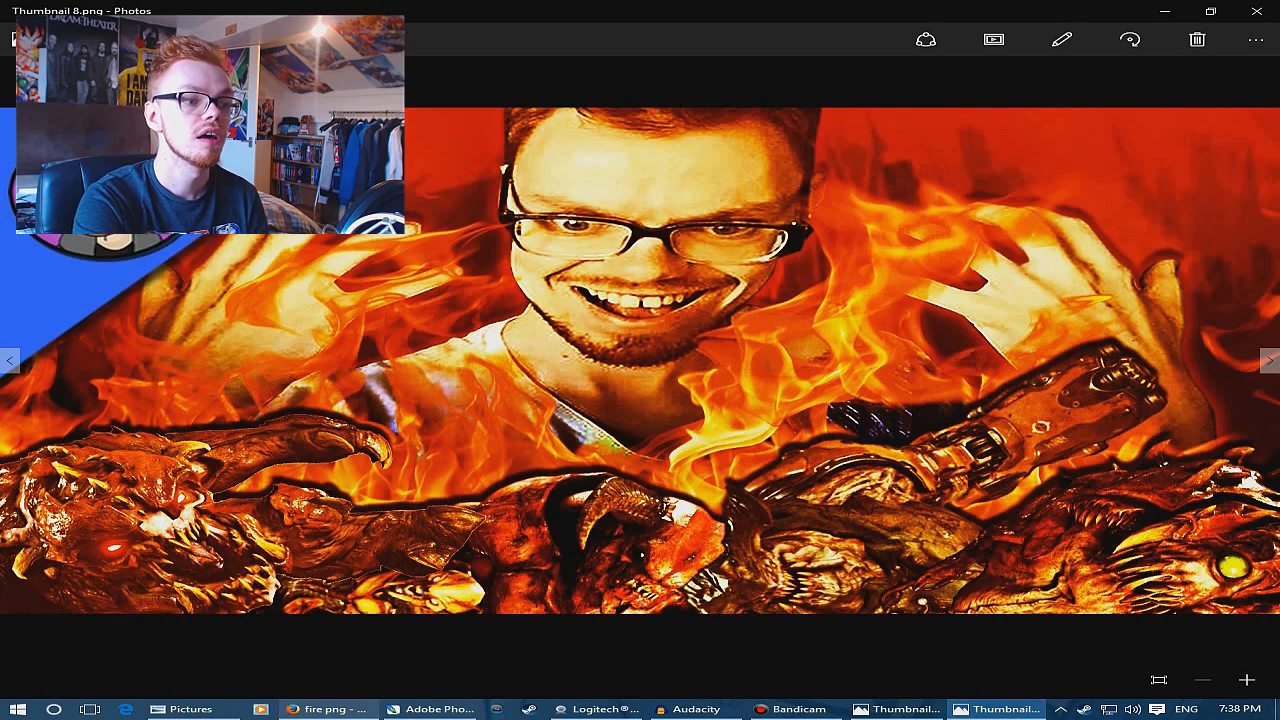
{"action": "key", "text": "alt+Tab"}
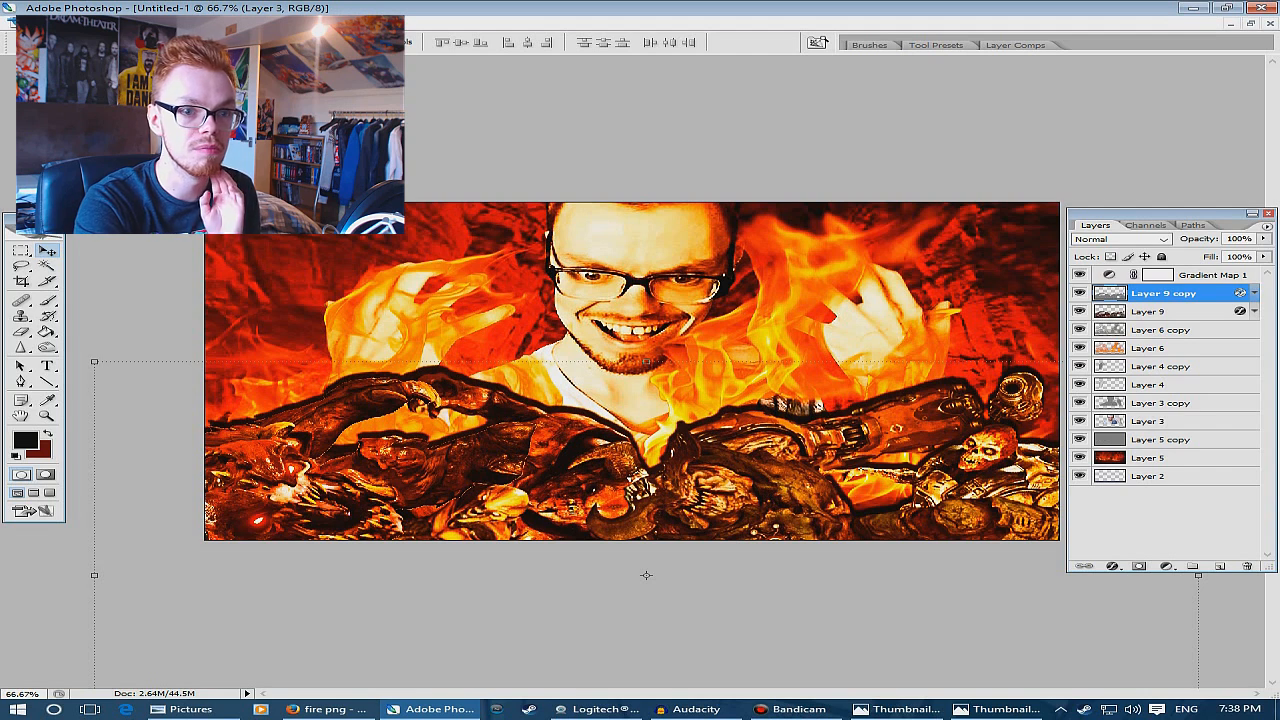
Add a drop shadow to the man on Layer 3 with global light off and the angle at 90°
{"action": "right_click", "coordinate": [1150, 421]}
{"action": "left_click", "coordinate": [1100, 122]}
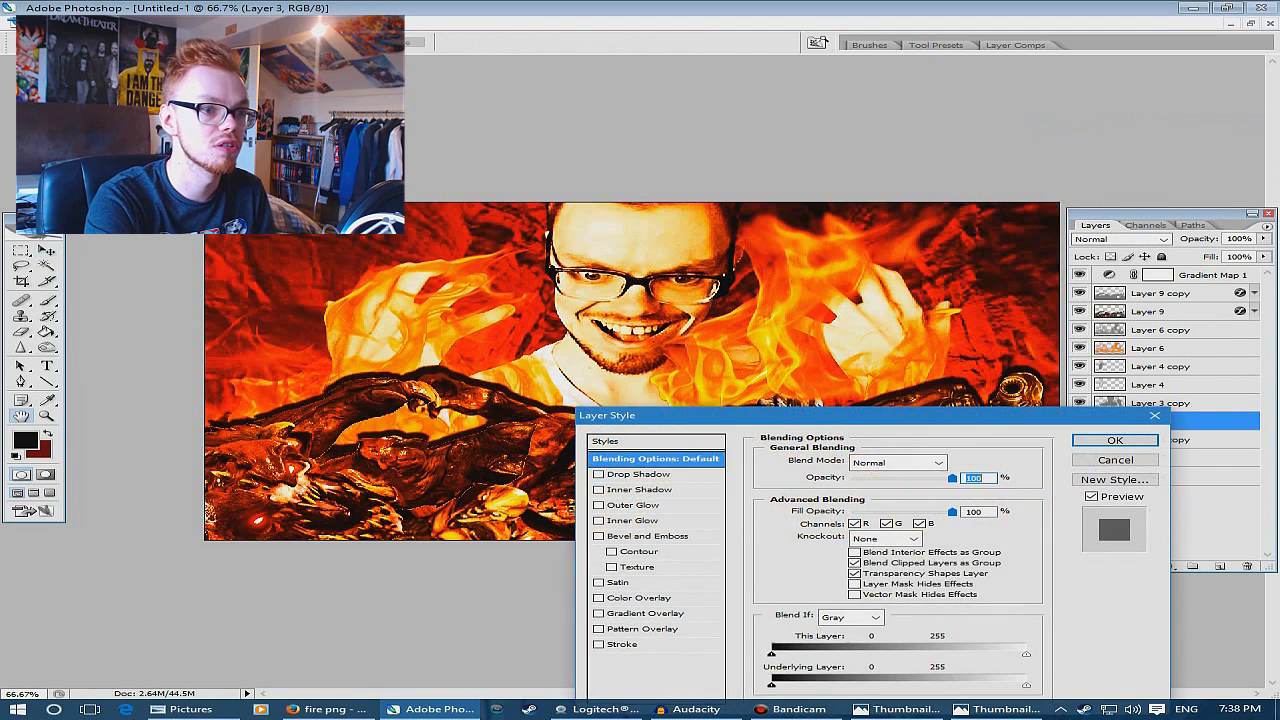
{"action": "left_click", "coordinate": [640, 475]}
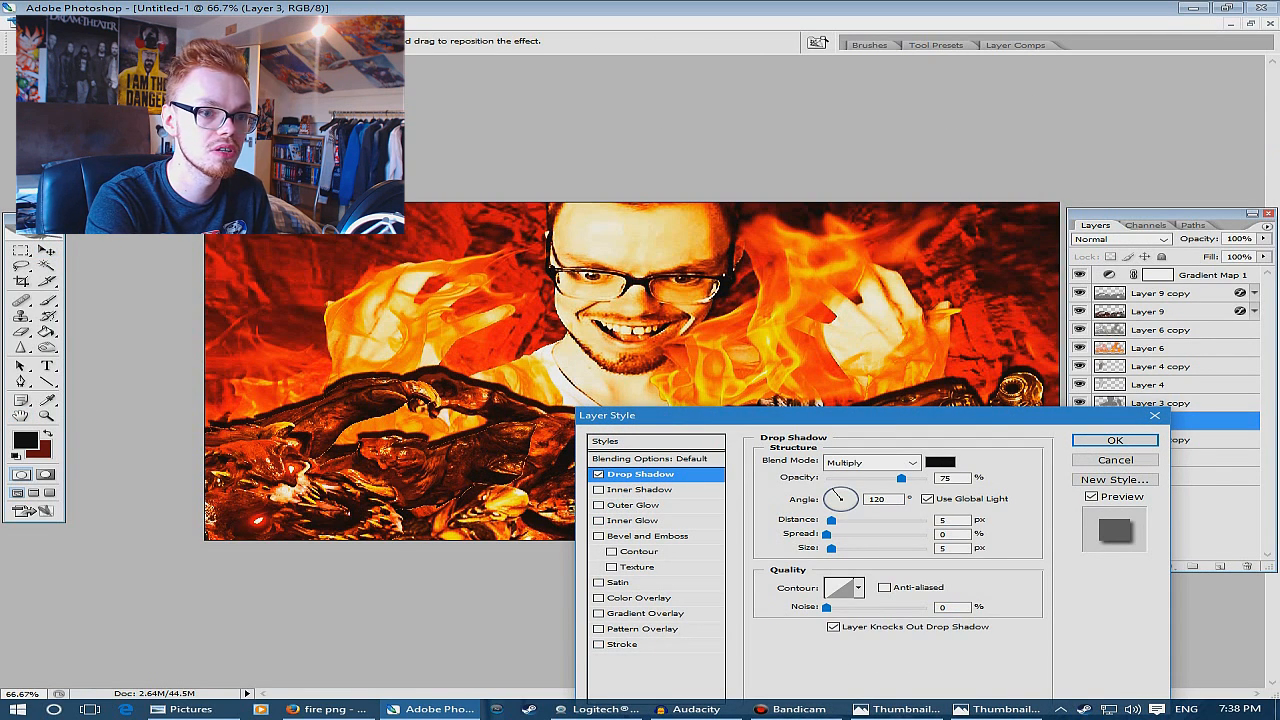
{"action": "left_click", "coordinate": [928, 499]}
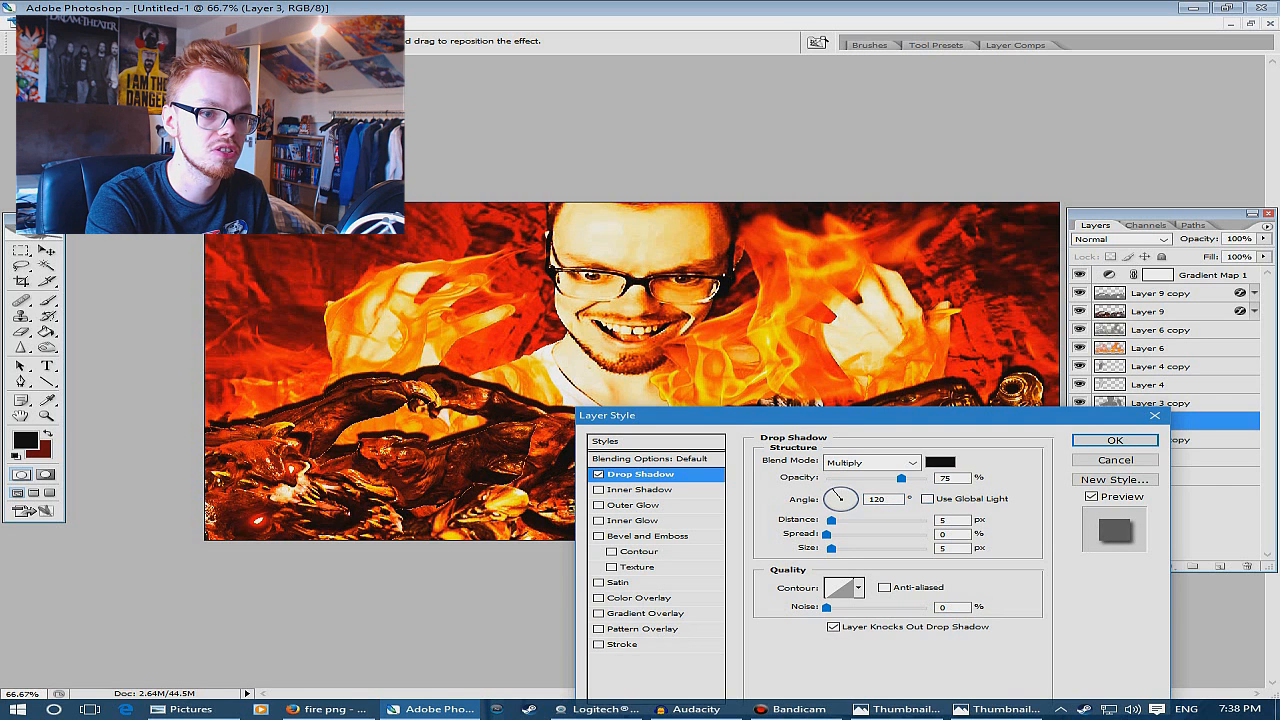
{"action": "left_click_drag", "start_coordinate": [840, 488], "coordinate": [841, 488]}
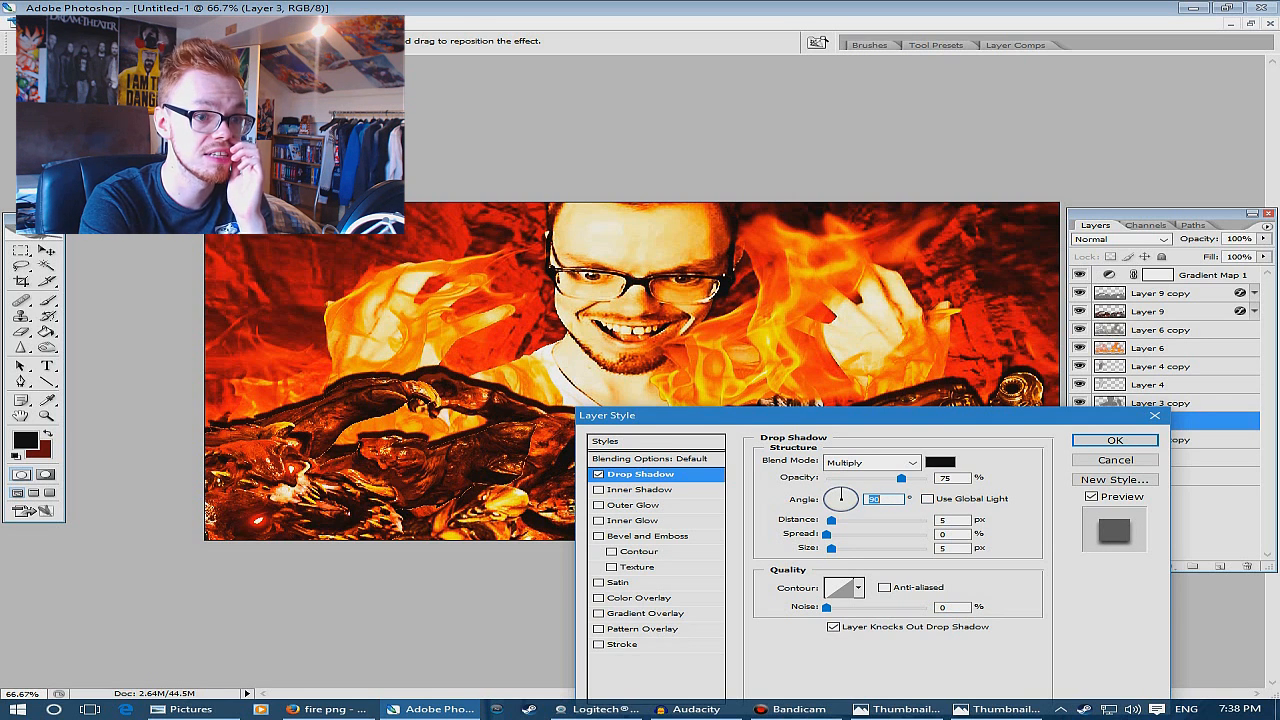
{"action": "key", "text": "Return"}
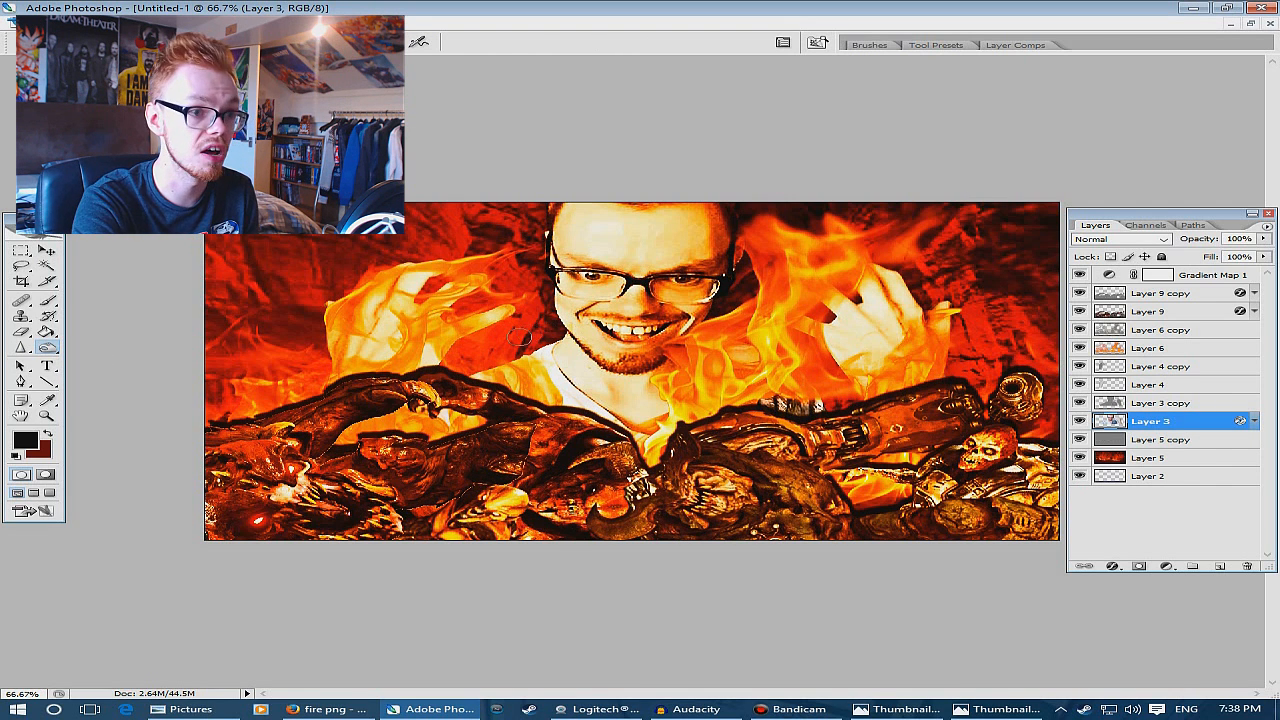
Delete the High Pass copy of Layer 3 and darken the man's shirt on Layer 3 with a large Burn brush
{"action": "key", "text": "bracketright"}
{"action": "key", "text": "bracketright"}
{"action": "key", "text": "bracketright"}
{"action": "key", "text": "bracketright"}
{"action": "key", "text": "bracketright"}
{"action": "key", "text": "bracketright"}
{"action": "key", "text": "bracketright"}
{"action": "key", "text": "bracketright"}
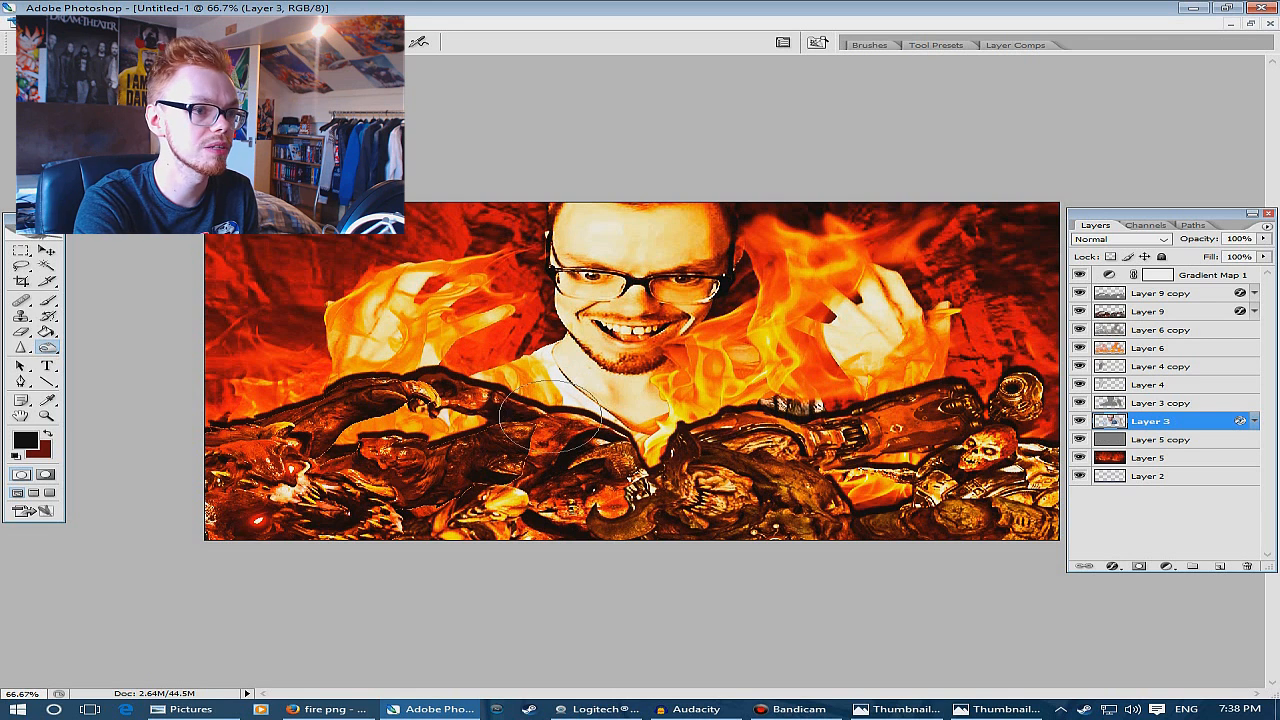
{"action": "right_click", "coordinate": [1160, 402]}
{"action": "left_click", "coordinate": [1100, 143]}
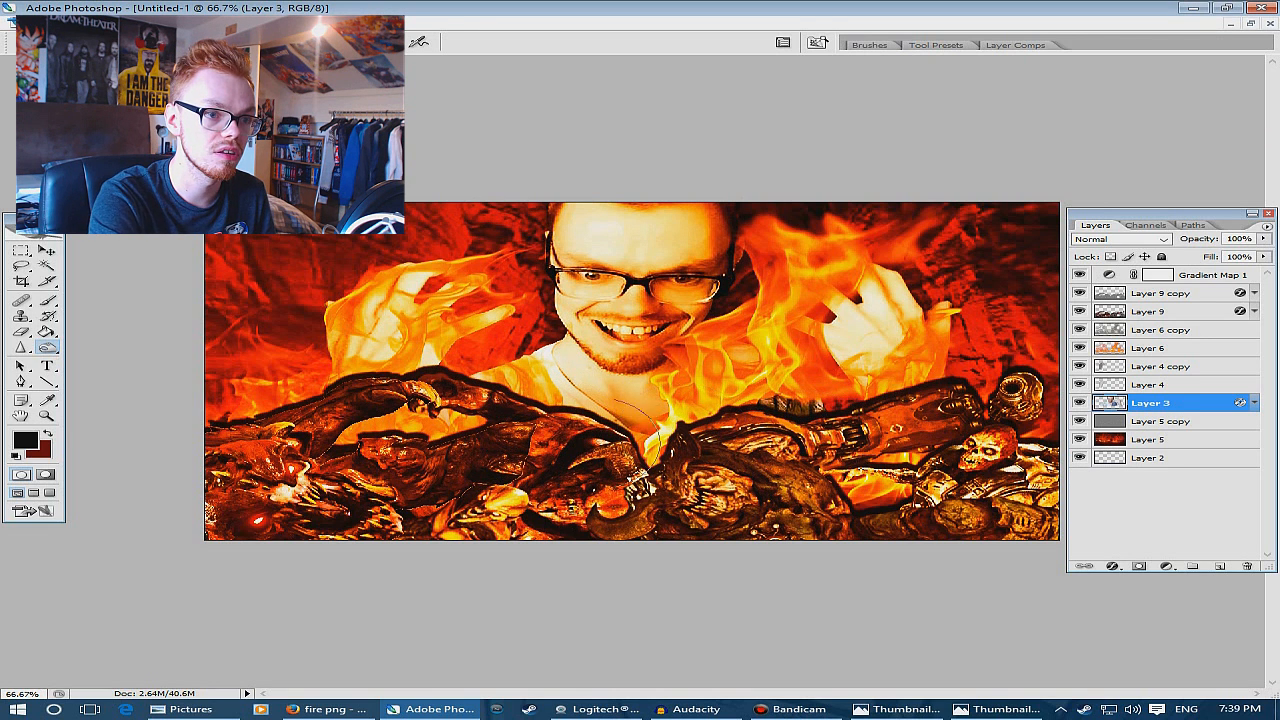
{"action": "mouse_move", "coordinate": [1025, 418]}
{"action": "left_mouse_down"}
{"action": "mouse_move", "coordinate": [624, 408]}
{"action": "mouse_move", "coordinate": [355, 441]}
{"action": "mouse_move", "coordinate": [712, 419]}
{"action": "mouse_move", "coordinate": [898, 463]}
{"action": "mouse_move", "coordinate": [890, 432]}
{"action": "left_mouse_up"}
{"action": "mouse_move", "coordinate": [537, 413]}
{"action": "left_mouse_down"}
{"action": "mouse_move", "coordinate": [658, 479]}
{"action": "mouse_move", "coordinate": [568, 452]}
{"action": "mouse_move", "coordinate": [533, 417]}
{"action": "mouse_move", "coordinate": [653, 397]}
{"action": "mouse_move", "coordinate": [548, 390]}
{"action": "left_mouse_up"}
Duplicate Layer 3, reapply the High Pass filter to the copy and set its blend mode to Overlay
{"action": "right_click", "coordinate": [1240, 402]}
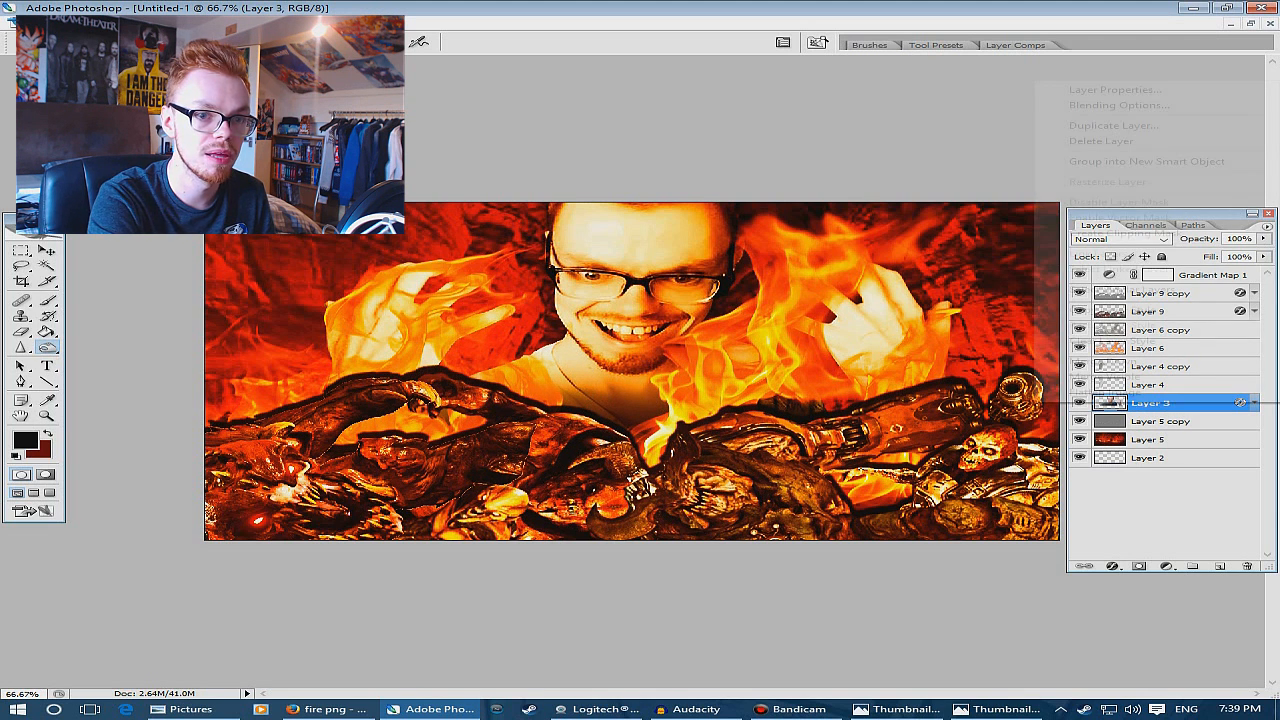
{"action": "left_click", "coordinate": [1125, 125]}
{"action": "key", "text": "Return"}
{"action": "left_click", "coordinate": [236, 23]}
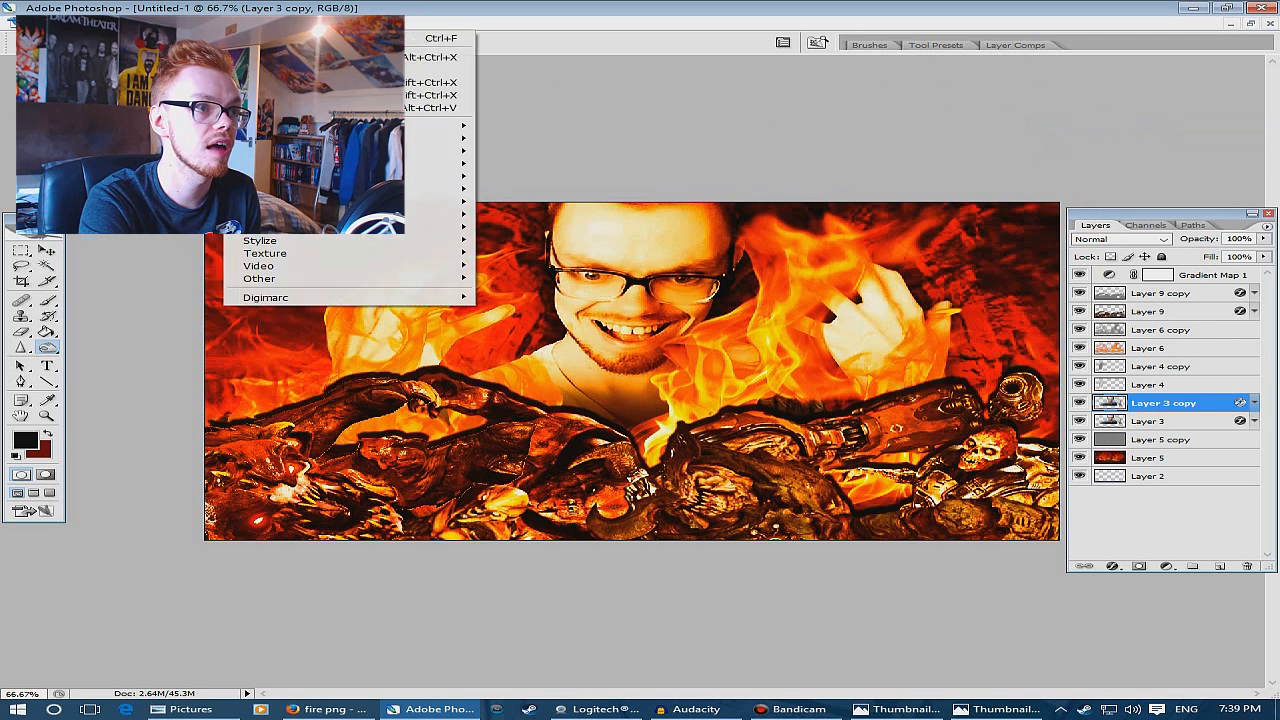
{"action": "left_click", "coordinate": [290, 39]}
{"action": "left_click", "coordinate": [1140, 240]}
{"action": "left_click", "coordinate": [1091, 398]}
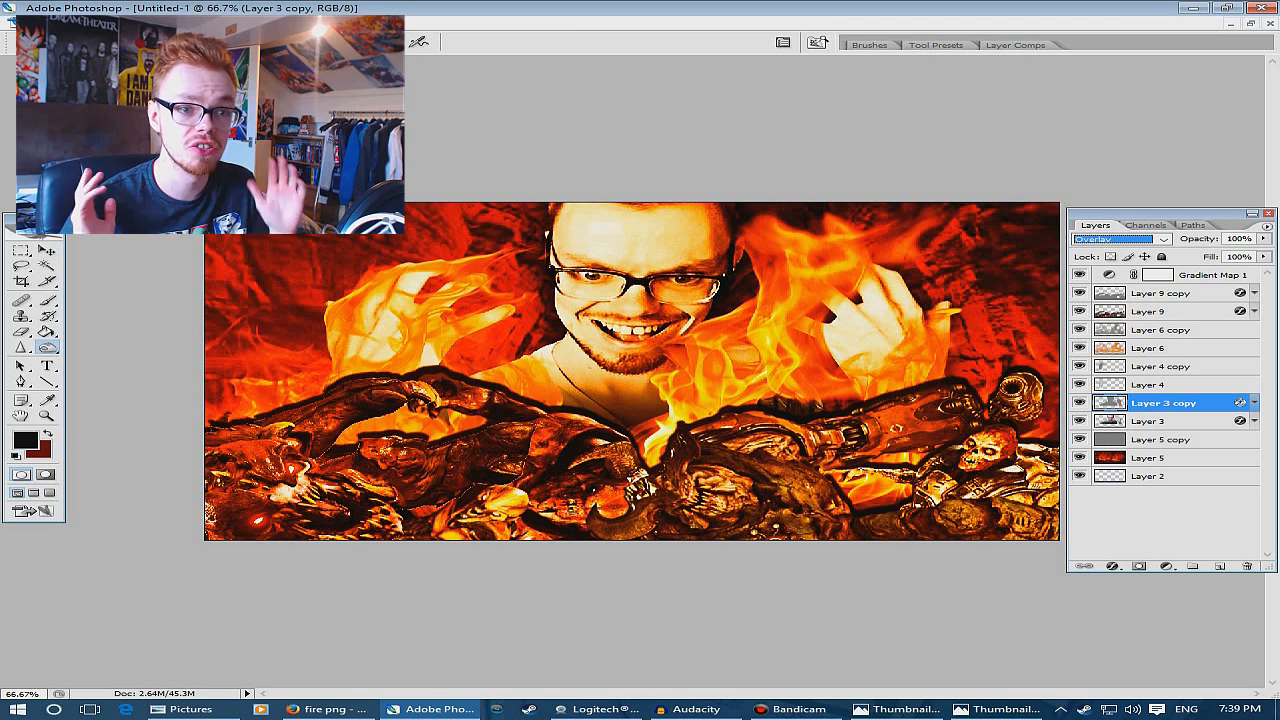
Delete all layers from Layer 5 up to Gradient Map 1
{"action": "left_click", "coordinate": [1148, 458]}
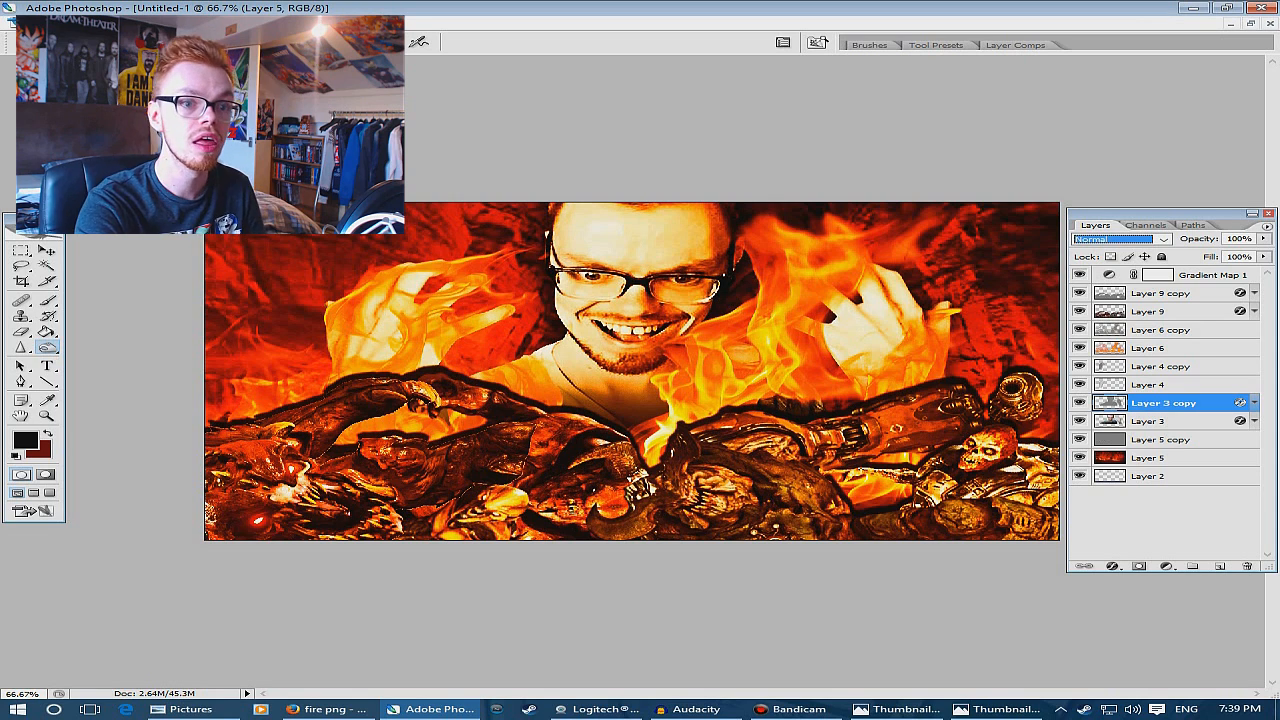
{"action": "left_click", "coordinate": [1160, 293], "text": "shift"}
{"action": "left_click", "coordinate": [1212, 275], "text": "shift"}
{"action": "right_click", "coordinate": [1212, 275]}
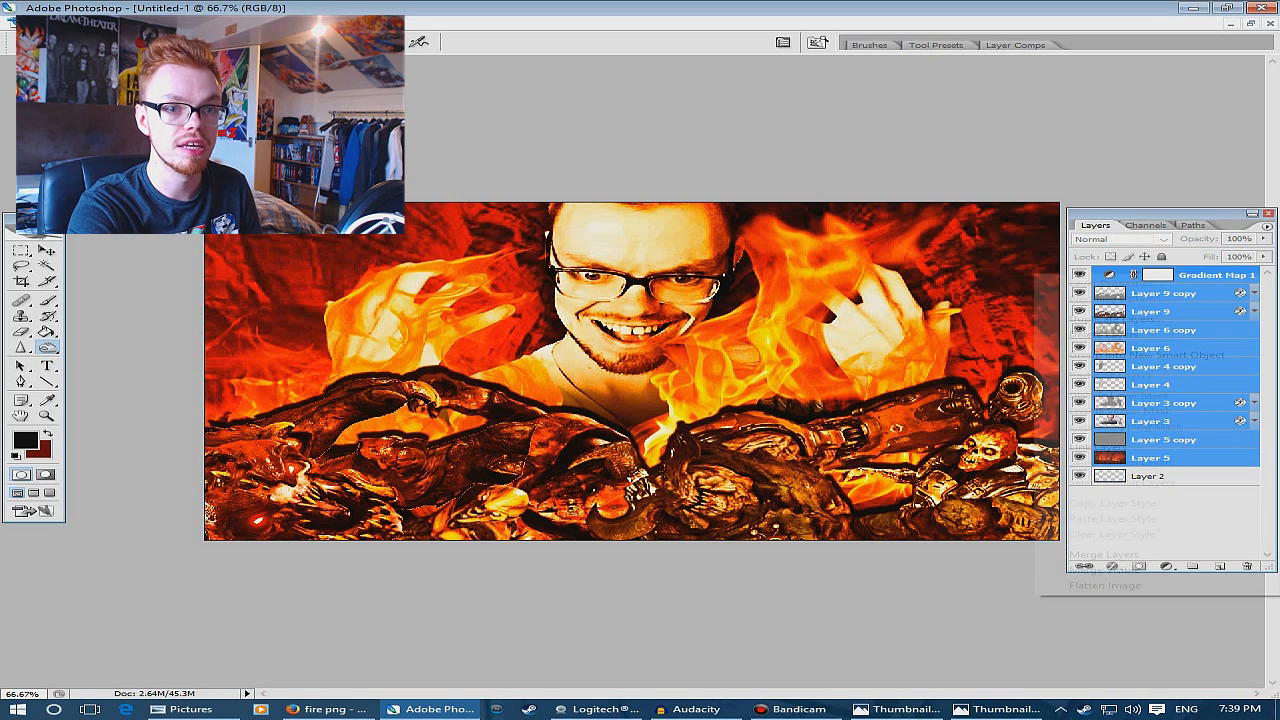
{"action": "left_click", "coordinate": [1103, 334]}
{"action": "left_click", "coordinate": [571, 269]}
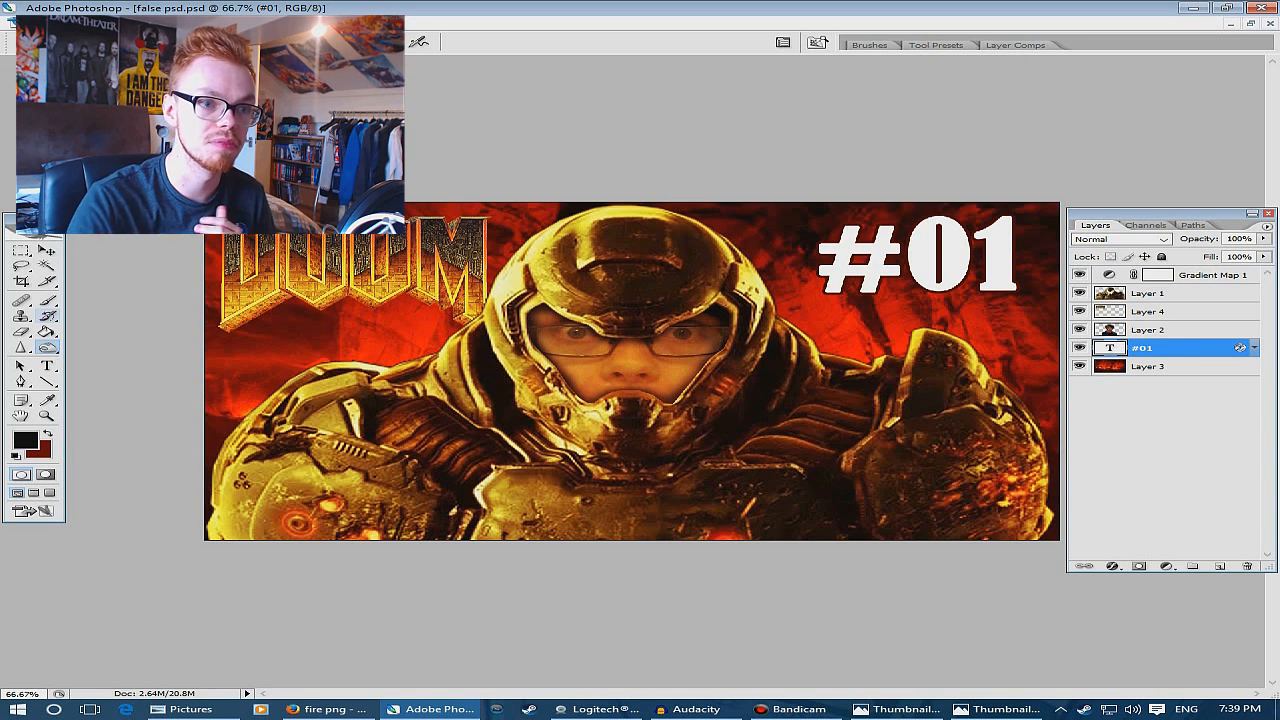
Strip false psd.psd down to its cave background by hiding or removing the #01 text, logo, gradient map, face and marine layers
{"action": "key", "text": "m"}
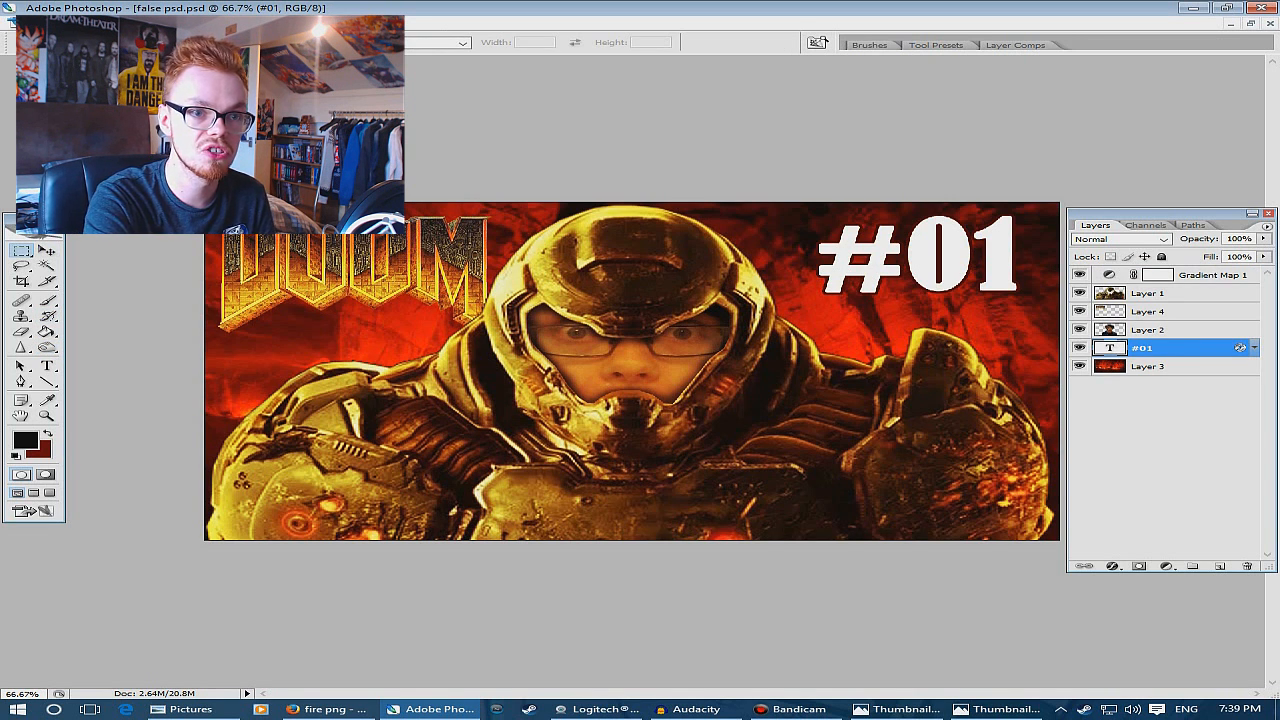
{"action": "left_click", "coordinate": [1079, 348]}
{"action": "left_click", "coordinate": [1079, 330]}
{"action": "left_click", "coordinate": [1079, 312]}
{"action": "left_click", "coordinate": [1079, 330]}
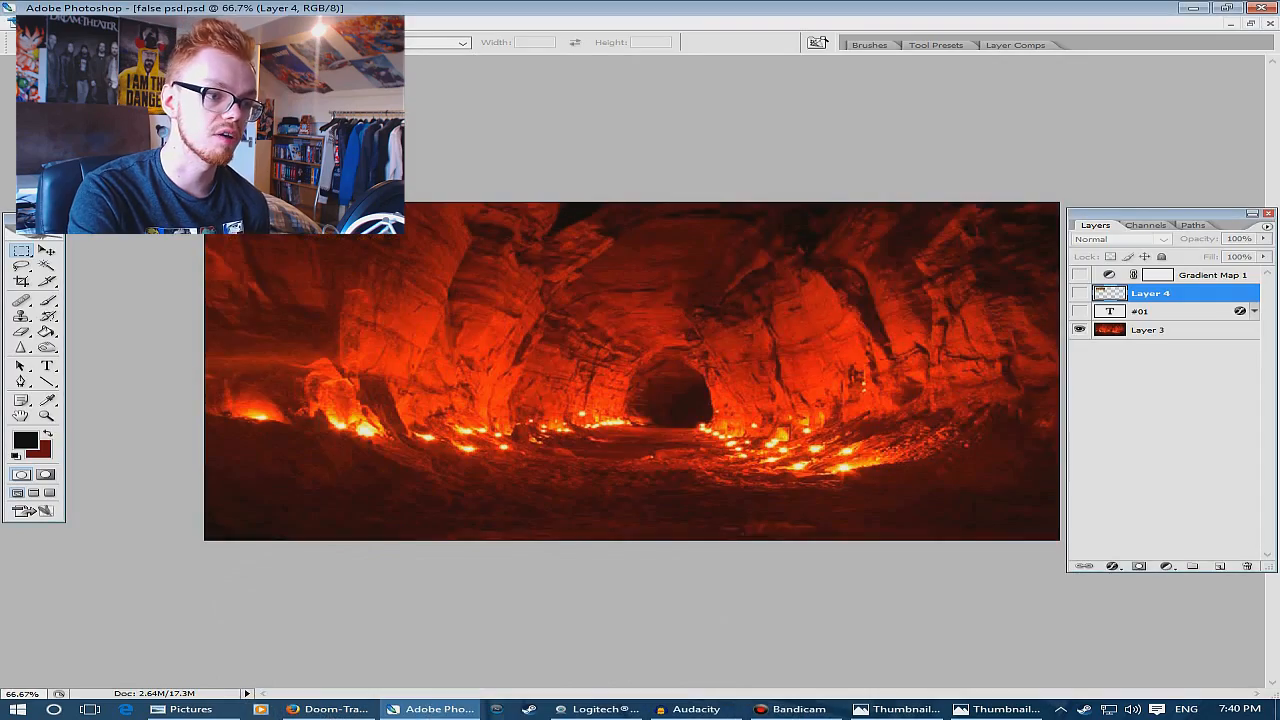
Place the Doom marine render over the cave background and scale it up to about 230%
{"action": "left_click_drag", "start_coordinate": [430, 709], "coordinate": [645, 421]}
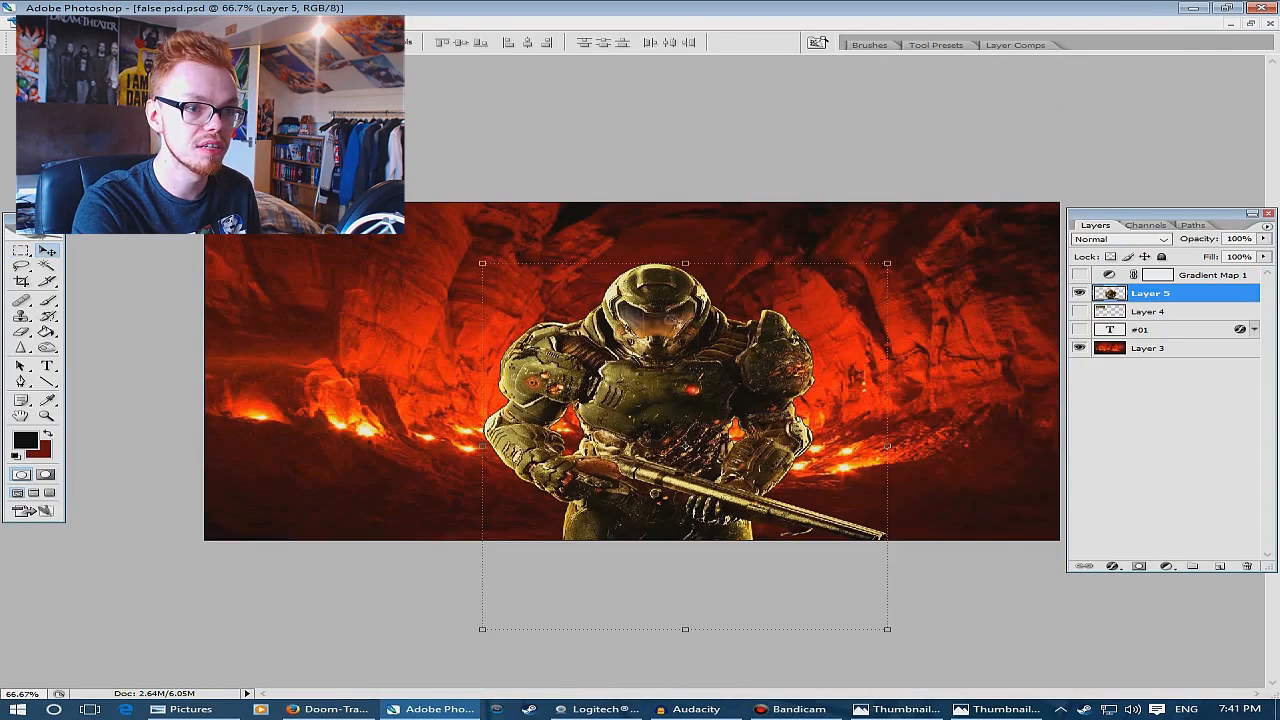
{"action": "left_click_drag", "start_coordinate": [887, 263], "coordinate": [1214, 8]}
{"action": "left_click_drag", "start_coordinate": [900, 200], "coordinate": [696, 480]}
{"action": "left_click_drag", "start_coordinate": [278, 245], "coordinate": [80, 67]}
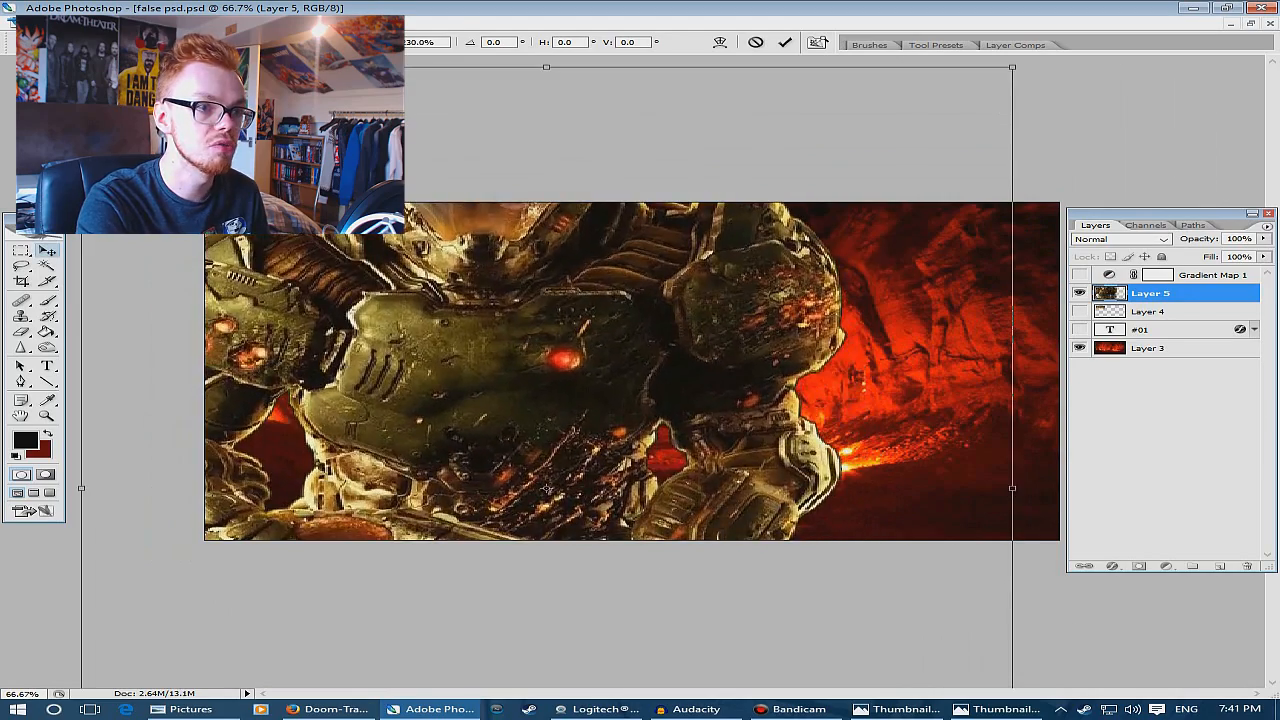
{"action": "key", "text": "Return"}
Centre the marine's helmet in the frame and enlarge him until his shoulders span the canvas width
{"action": "left_click_drag", "start_coordinate": [480, 300], "coordinate": [611, 485]}
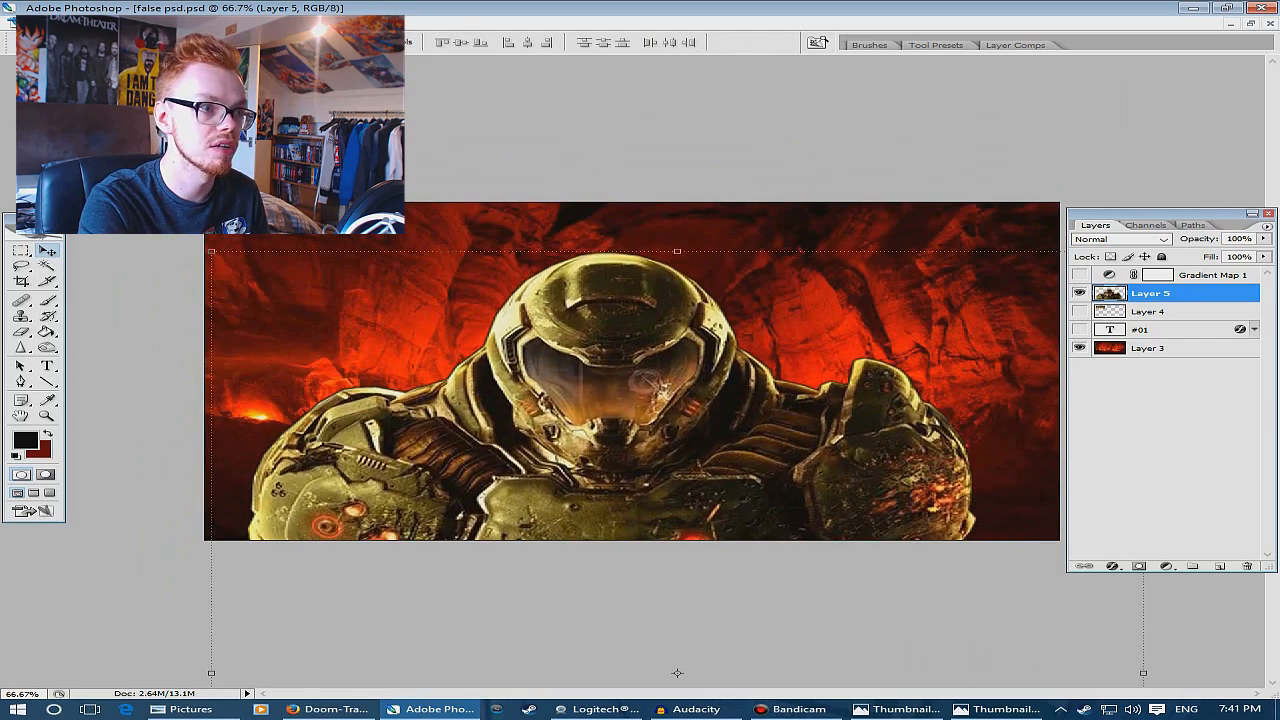
{"action": "left_click_drag", "start_coordinate": [211, 251], "coordinate": [11, 71]}
{"action": "key", "text": "Return"}
{"action": "left_click_drag", "start_coordinate": [412, 256], "coordinate": [542, 384]}
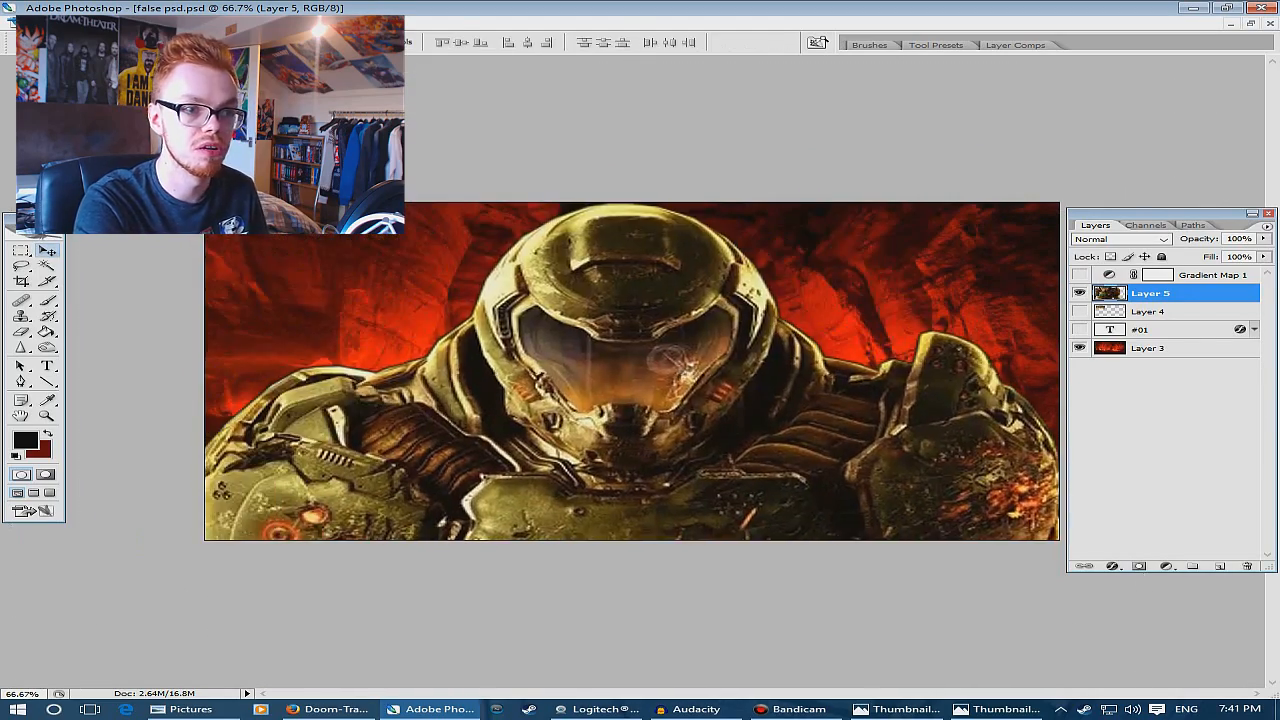
Open me render.png from the Debut folder in Videos as a Photoshop document
{"action": "key", "text": "ctrl+plus"}
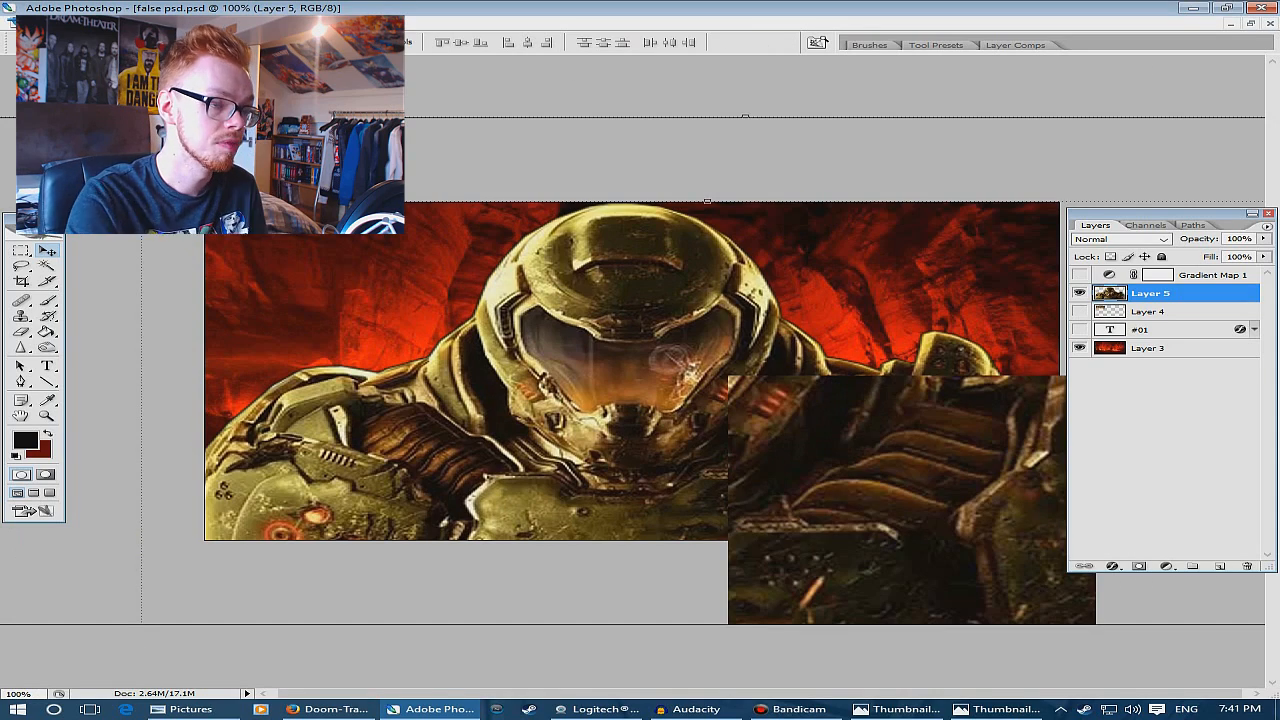
{"action": "key", "text": "ctrl+plus"}
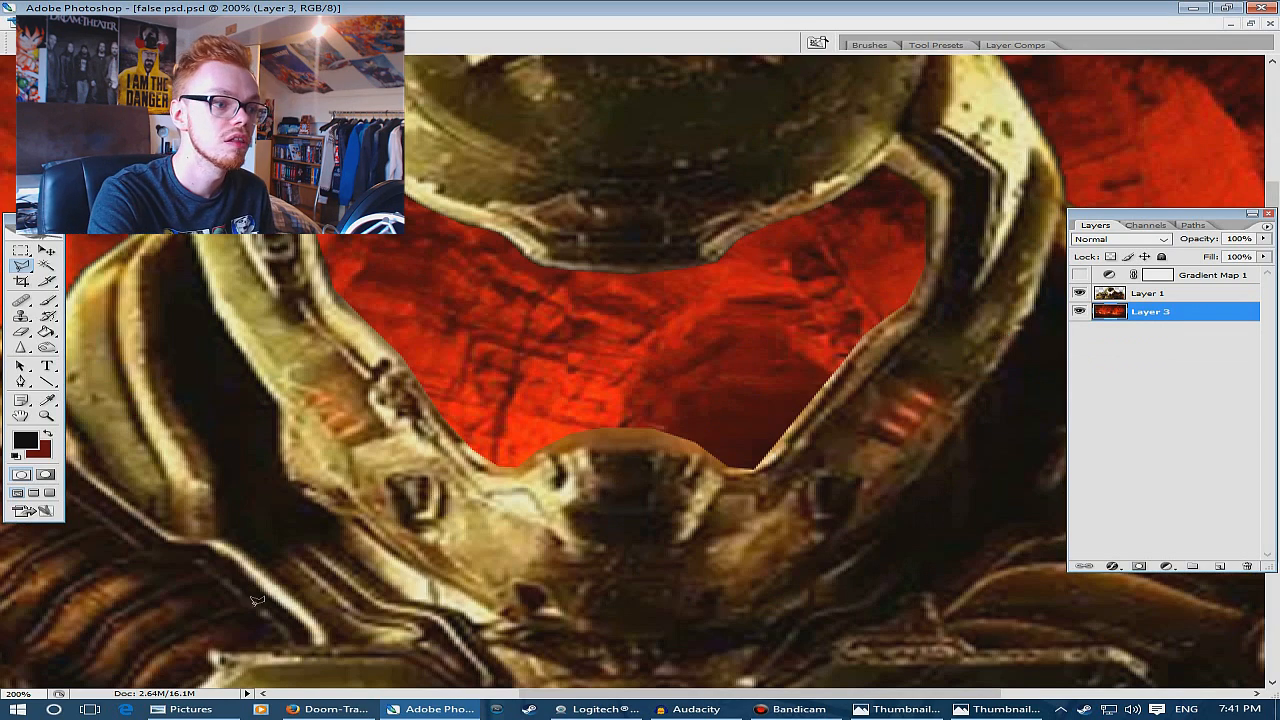
{"action": "left_click", "coordinate": [190, 709]}
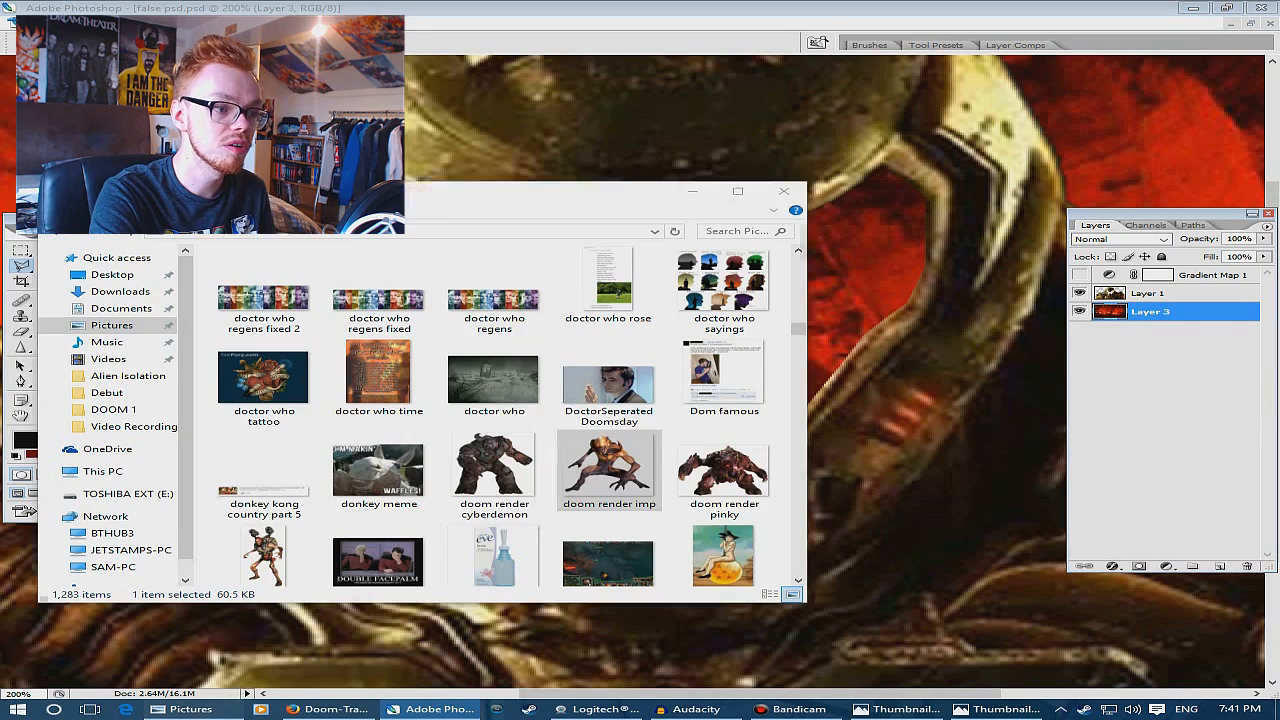
{"action": "left_click", "coordinate": [109, 359]}
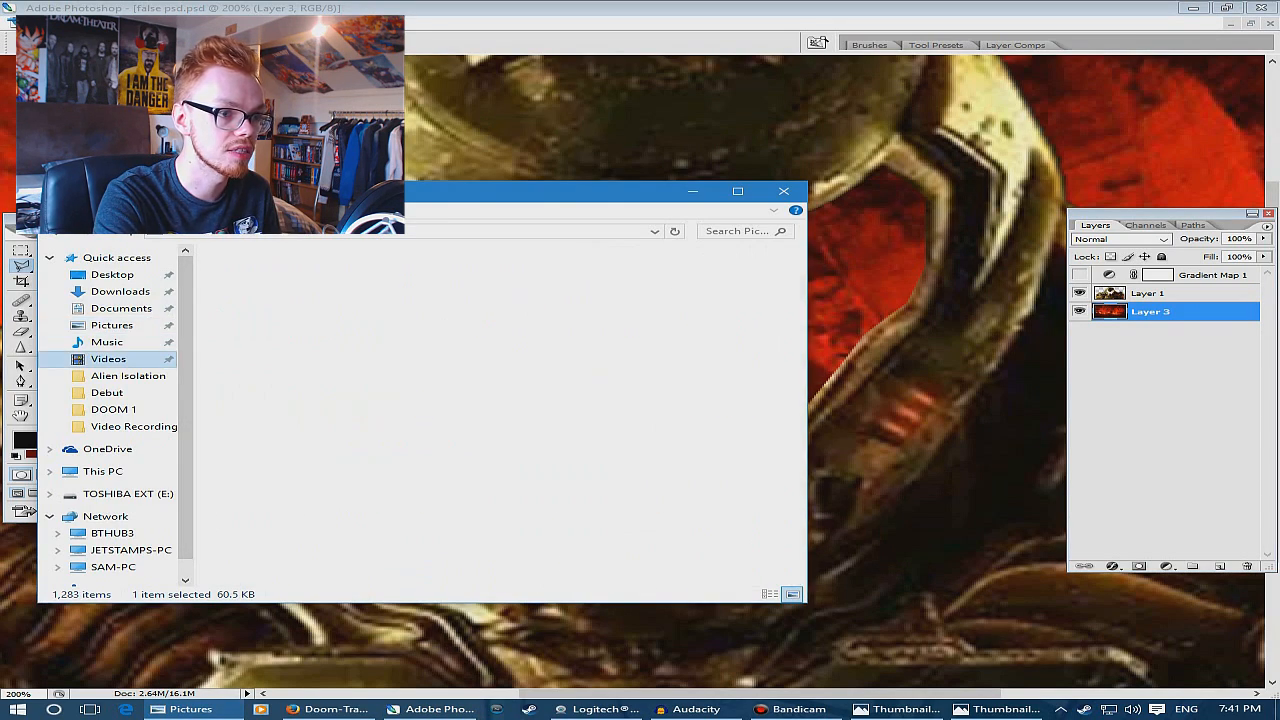
{"action": "double_click", "coordinate": [377, 288]}
{"action": "scroll", "coordinate": [377, 320], "scroll_direction": "down", "scroll_amount": 10}
{"action": "left_click_drag", "start_coordinate": [263, 545], "coordinate": [842, 412]}
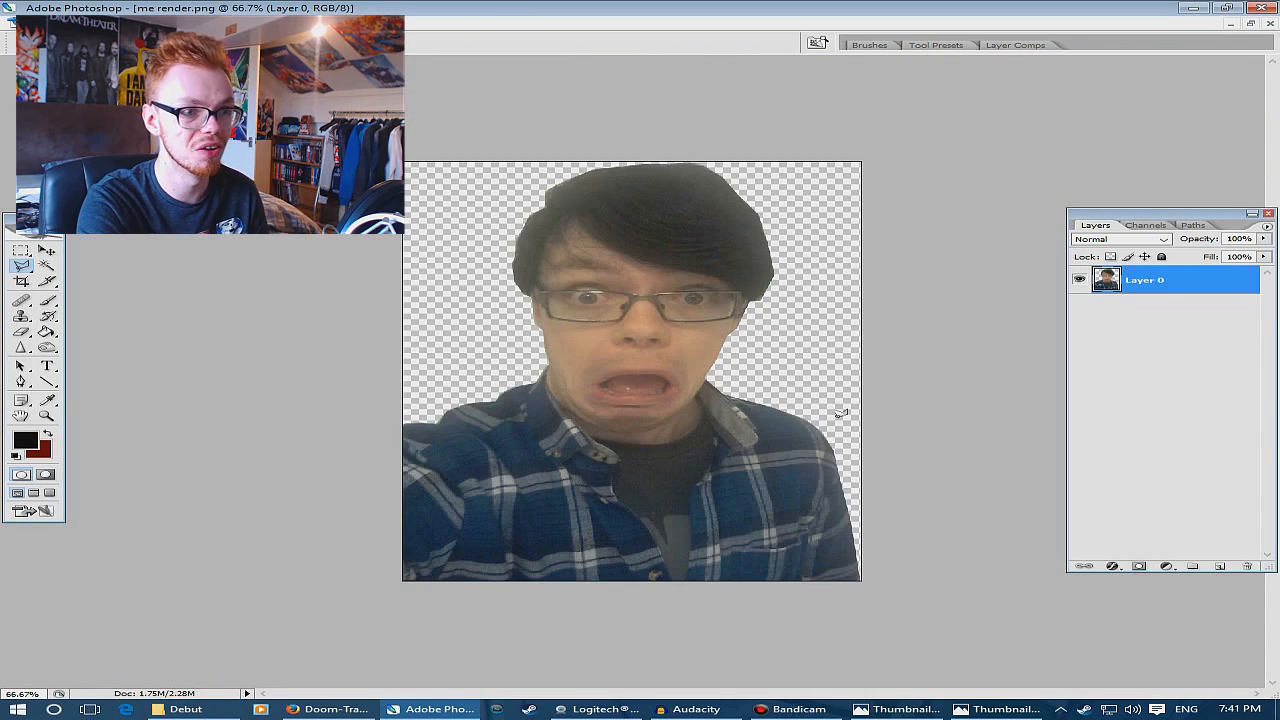
Cut the man out of me render.png, close it without saving, and paste him into false psd.psd behind the visor opening
{"action": "key", "text": "ctrl+a"}
{"action": "key", "text": "ctrl+x"}
{"action": "key", "text": "ctrl+w"}
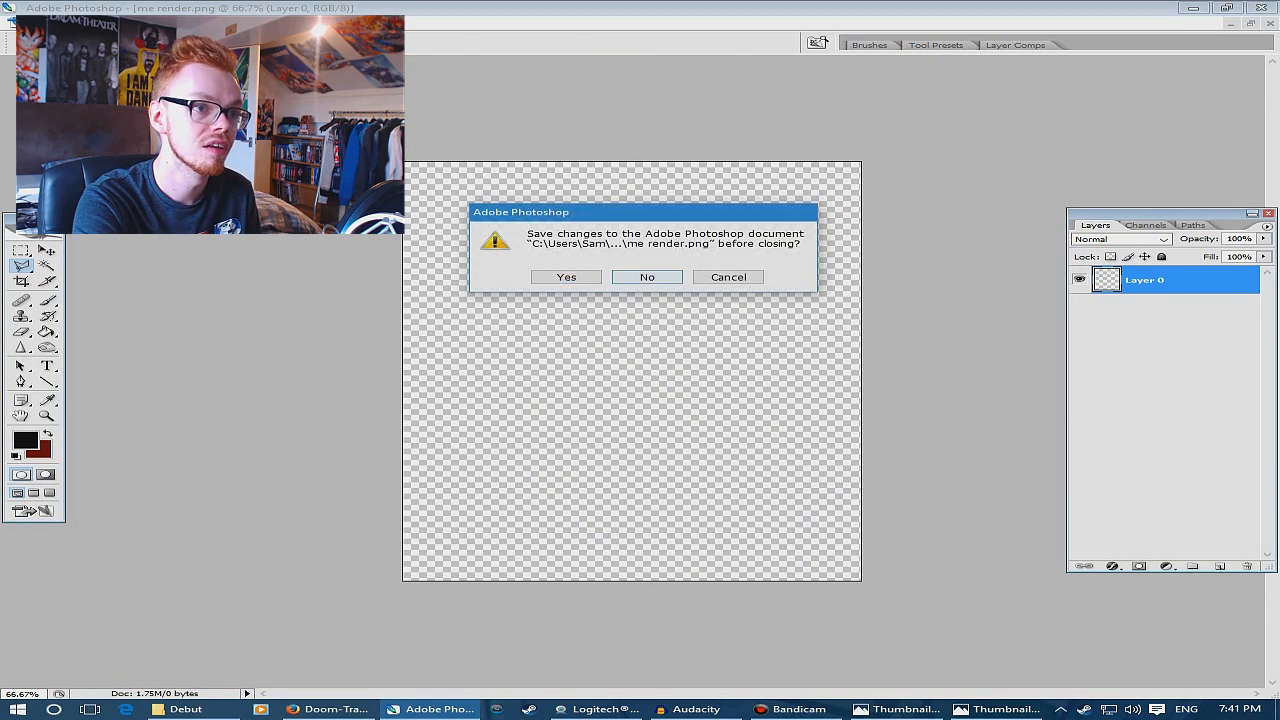
{"action": "key", "text": "n"}
{"action": "key", "text": "ctrl+v"}
{"action": "left_click", "coordinate": [47, 250]}
{"action": "left_click_drag", "start_coordinate": [640, 350], "coordinate": [599, 342]}
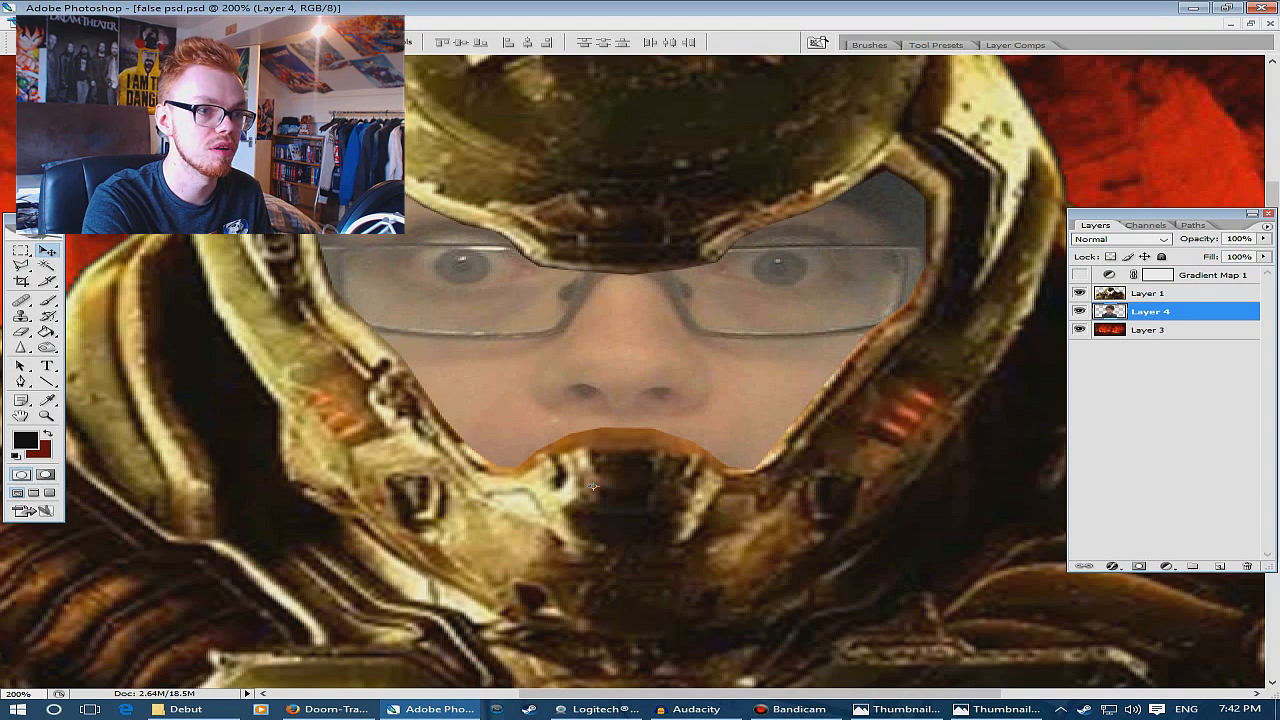
Shrink the man on Layer 4 slightly to fit the visor and erase the hair sticking out above the helmet
{"action": "key", "text": "ctrl+minus"}
{"action": "key", "text": "ctrl+minus"}
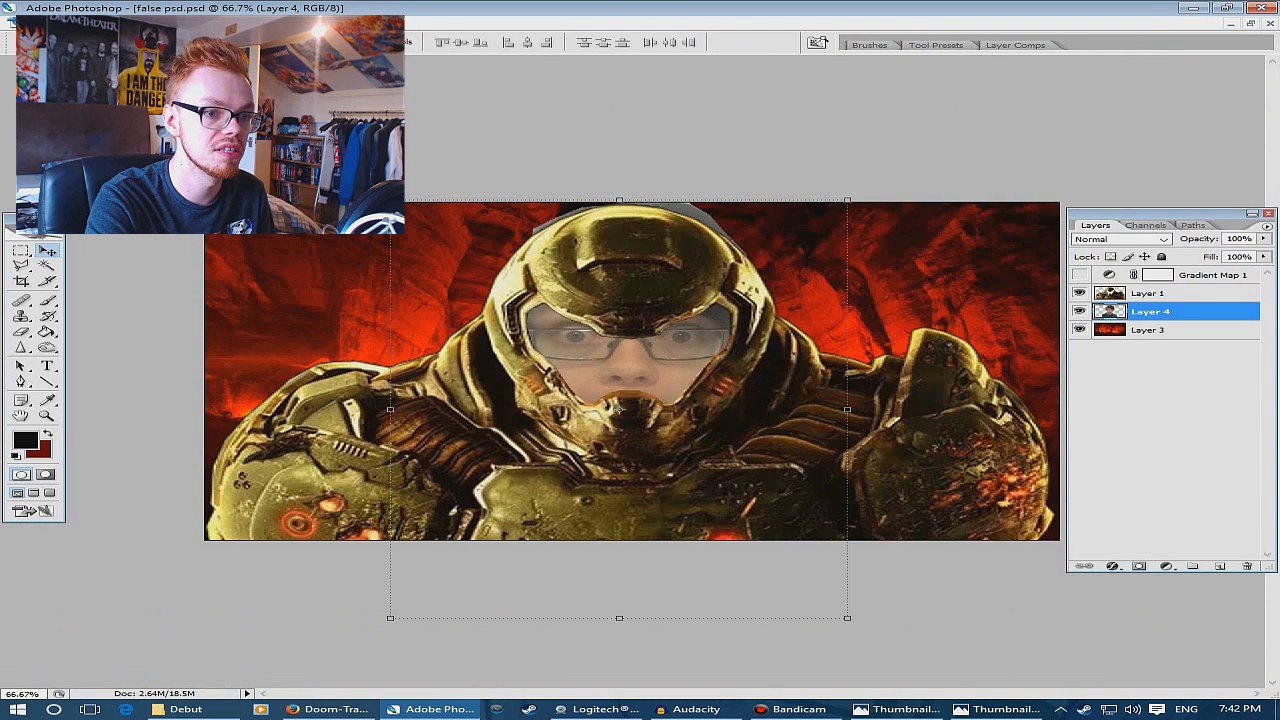
{"action": "left_click_drag", "start_coordinate": [847, 618], "coordinate": [830, 602]}
{"action": "key", "text": "Return"}
{"action": "left_click_drag", "start_coordinate": [640, 400], "coordinate": [649, 403]}
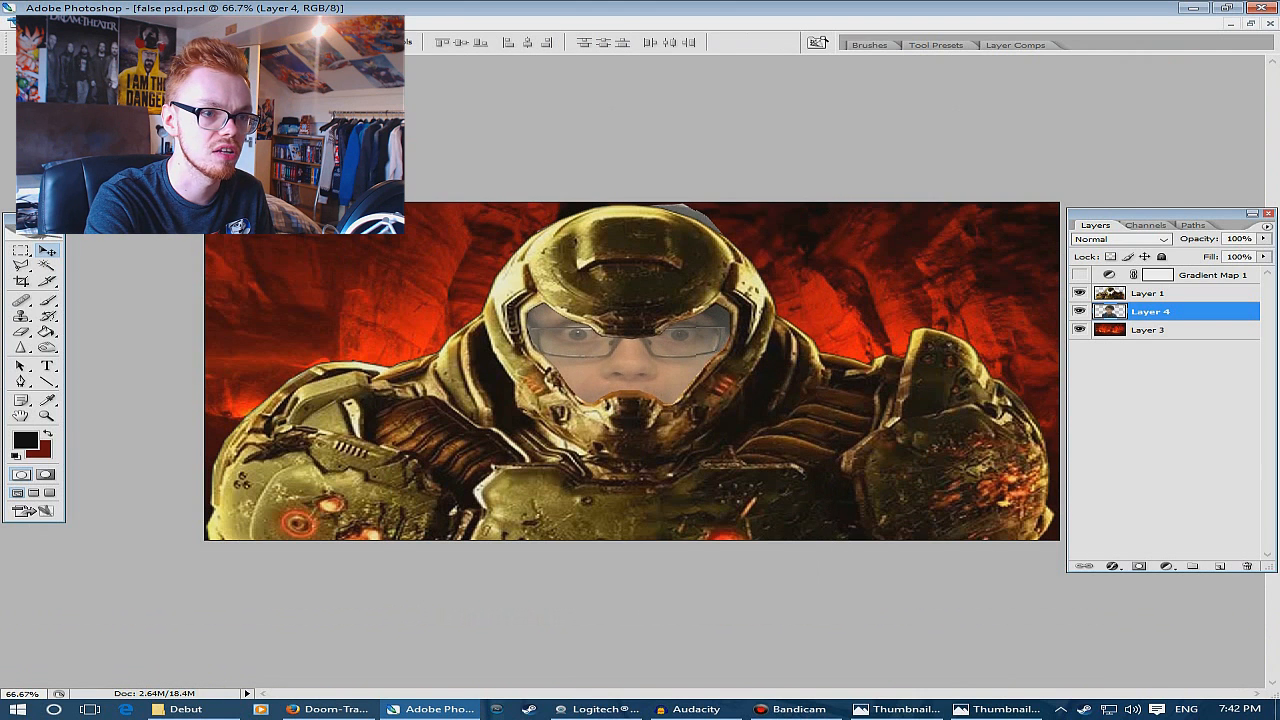
{"action": "left_click", "coordinate": [21, 331]}
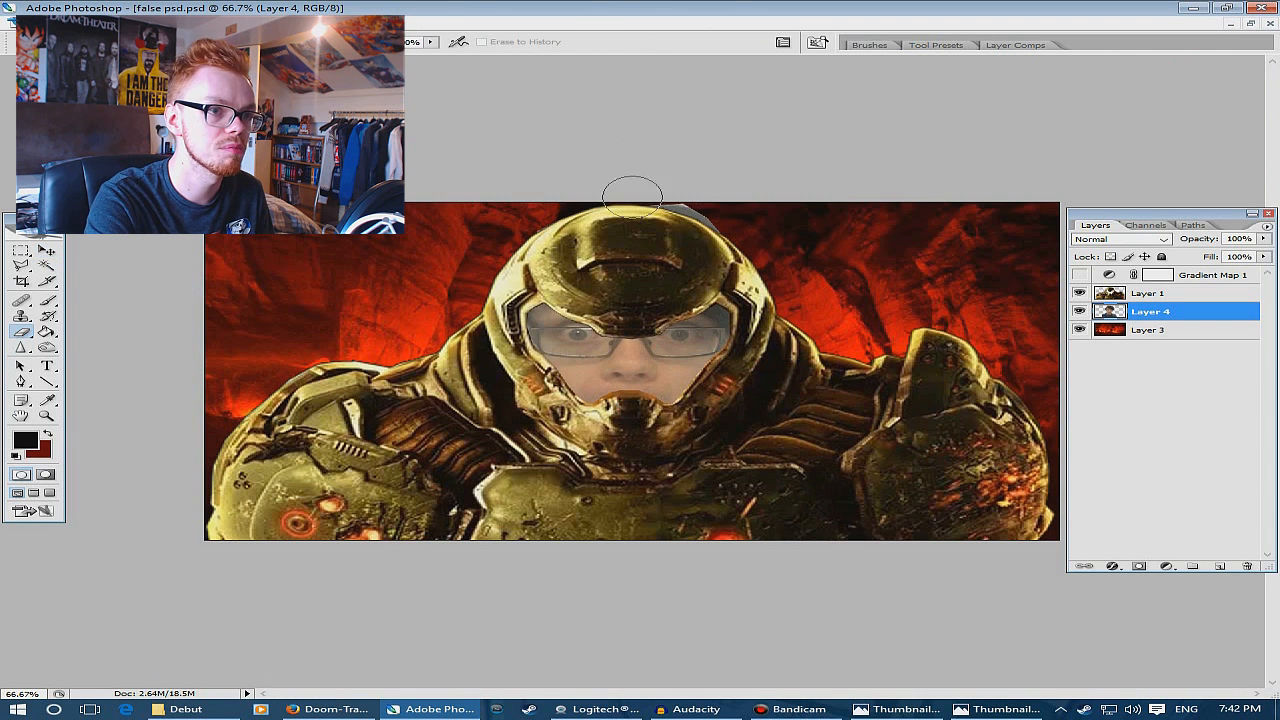
{"action": "left_click_drag", "start_coordinate": [632, 197], "coordinate": [760, 261]}
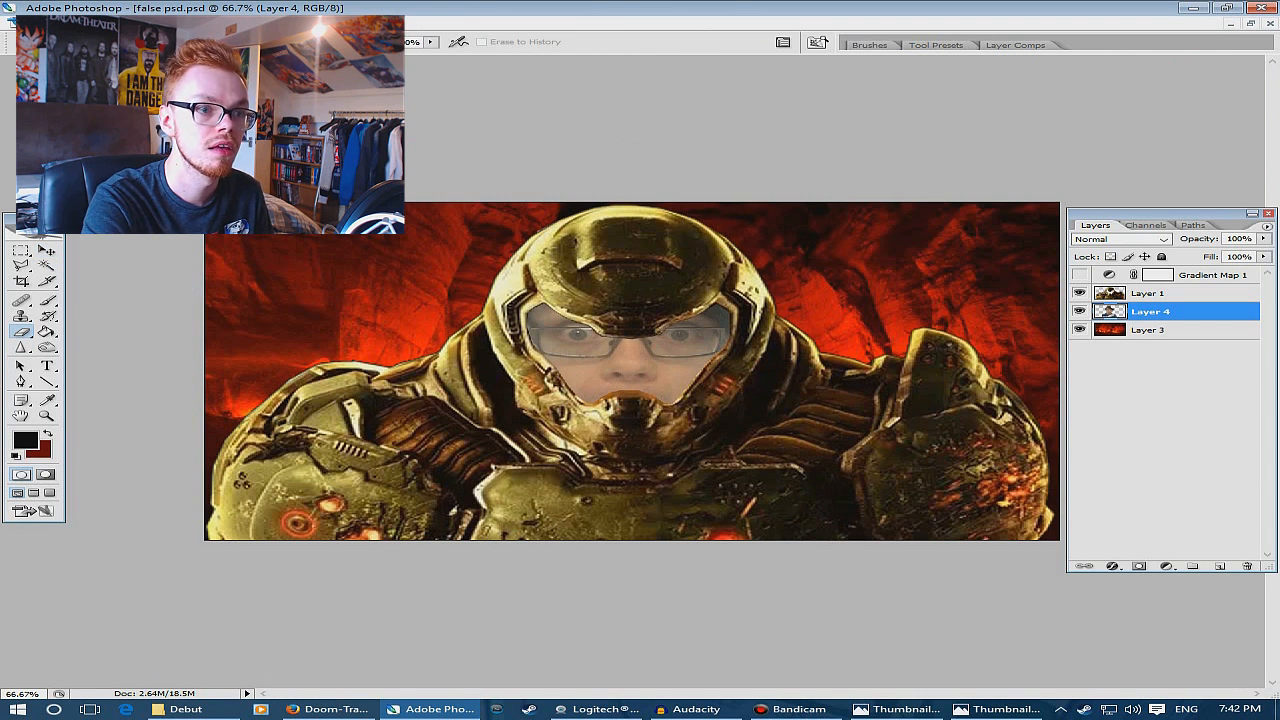
Darken the man's face on Layer 4 with Brightness/Contrast, using brightness -39 and contrast +47
{"action": "left_click", "coordinate": [159, 23]}
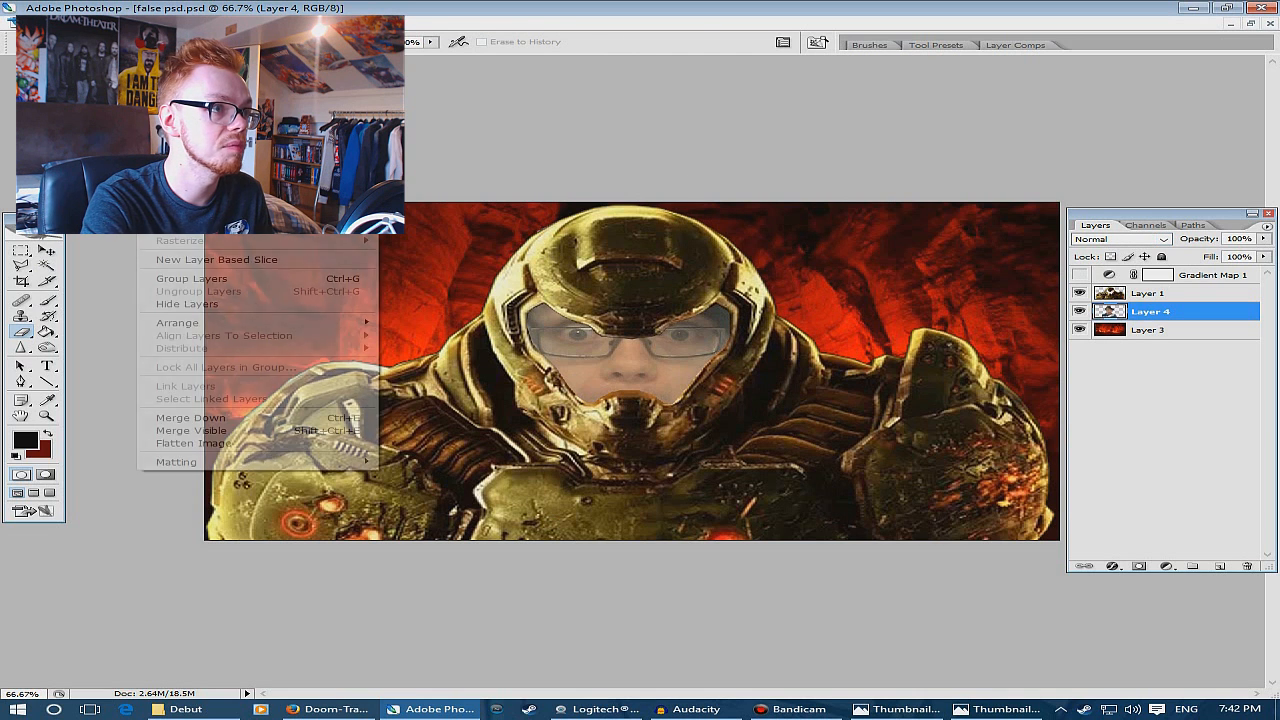
{"action": "mouse_move", "coordinate": [113, 23]}
{"action": "mouse_move", "coordinate": [250, 55]}
{"action": "left_click", "coordinate": [460, 133]}
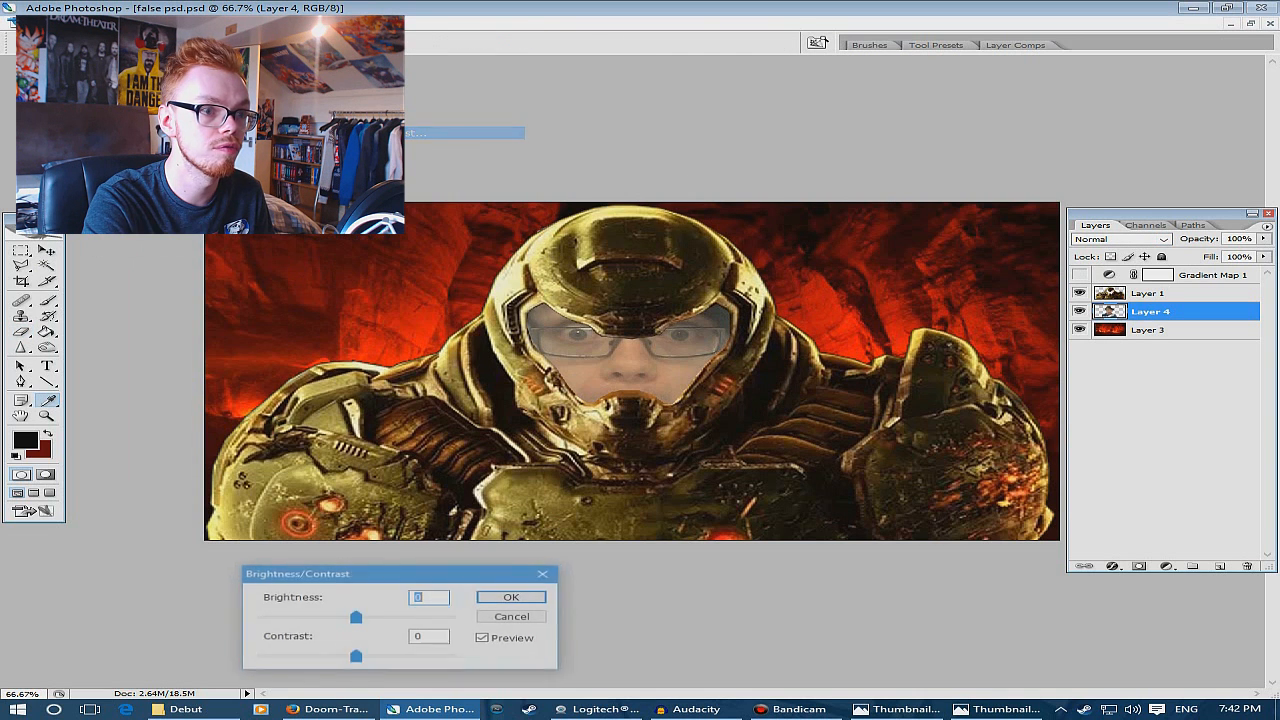
{"action": "left_click_drag", "start_coordinate": [356, 657], "coordinate": [314, 618]}
{"action": "left_click_drag", "start_coordinate": [387, 657], "coordinate": [402, 657]}
{"action": "left_click_drag", "start_coordinate": [314, 618], "coordinate": [320, 618]}
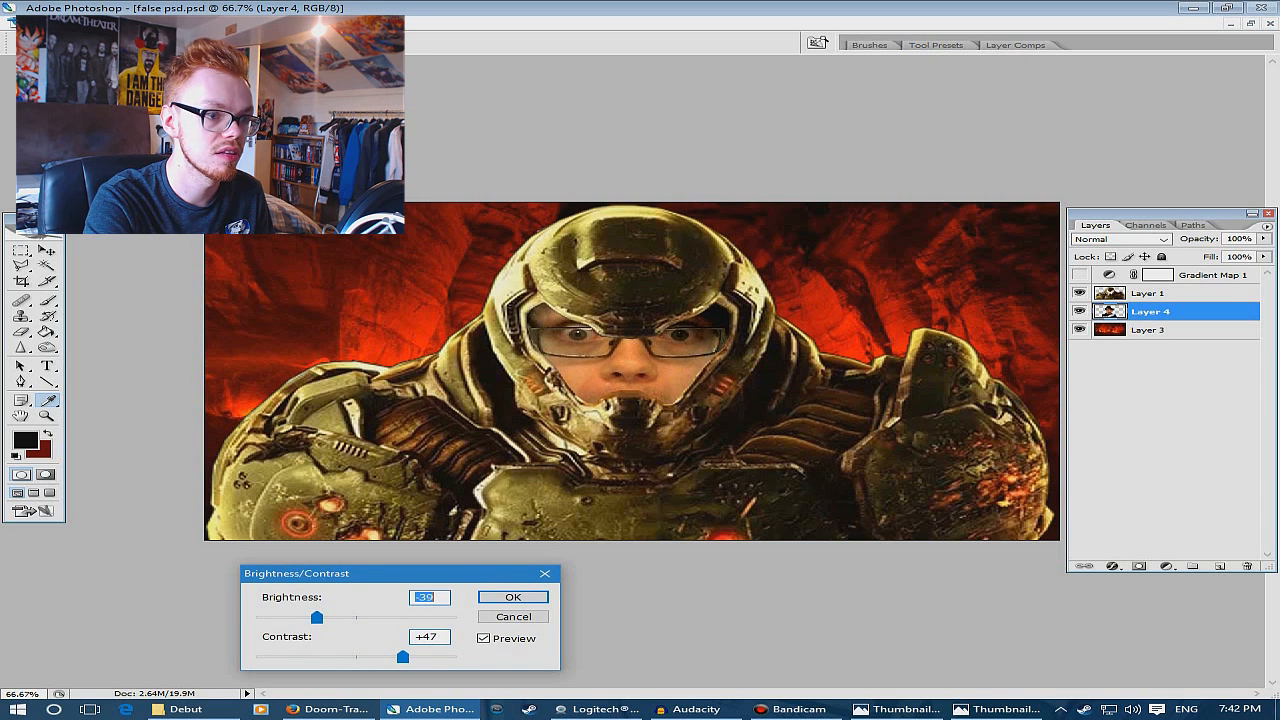
{"action": "key", "text": "Return"}
Burn shadows onto the edges of the man's face along the visor opening, using a slightly smaller brush, Highlights range and 33% exposure
{"action": "key", "text": "e"}
{"action": "key", "text": "ctrl+plus"}
{"action": "key", "text": "ctrl+plus"}
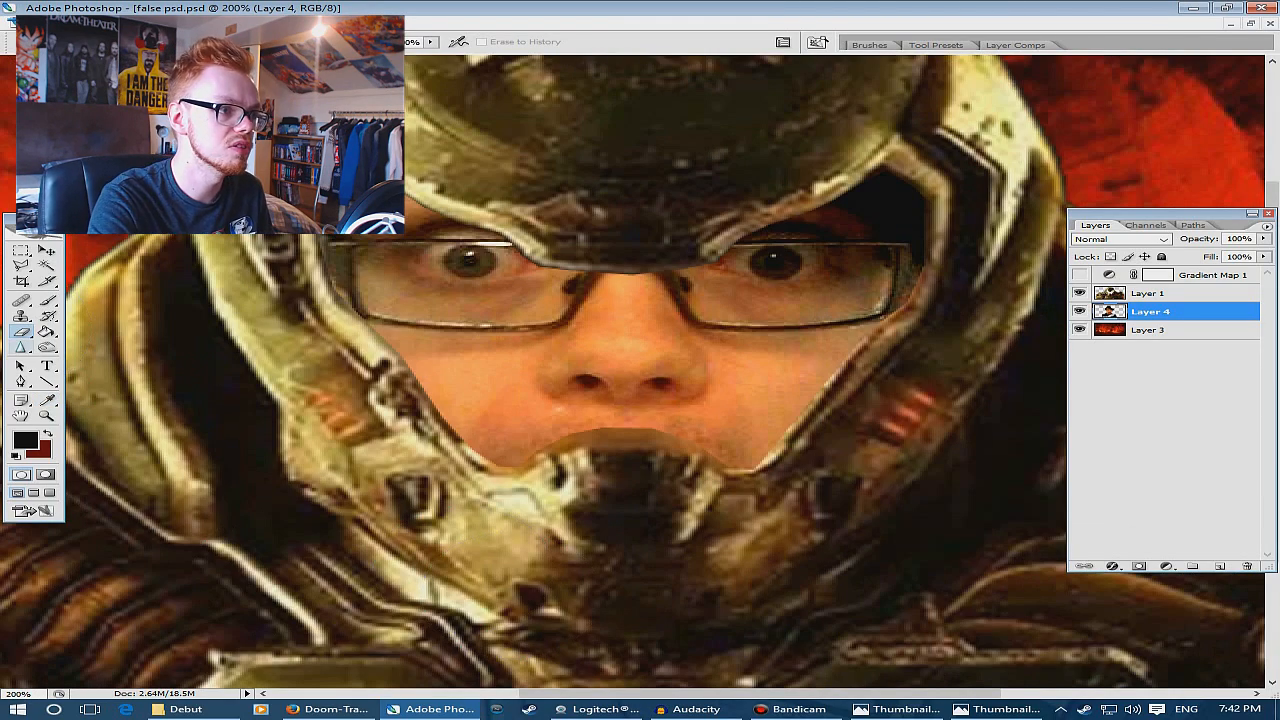
{"action": "key", "text": "o"}
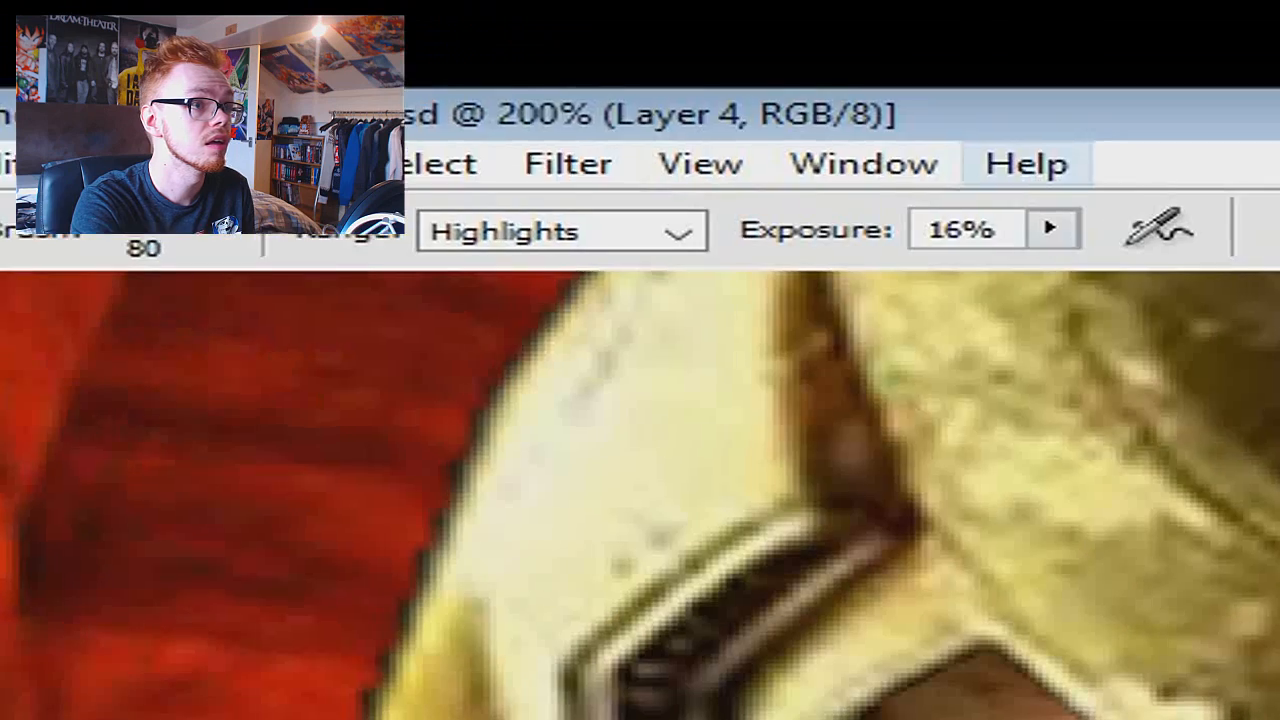
{"action": "left_click", "coordinate": [387, 42]}
{"action": "left_click_drag", "start_coordinate": [1053, 273], "coordinate": [1112, 271]}
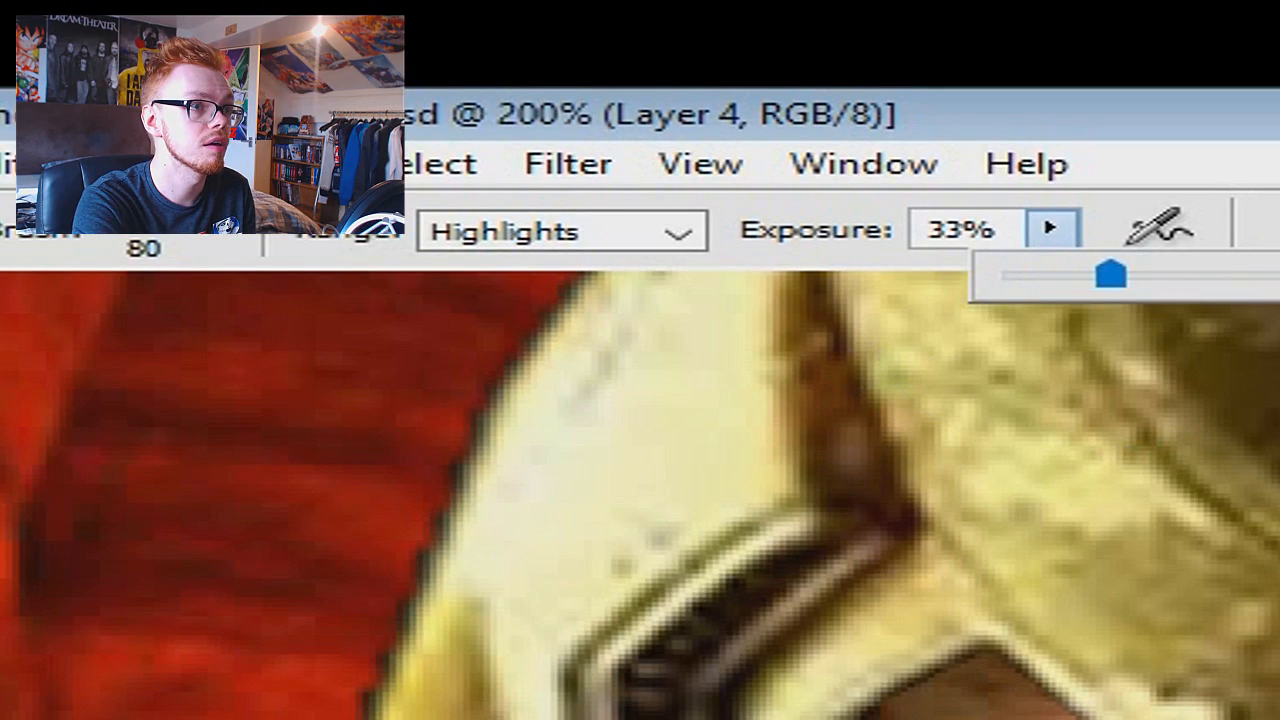
{"action": "key", "text": "bracketleft"}
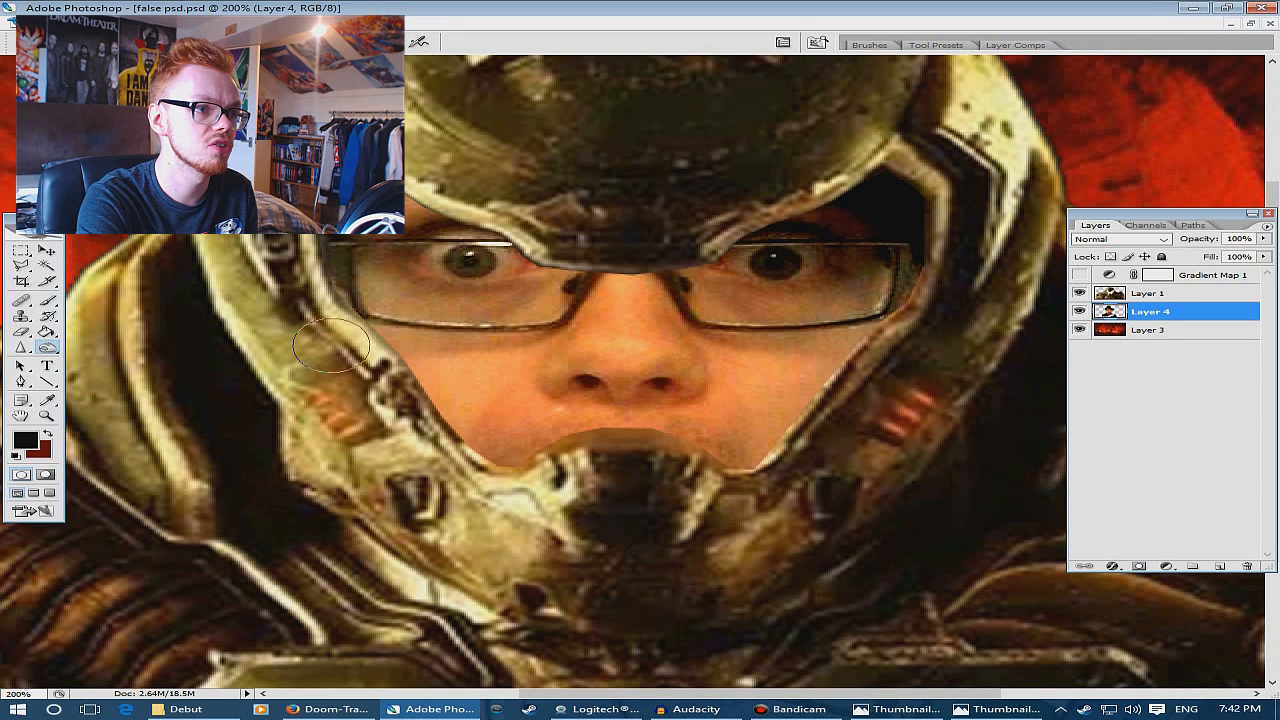
{"action": "mouse_move", "coordinate": [363, 364]}
{"action": "left_mouse_down"}
{"action": "mouse_move", "coordinate": [341, 335]}
{"action": "mouse_move", "coordinate": [379, 377]}
{"action": "mouse_move", "coordinate": [336, 313]}
{"action": "mouse_move", "coordinate": [396, 388]}
{"action": "mouse_move", "coordinate": [362, 367]}
{"action": "mouse_move", "coordinate": [394, 378]}
{"action": "mouse_move", "coordinate": [436, 435]}
{"action": "mouse_move", "coordinate": [430, 453]}
{"action": "mouse_move", "coordinate": [413, 412]}
{"action": "mouse_move", "coordinate": [437, 432]}
{"action": "mouse_move", "coordinate": [439, 447]}
{"action": "mouse_move", "coordinate": [415, 424]}
{"action": "mouse_move", "coordinate": [428, 444]}
{"action": "mouse_move", "coordinate": [473, 477]}
{"action": "mouse_move", "coordinate": [397, 411]}
{"action": "mouse_move", "coordinate": [403, 397]}
{"action": "mouse_move", "coordinate": [344, 305]}
{"action": "mouse_move", "coordinate": [308, 277]}
{"action": "left_mouse_up"}
{"action": "left_click_drag", "start_coordinate": [327, 272], "coordinate": [344, 282]}
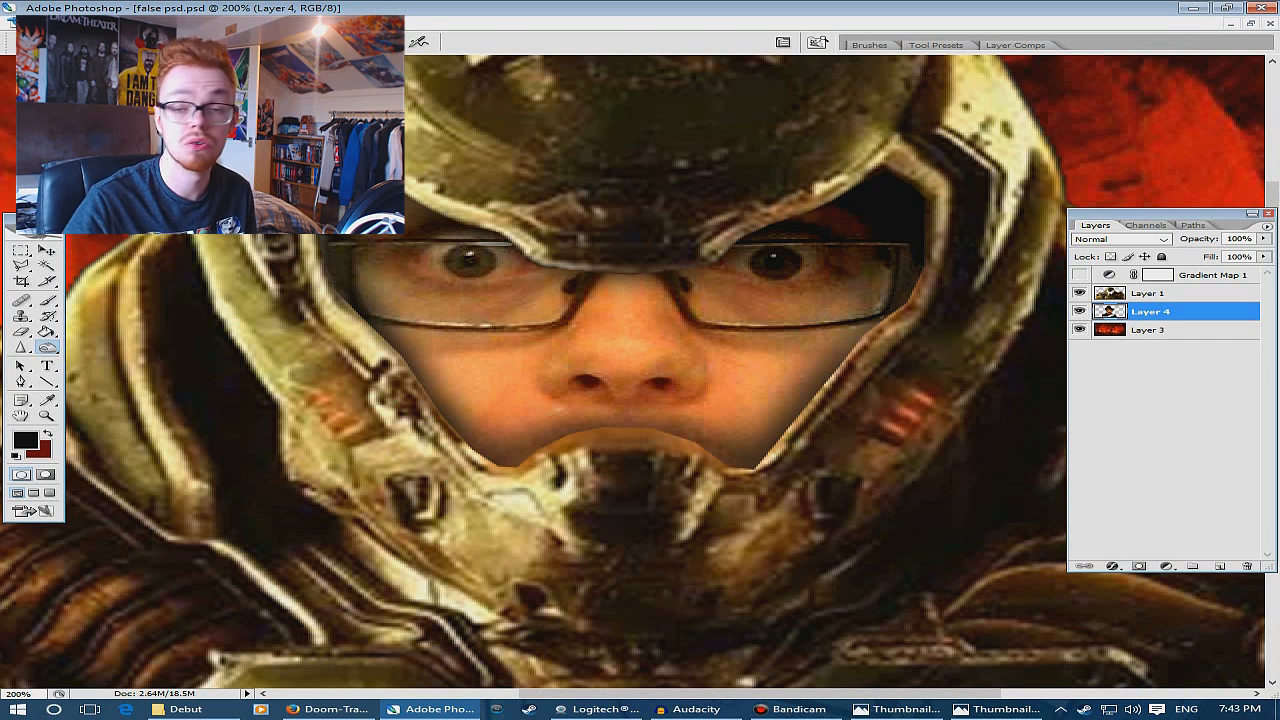
Select the marine's Layer 1 and turn on the visibility of the Gradient Map 1 adjustment layer
{"action": "key", "text": "ctrl+minus"}
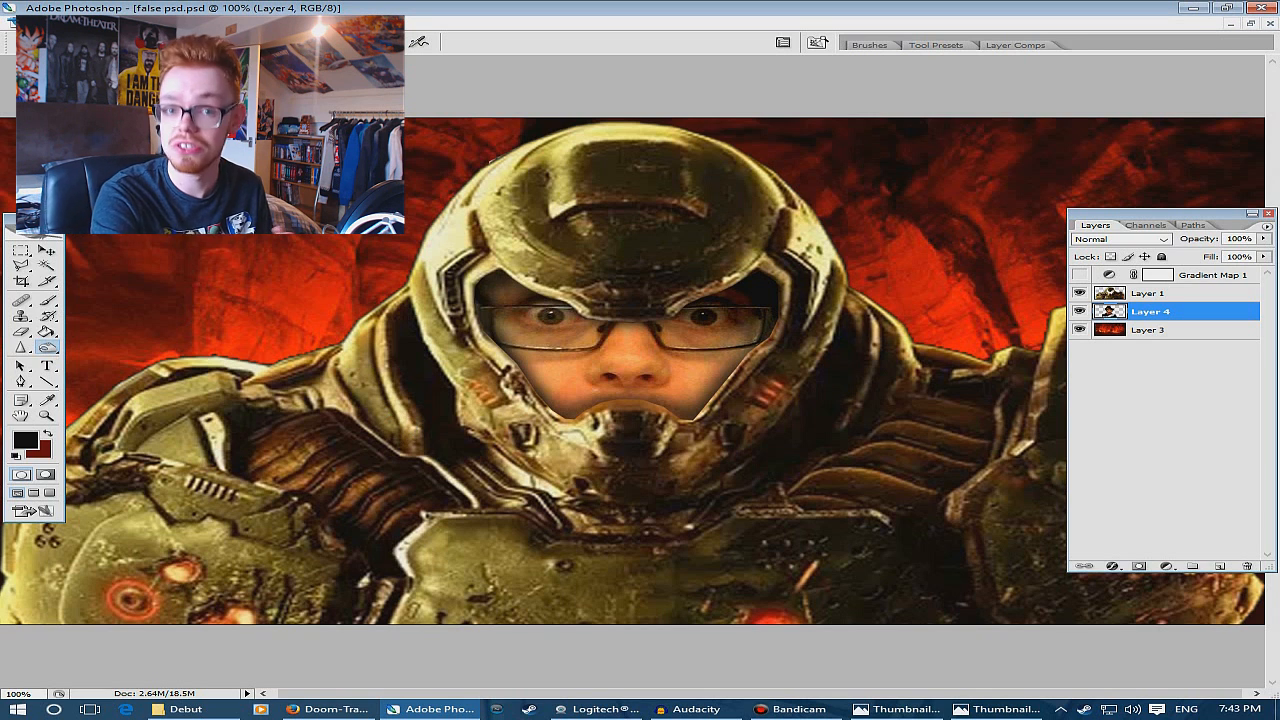
{"action": "key", "text": "ctrl+minus"}
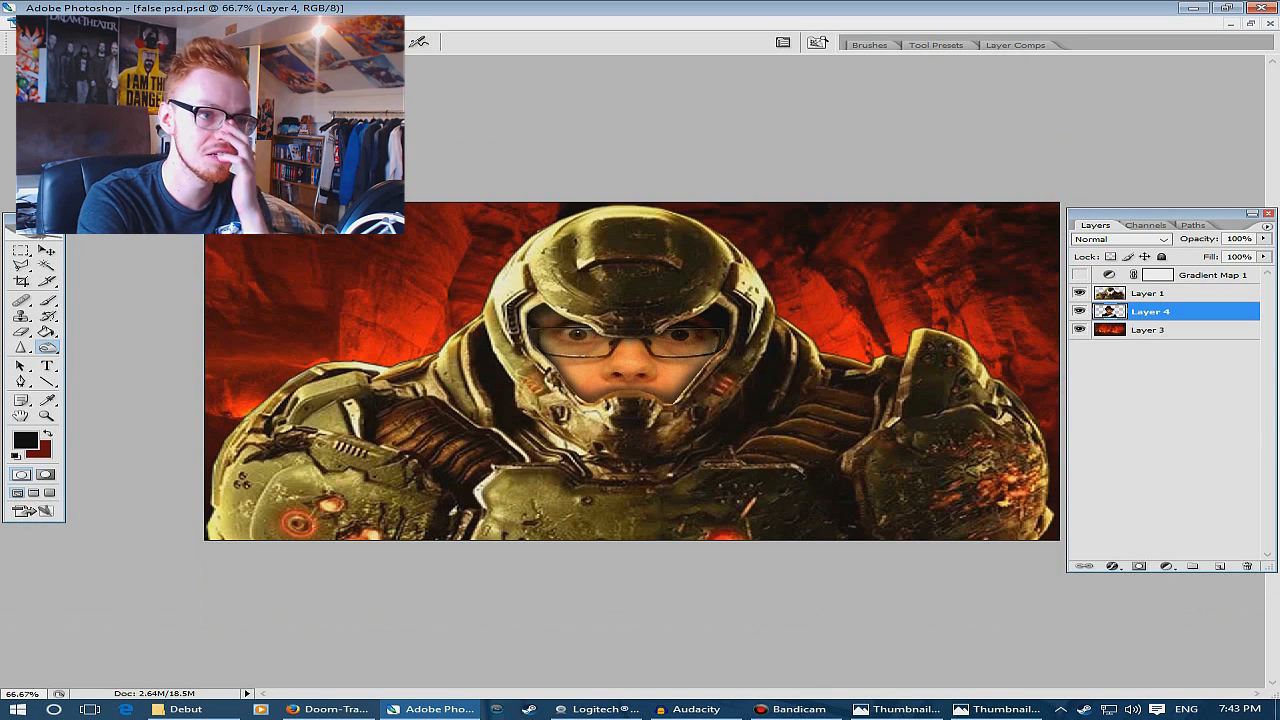
{"action": "left_click", "coordinate": [1148, 293]}
{"action": "left_click", "coordinate": [1079, 275]}
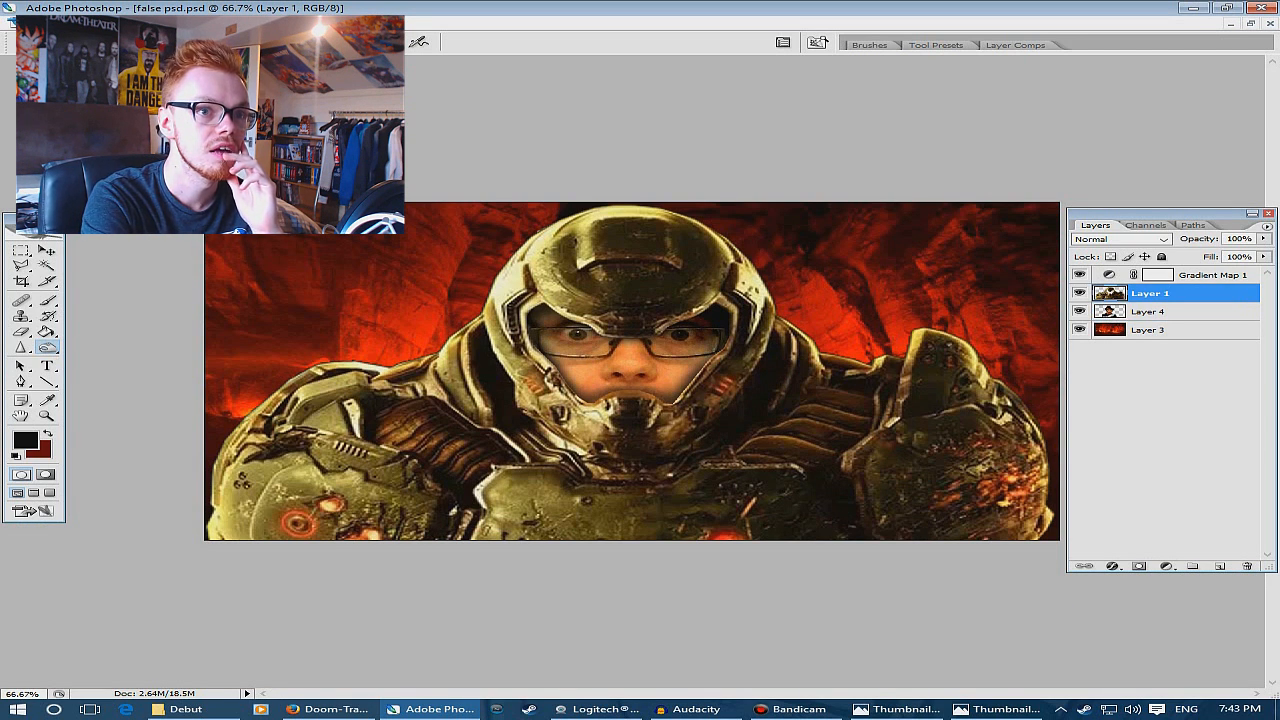